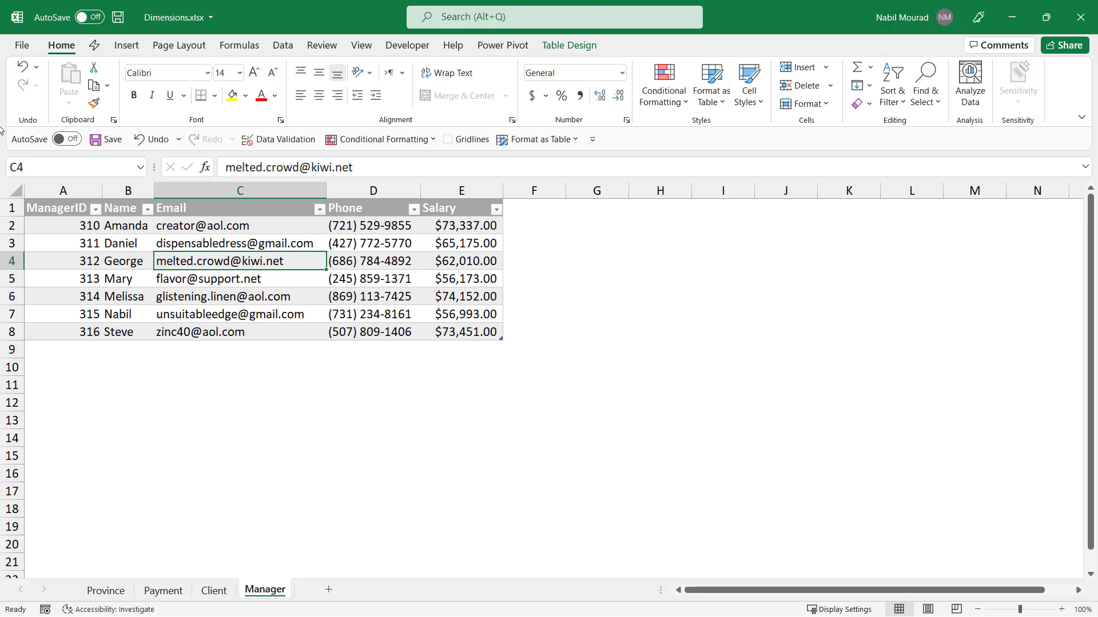
Review the Client, Payment and Province sheets of the Dimensions workbook.
left_click(221, 592)
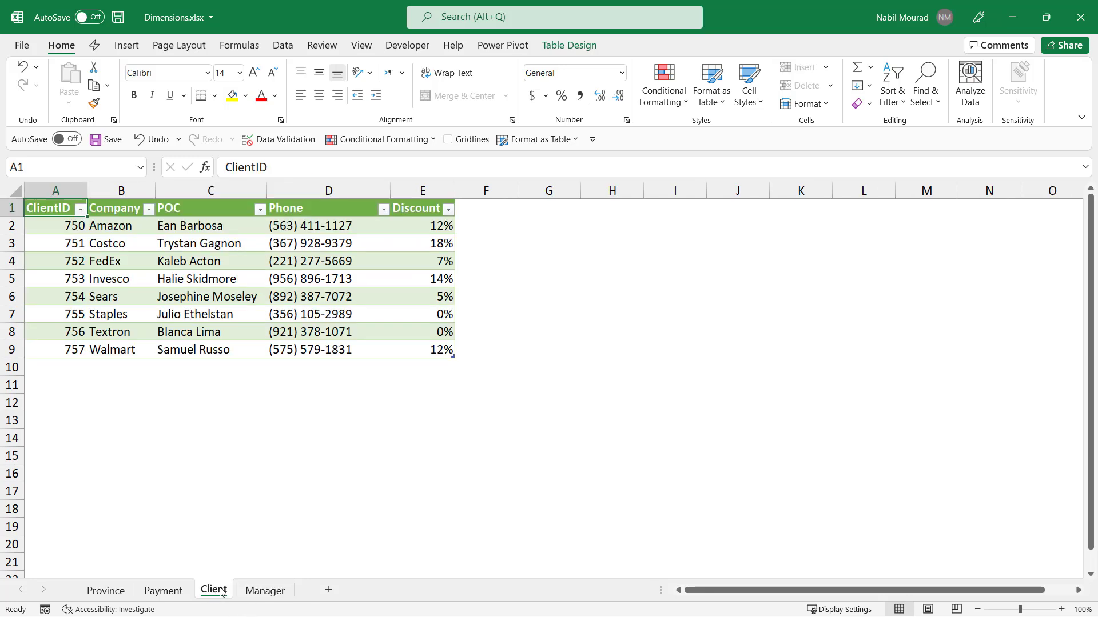
left_click(166, 592)
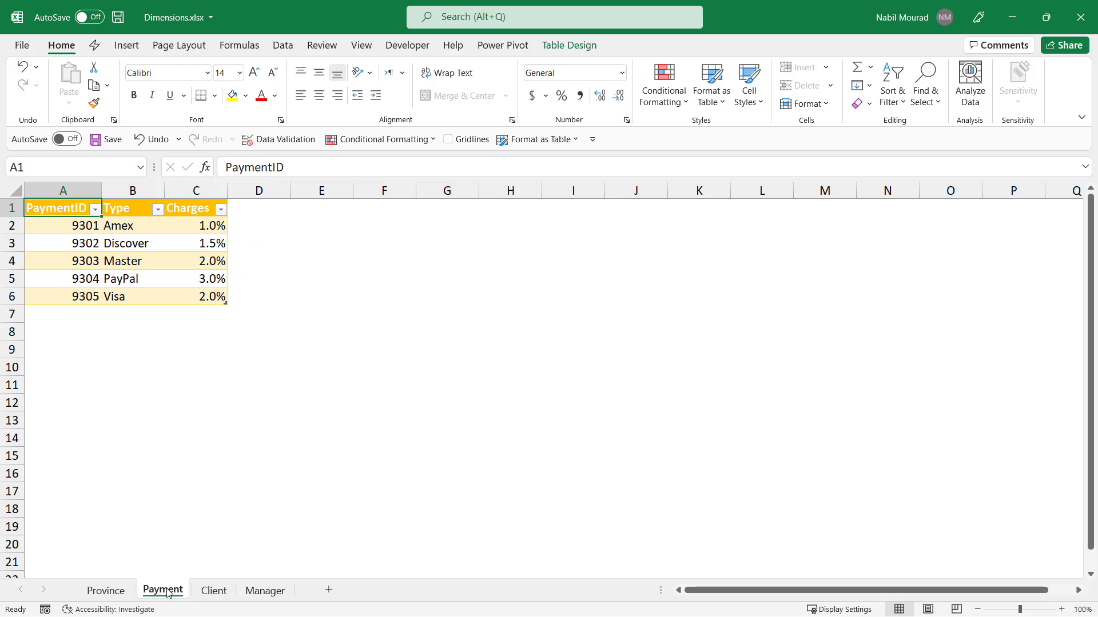
left_click(106, 590)
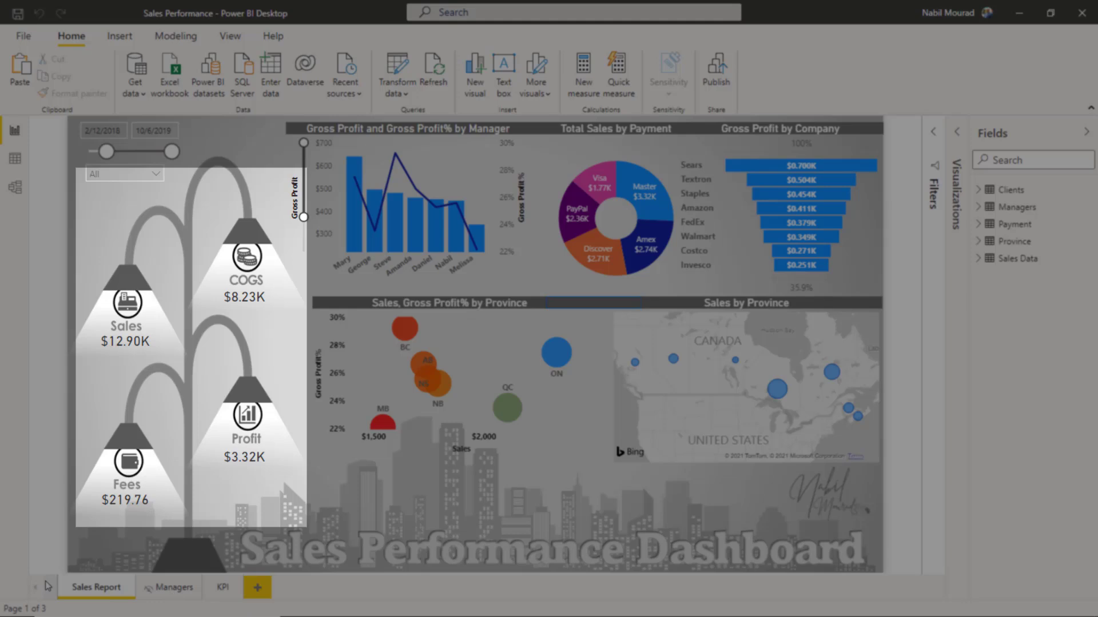
Switch to the Sales Performance report in Power BI Desktop and set its date range to 10/4/2017 through 5/29/2019.
left_click_drag(107, 151, 98, 153)
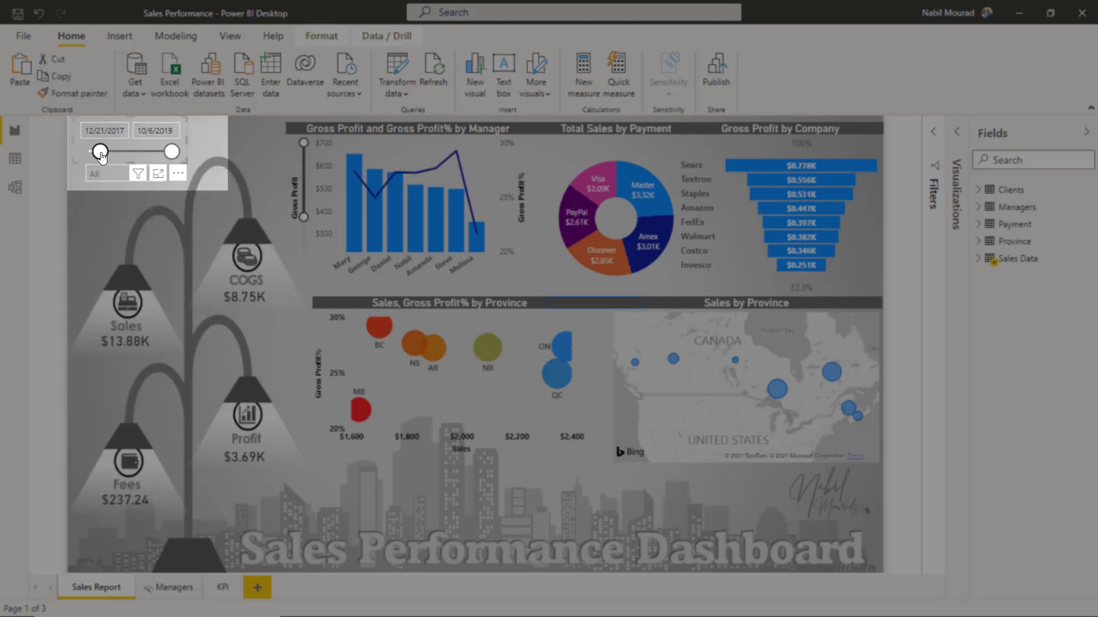
left_click_drag(100, 153, 173, 152)
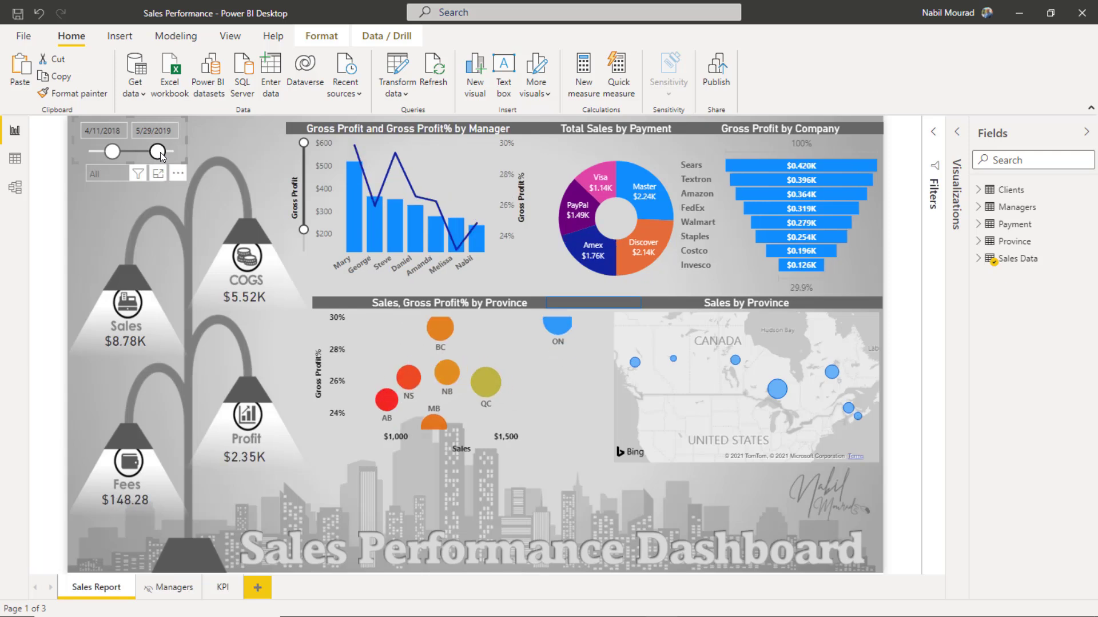
left_click_drag(112, 152, 91, 152)
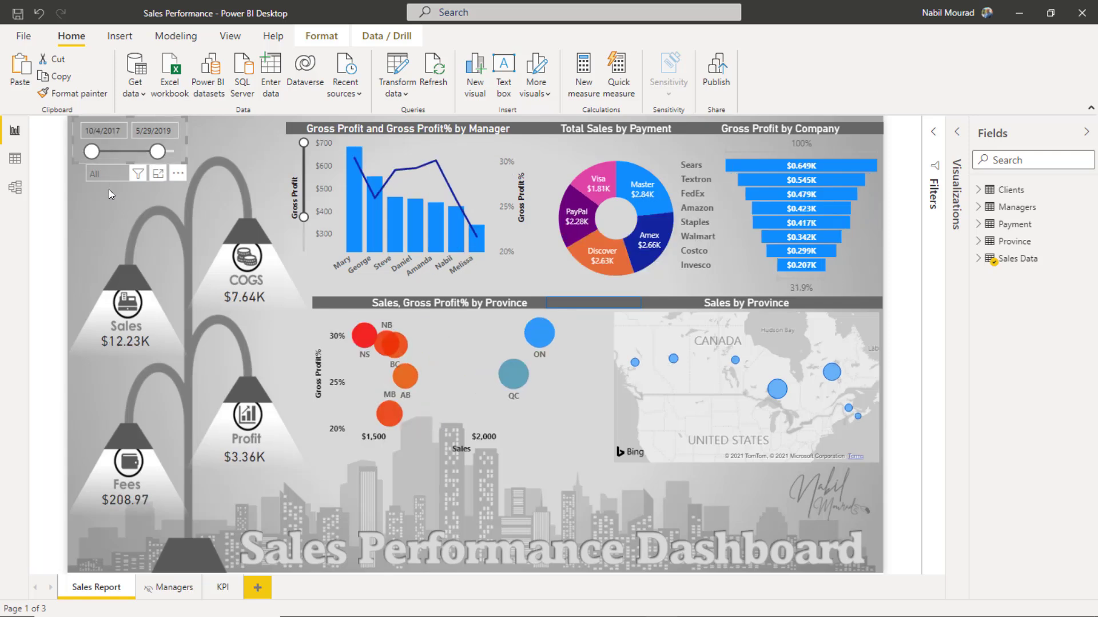
Filter the dashboard to the Central and Prairies regions and restore the region filter to all regions.
left_click(118, 173)
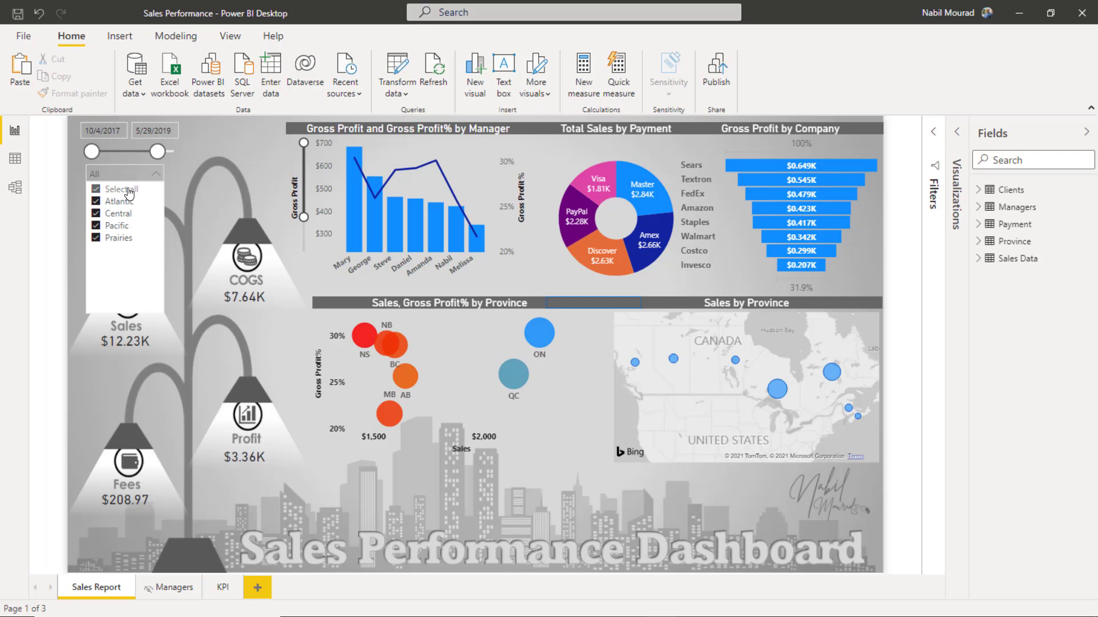
left_click(97, 191)
left_click(95, 214)
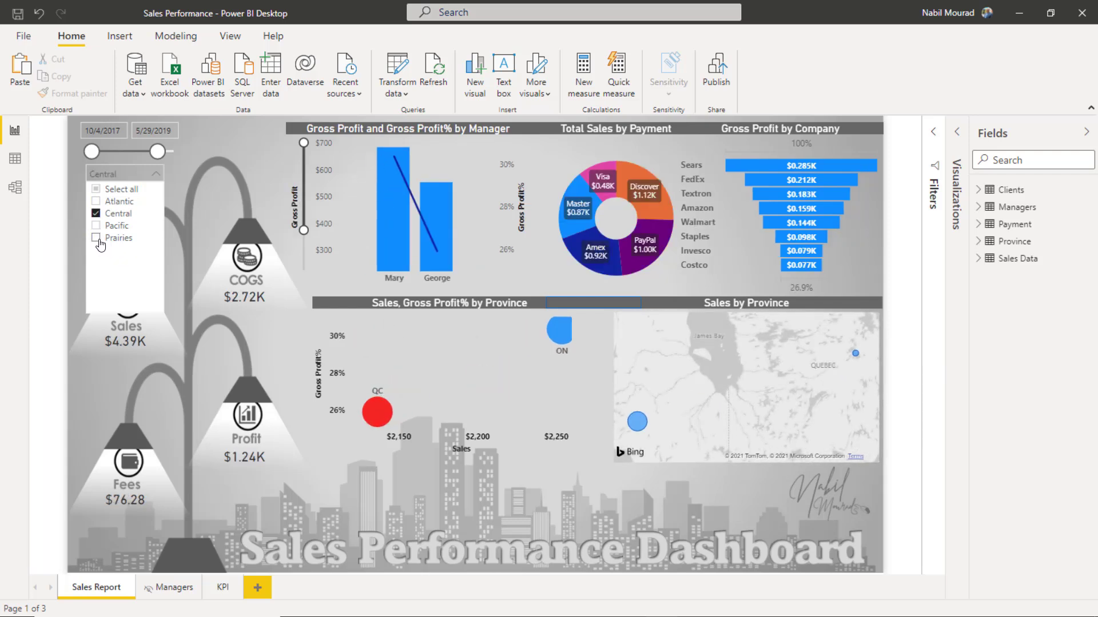
left_click(97, 239)
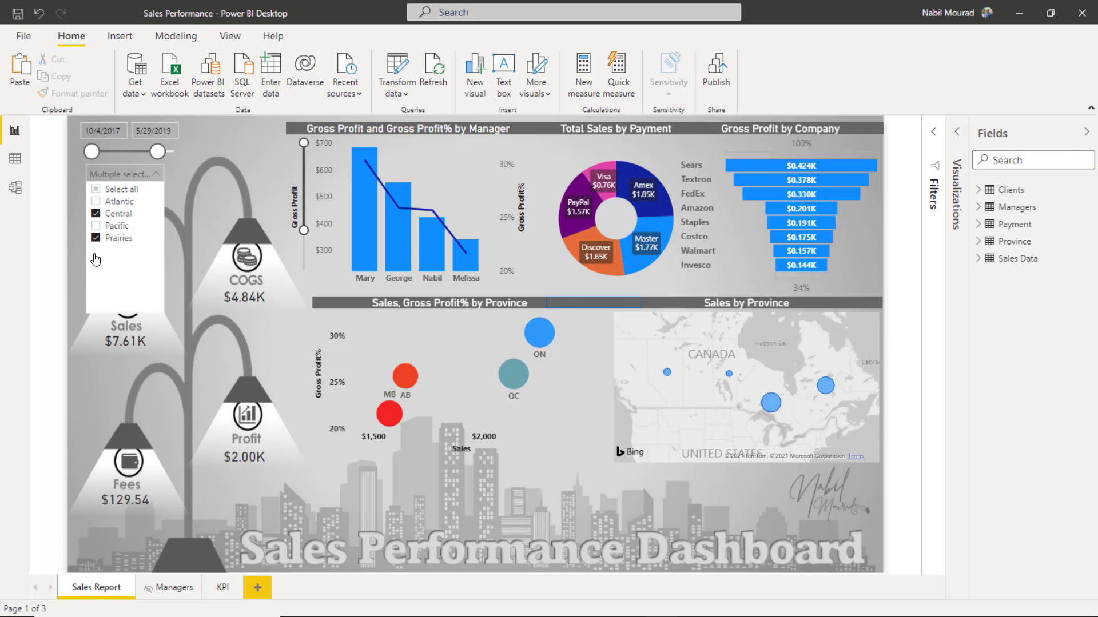
left_click(96, 190)
left_click(203, 148)
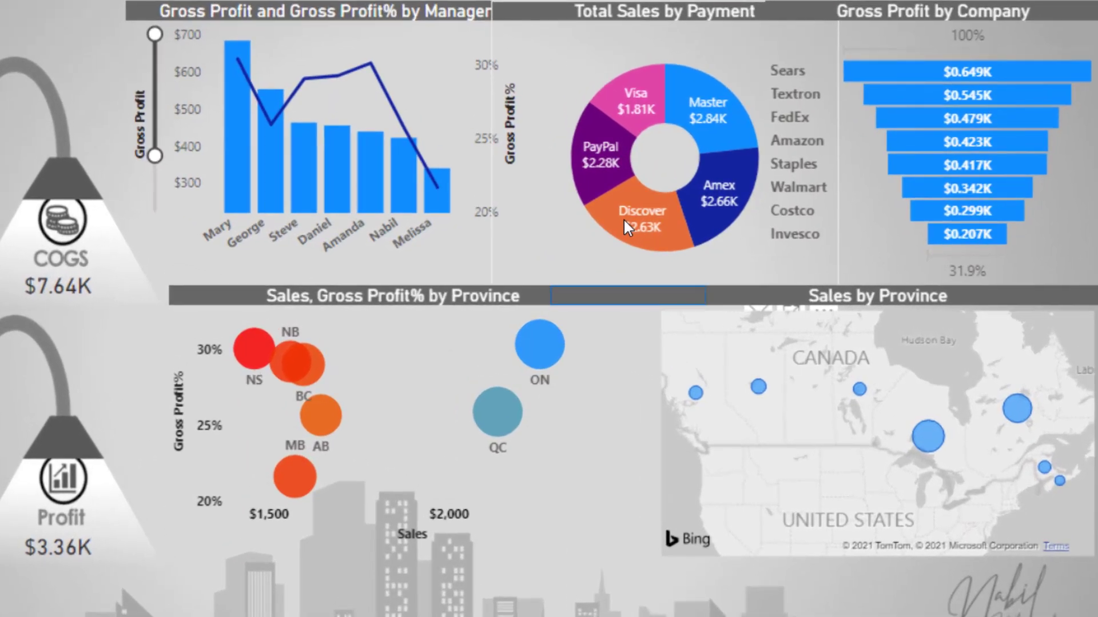
Examine the Sales by Manager breakdowns for the Discover, PayPal and Visa payments and for the companies Textron, FedEx and Staples.
mouse_move(624, 221)
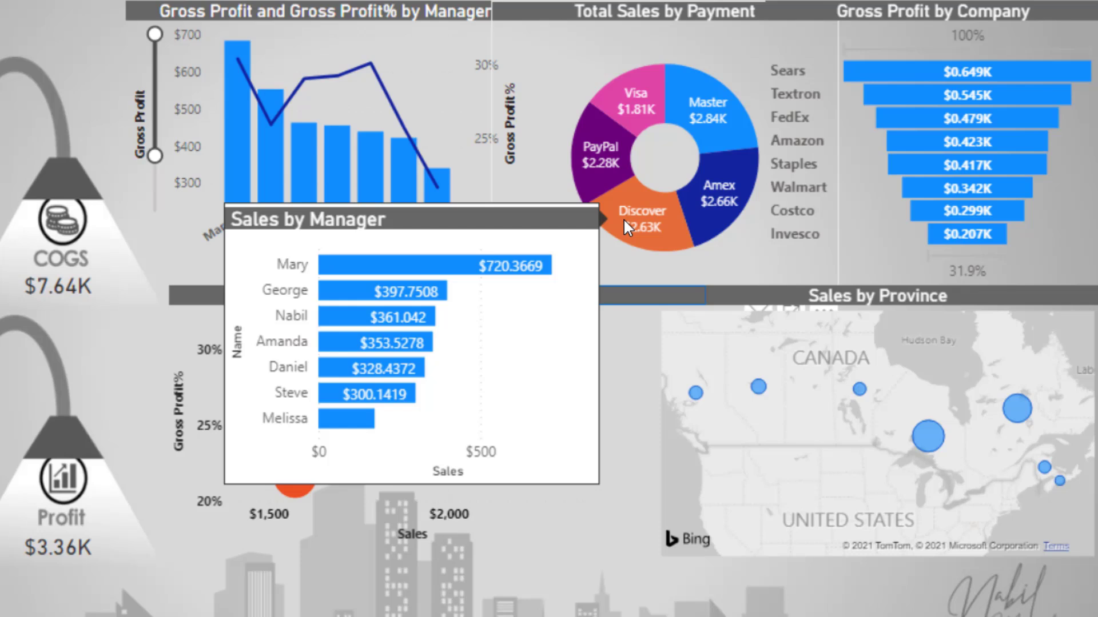
mouse_move(613, 167)
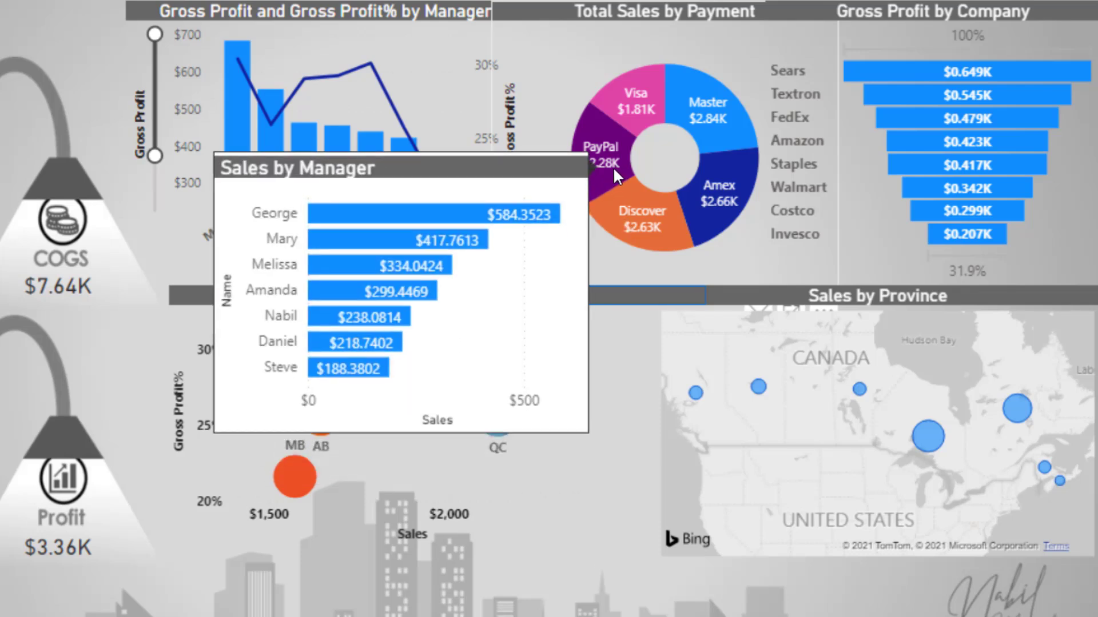
mouse_move(633, 114)
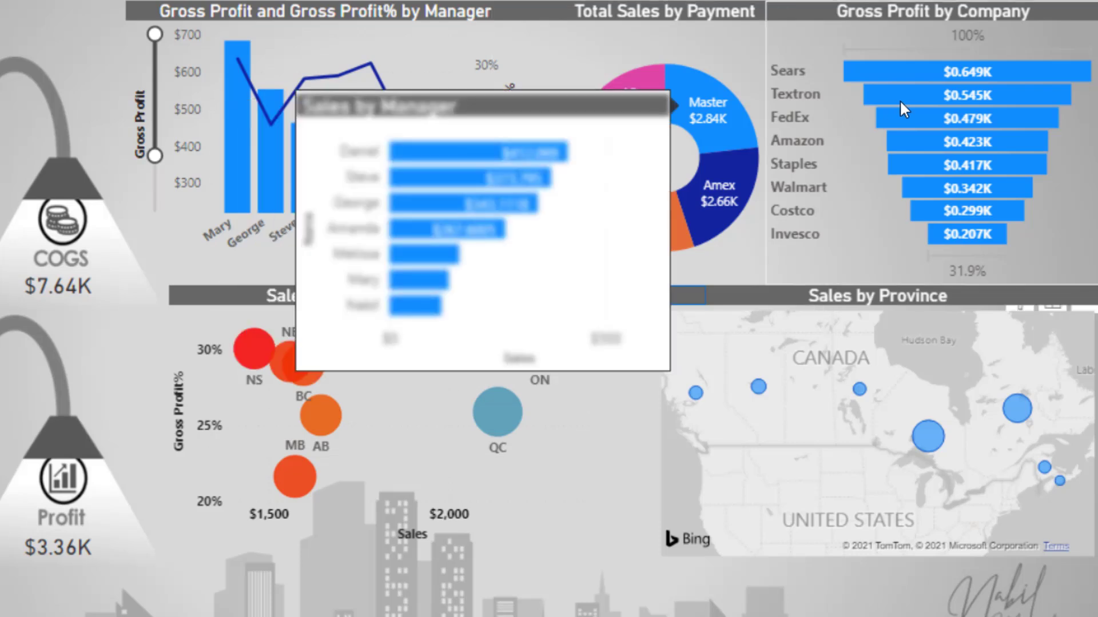
mouse_move(975, 100)
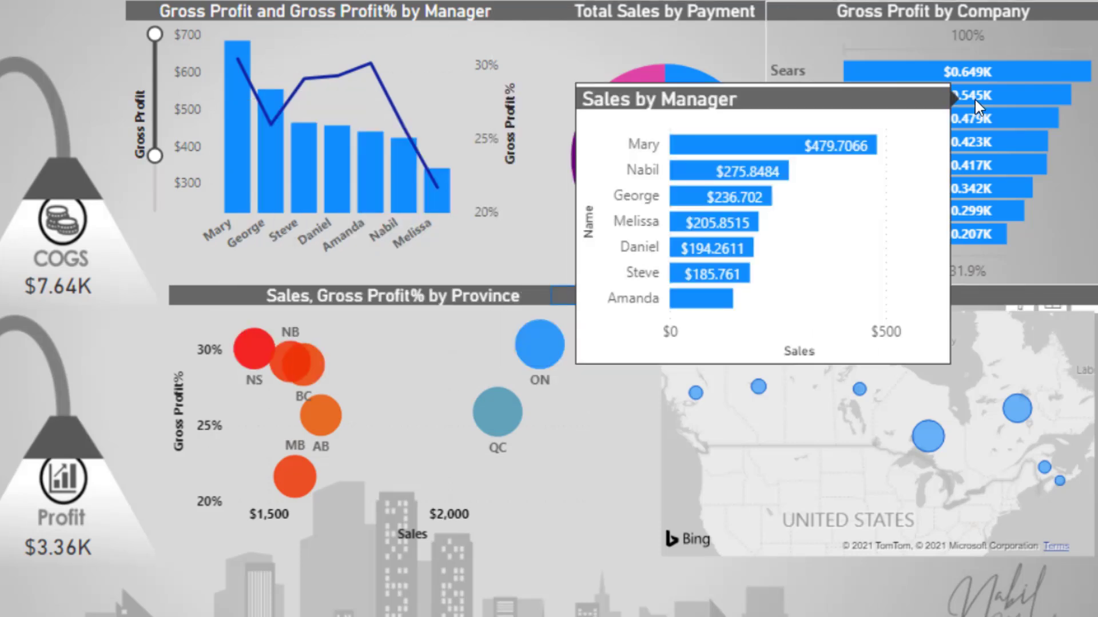
mouse_move(975, 122)
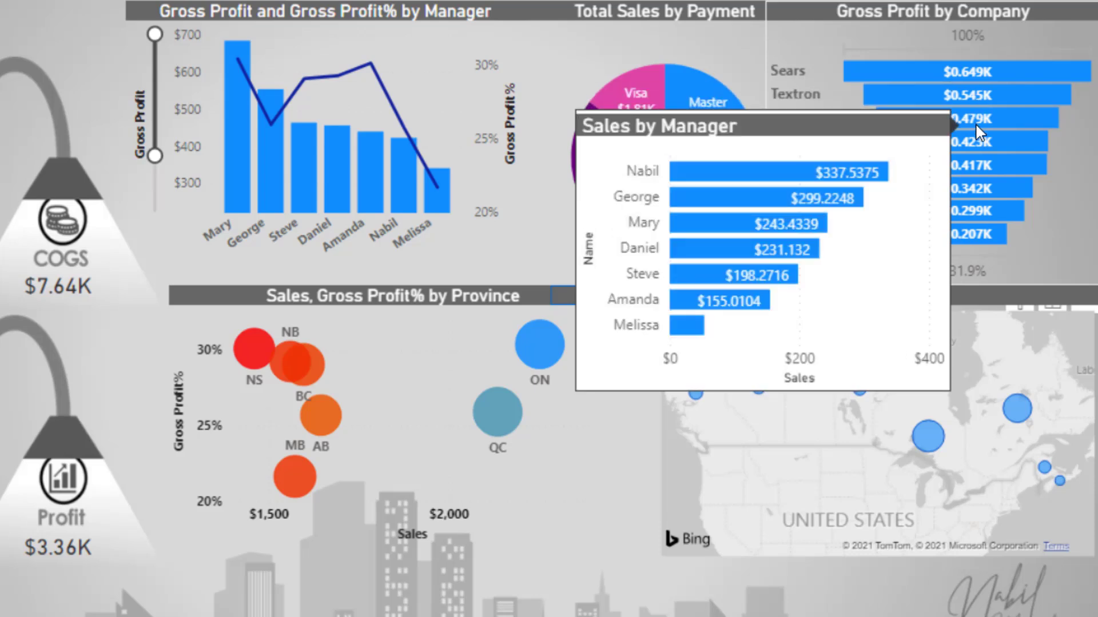
mouse_move(976, 165)
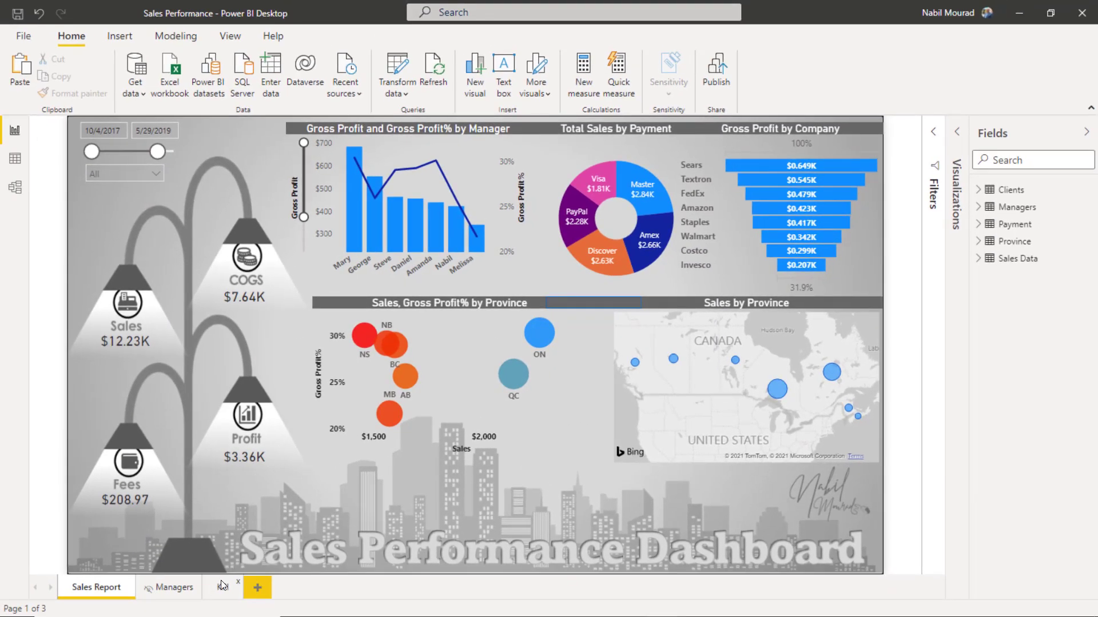
Open the KPI page and filter its regional table to the payment types Amex and Master.
left_click(221, 586)
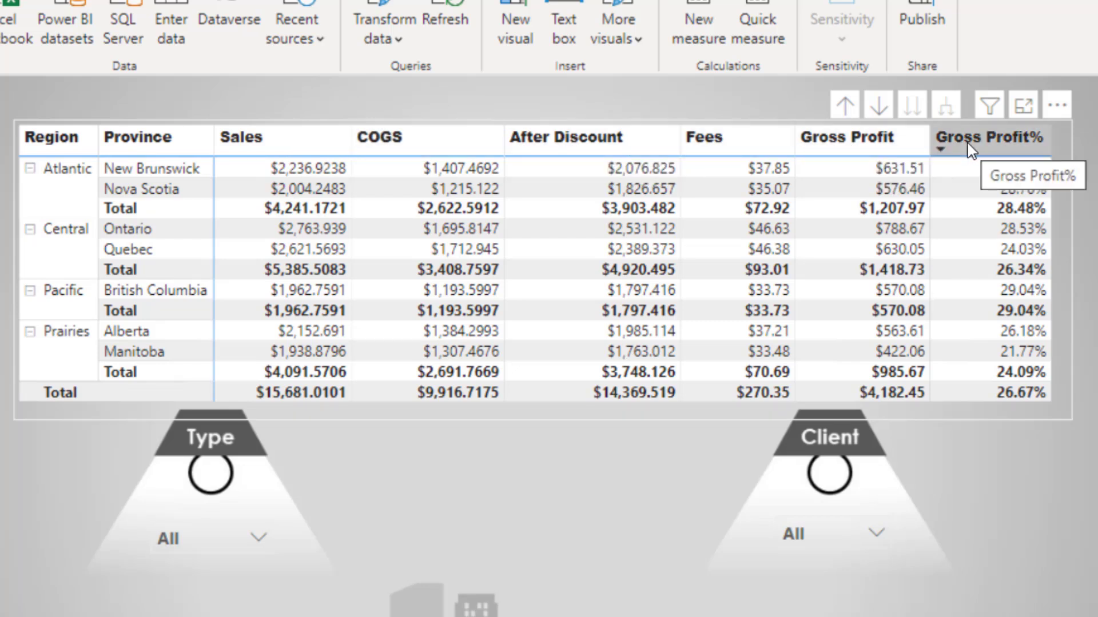
left_click(259, 541)
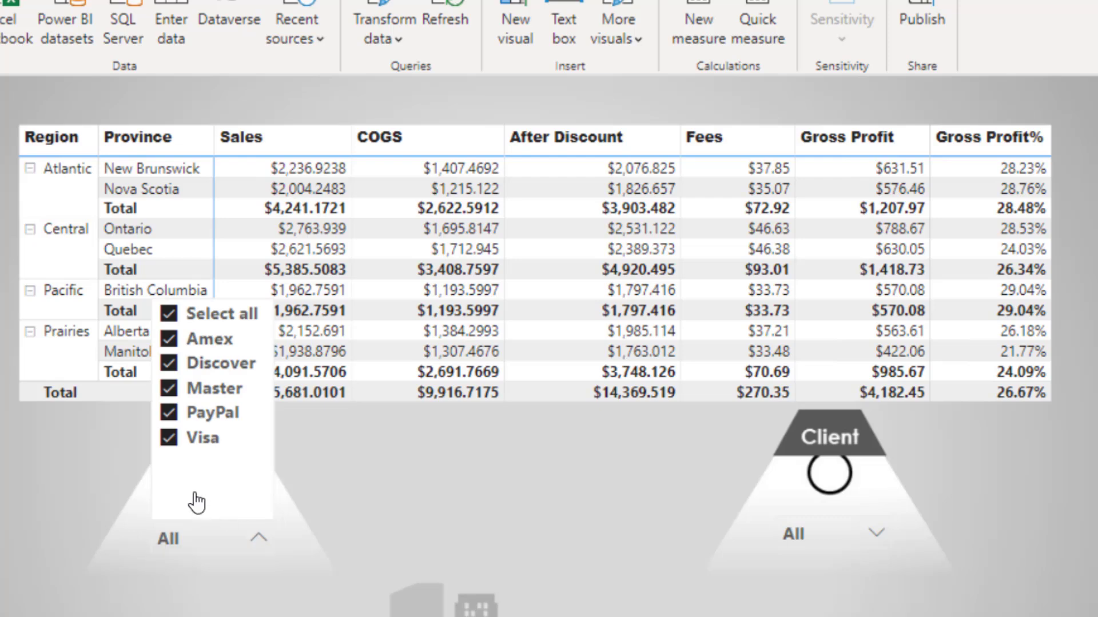
left_click(168, 314)
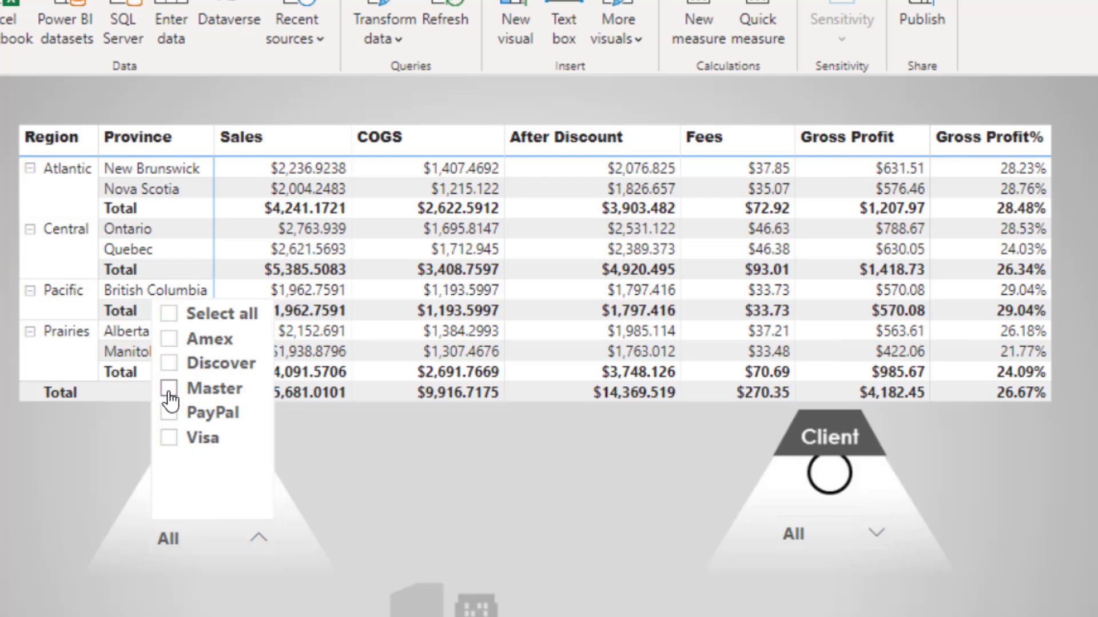
left_click(169, 339)
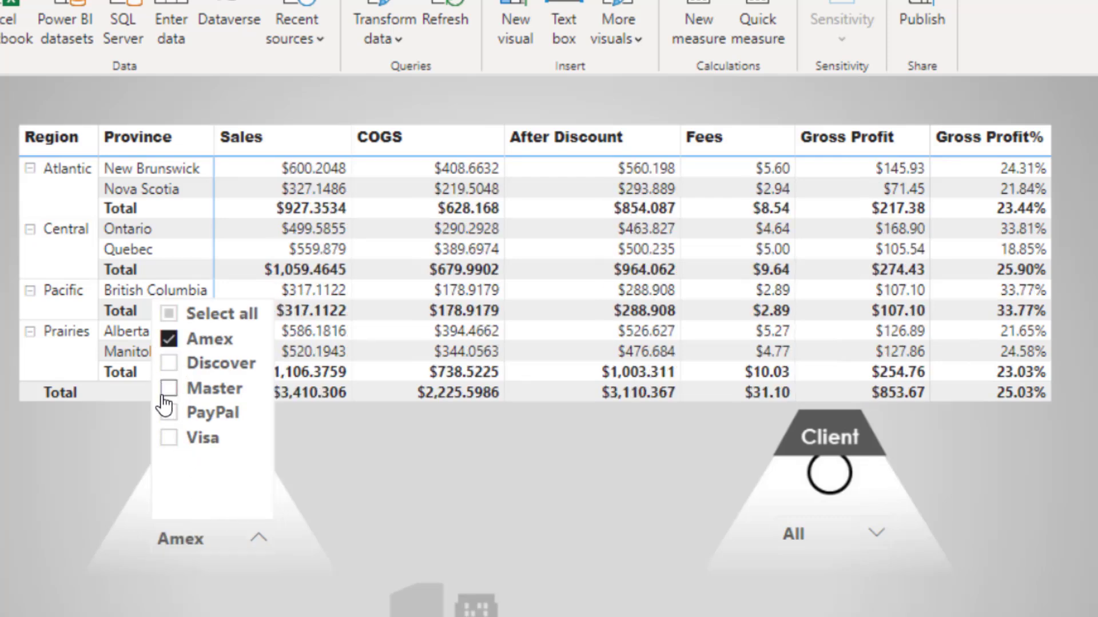
left_click(168, 389)
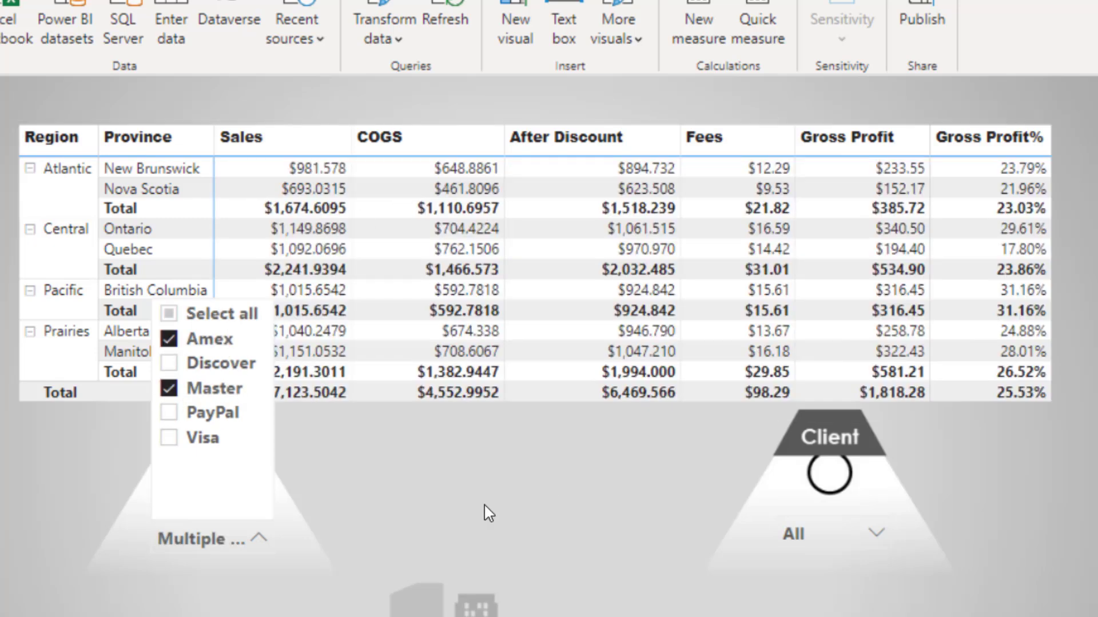
left_click(466, 466)
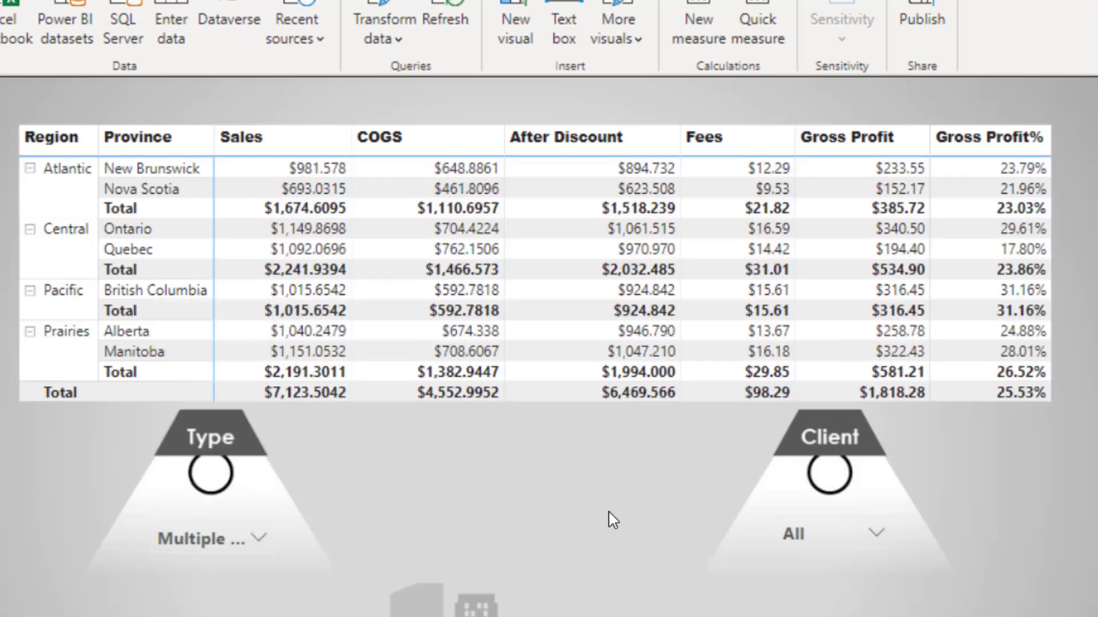
Filter the KPI table to the client Costco and switch the client selection to Sears.
left_click(877, 531)
left_click(795, 310)
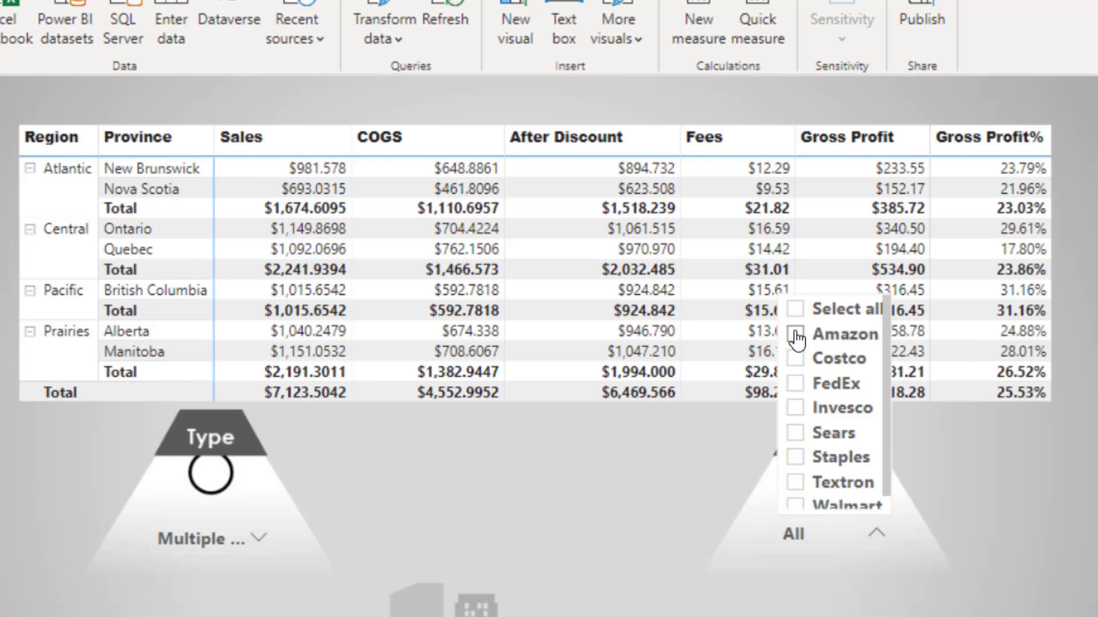
left_click(796, 359)
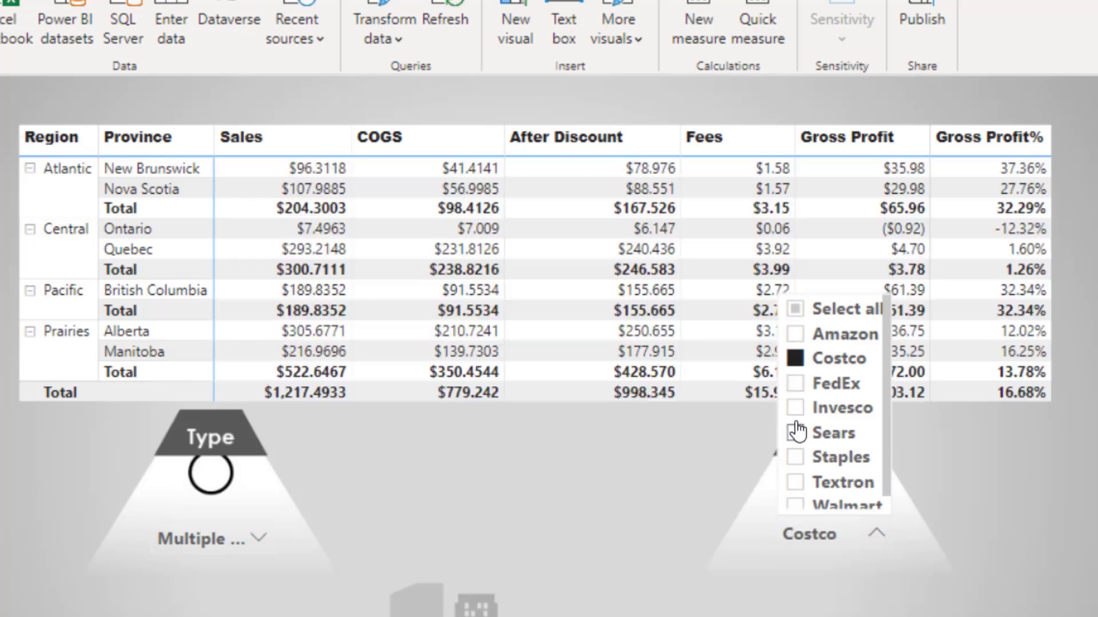
left_click(795, 434)
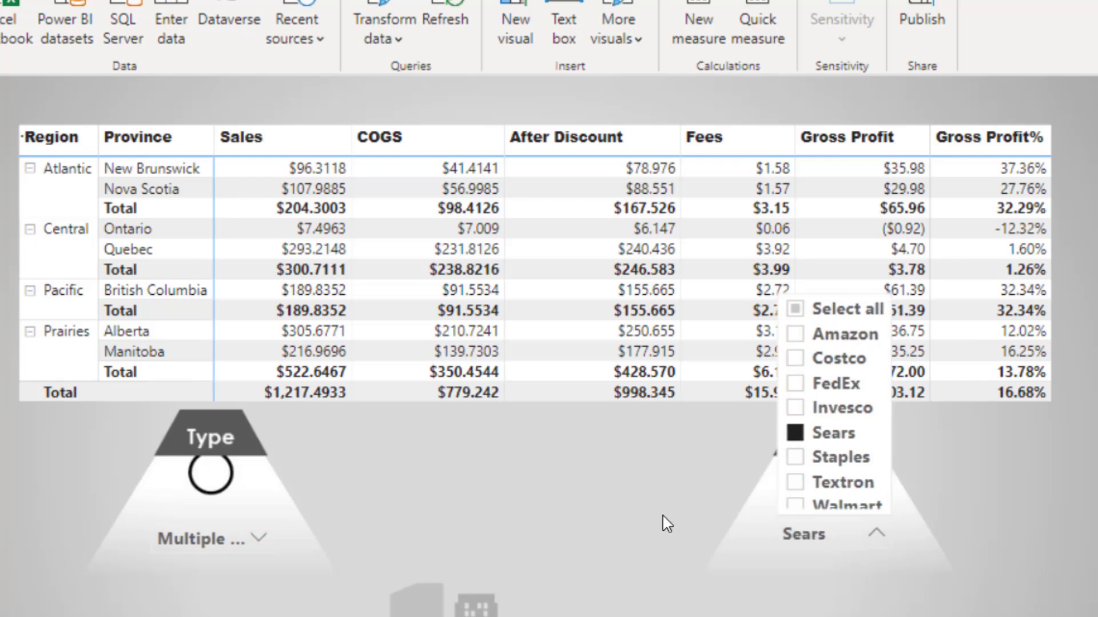
left_click(614, 523)
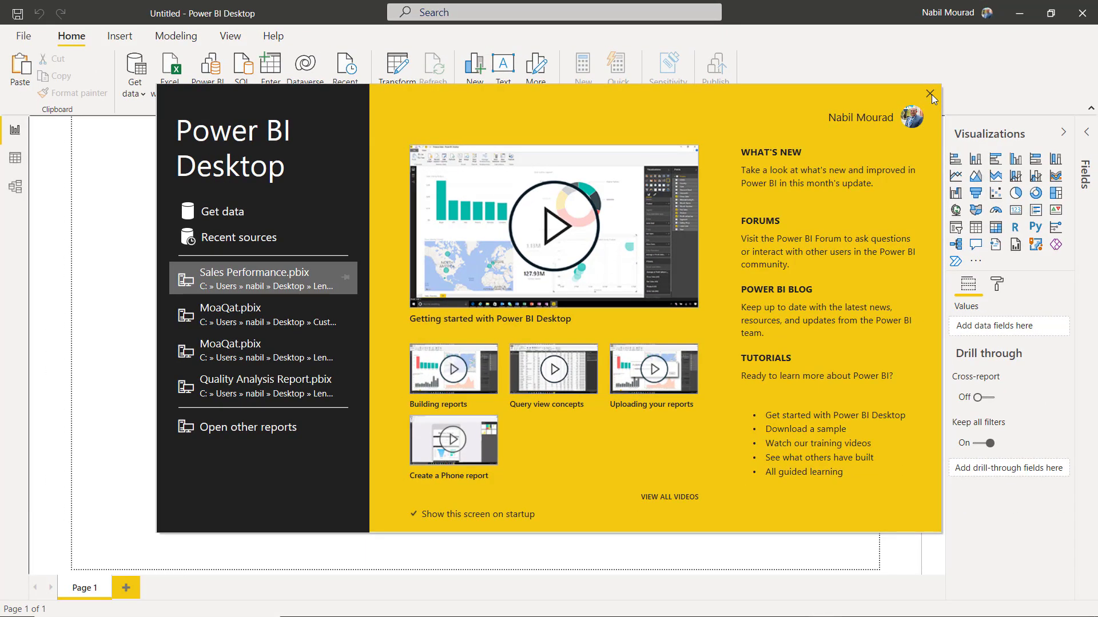
Dismiss the start screen of the new report and connect to the Excel workbook Dimensions.xlsx.
left_click(930, 94)
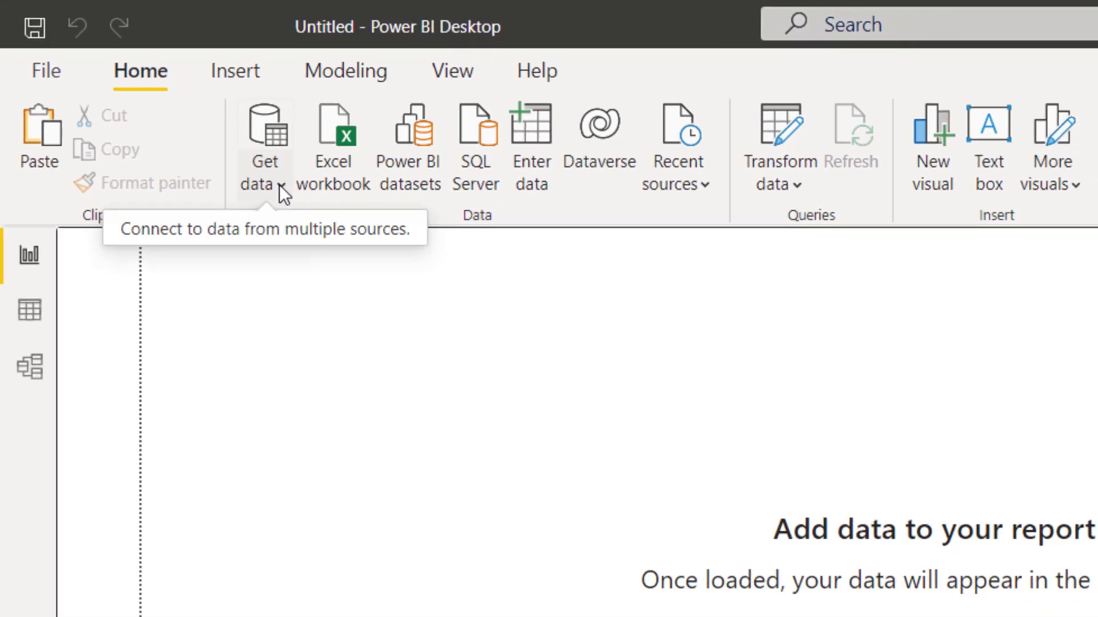
left_click(280, 188)
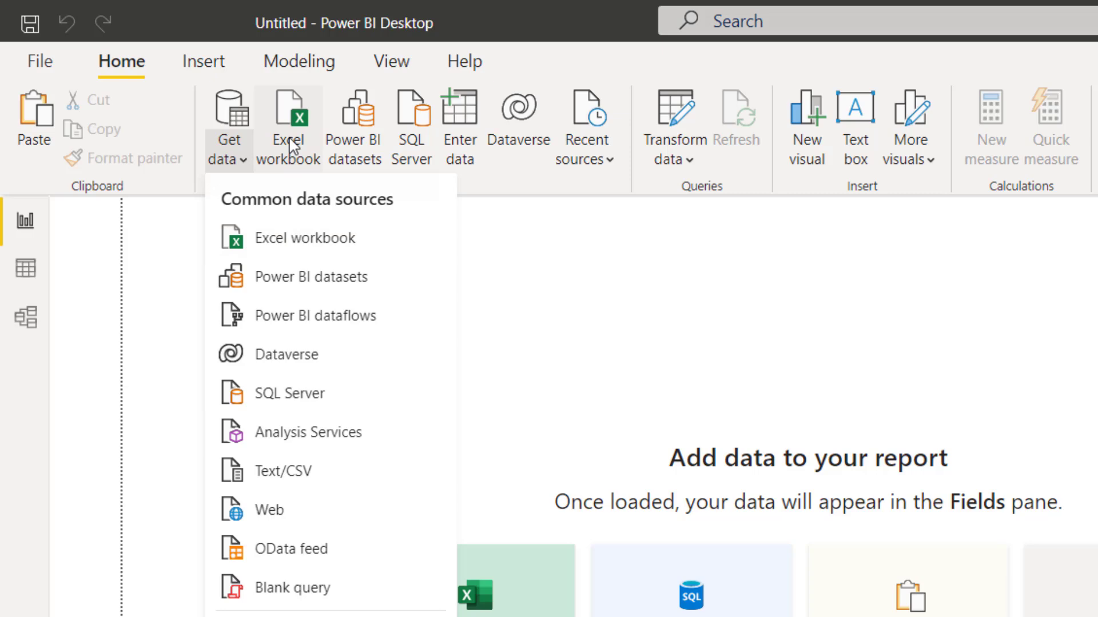
left_click(298, 249)
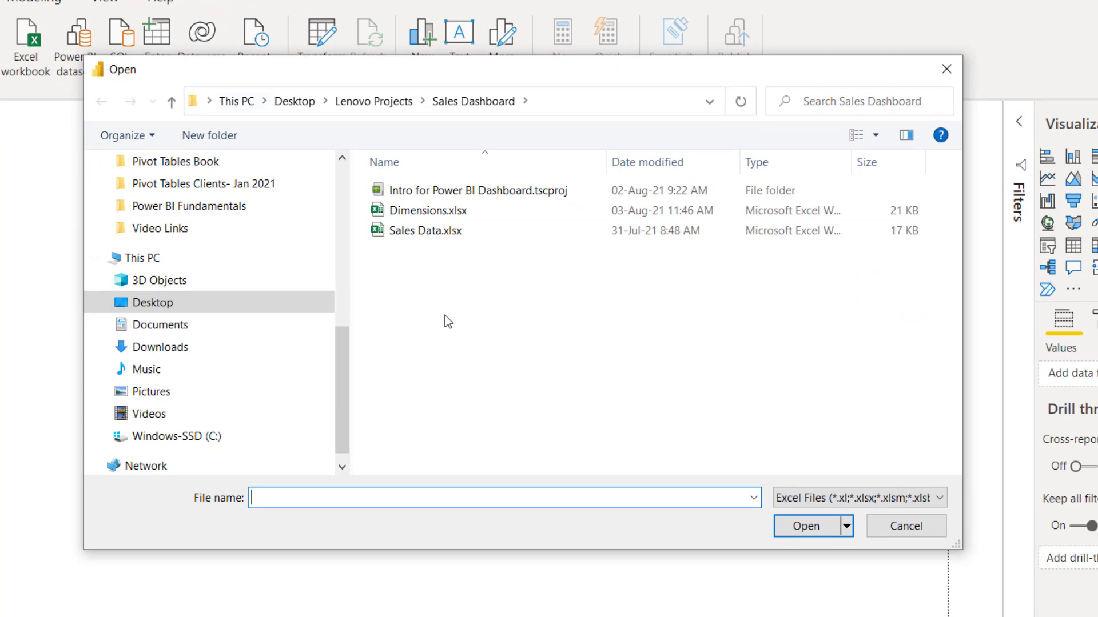
left_click(415, 217)
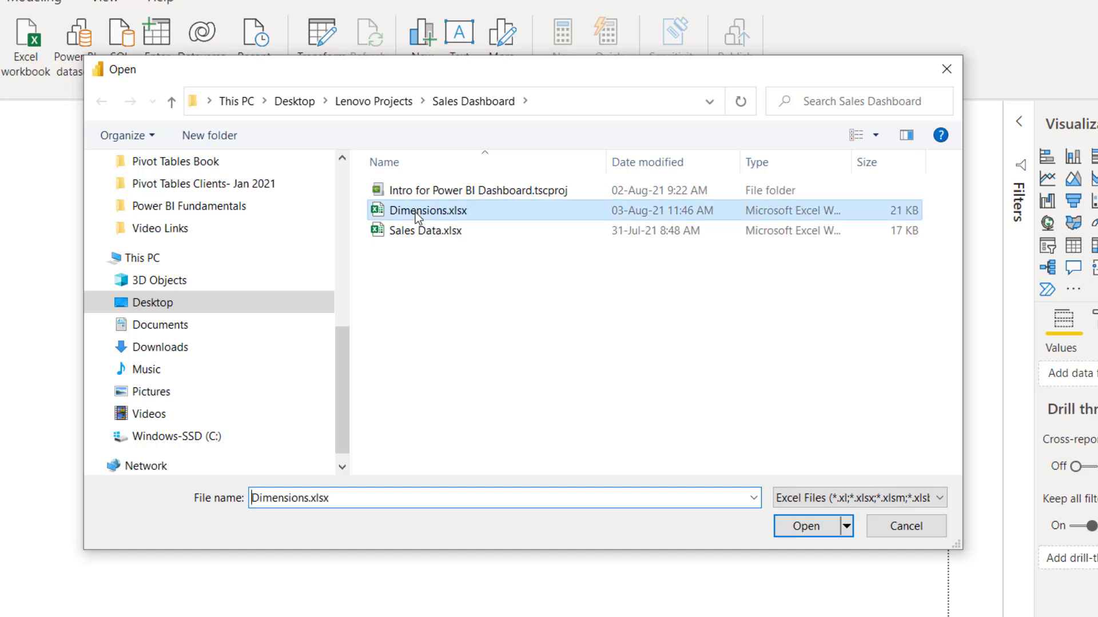
left_click(806, 527)
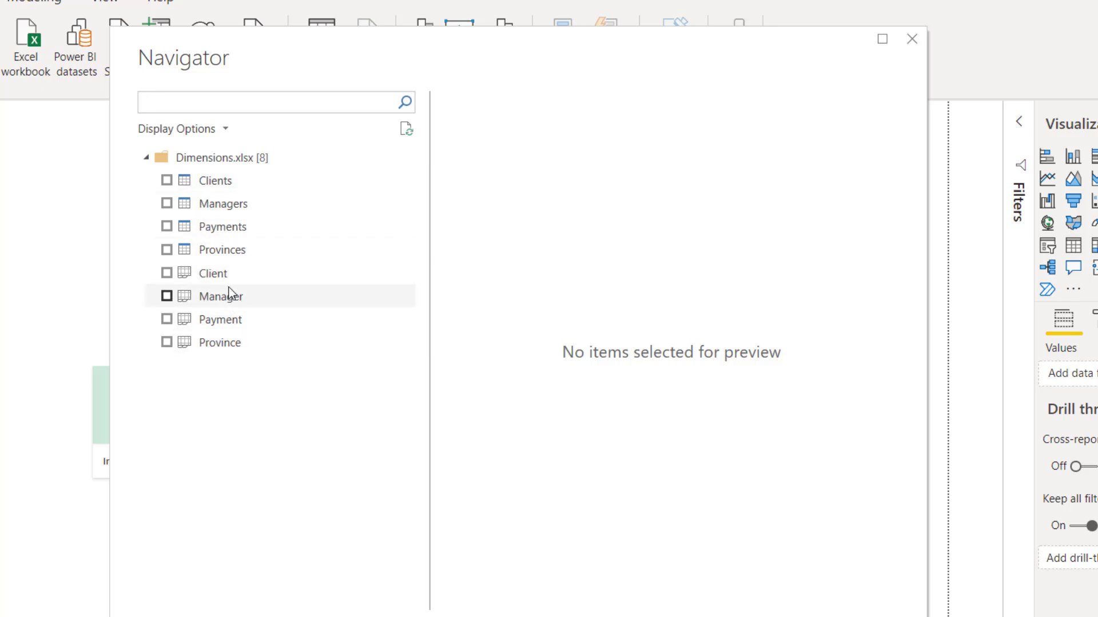
Preview the Clients, Managers, Payments and Provinces tables of the Dimensions workbook.
left_click(219, 182)
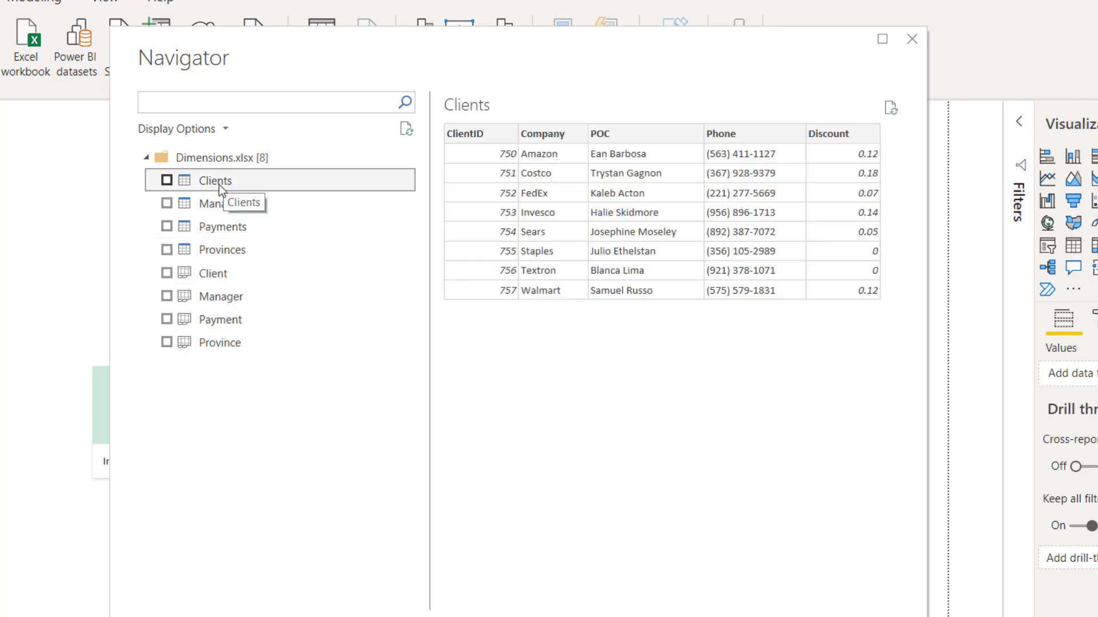
left_click(216, 210)
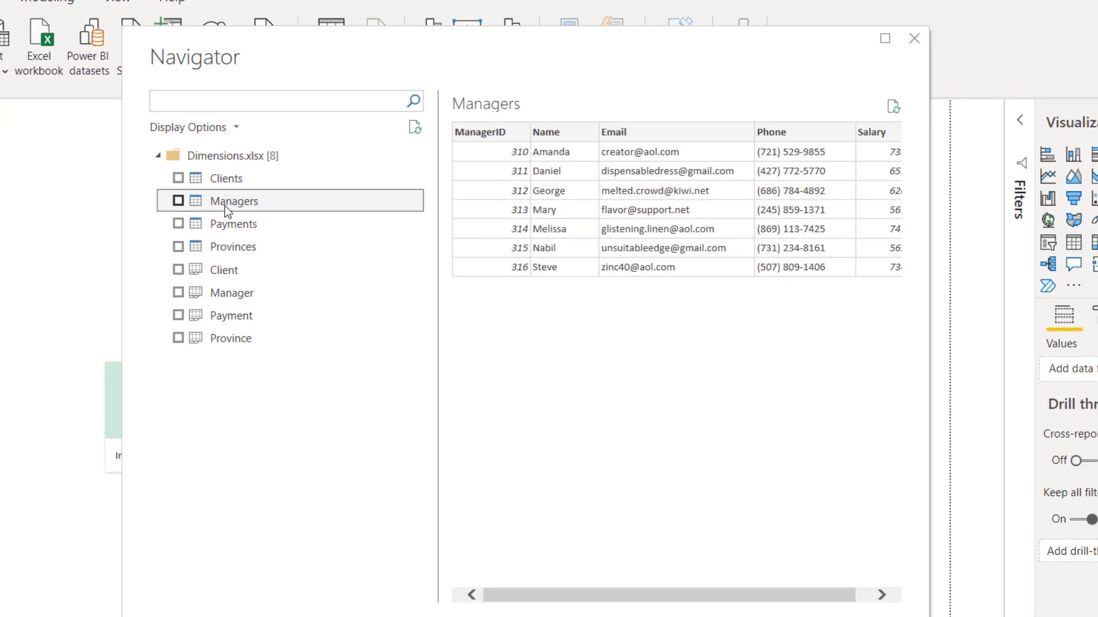
left_click(220, 228)
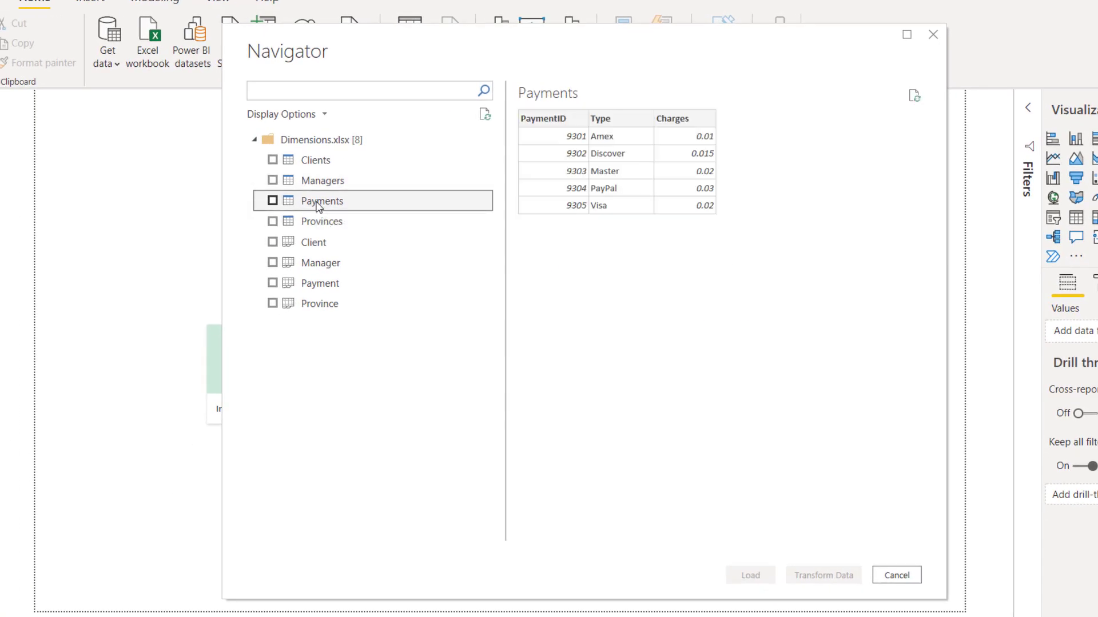
left_click(323, 225)
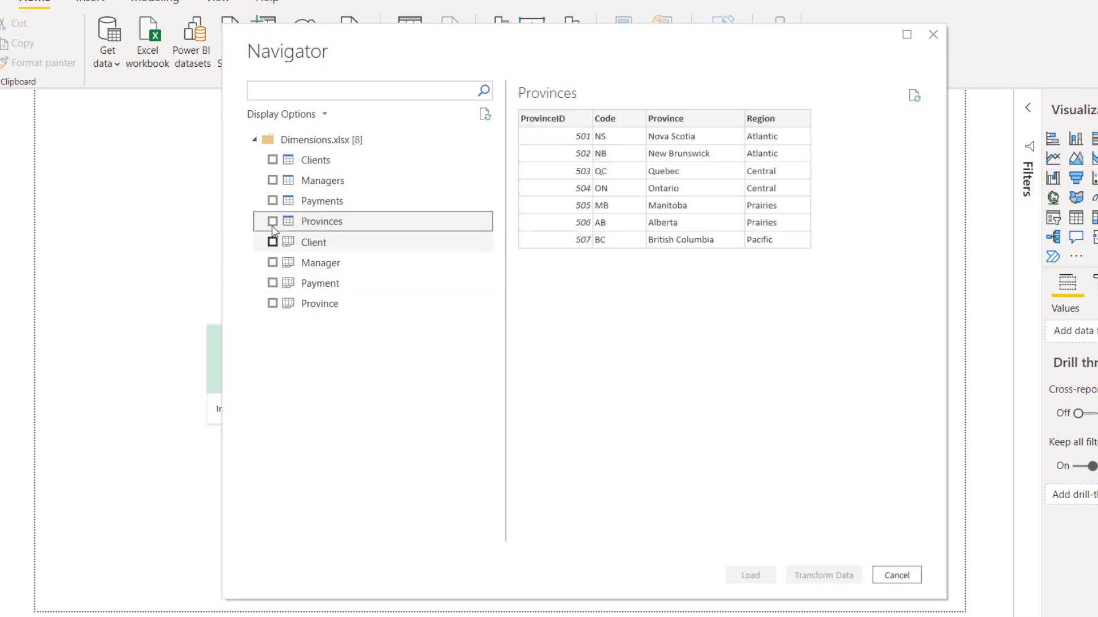
Load the Clients, Managers, Payments and Provinces tables from the Dimensions workbook into the report.
left_click(272, 160)
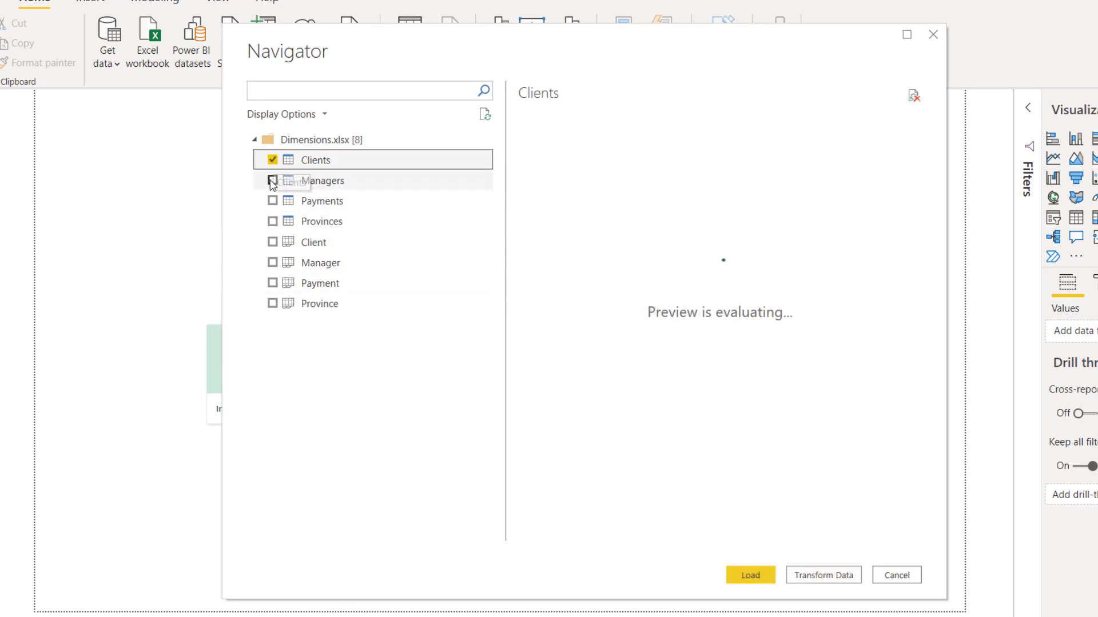
left_click(272, 180)
left_click(273, 200)
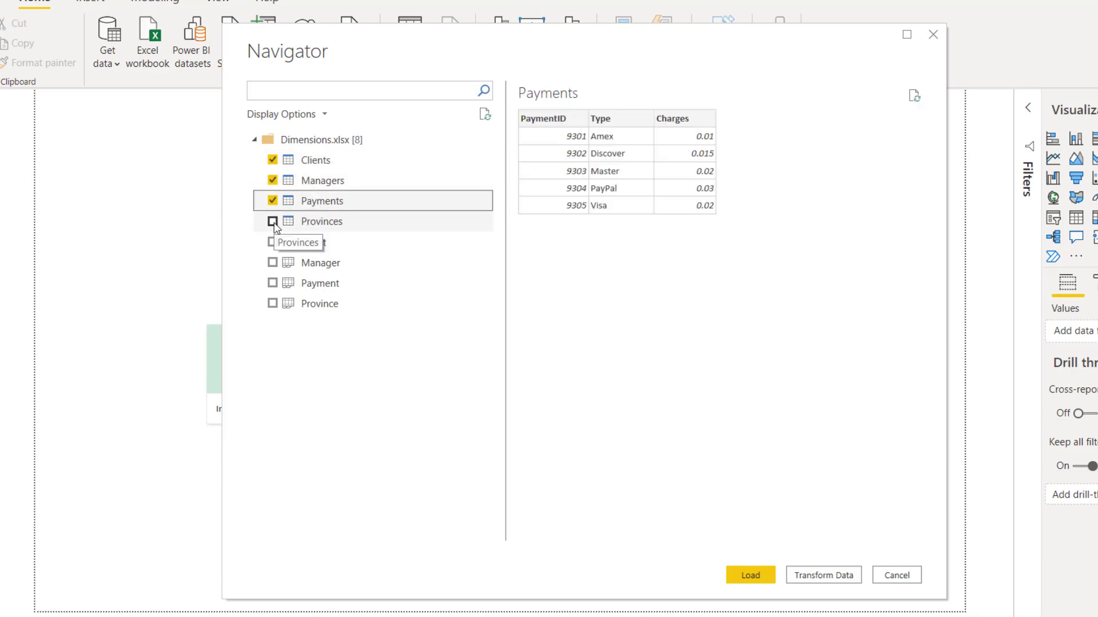
left_click(272, 222)
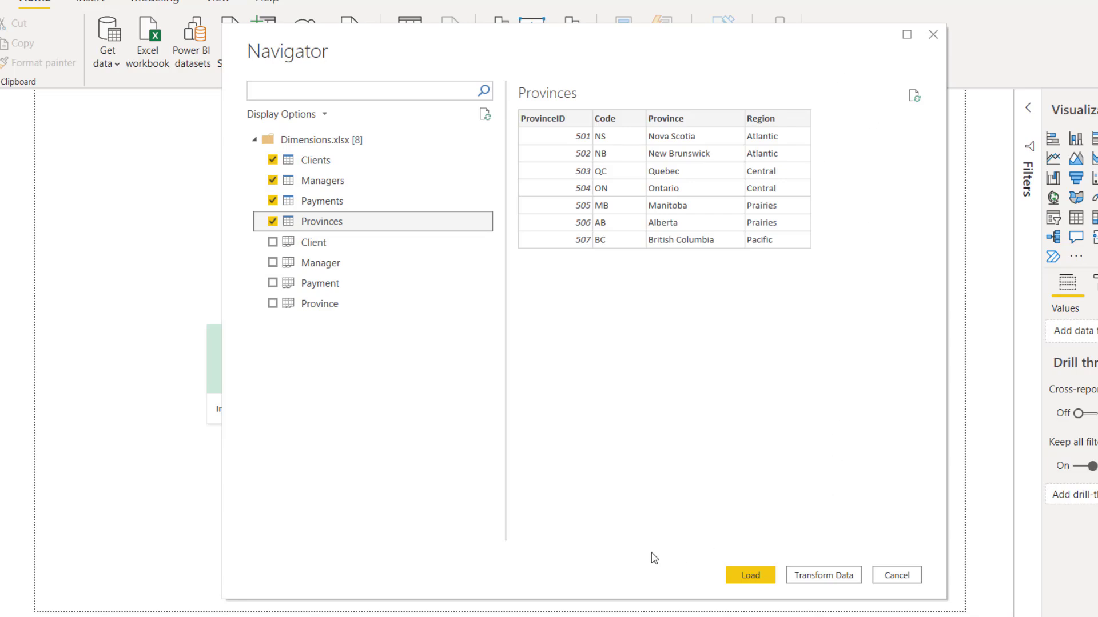
left_click(751, 576)
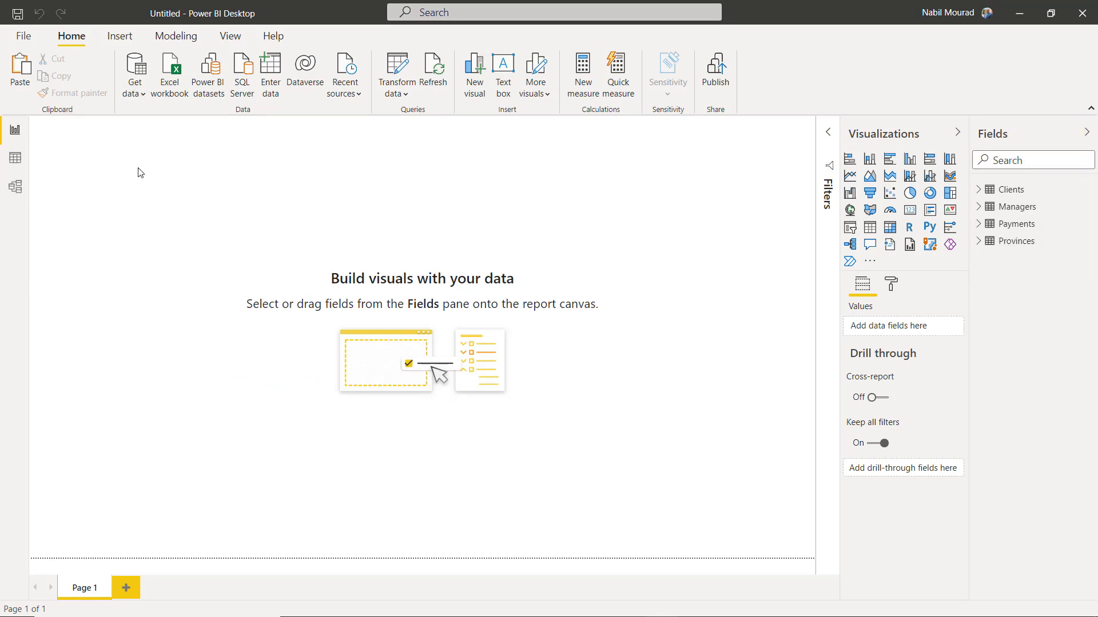
Connect to the text file Sales Data.csv and open its data for transformation in the Power Query Editor.
left_click(143, 94)
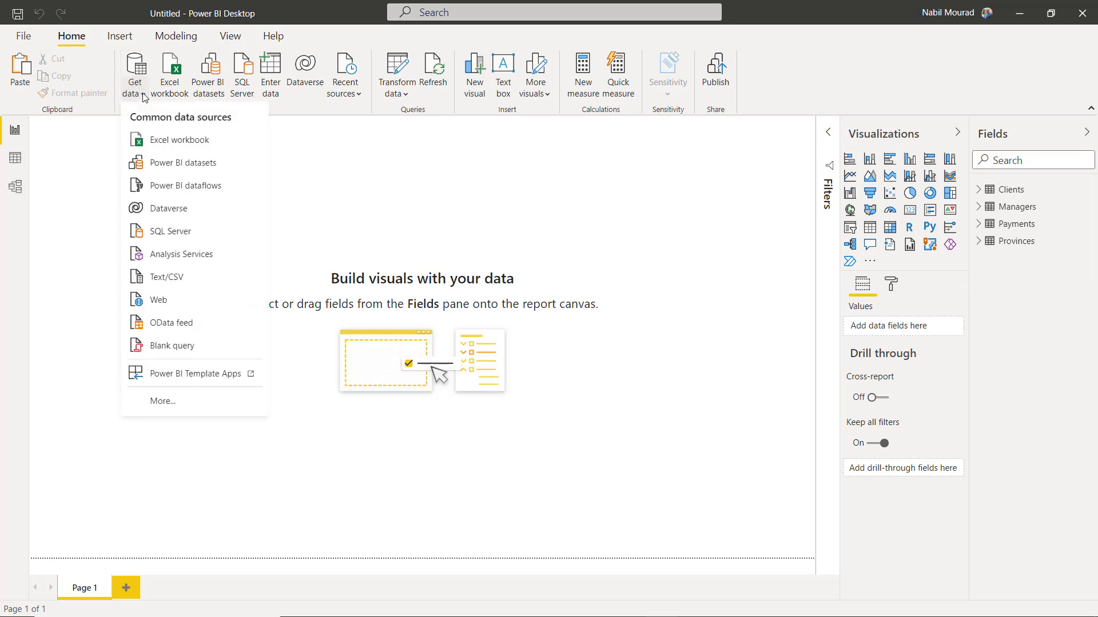
left_click(169, 281)
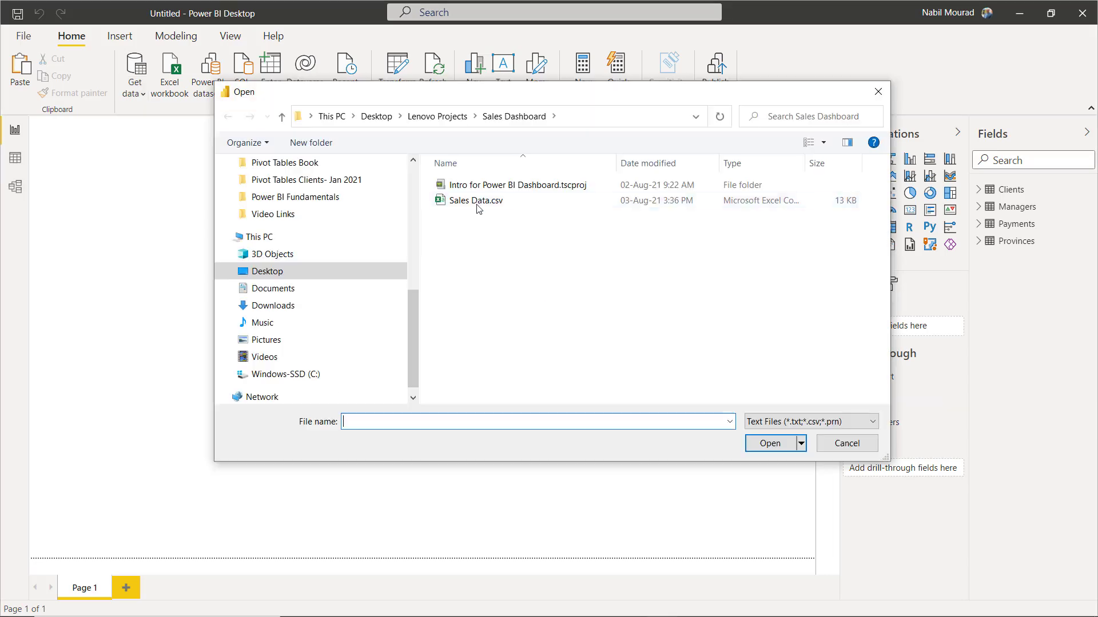
left_click(478, 203)
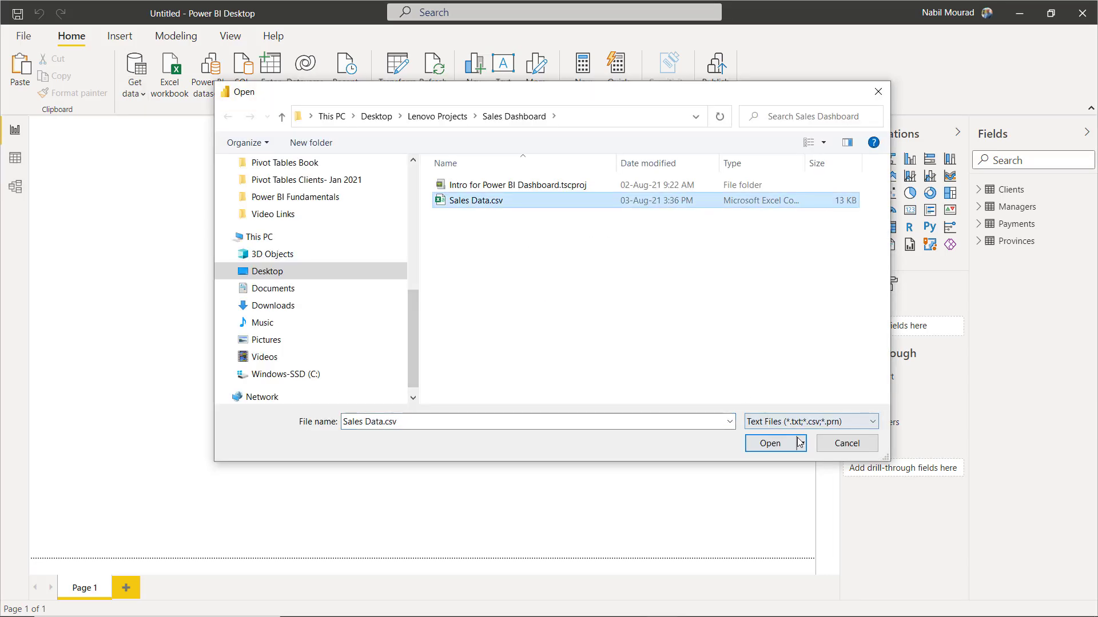
left_click(775, 446)
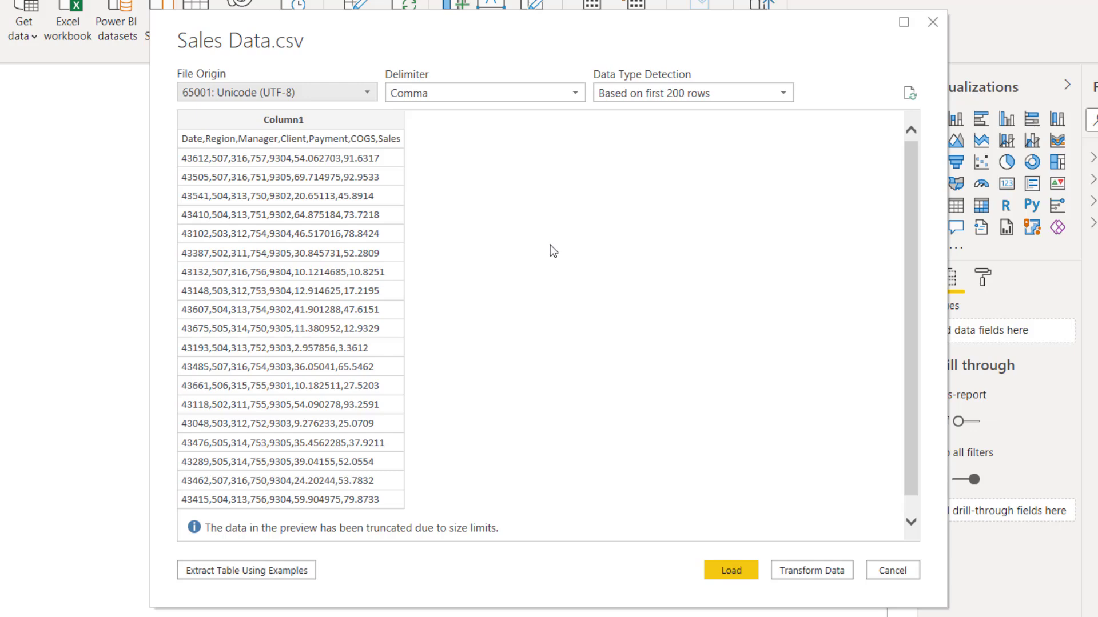
left_click(807, 572)
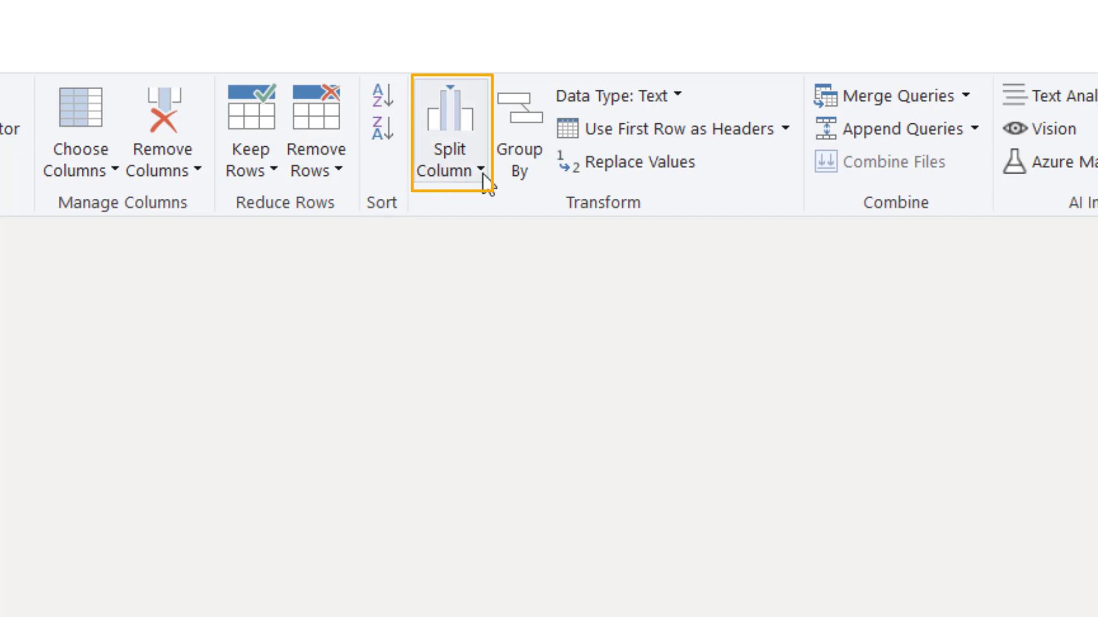
Split the Sales Data column at each comma and use the first row as headers.
left_click(484, 174)
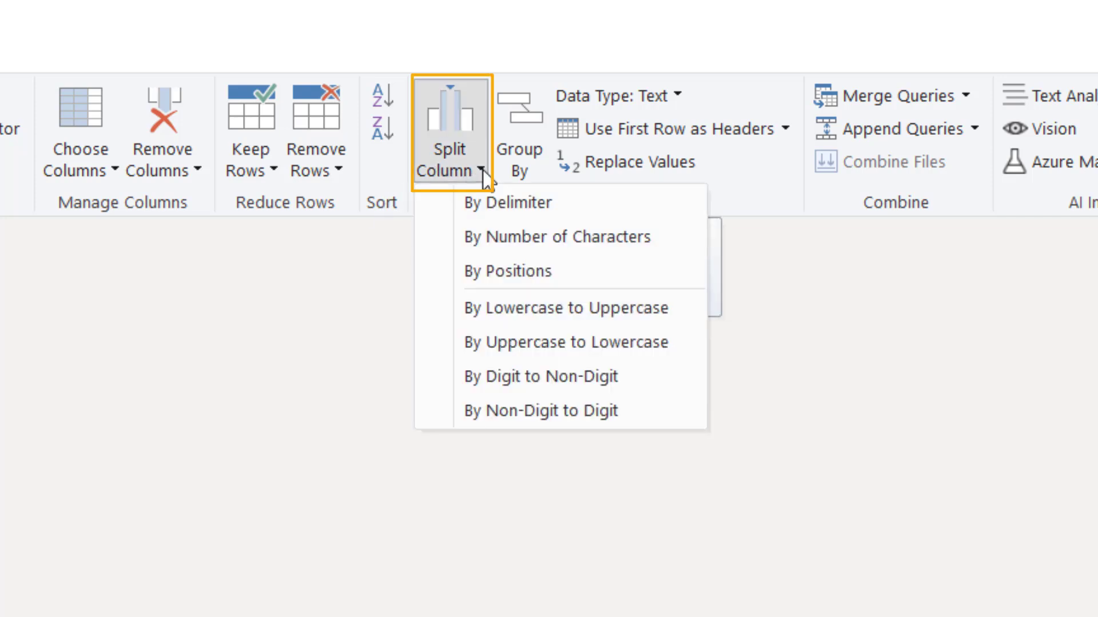
left_click(518, 204)
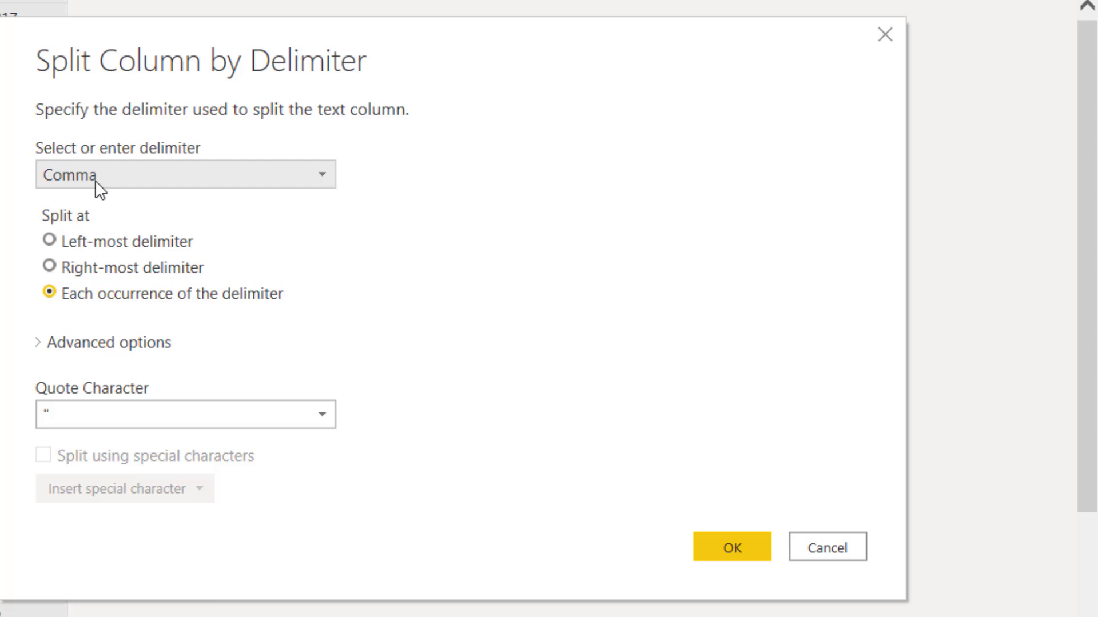
left_click(732, 546)
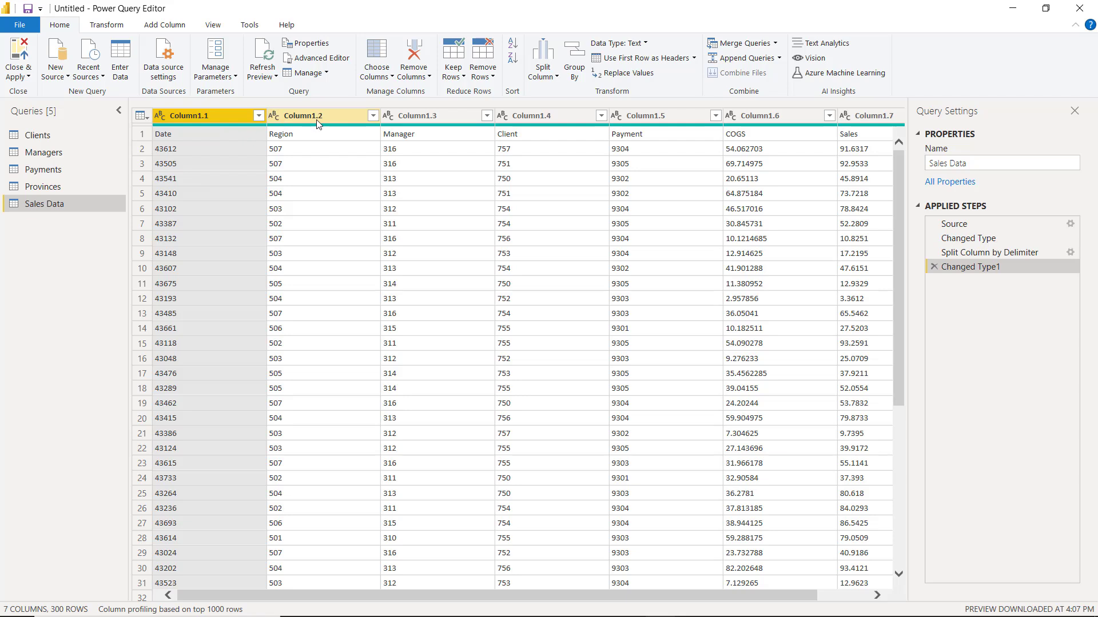
left_click(636, 60)
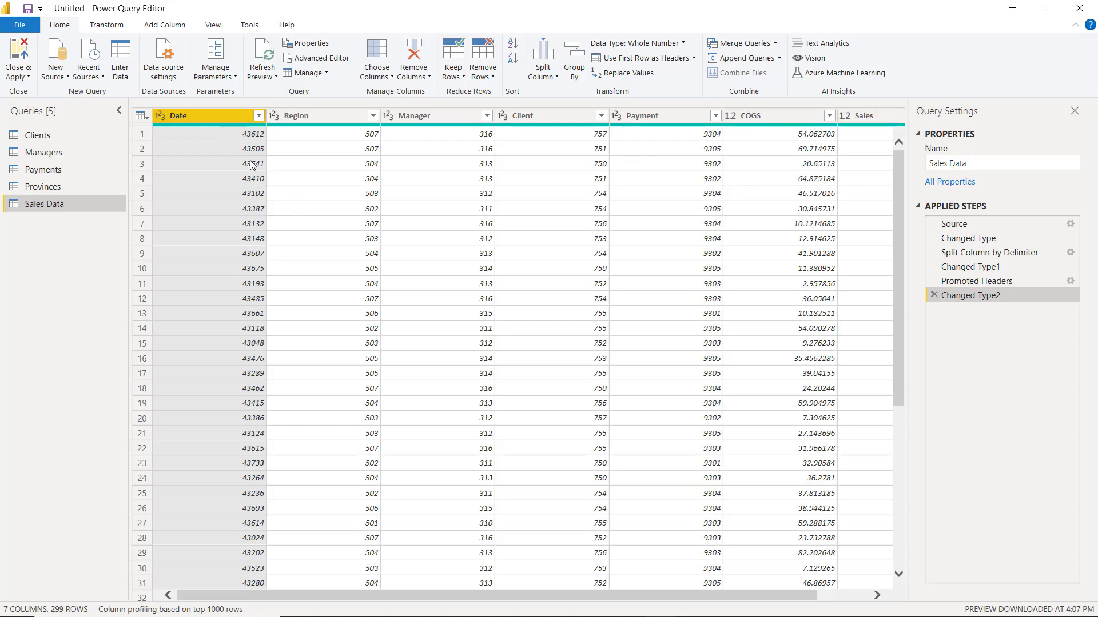
Try to change the Date column to the Date type by replacing the current type conversion.
left_click(161, 117)
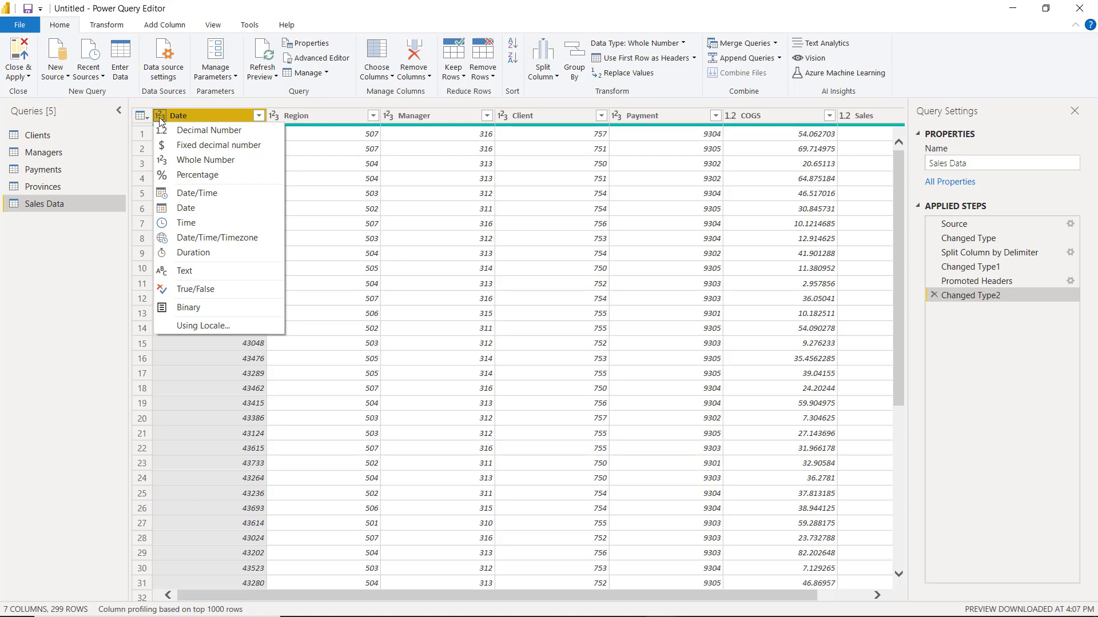
left_click(186, 210)
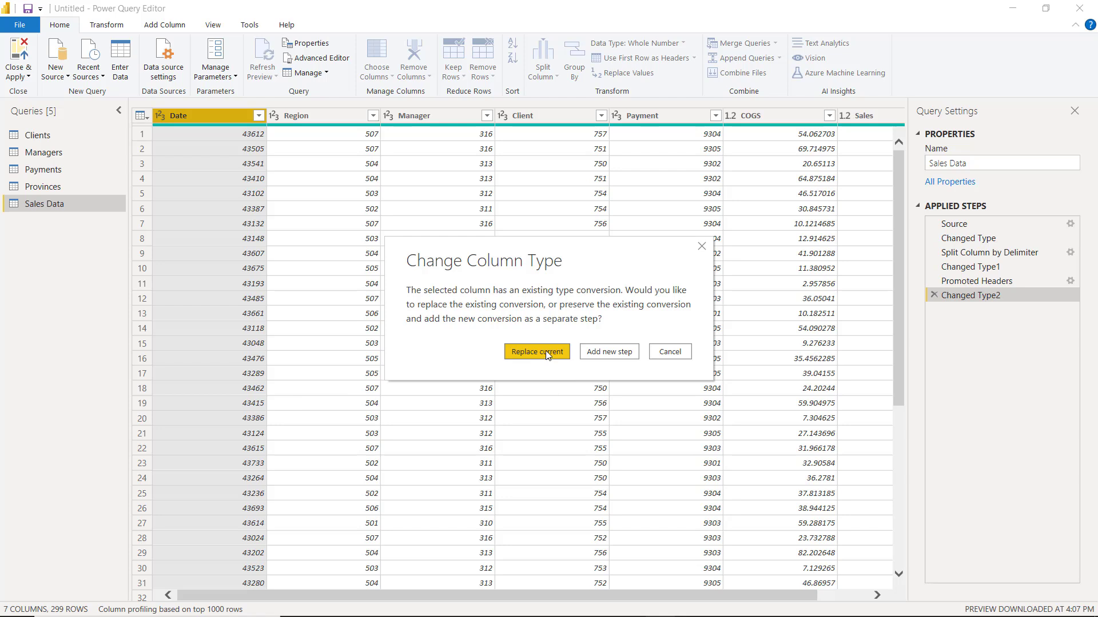
left_click(536, 351)
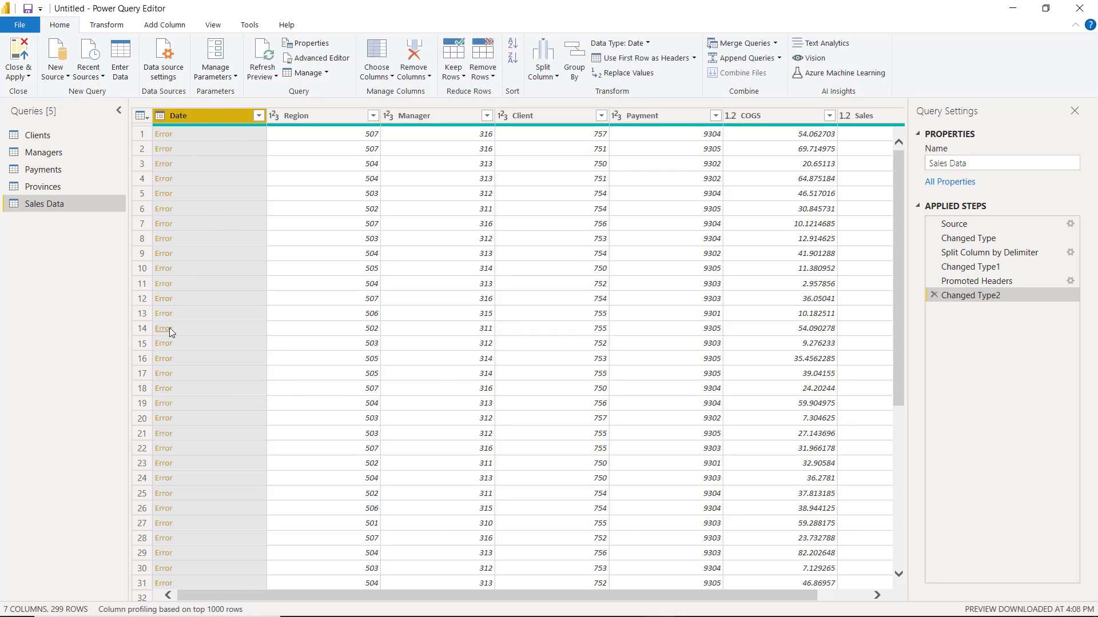
Return the Date column to the Whole Number type, replacing the current conversion.
left_click(163, 117)
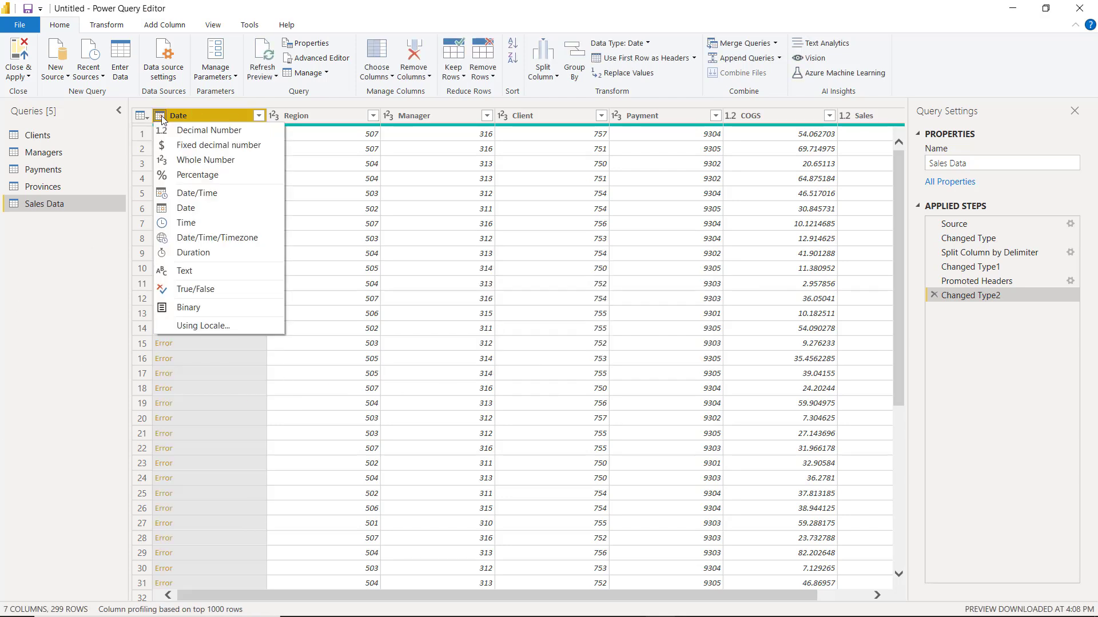
left_click(213, 161)
left_click(529, 354)
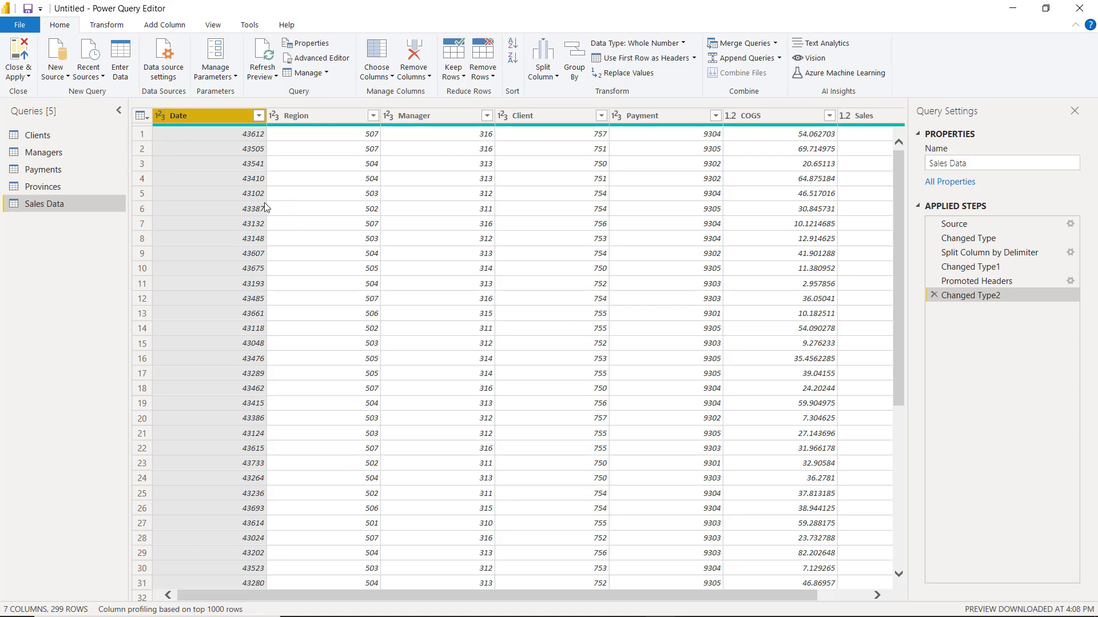
Change the Date column of Sales Data to the Date type, adding the conversion as a new step.
left_click(162, 116)
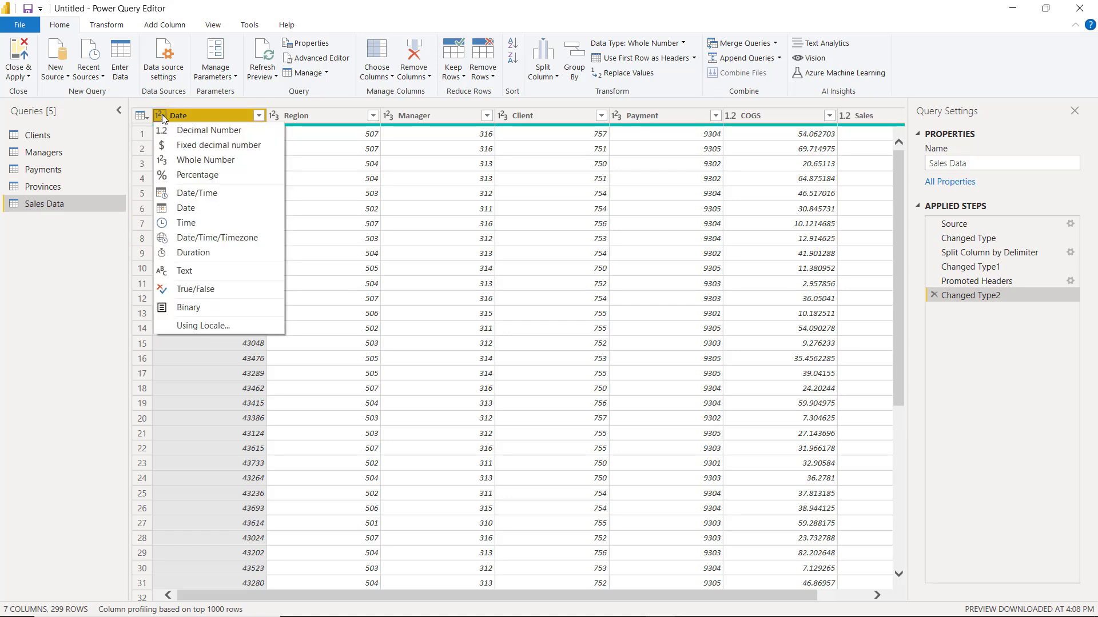
left_click(186, 209)
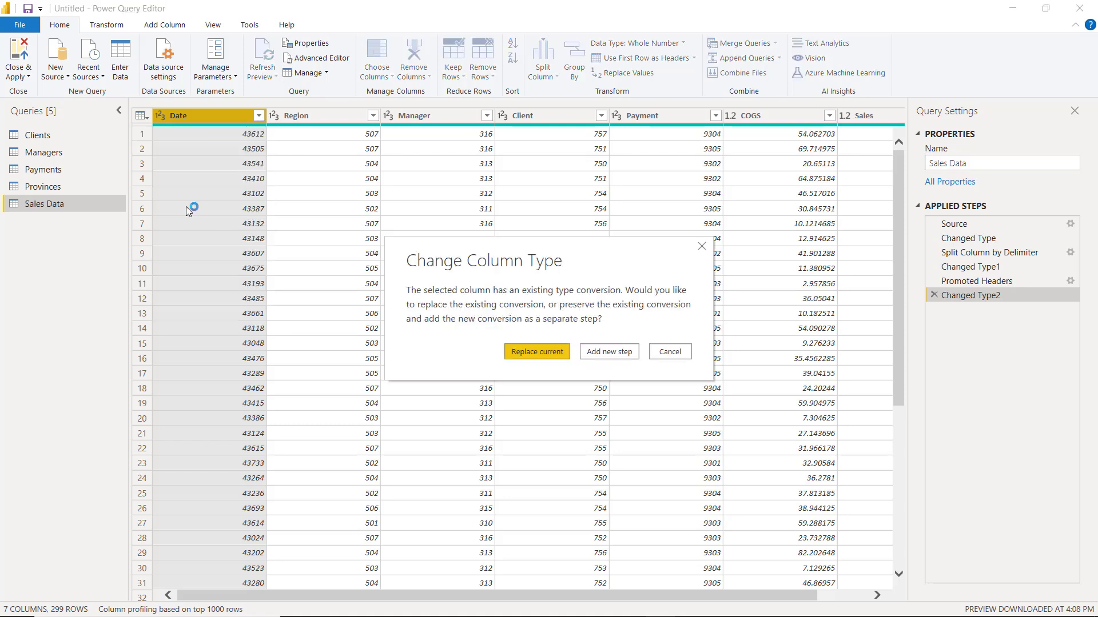
left_click(609, 352)
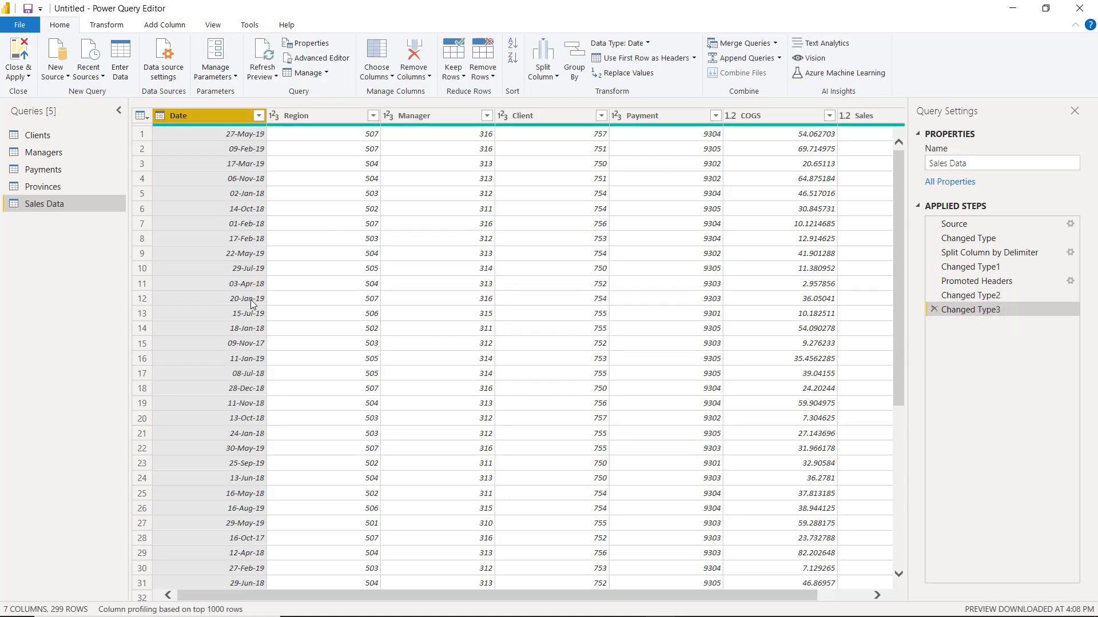
Change the COGS and Sales columns to fixed decimal number, and apply the query changes to the report.
left_click(758, 115)
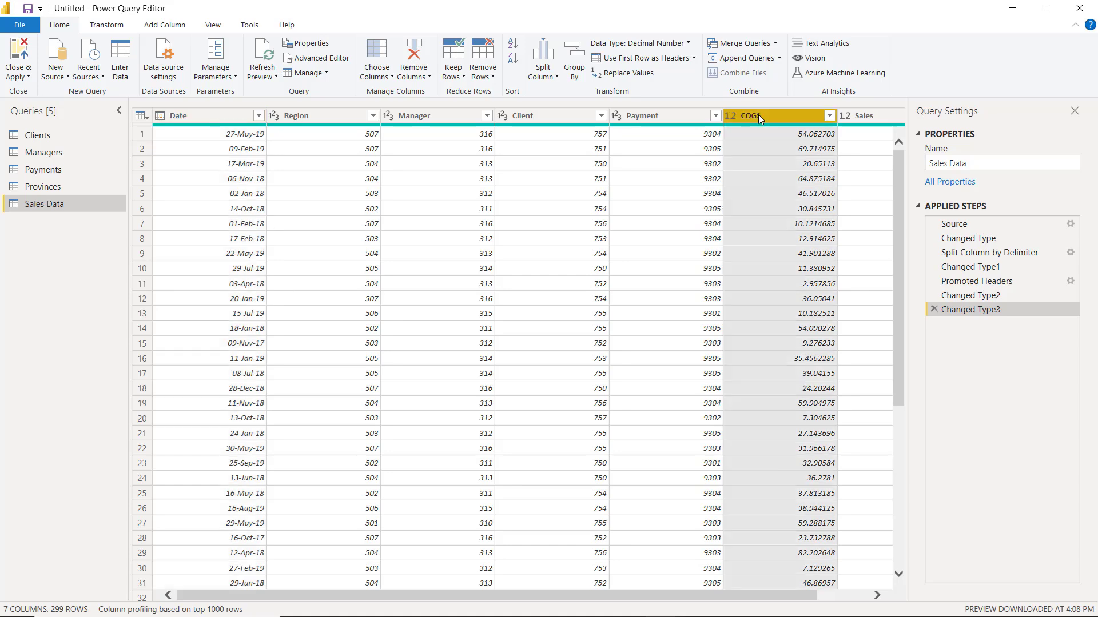
left_click(873, 115, "ctrl")
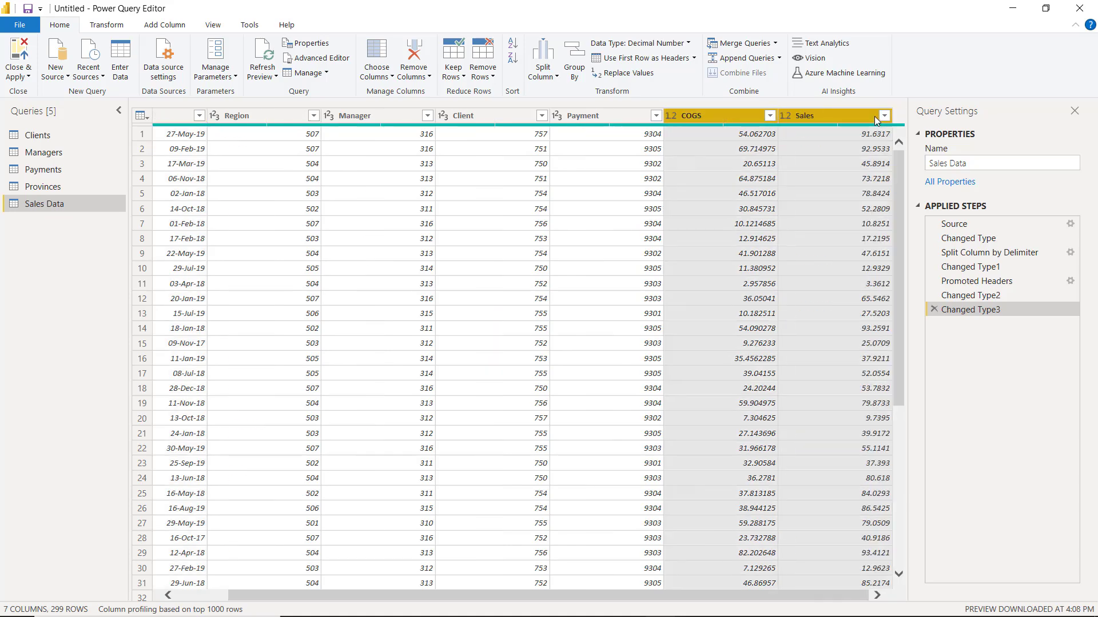
right_click(807, 114)
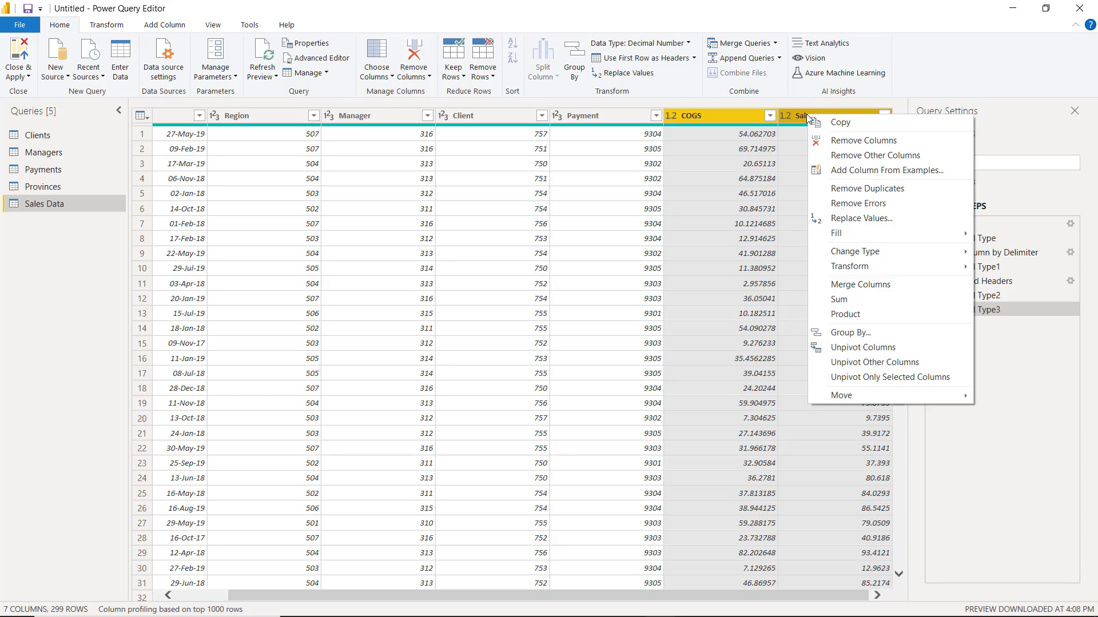
mouse_move(904, 252)
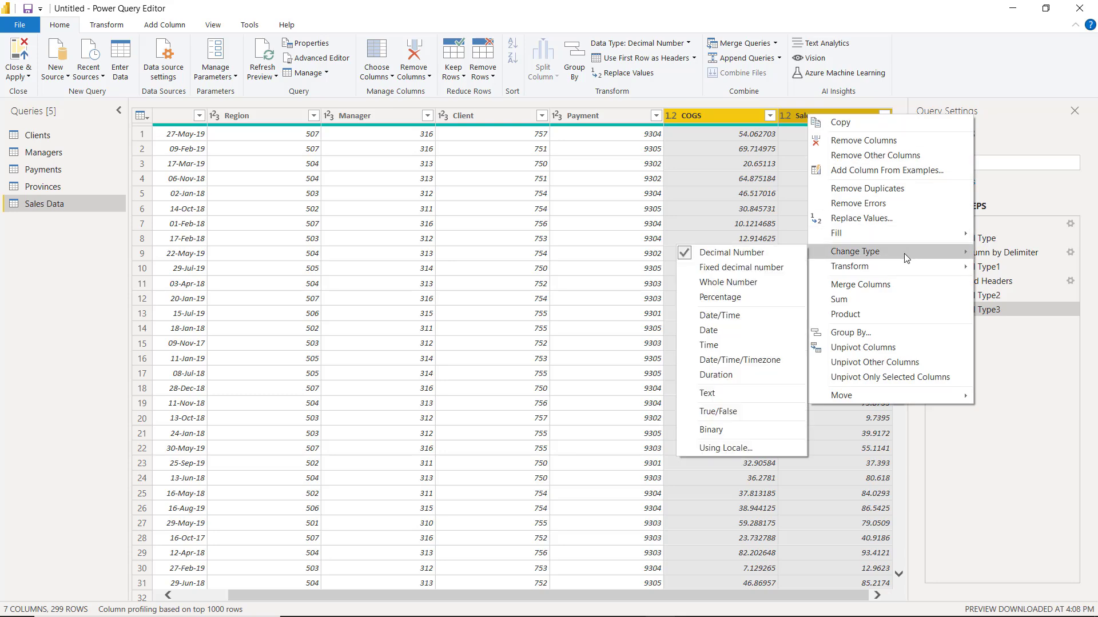
left_click(744, 268)
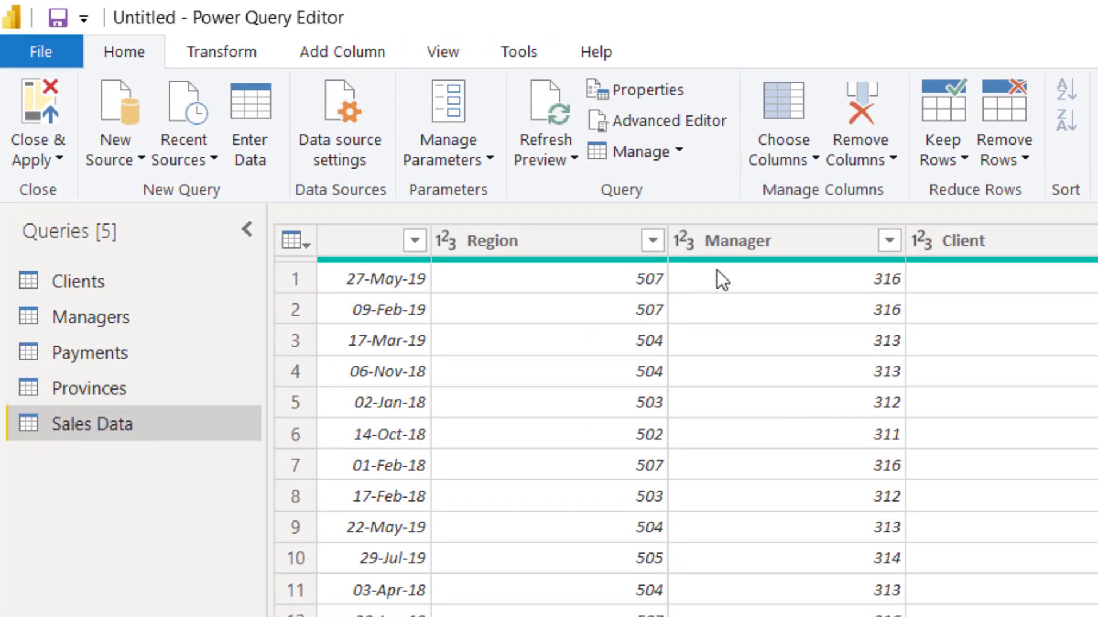
left_click(32, 99)
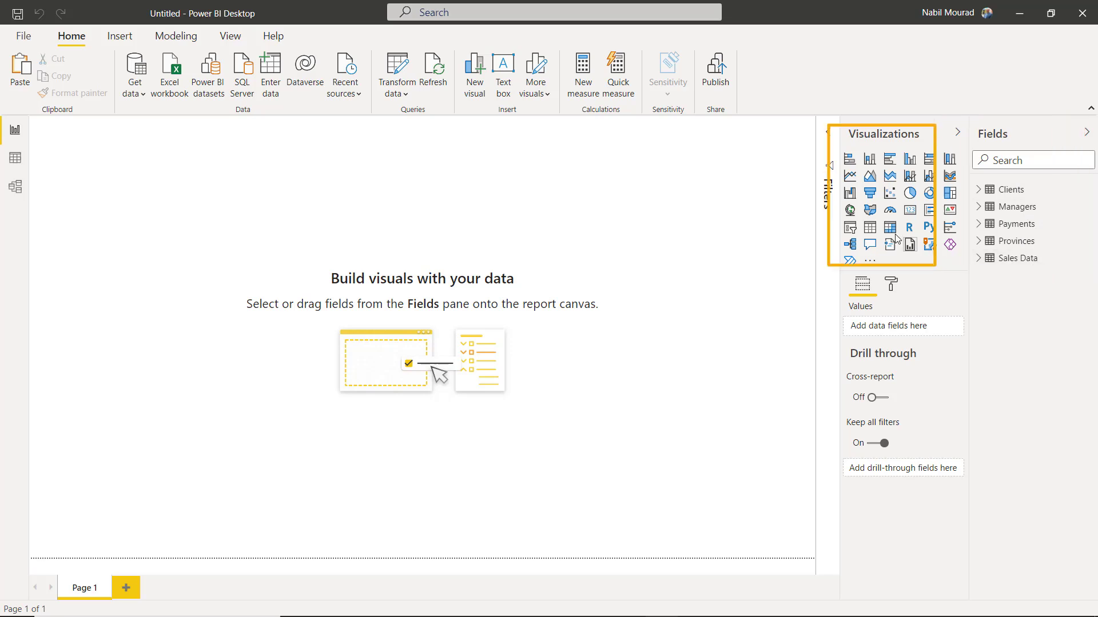
Switch to the model view and collapse the Properties and Fields panes.
left_click(16, 189)
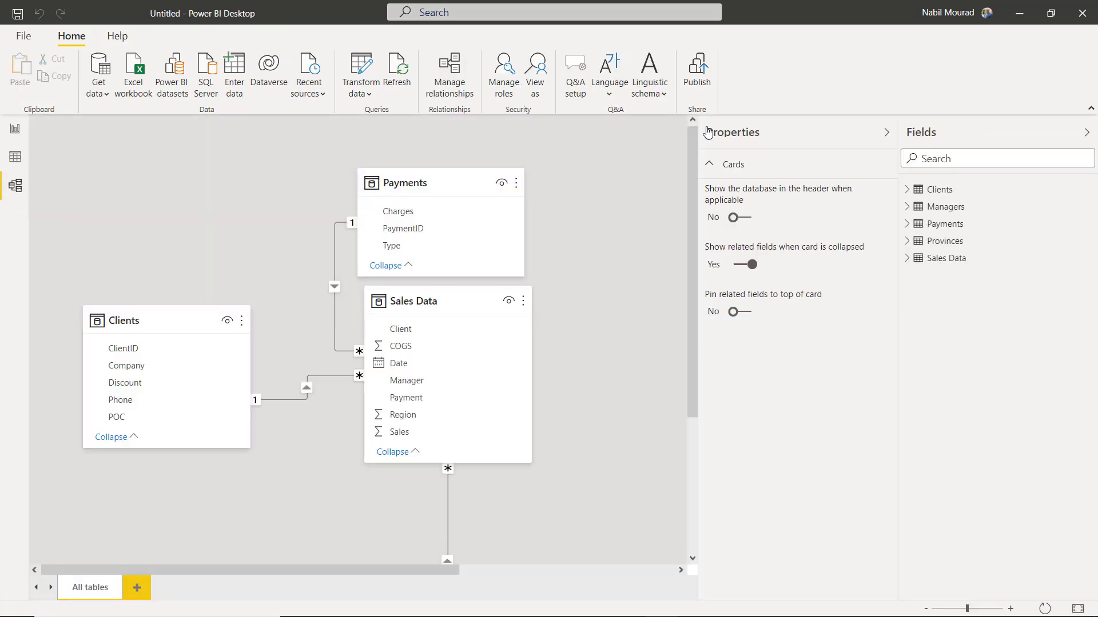
left_click(887, 135)
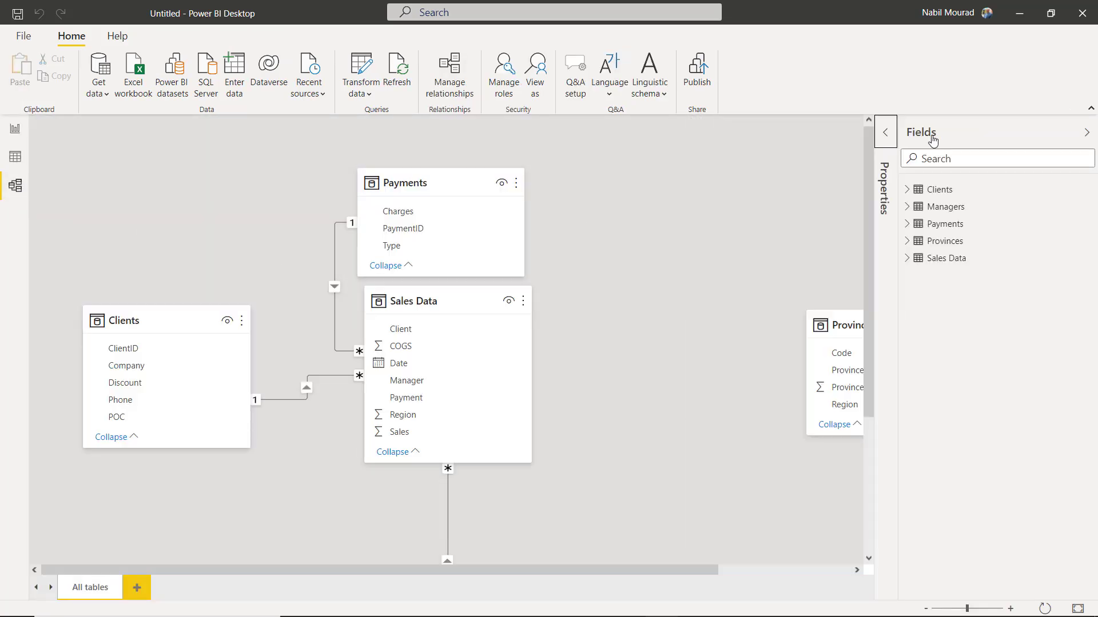
left_click(1087, 133)
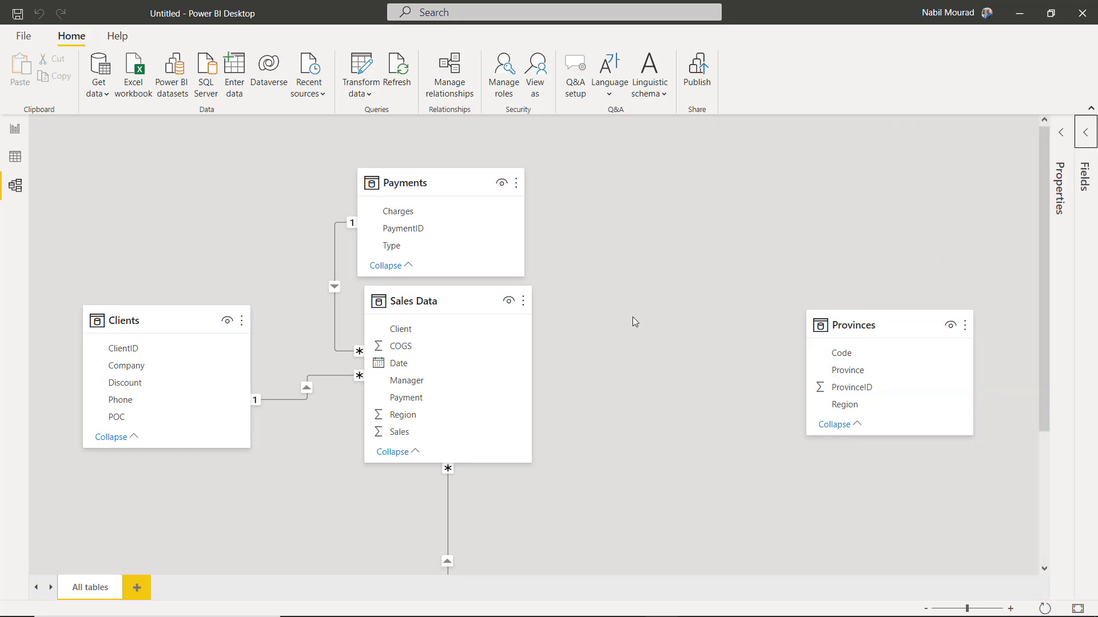
Arrange the Clients, Payments and Managers tables above Sales Data level, and place Provinces beneath Managers beside Sales Data.
left_click_drag(154, 318, 153, 190)
left_click_drag(453, 188, 441, 187)
left_click_drag(866, 323, 675, 331)
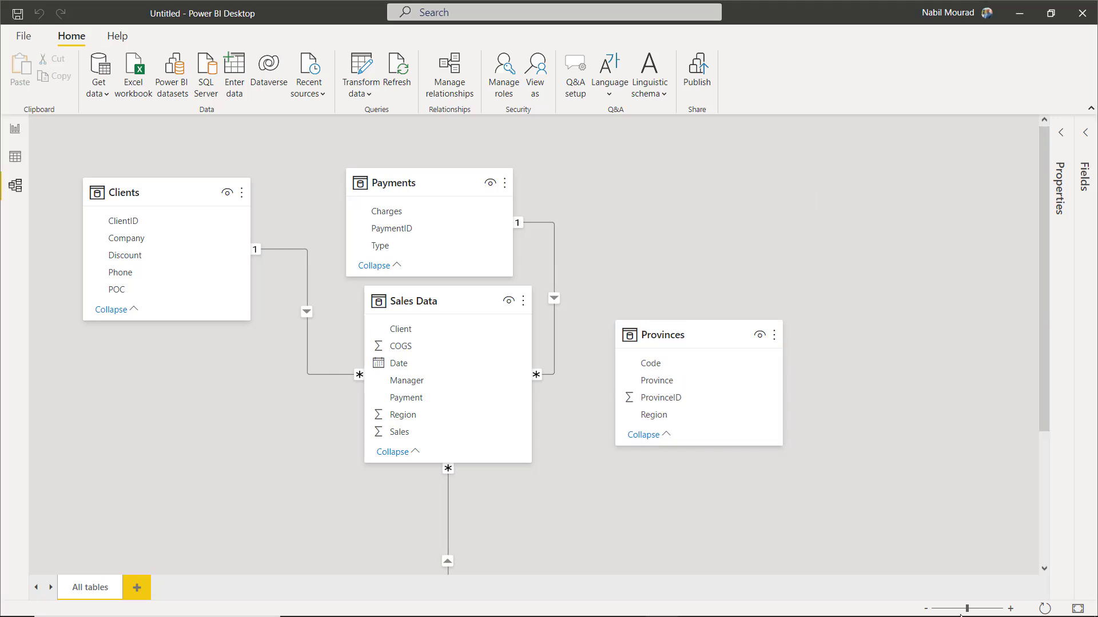
left_click(926, 609)
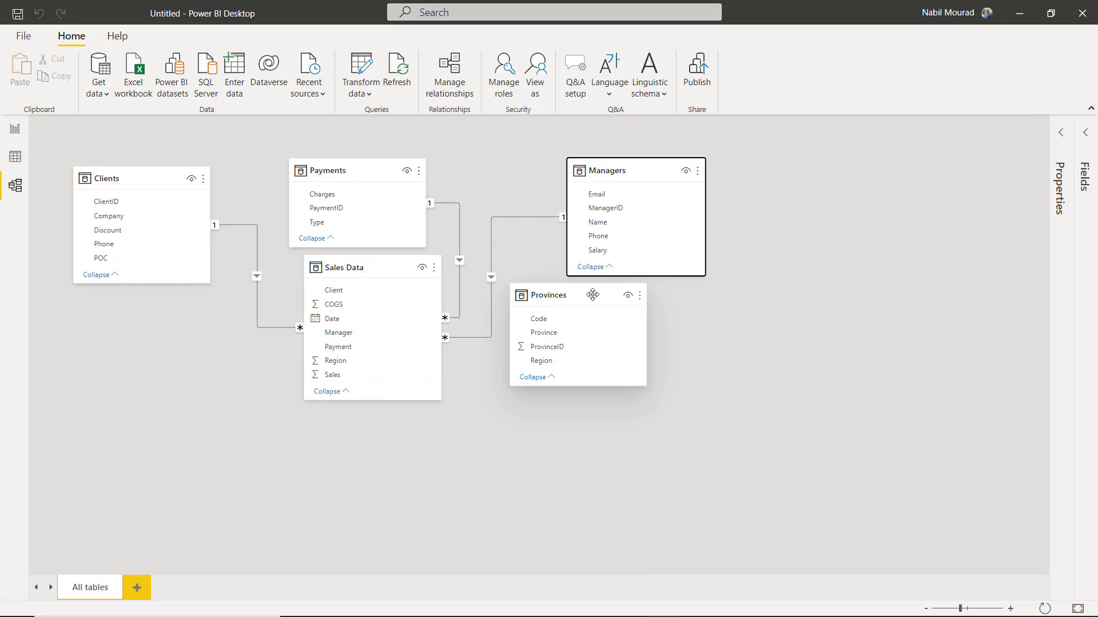
left_click(595, 294)
left_click_drag(595, 294, 601, 325)
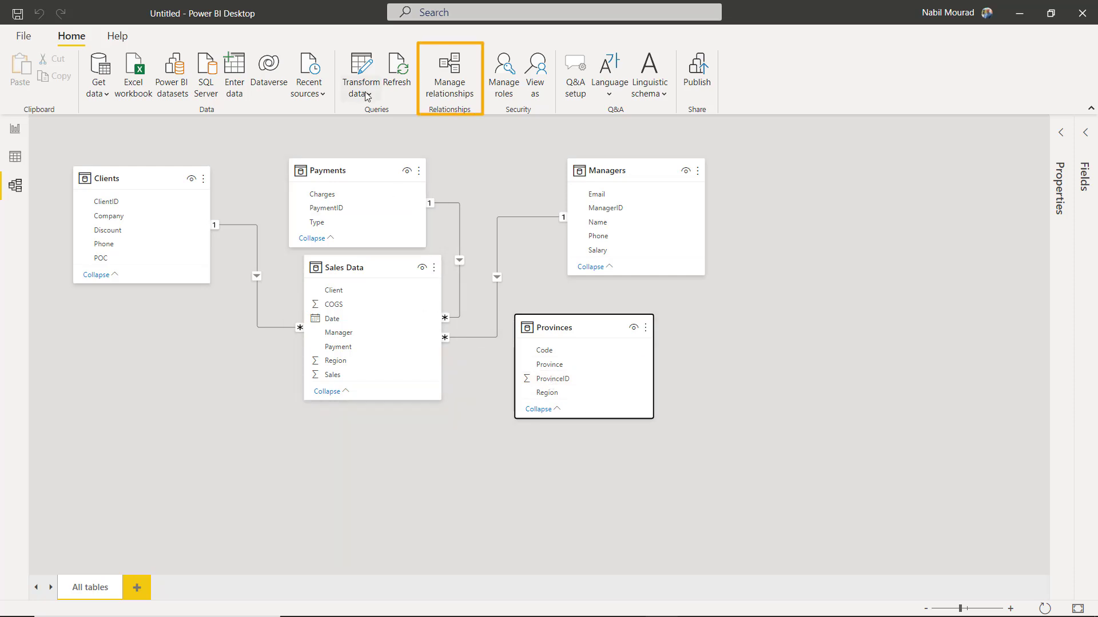
Create an active many-to-one relationship from the Region column of Sales Data to the ProvinceID column of Provinces, with single cross filter direction.
left_click(451, 79)
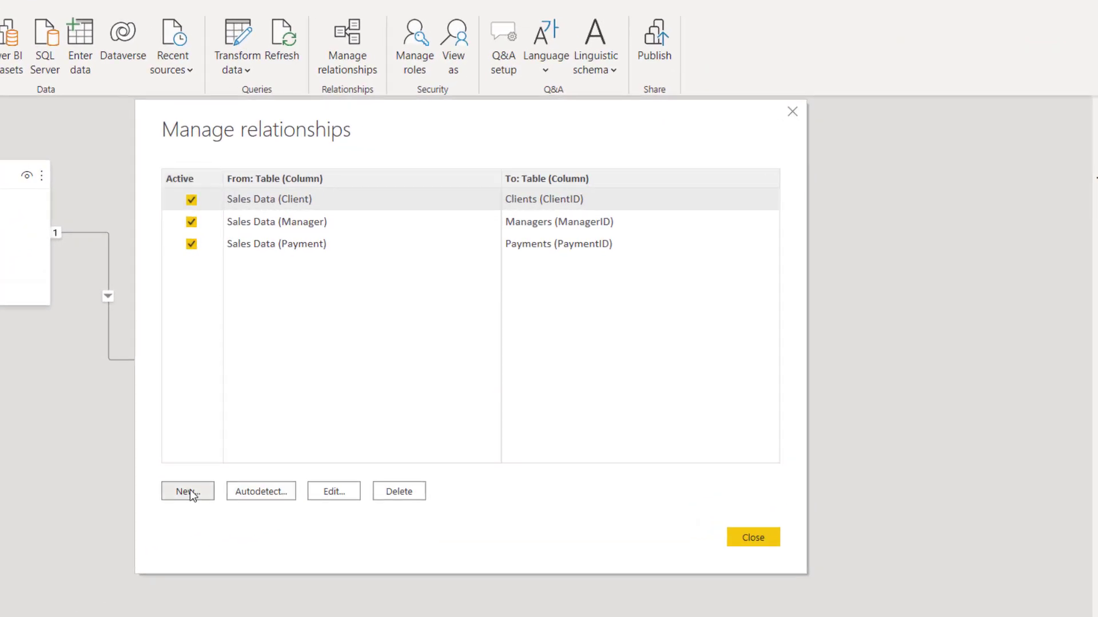
left_click(189, 492)
left_click(460, 176)
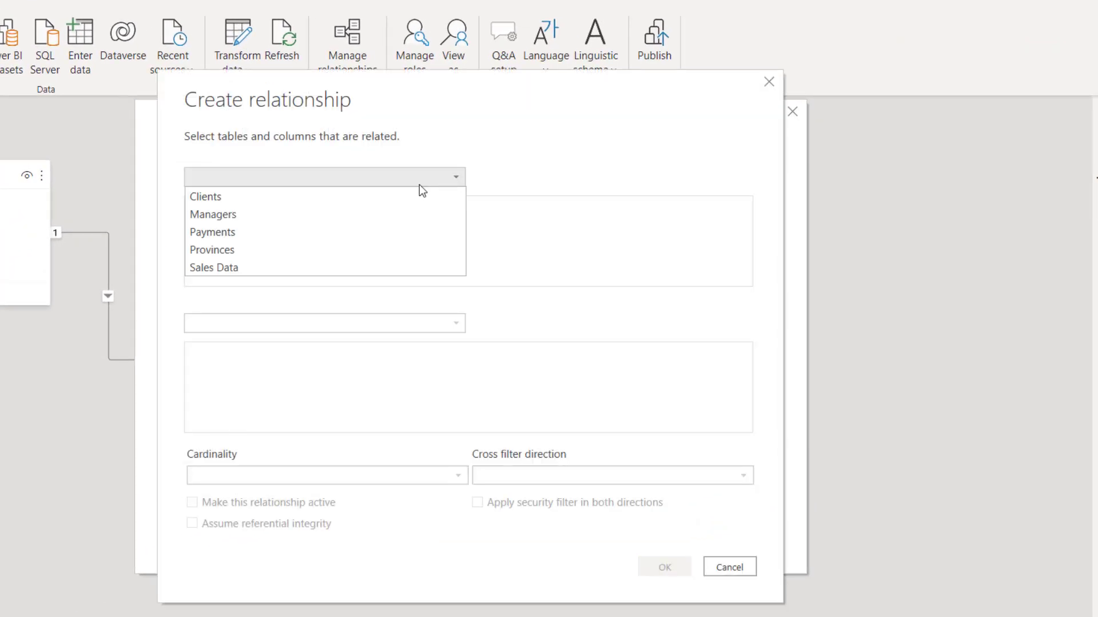
left_click(232, 272)
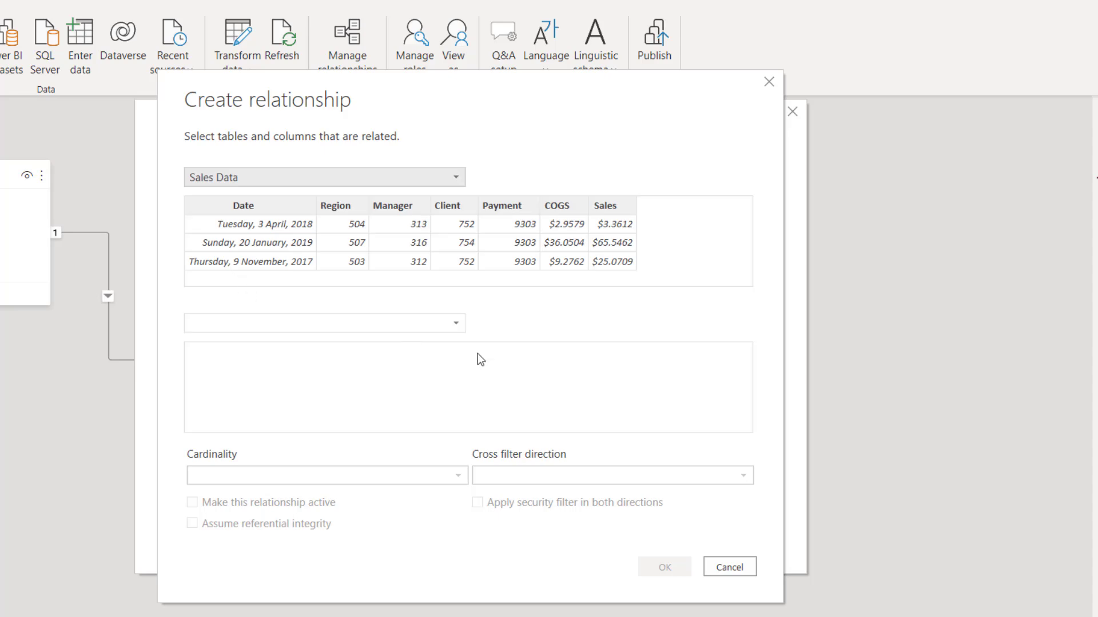
left_click(456, 322)
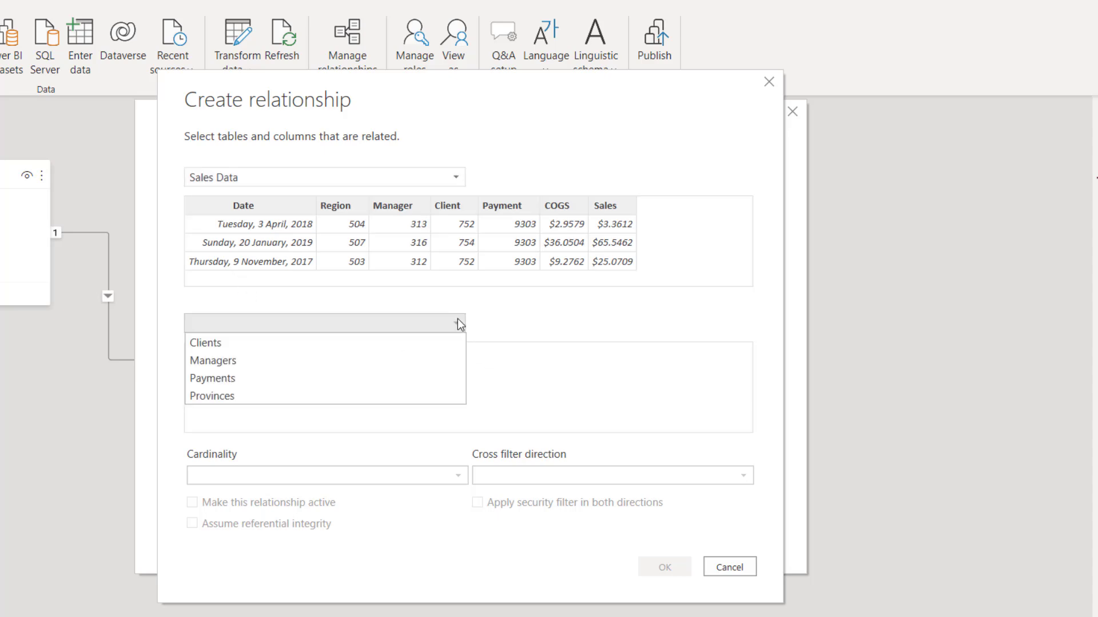
left_click(214, 400)
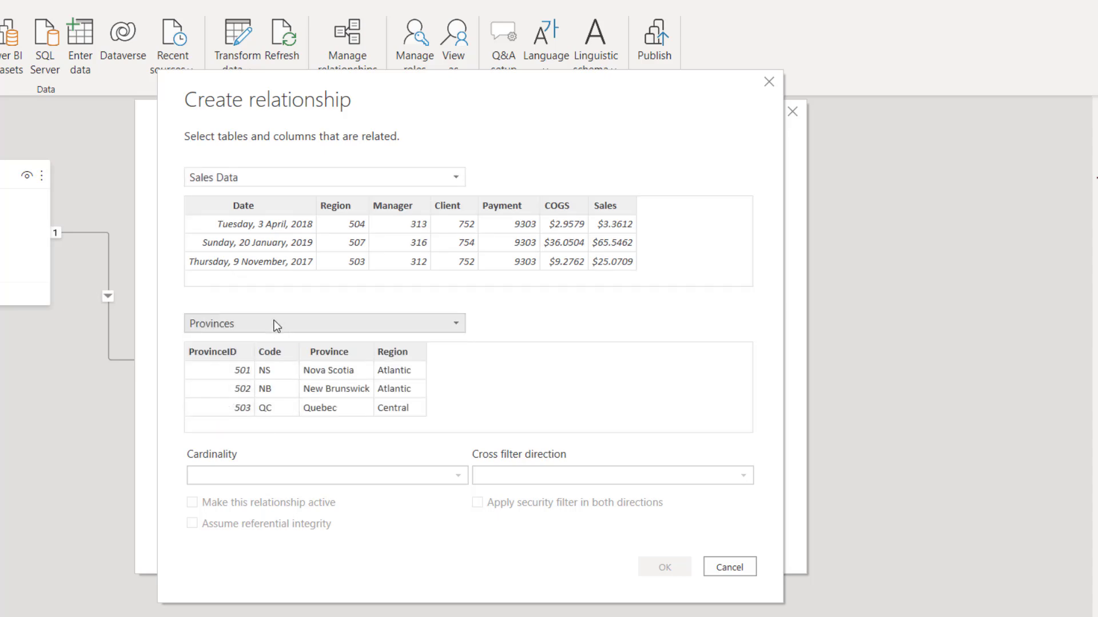
left_click(345, 211)
left_click(227, 351)
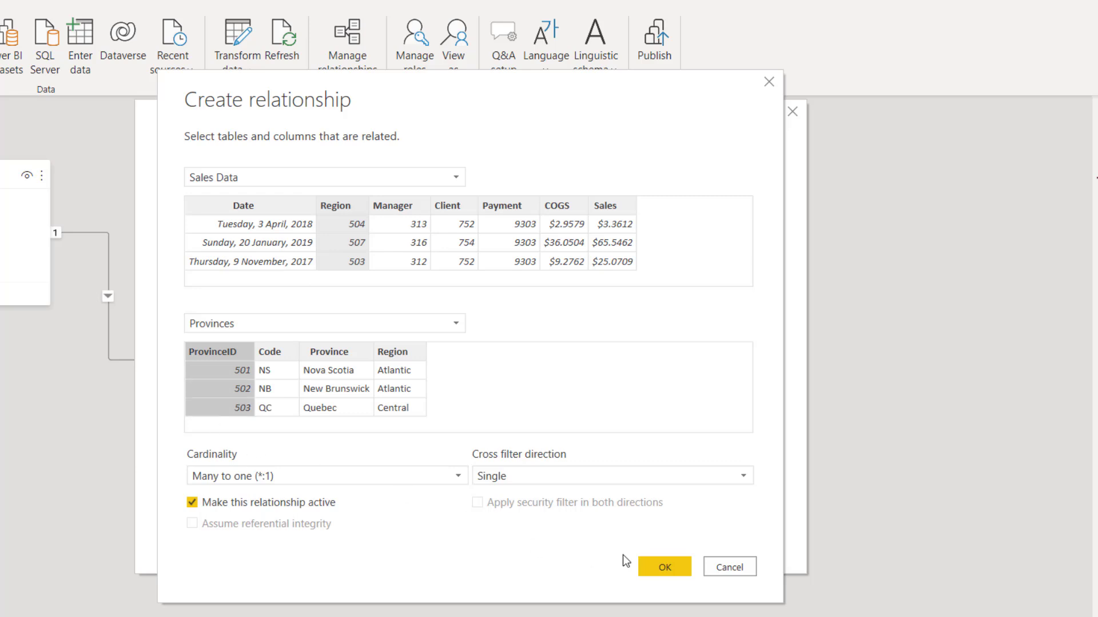
left_click(663, 568)
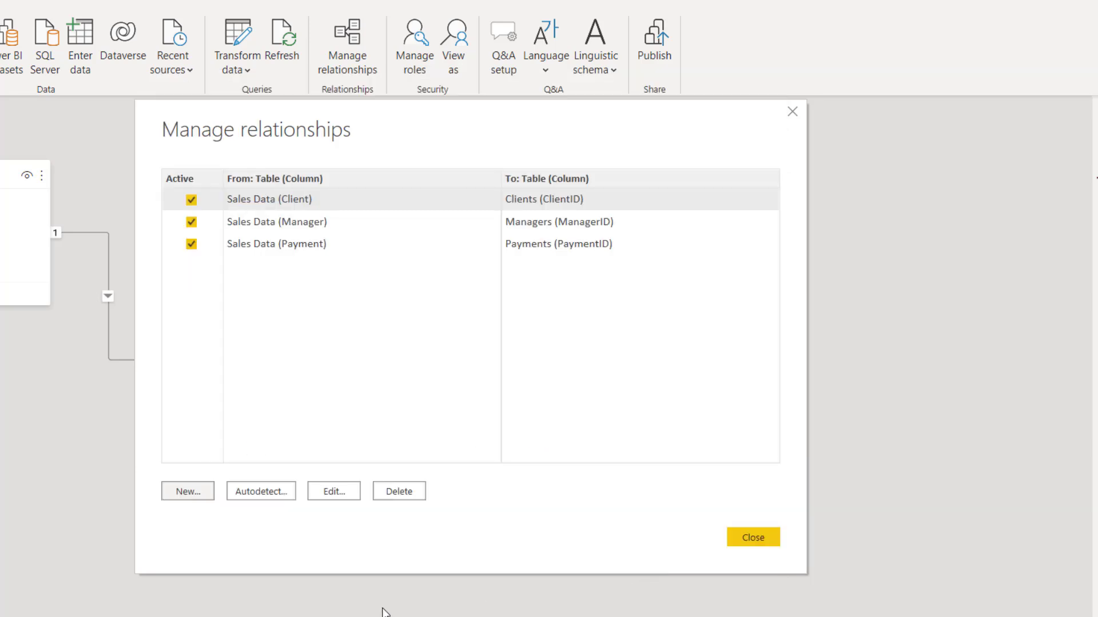
left_click(760, 540)
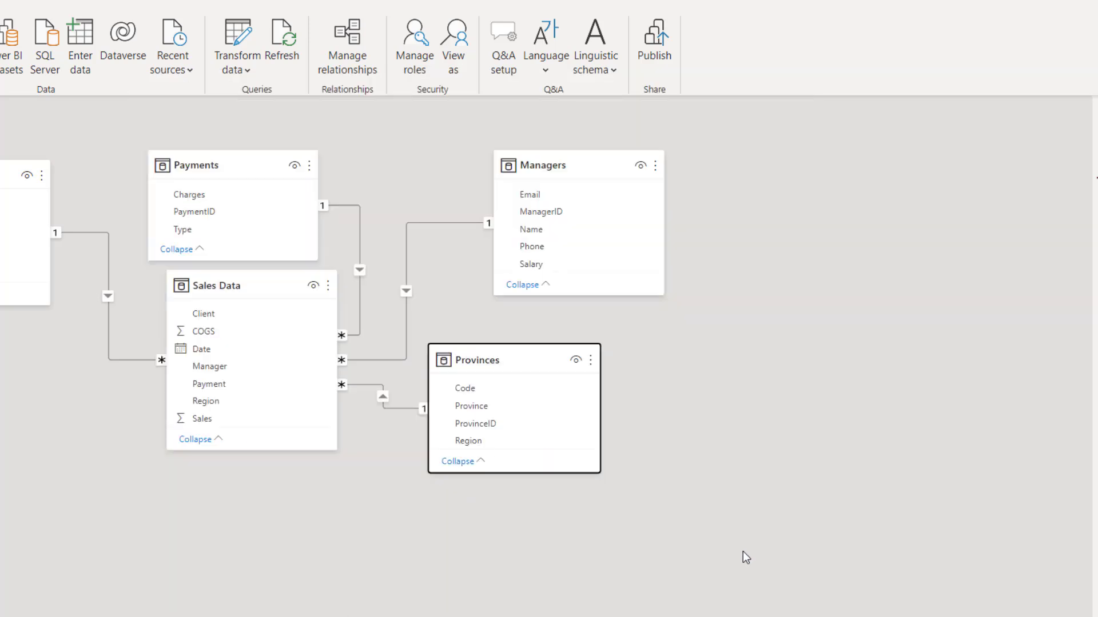
Check the relationship line between Sales Data and Provinces, and move the Sales Data table slightly lower beneath Payments.
left_click(398, 407)
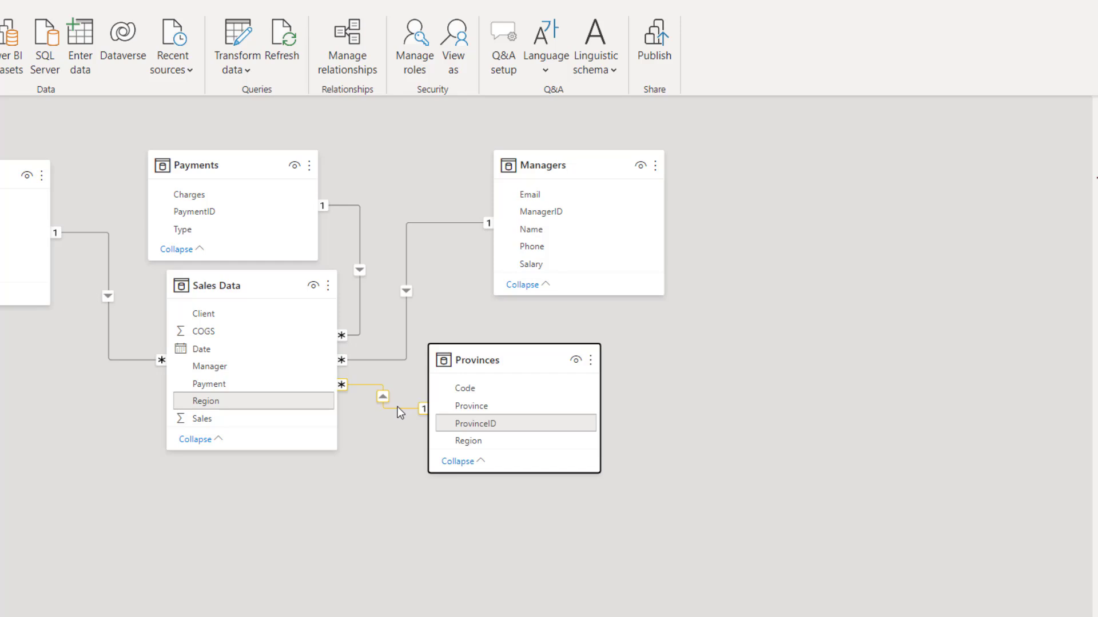
left_click_drag(268, 290, 263, 323)
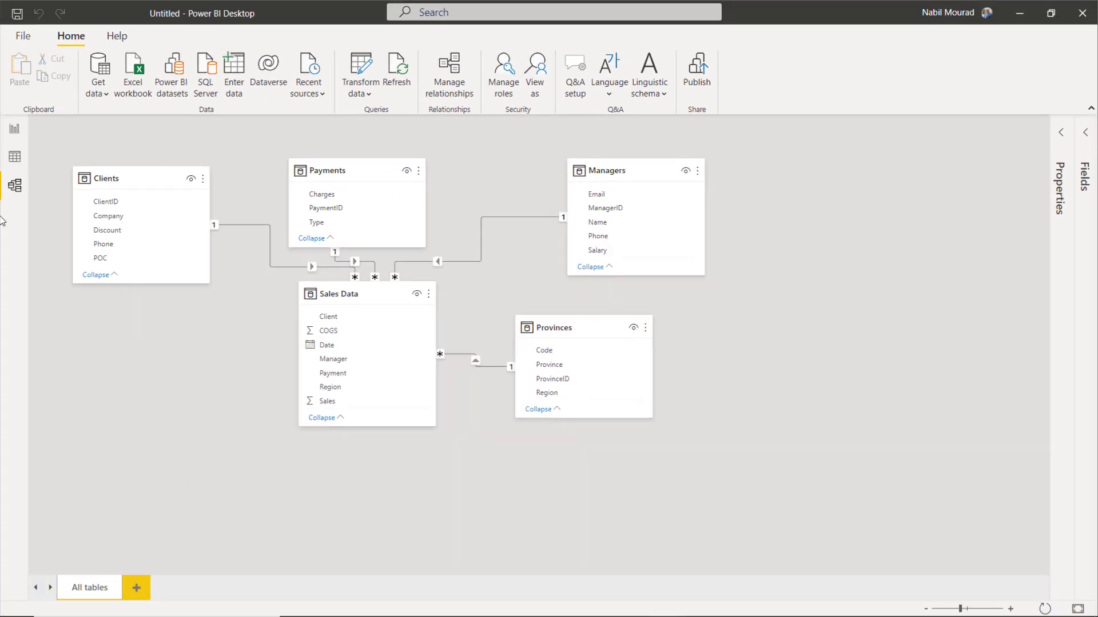
Switch to the data view and examine the Sales Data records and the Clients table.
left_click(16, 158)
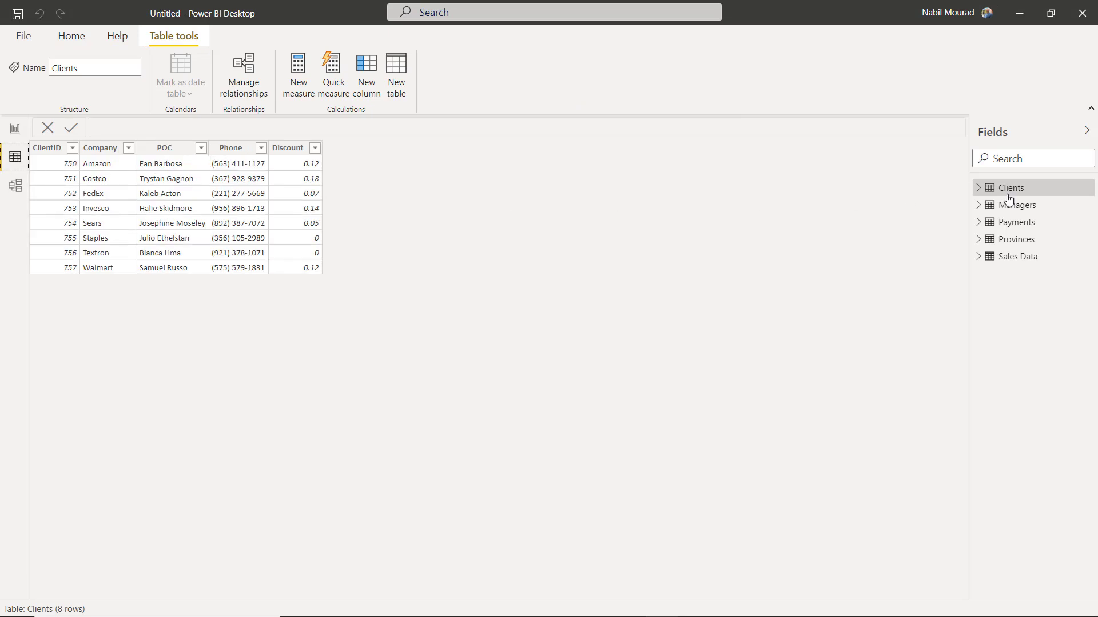
left_click(1018, 260)
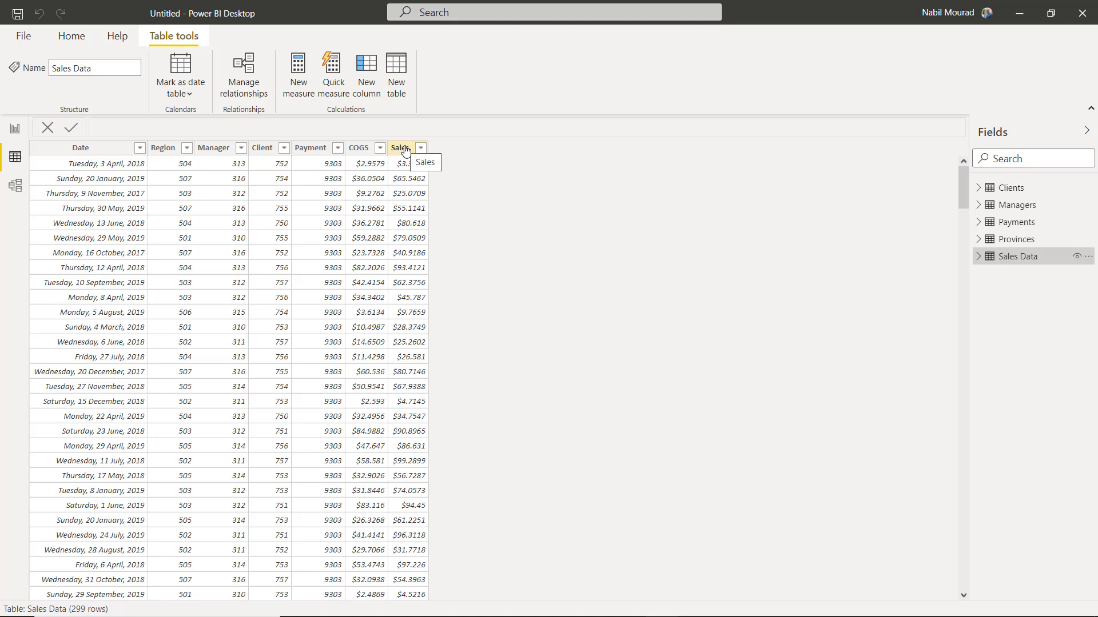
left_click(1011, 194)
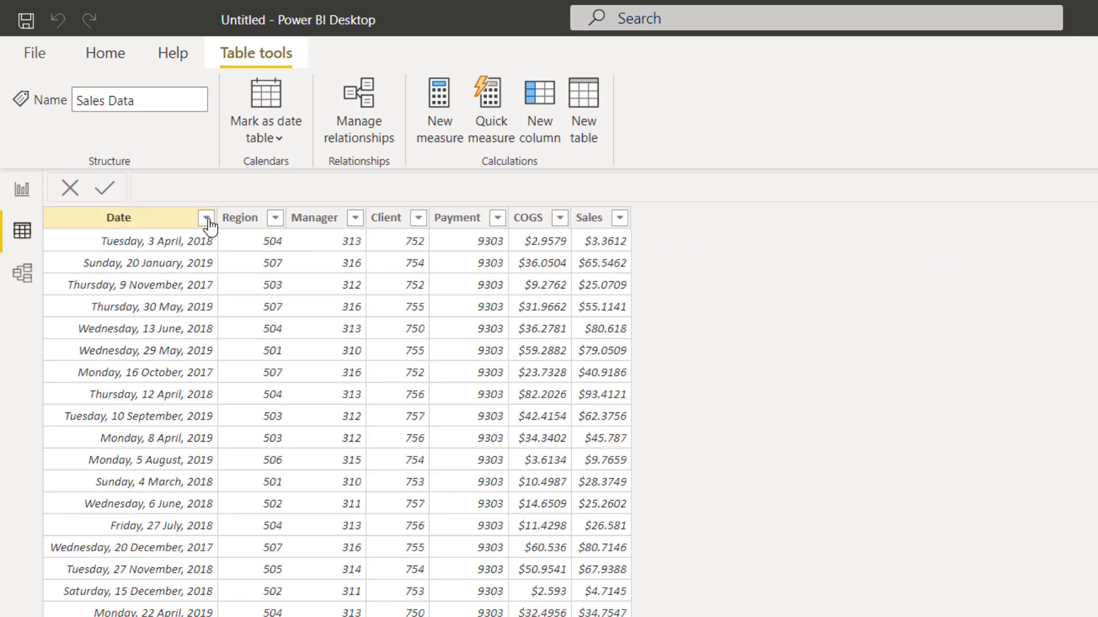
Add a calculated column to Sales Data defined as After Discount = [Sales]*(1-RELATED(Clients[Discount])).
left_click(538, 118)
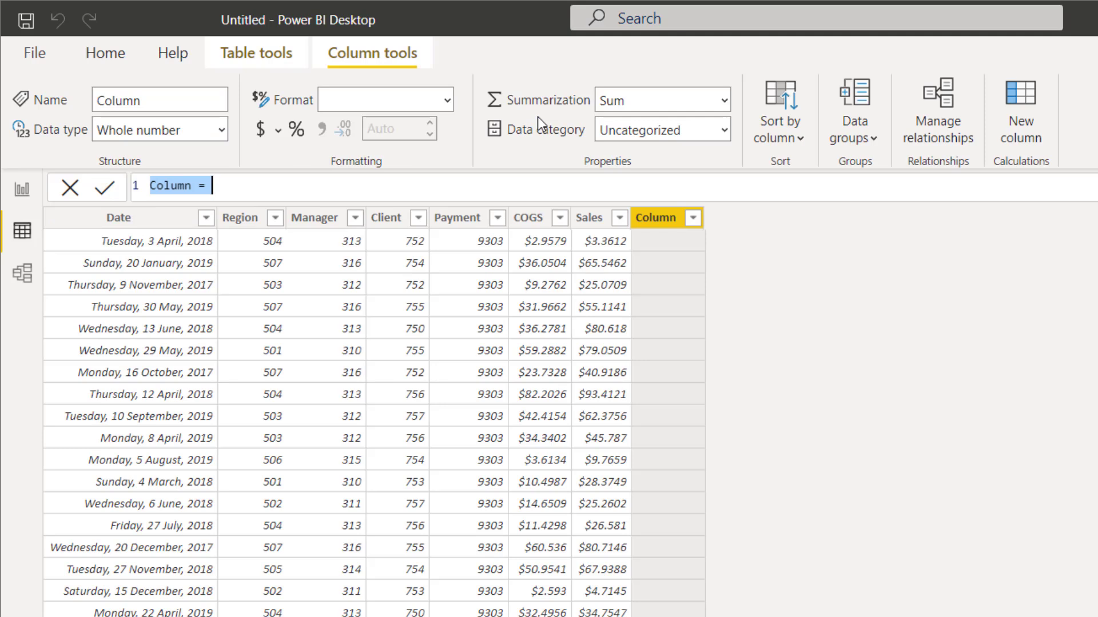
type("After Discount = ")
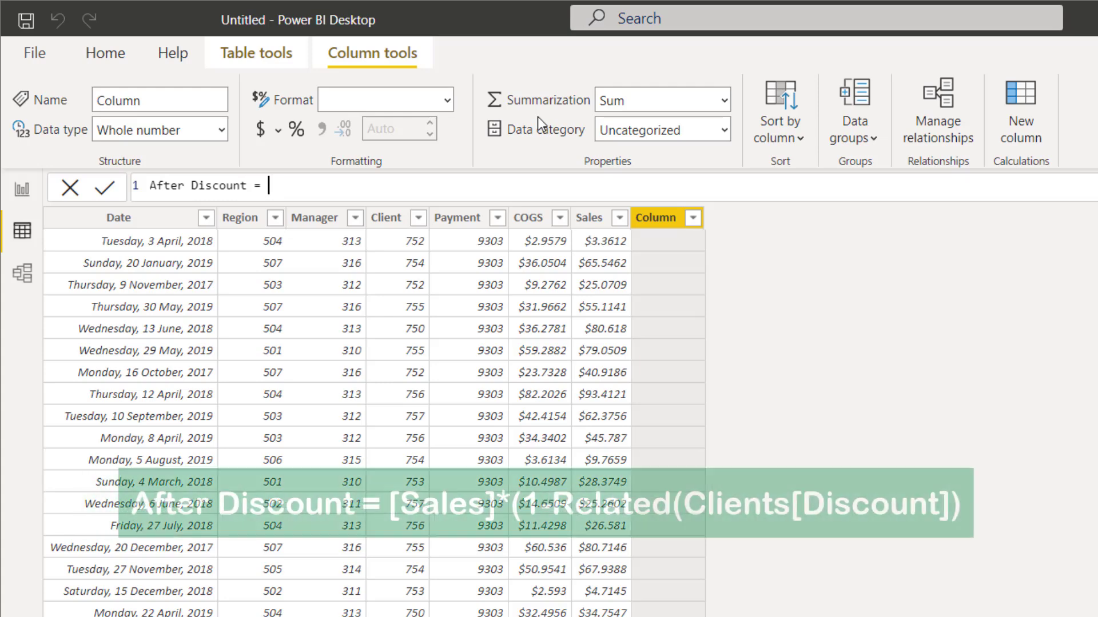
type("[")
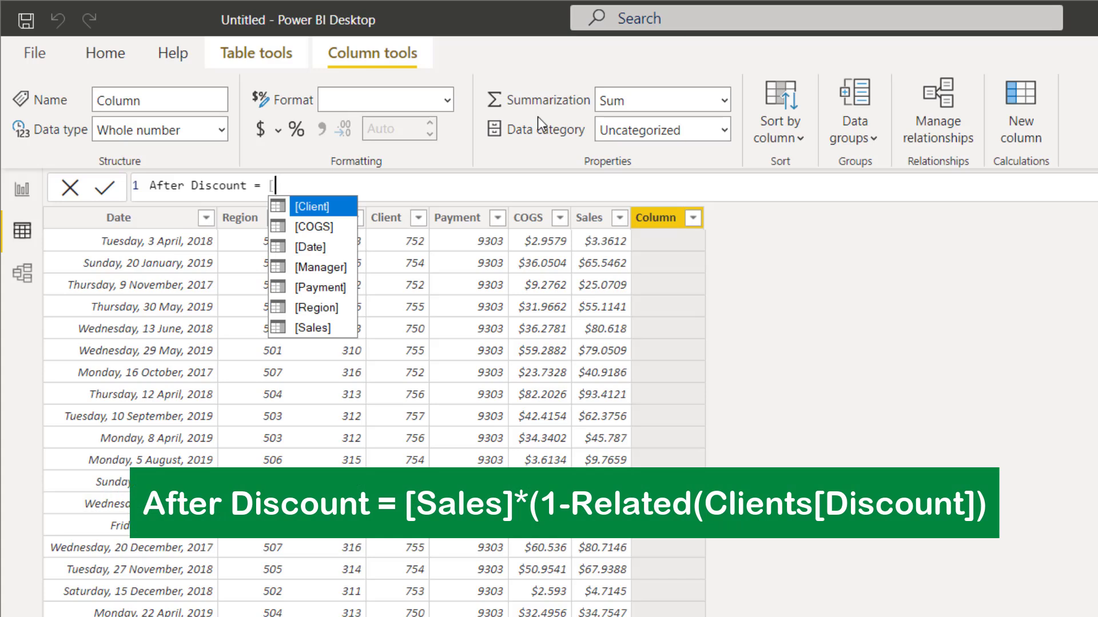
left_click(318, 330)
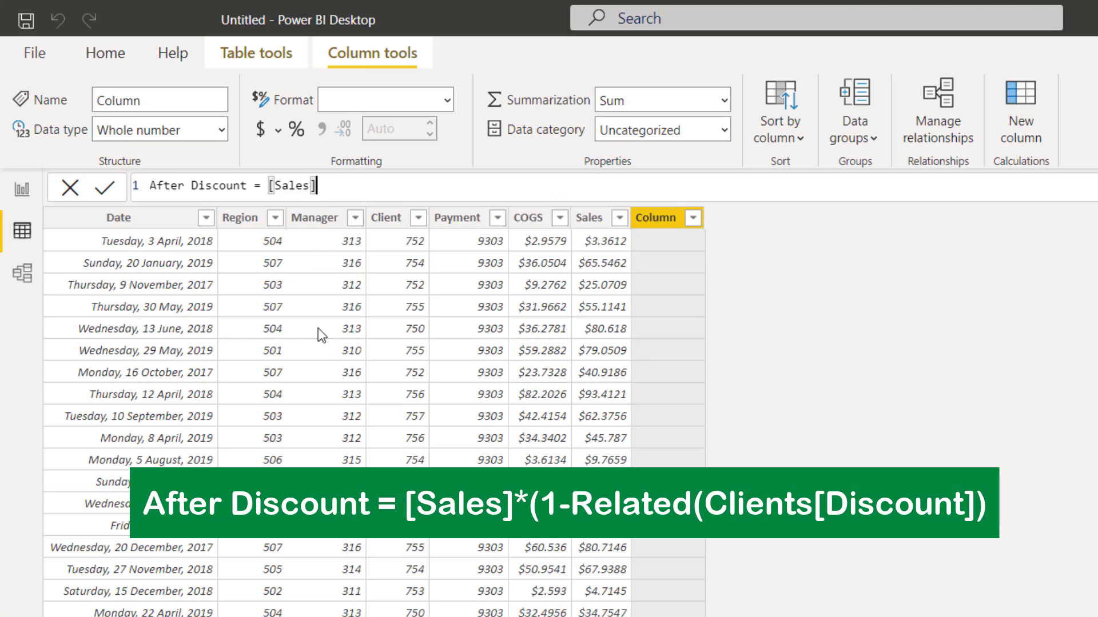
type("*(1-")
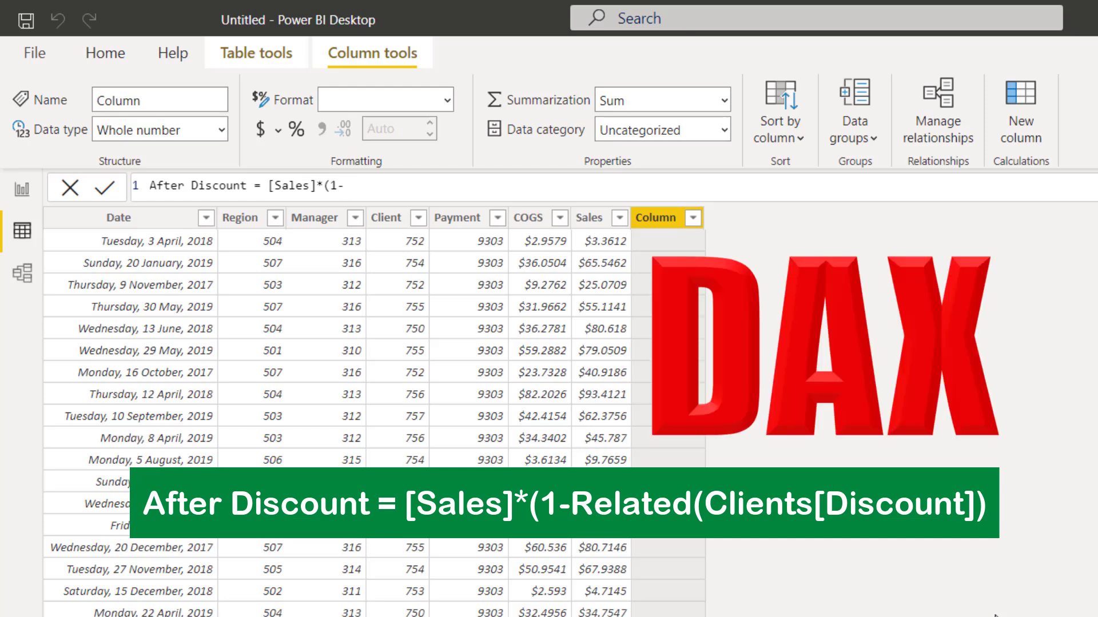
type("Relate")
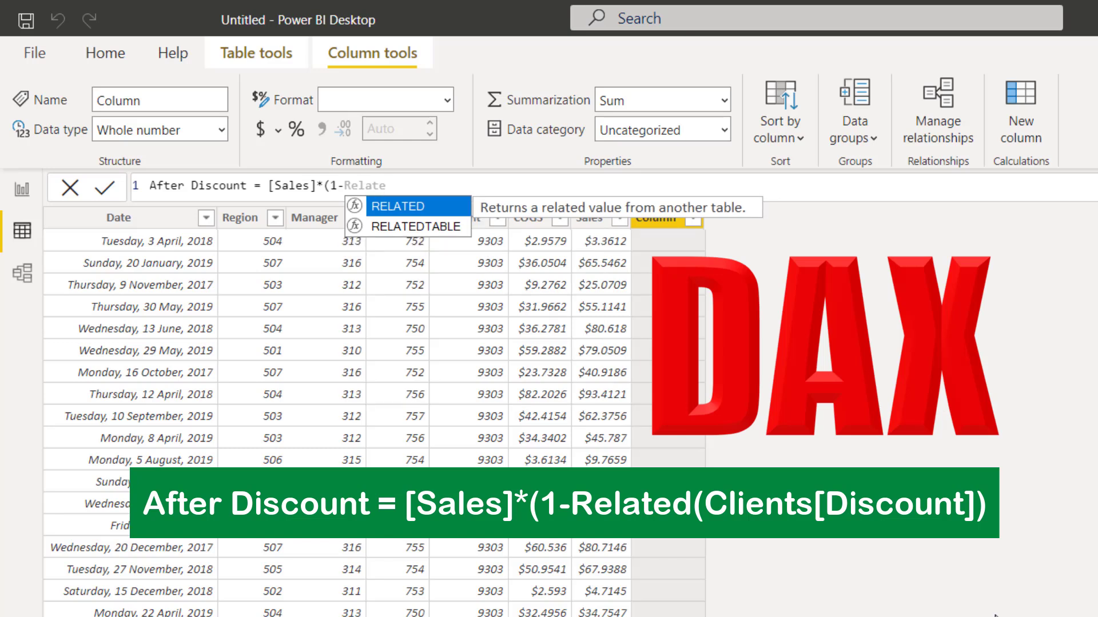
key("Tab")
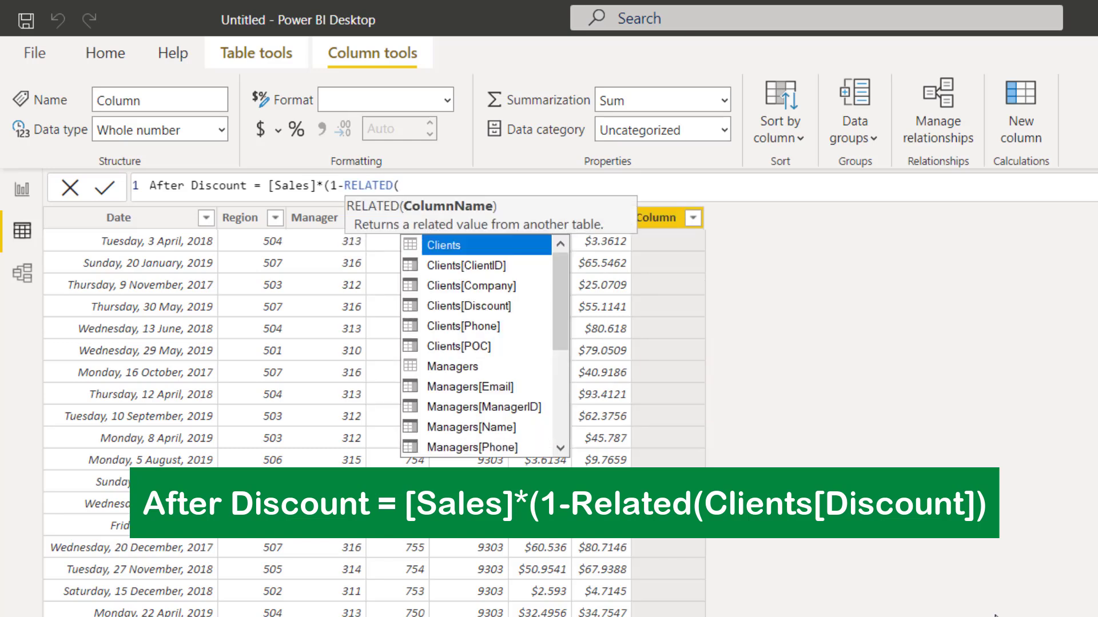
left_click(478, 308)
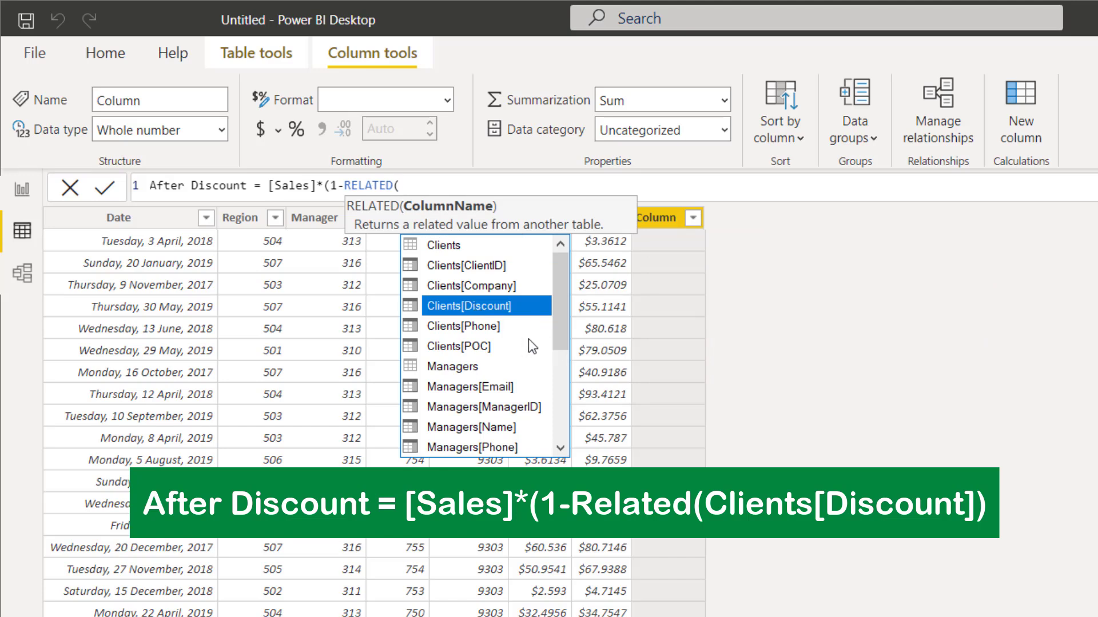
key("Tab")
type(")")
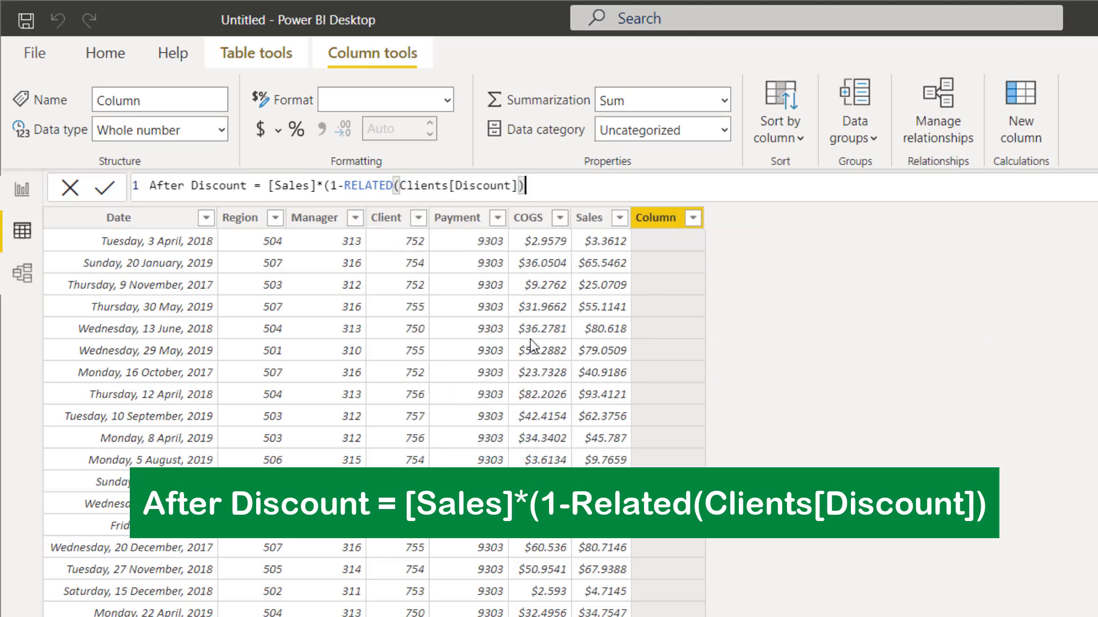
key("Return")
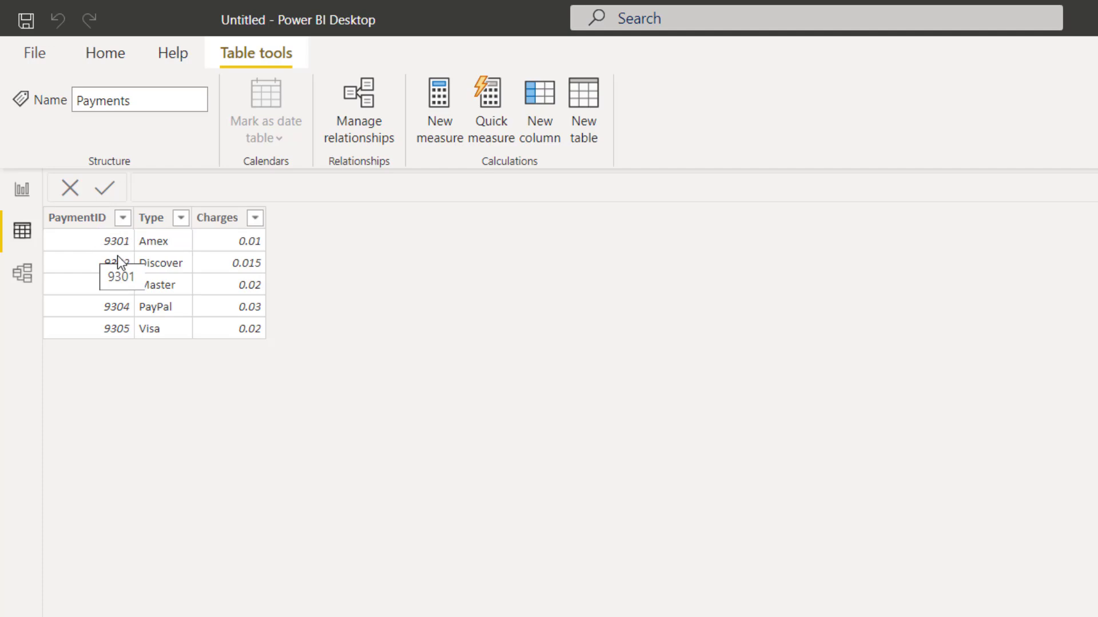
Add another calculated column to Sales Data defined as Fees = [After Discount]*RELATED(Payments[Charges]).
left_click(1094, 343)
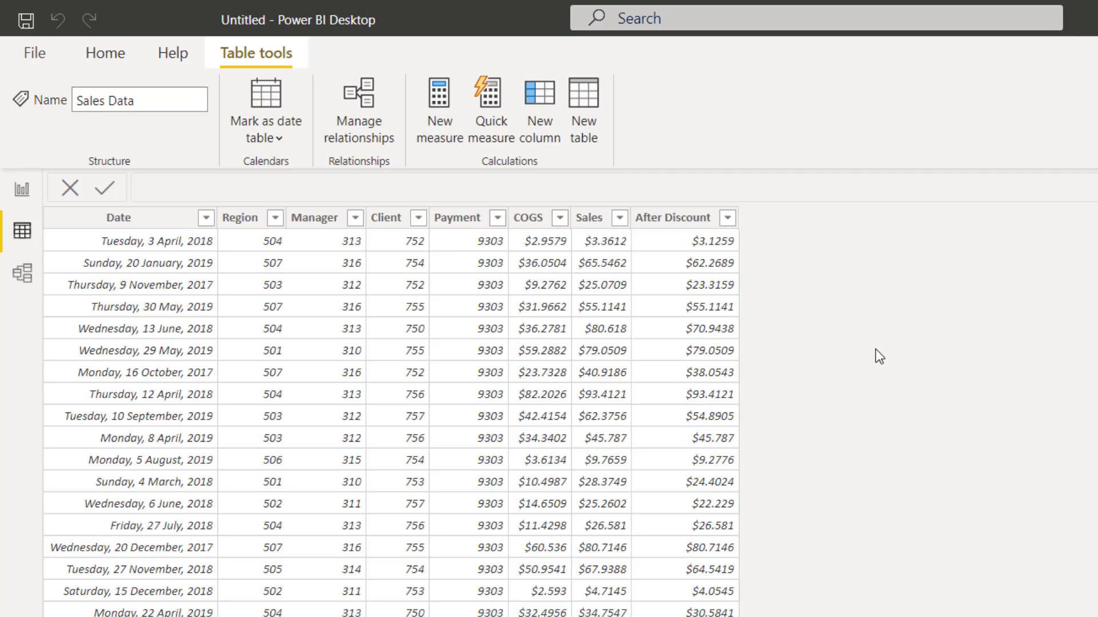
left_click(540, 98)
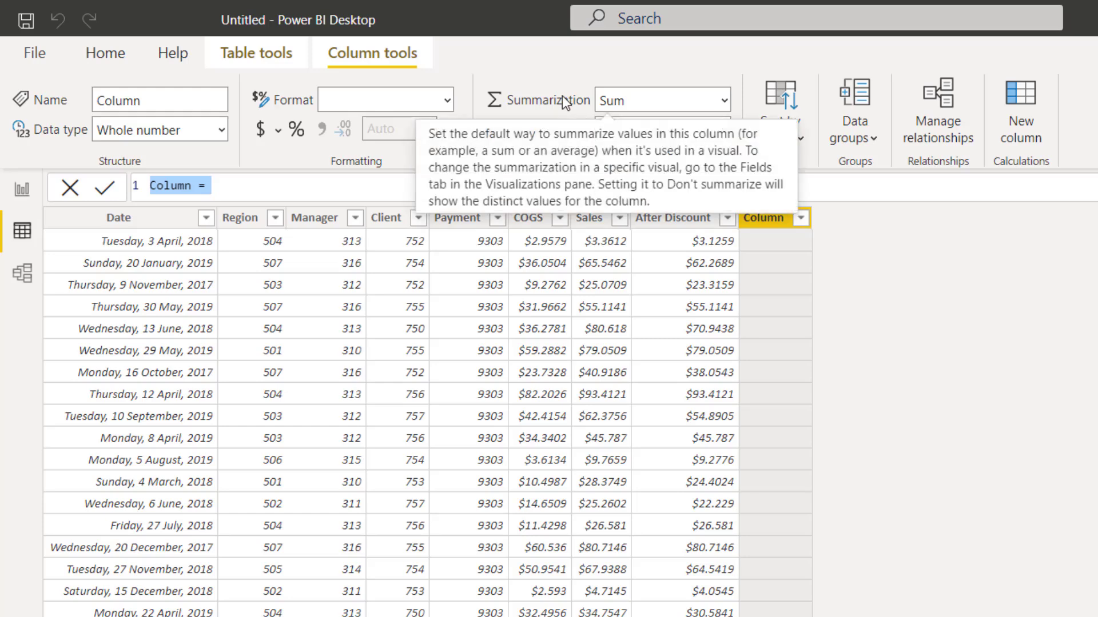
type("Fees =")
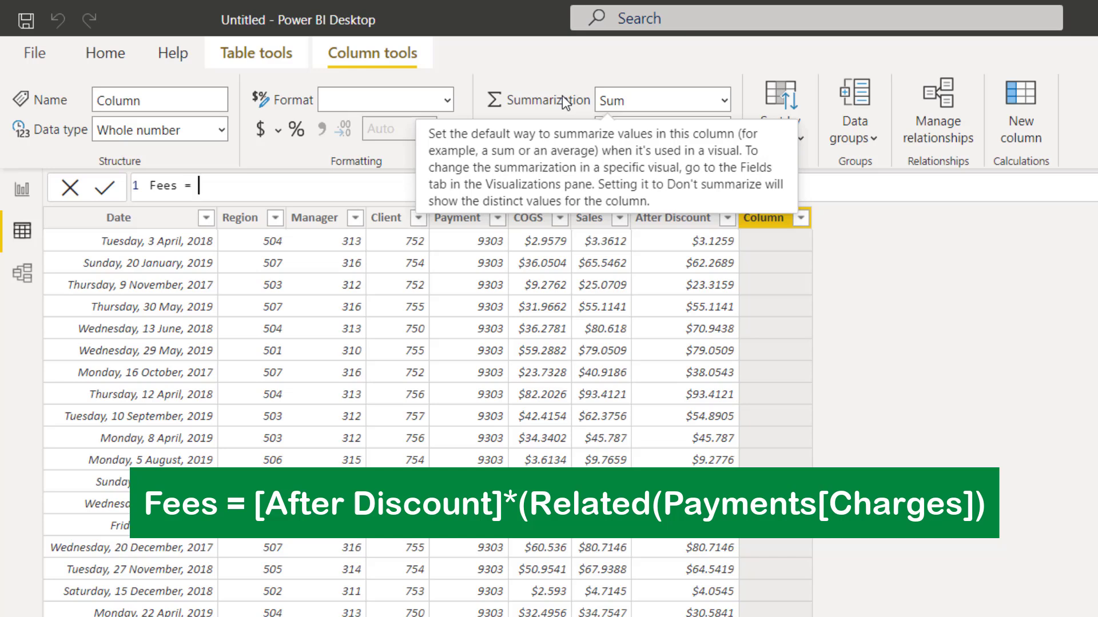
type("[")
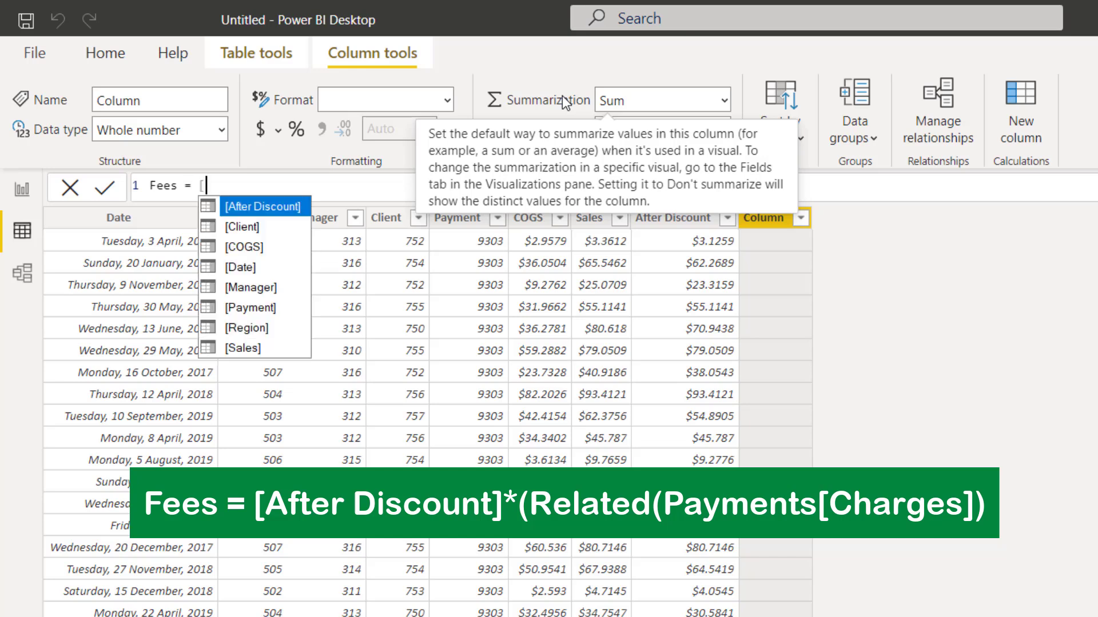
key("Tab")
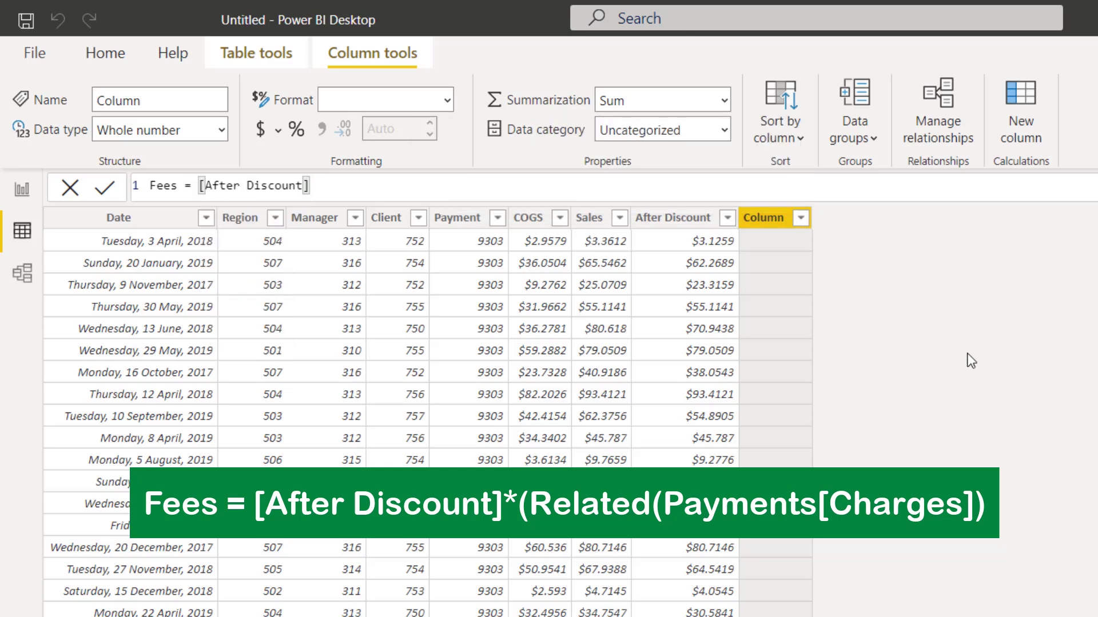
type("*")
type("Relat")
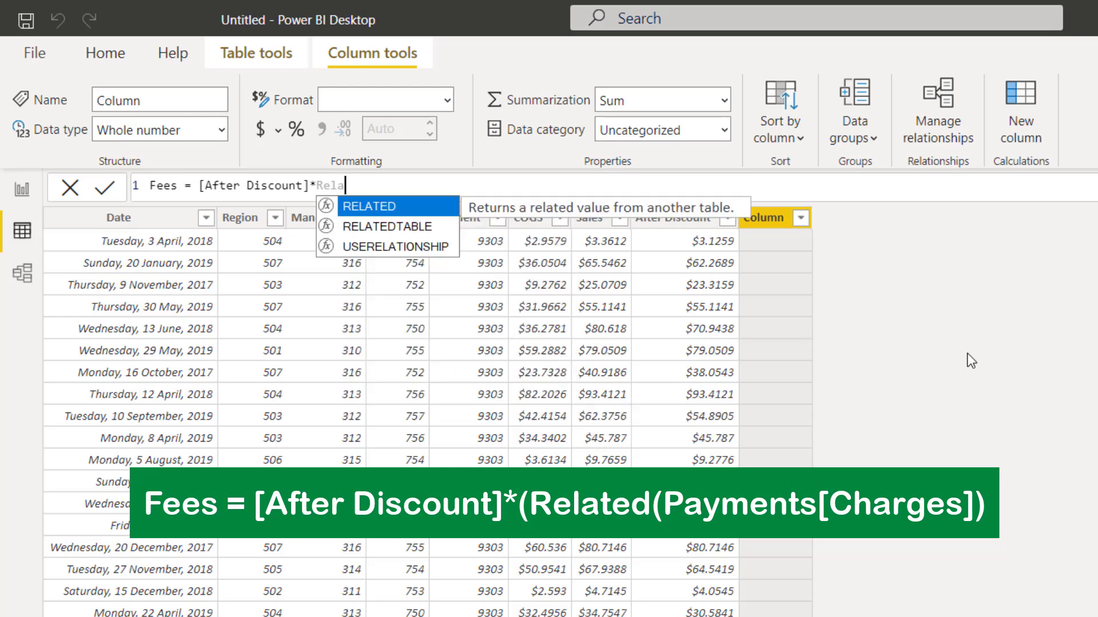
key("Tab")
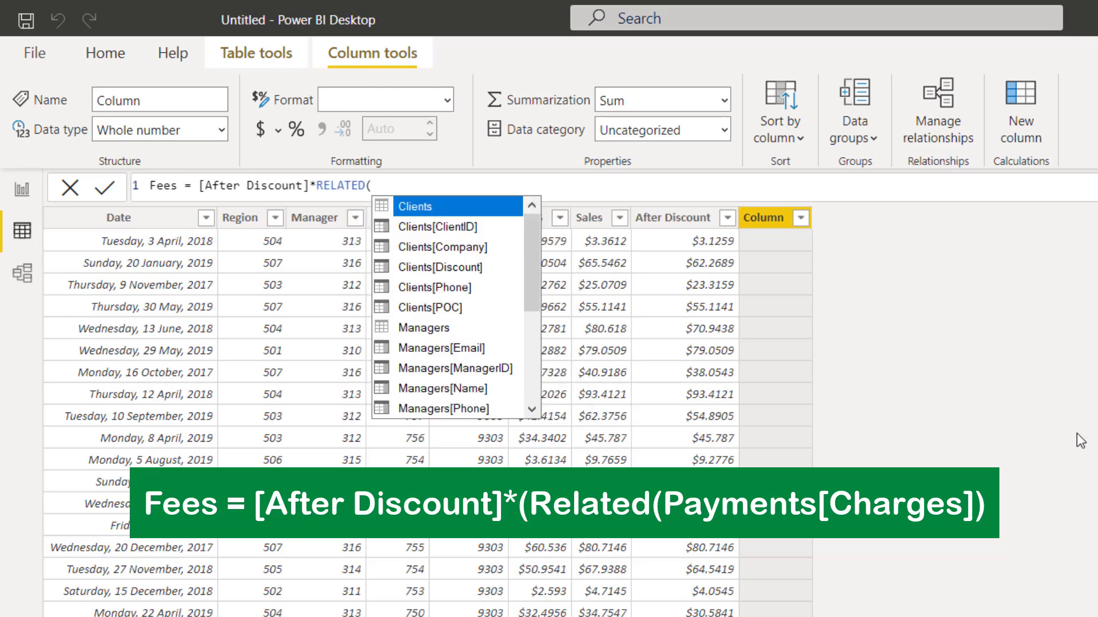
scroll(523, 348, "down", 3)
left_click(472, 347)
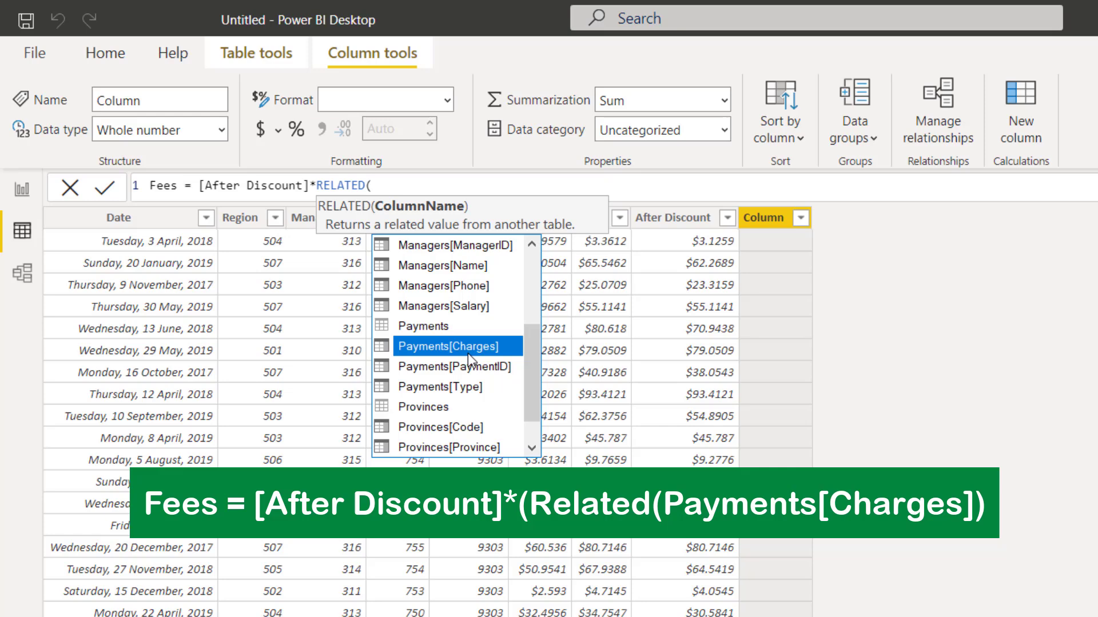
left_click(467, 353)
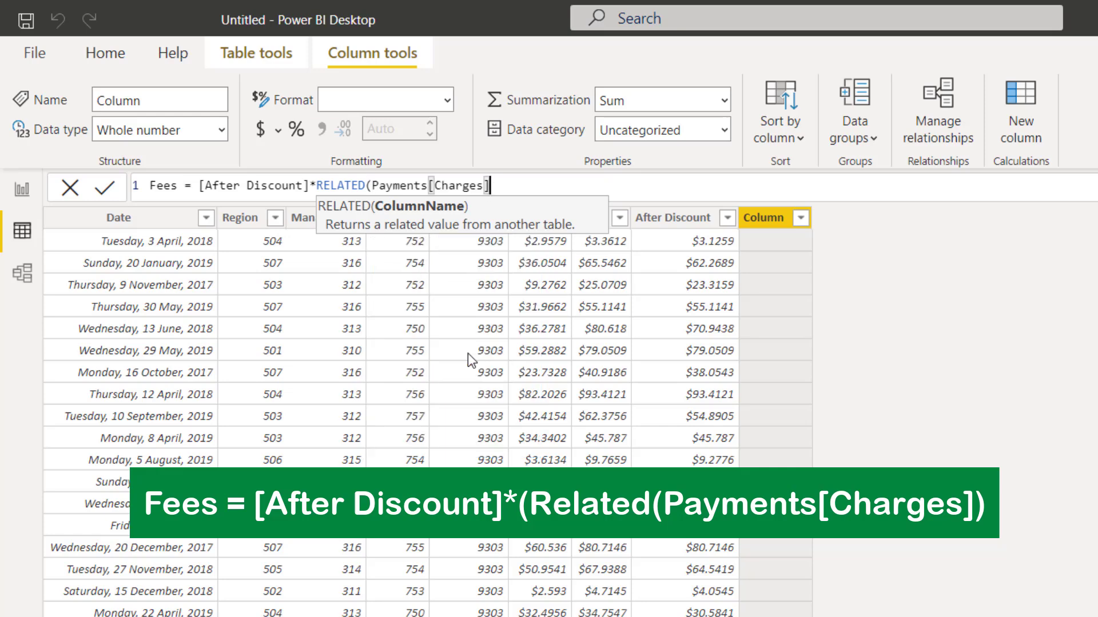
type(")")
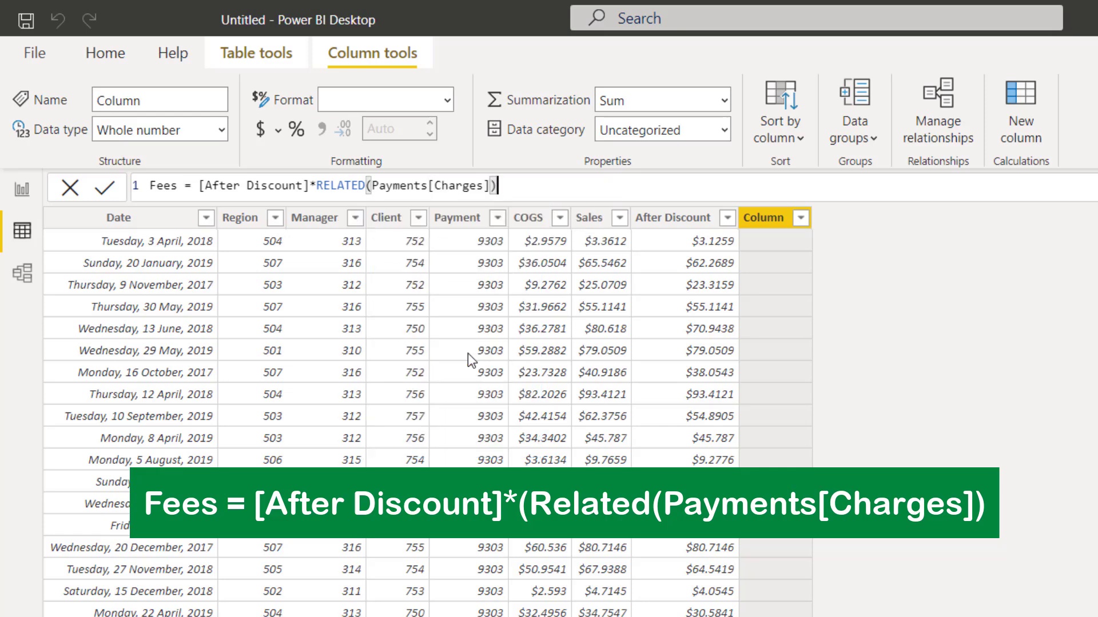
key("Return")
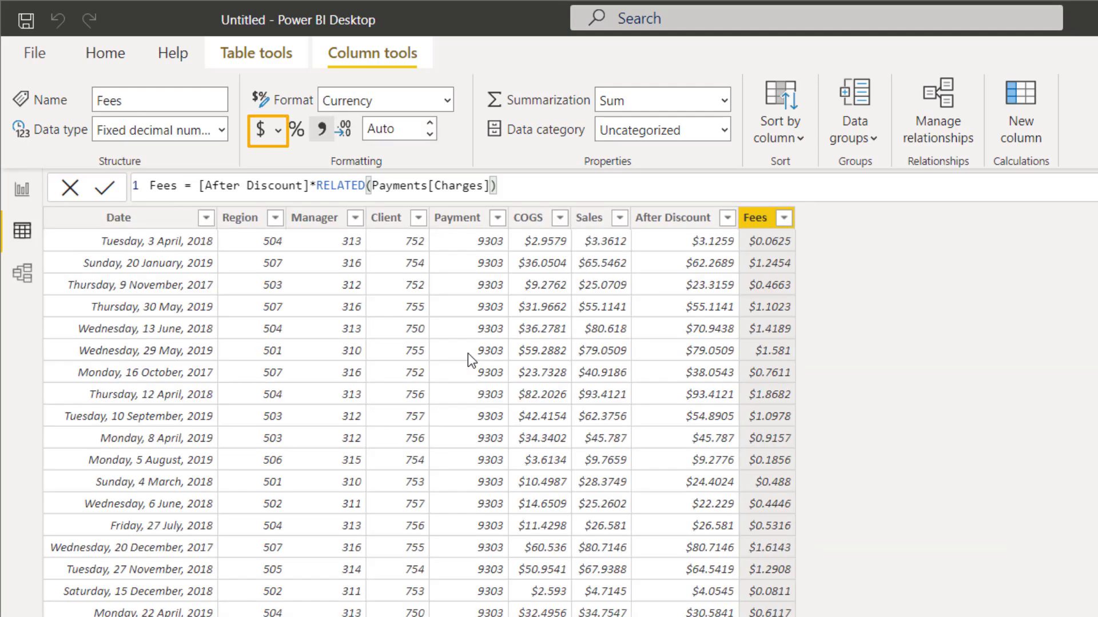
Format the Fees and After Discount columns with the $ English (United States) currency format.
left_click(279, 129)
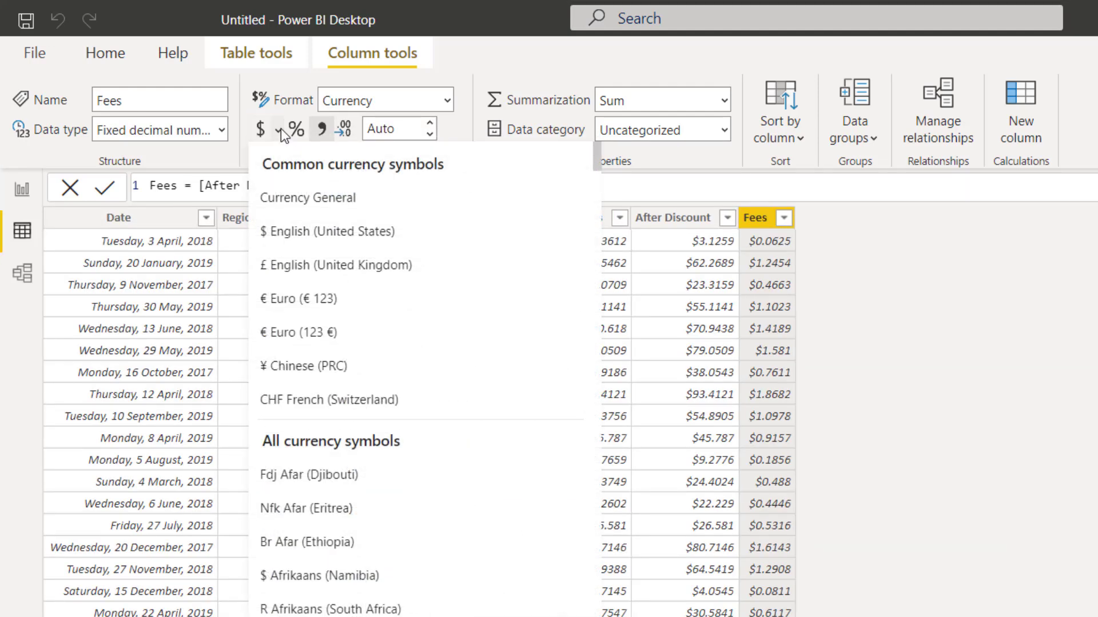
left_click(321, 230)
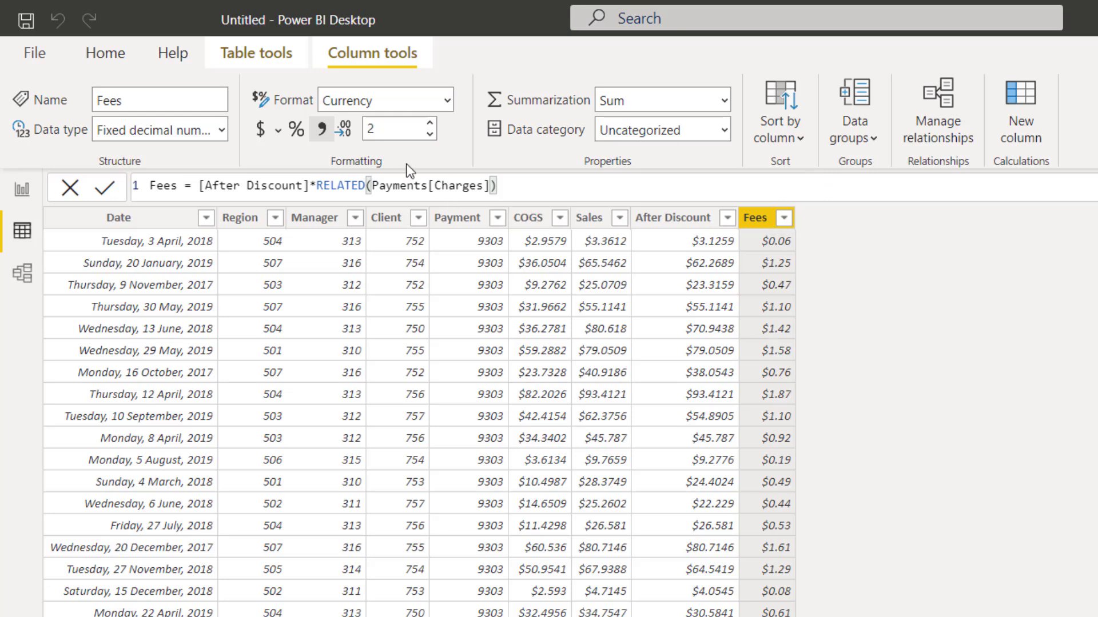
left_click(682, 221)
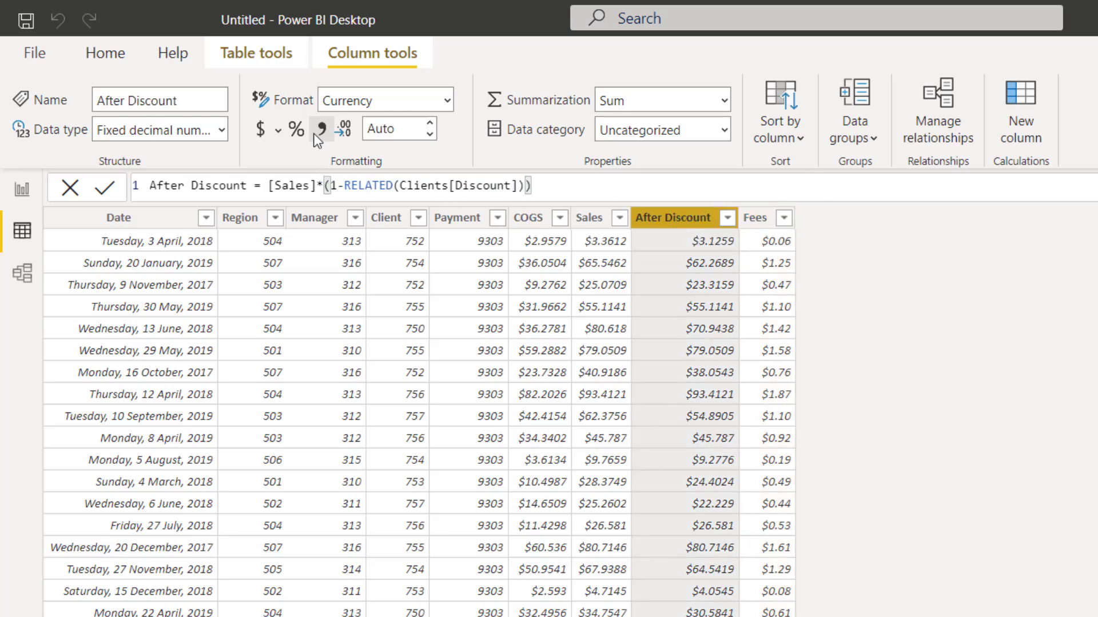
left_click(277, 132)
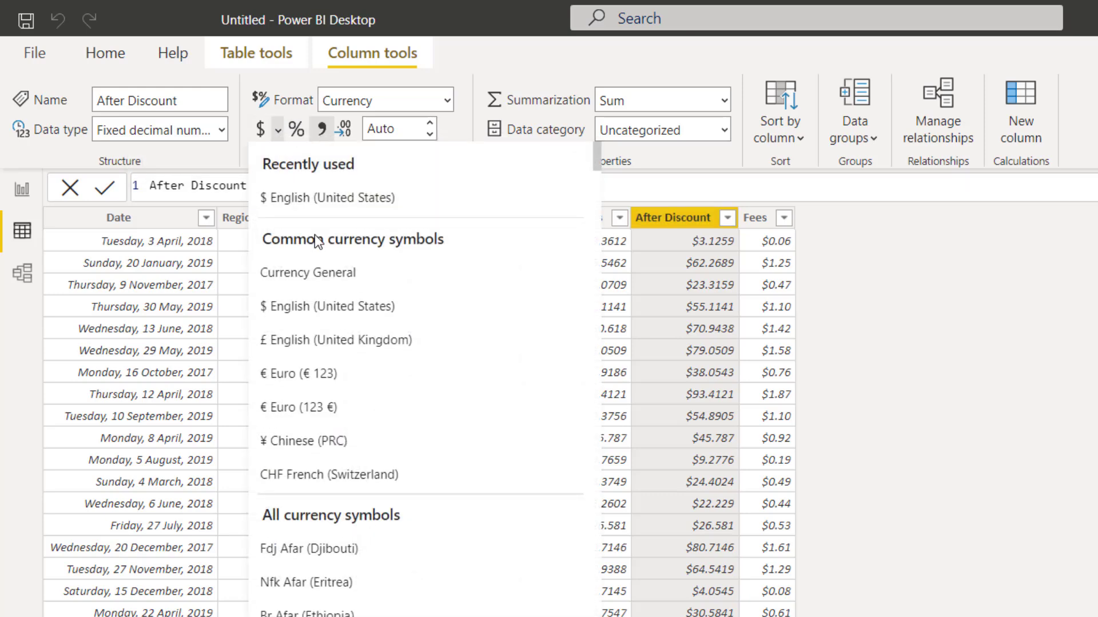
left_click(328, 305)
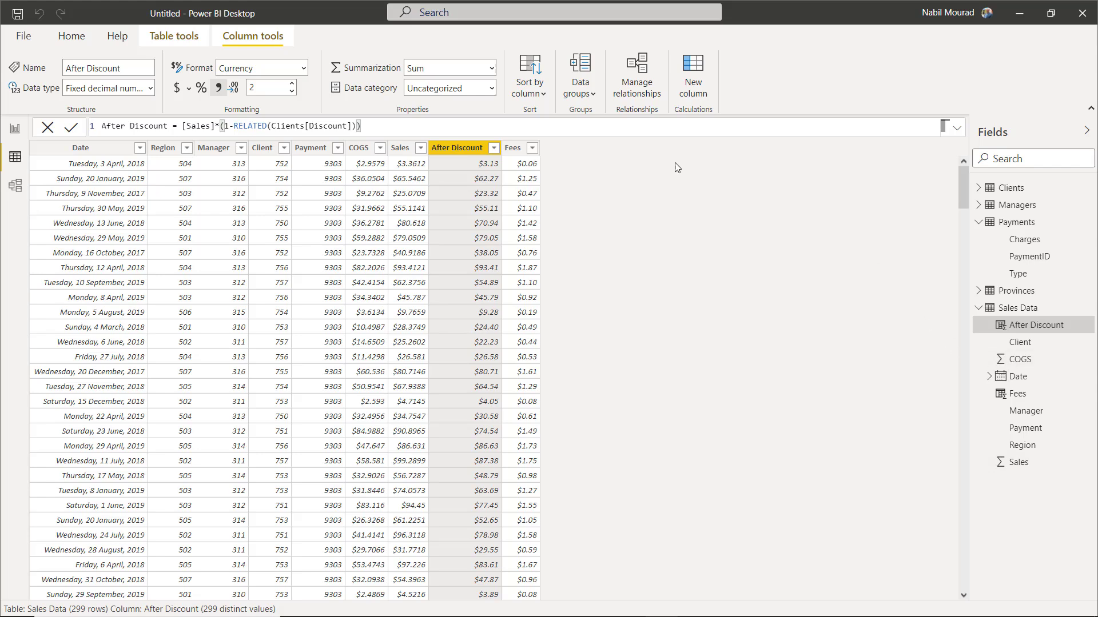
Add a measure to Sales Data defined as Total Sales = SUM([Sales]) and format it as $ English (United States) currency.
left_click(170, 38)
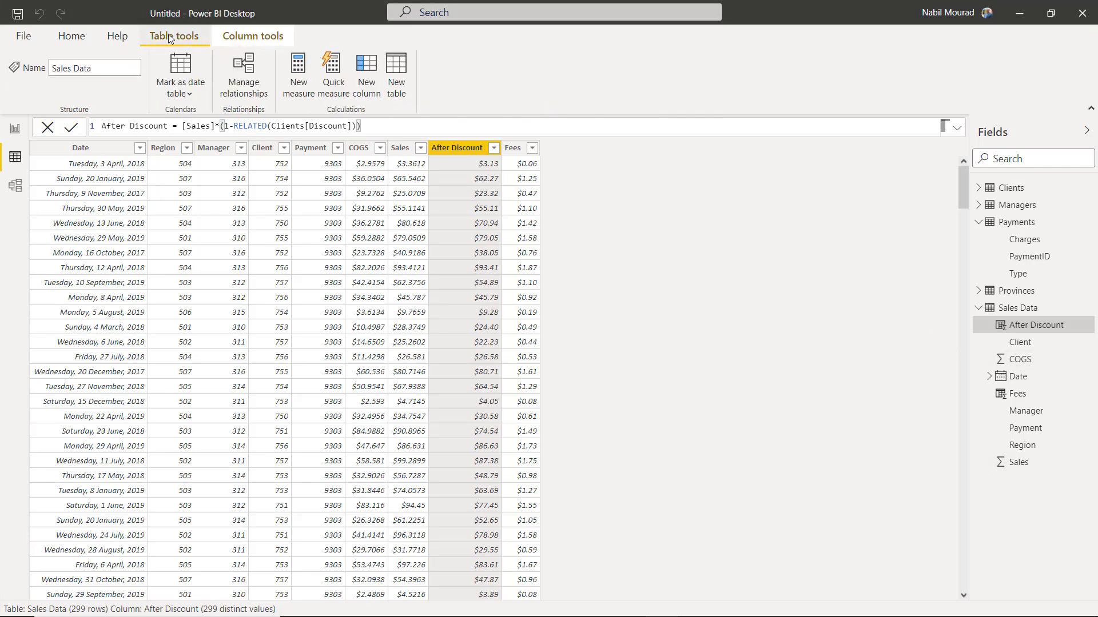
left_click(299, 65)
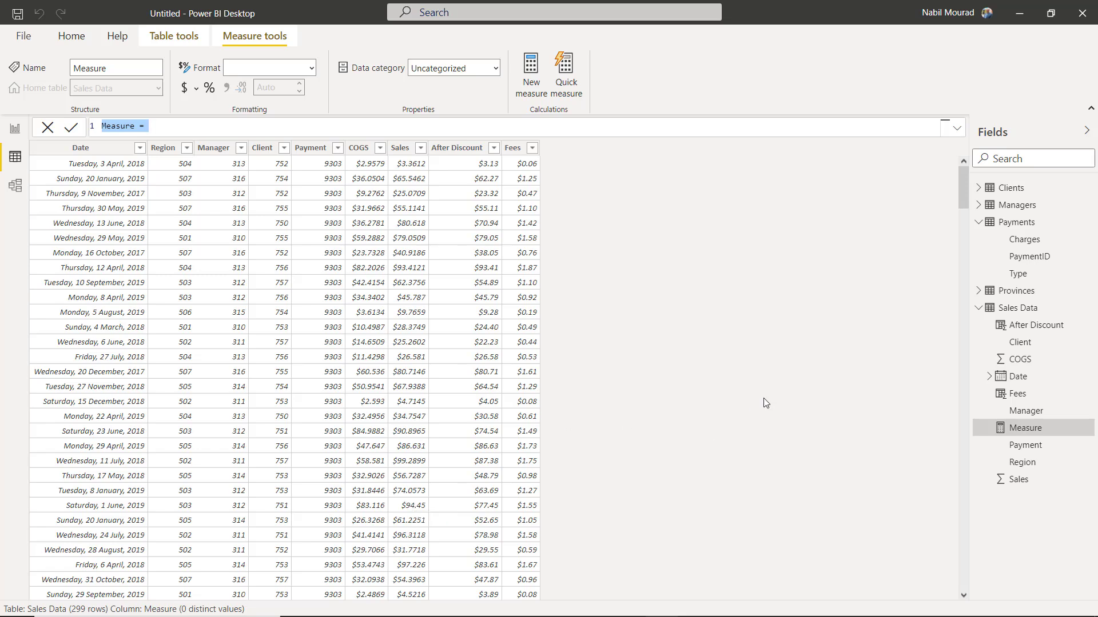
type("Total Sales = SUM([")
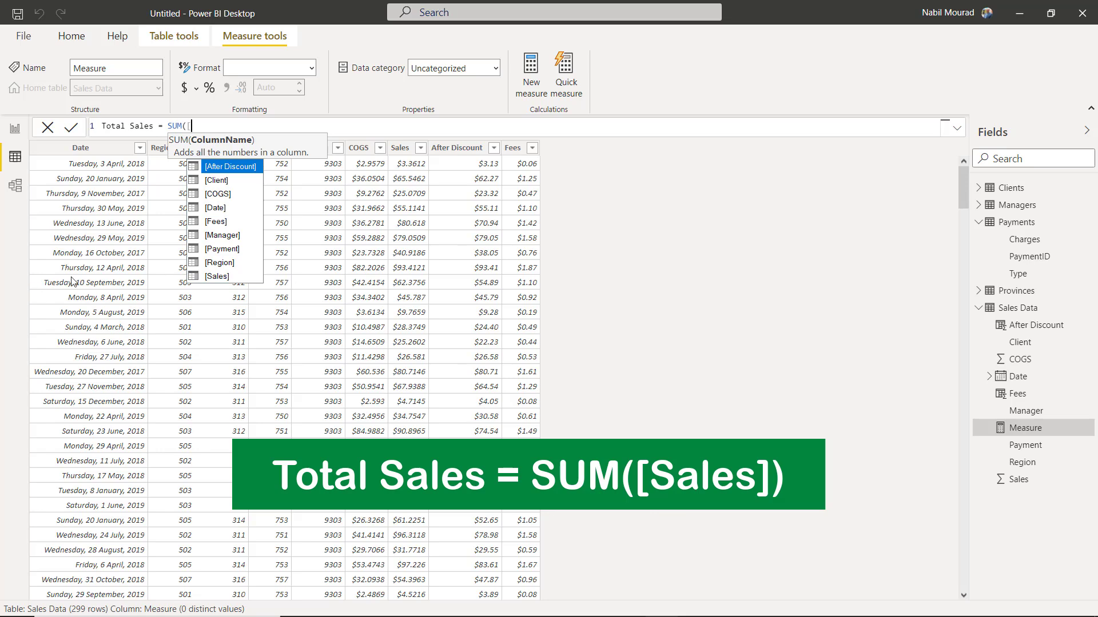
double_click(220, 276)
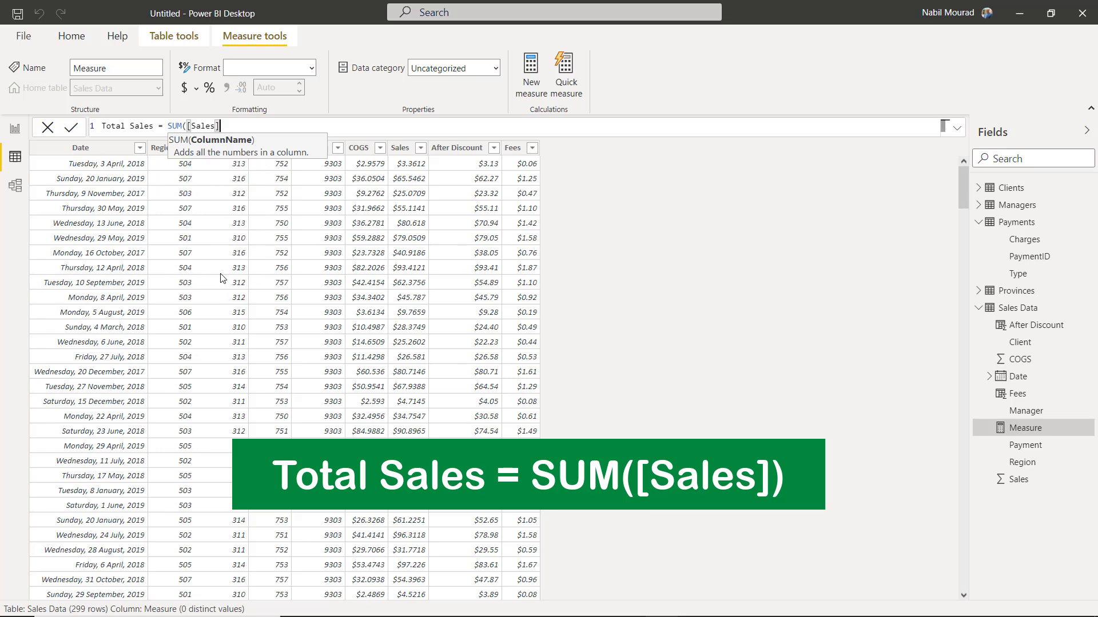
type(")")
key("Return")
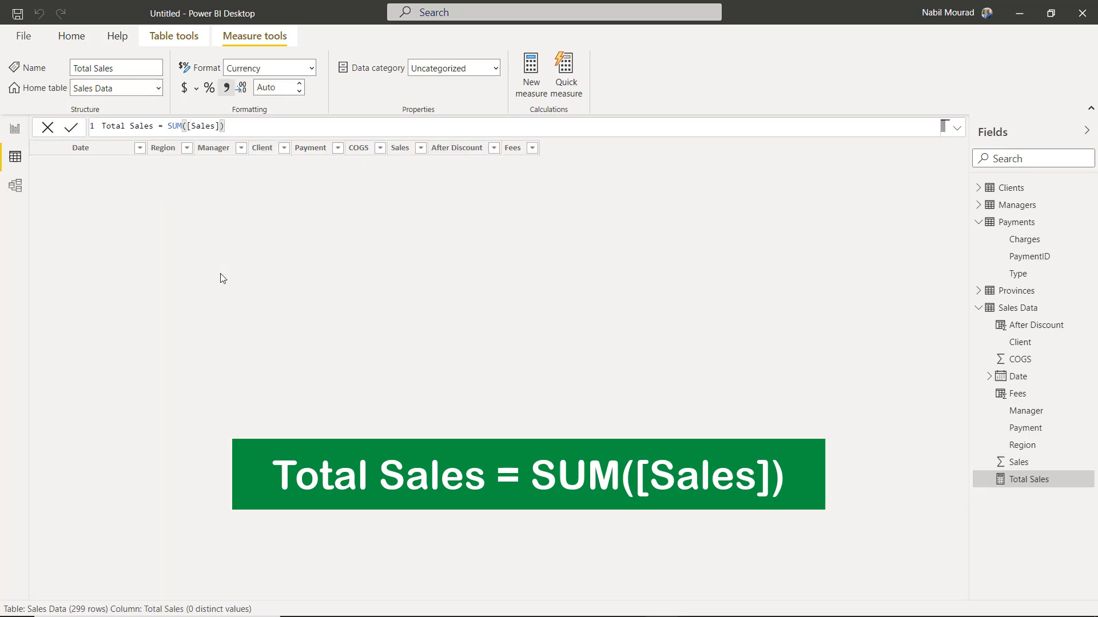
left_click(196, 88)
left_click(236, 208)
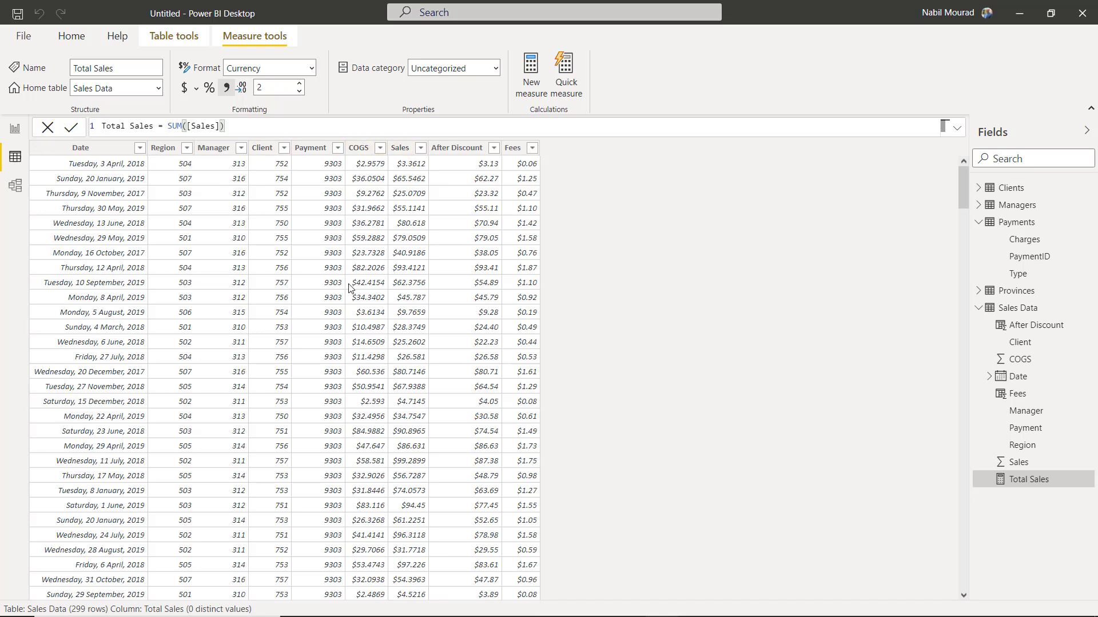
Add a measure to Sales Data defined as Total COGS = SUM([COGS]) and format it as dollar currency with two decimals.
left_click(543, 84)
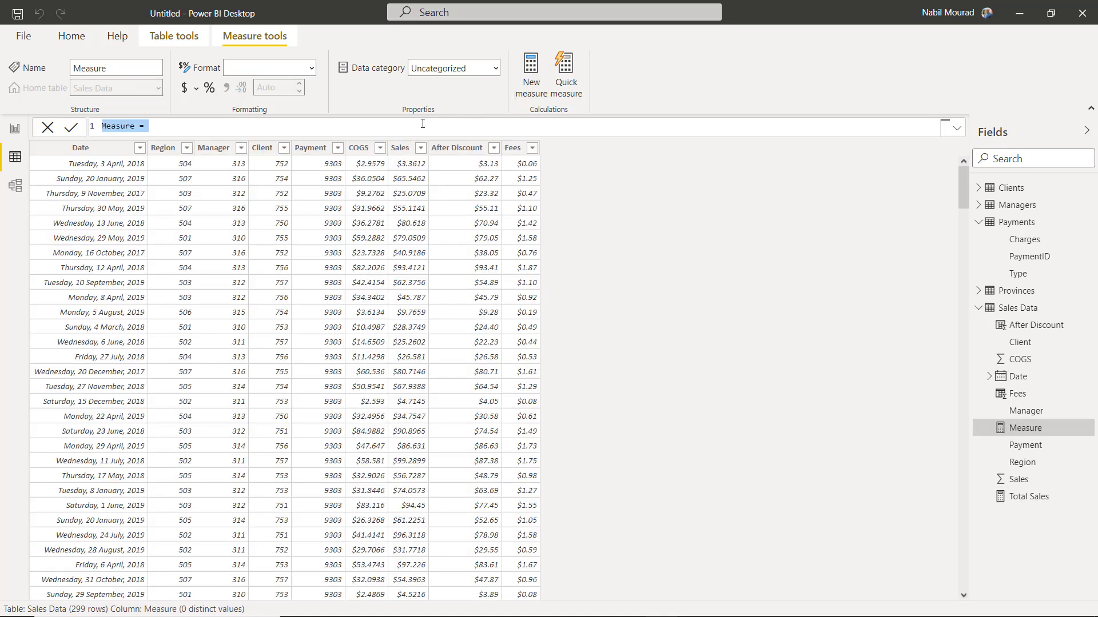
type("Total COGS")
type("= Sum")
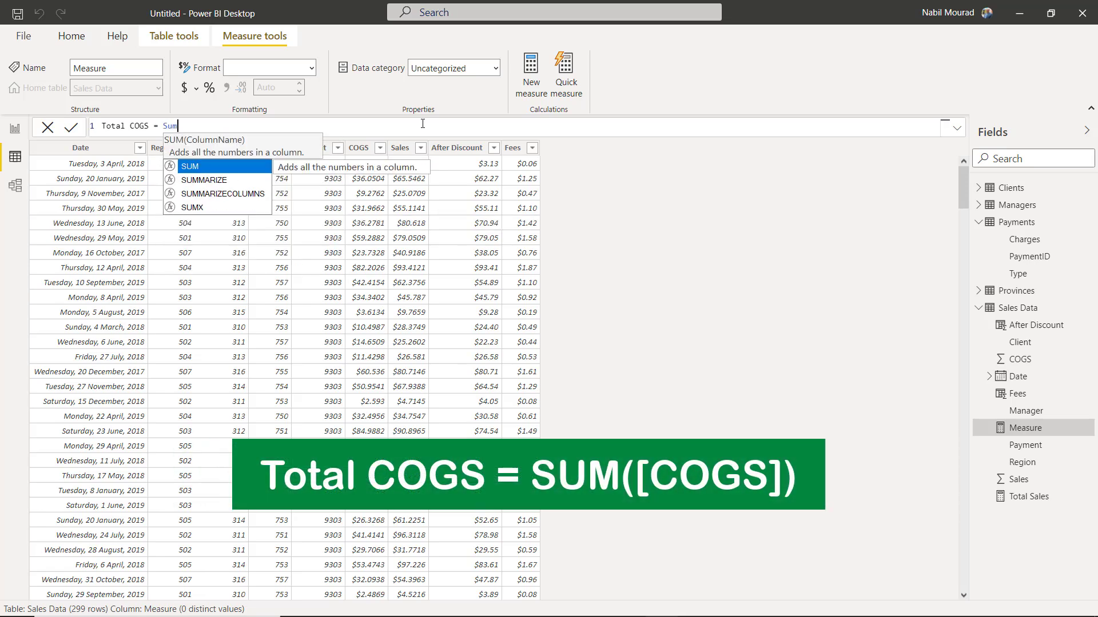
key("Tab")
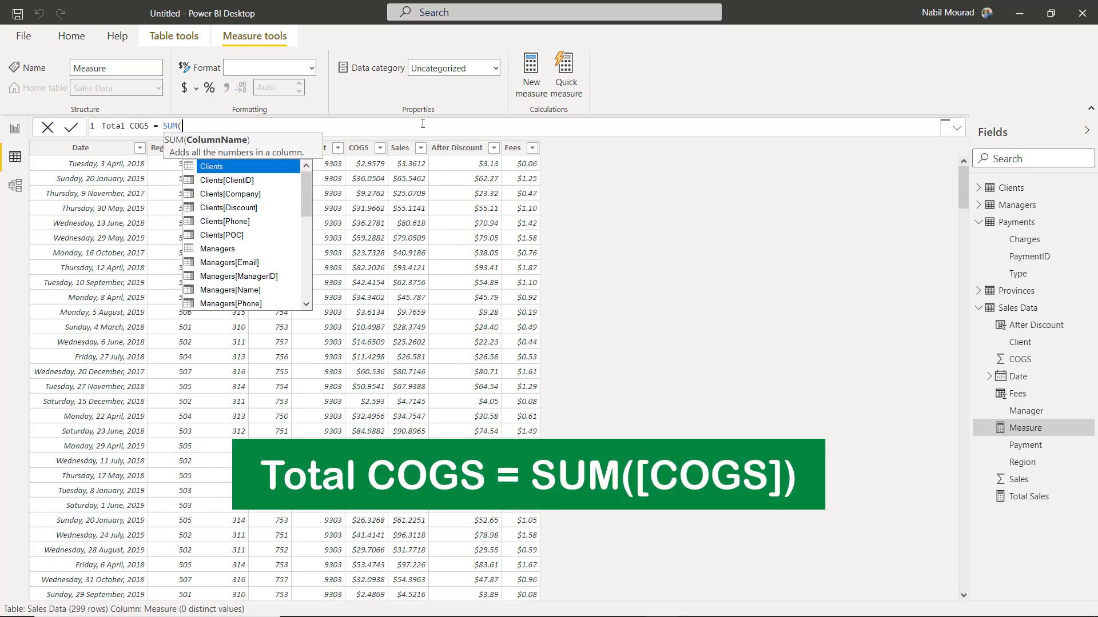
type("[")
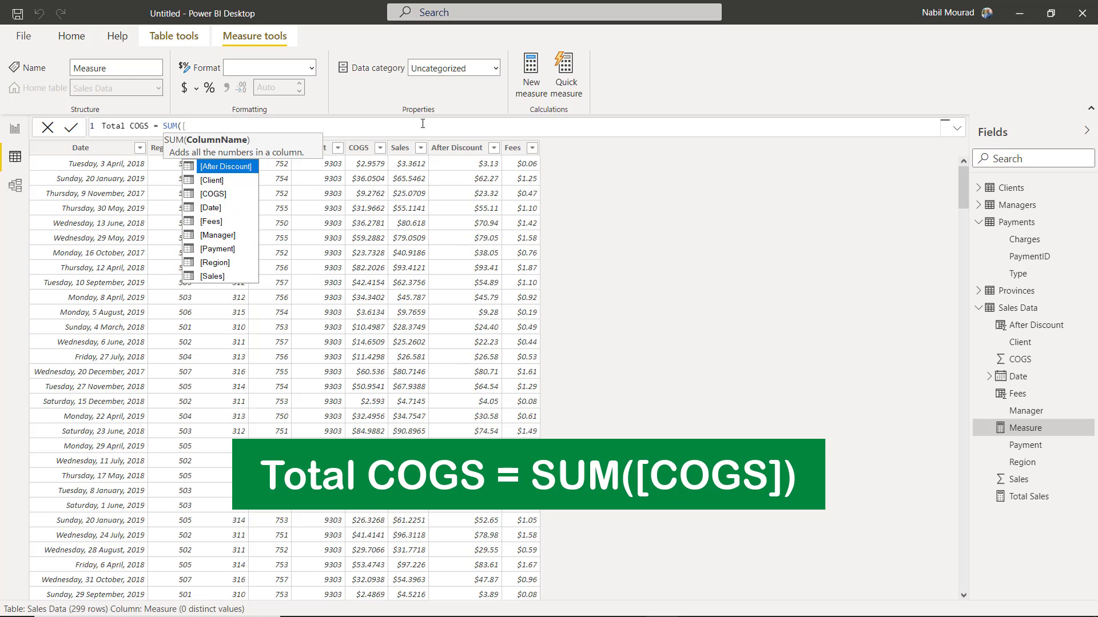
key("Down")
key("Down")
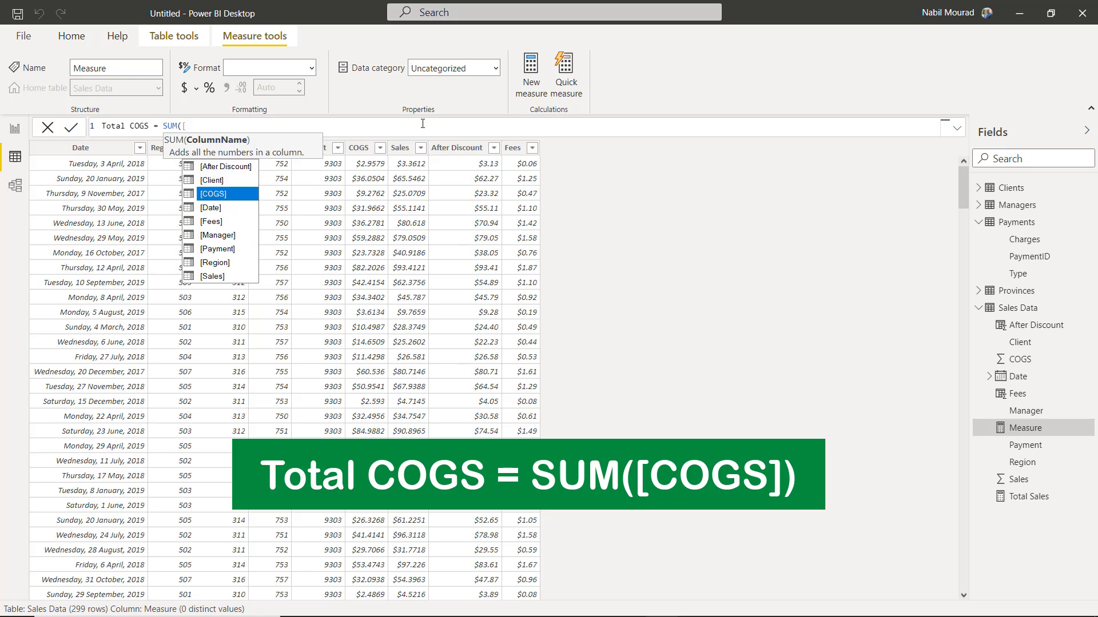
key("Tab")
type(")")
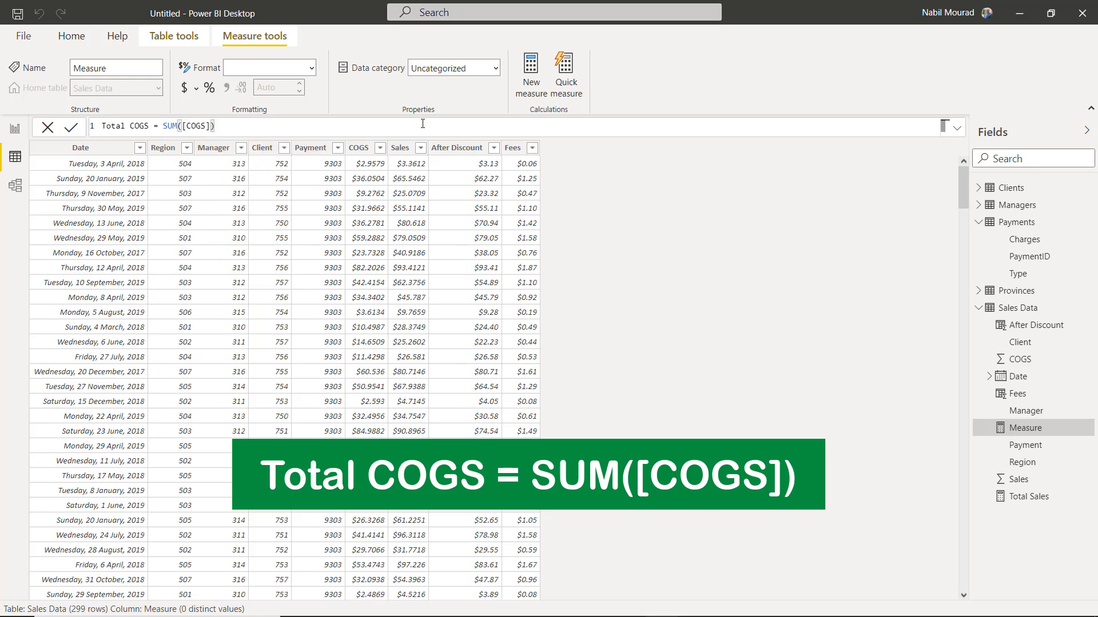
key("Return")
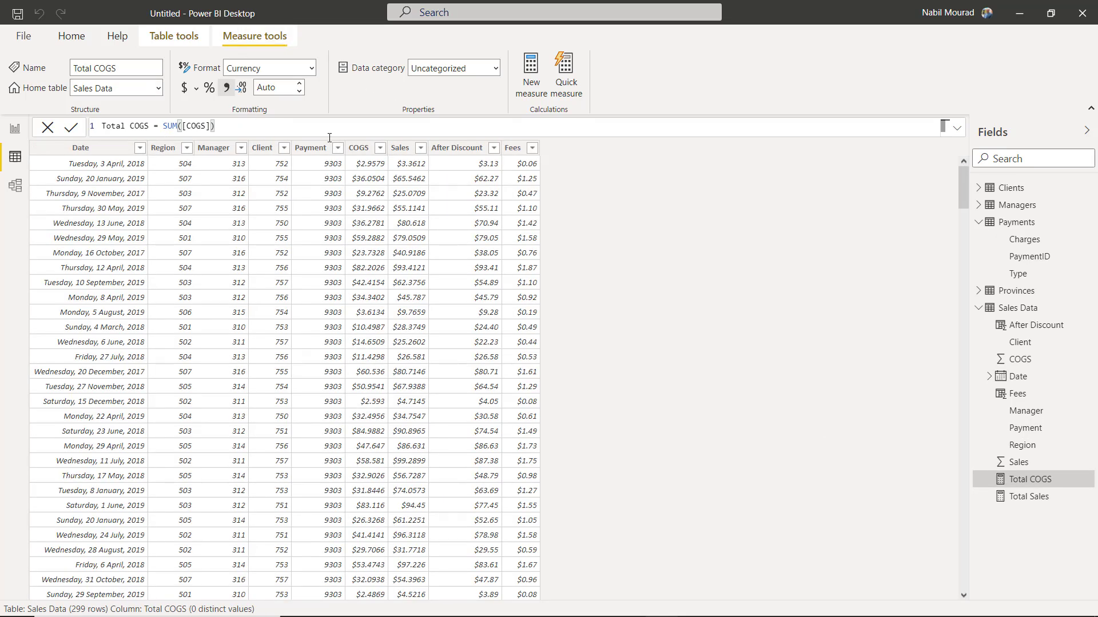
left_click(195, 89)
Create a new measure in Sales Data and begin its formula with Gross Profit = SUM([After Discount]).
right_click(1017, 314)
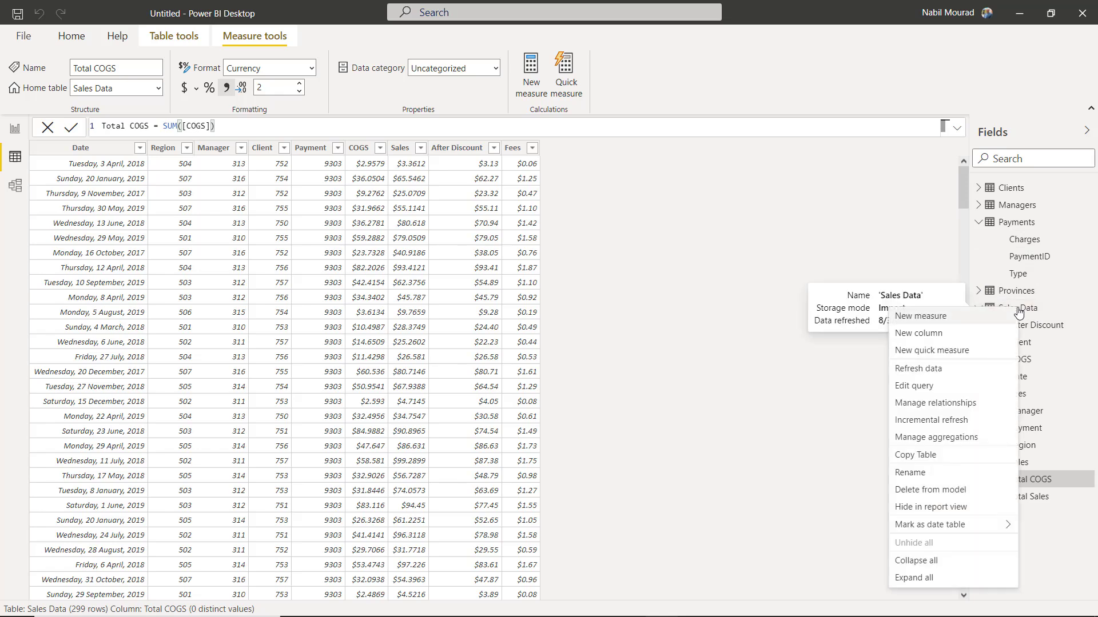
left_click(936, 318)
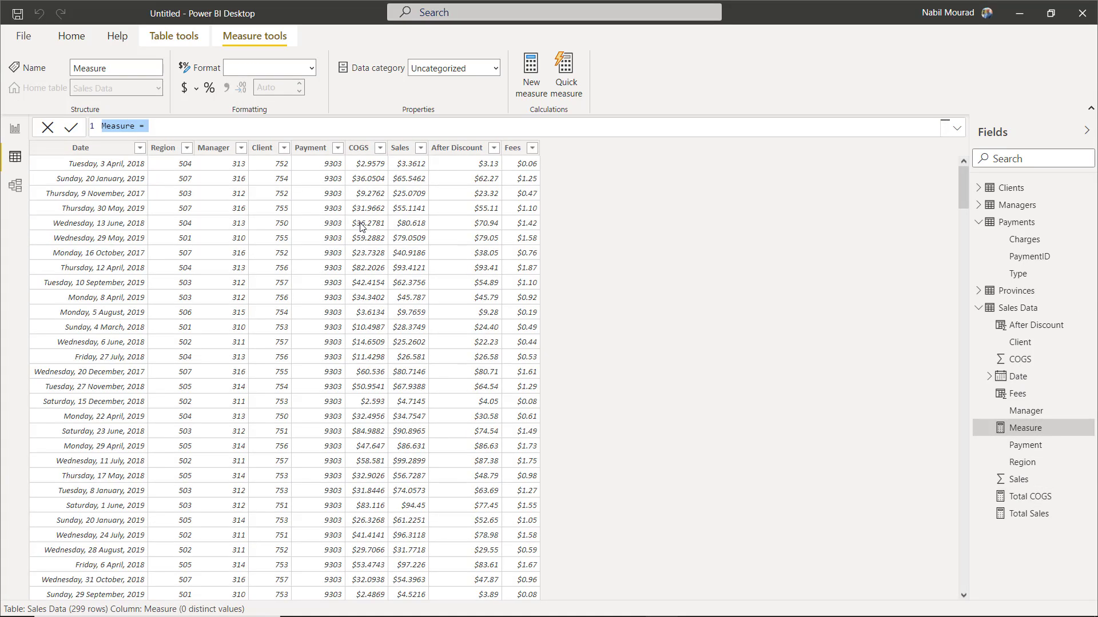
type("Gross Profi")
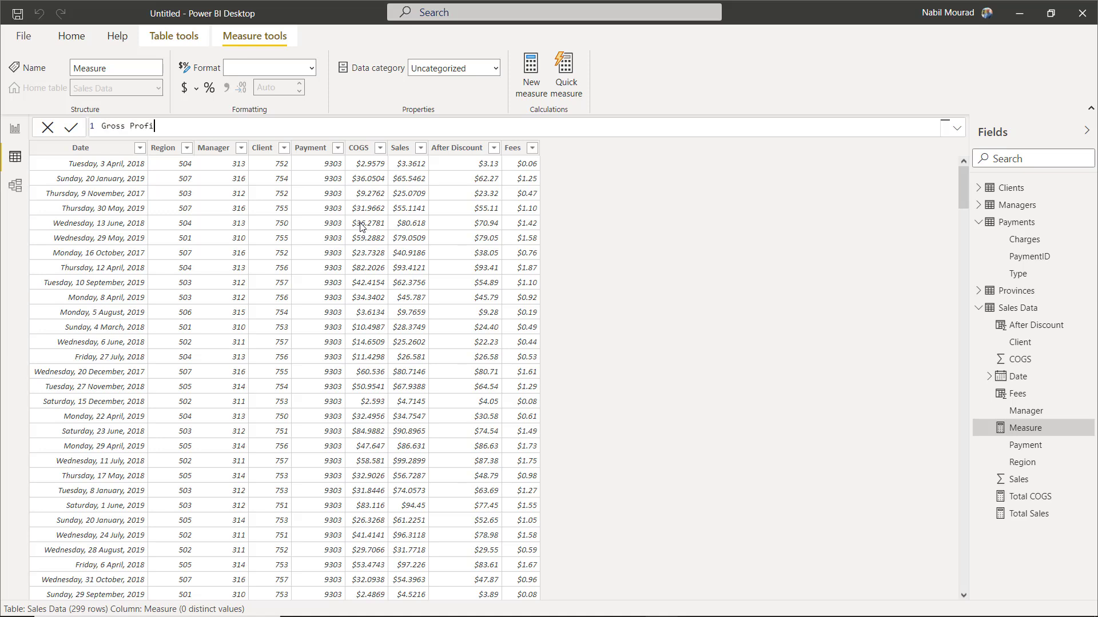
type("t =")
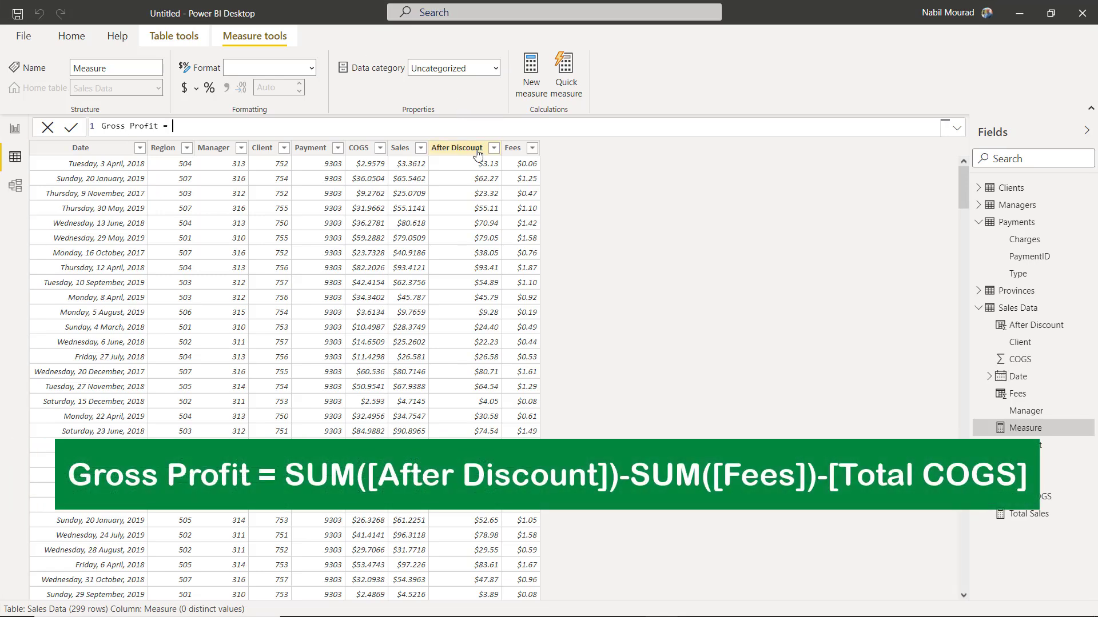
type("sum")
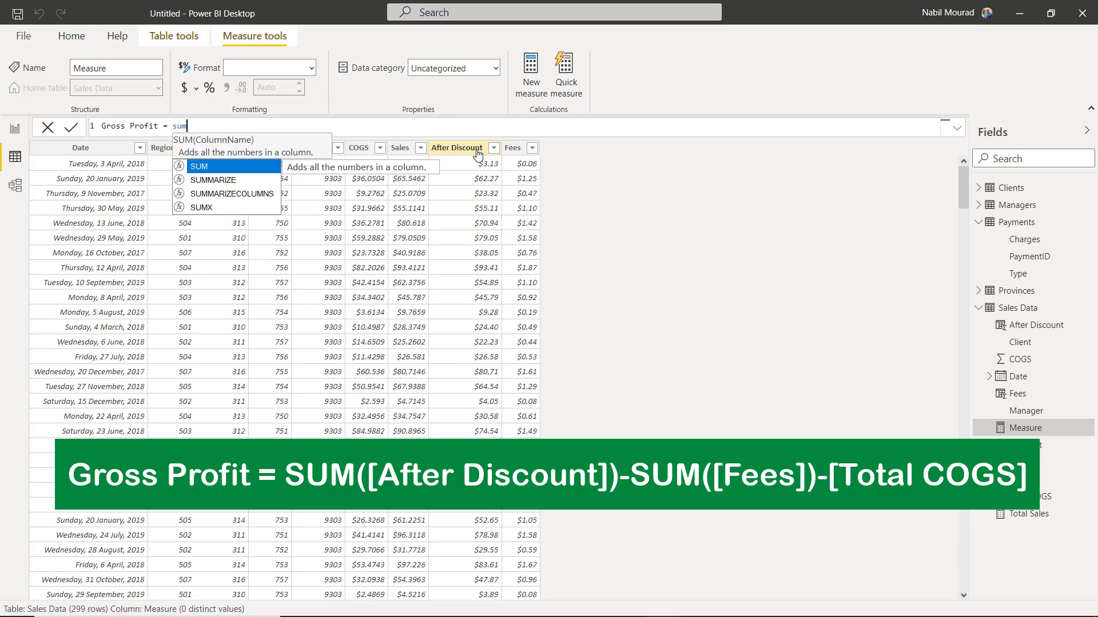
key("Tab")
type("[")
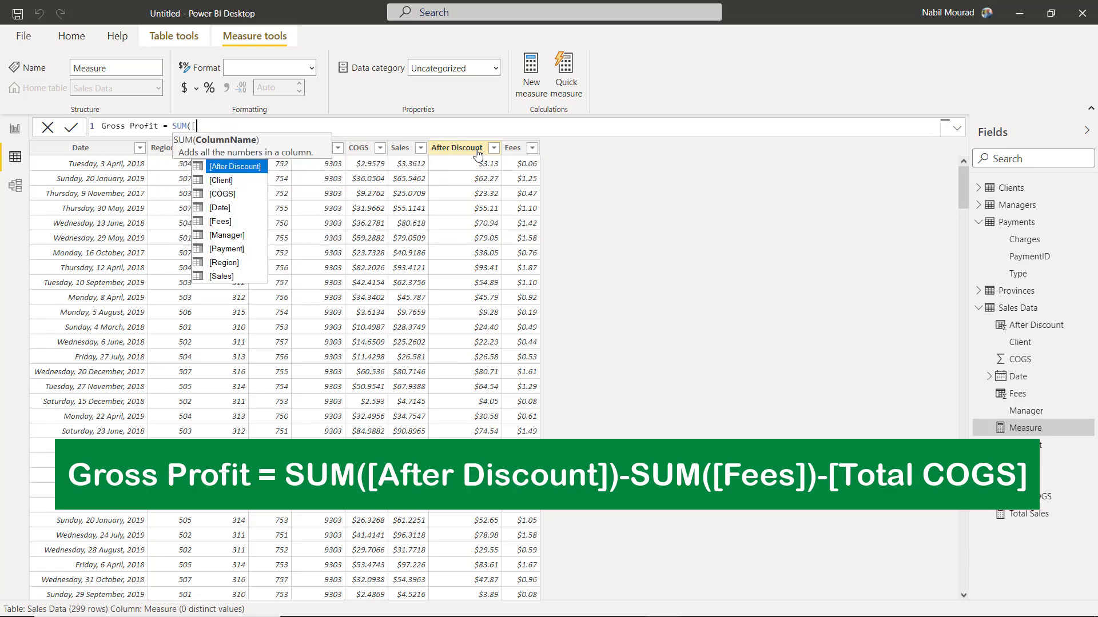
key("Tab")
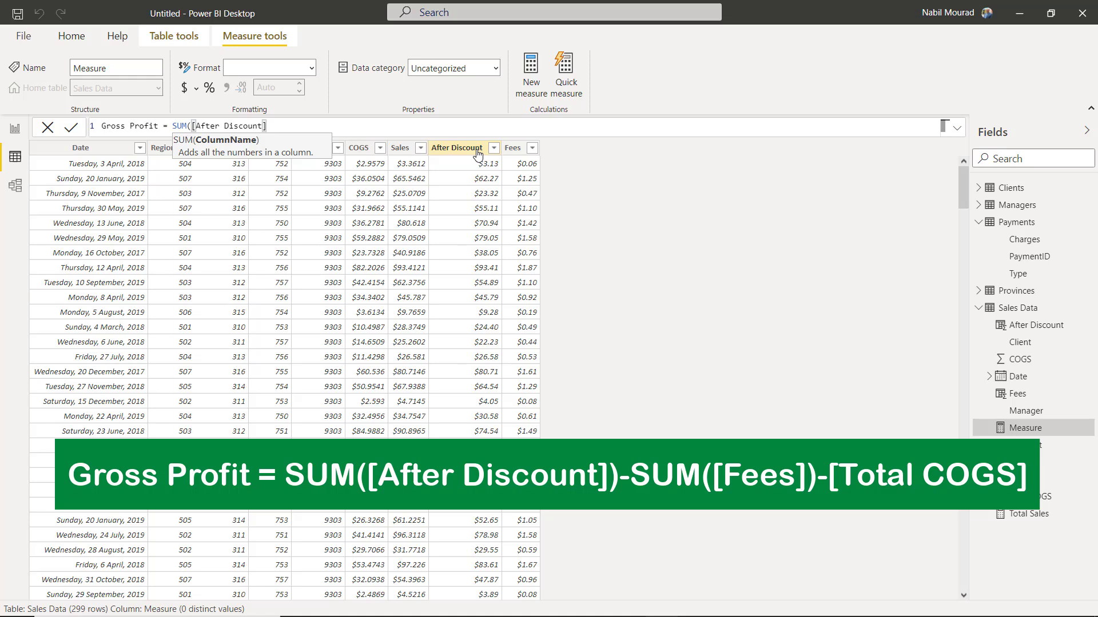
type(")")
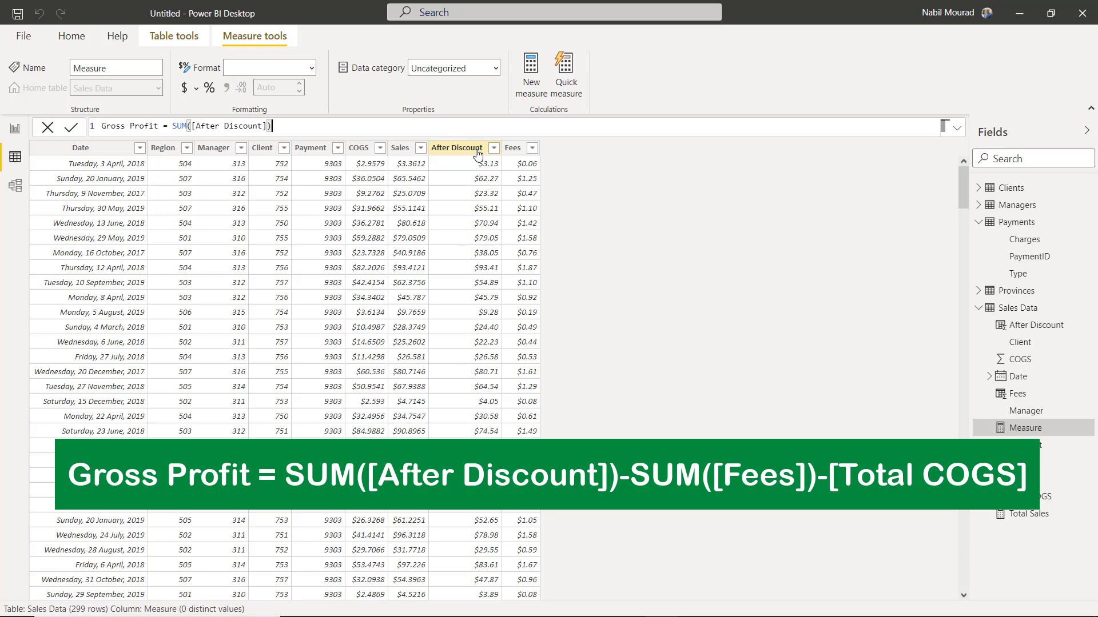
Complete the Gross Profit formula with -SUM([Fees])-[Total COGS] and format the measure as $ English (United States) currency.
type("-")
type("sum")
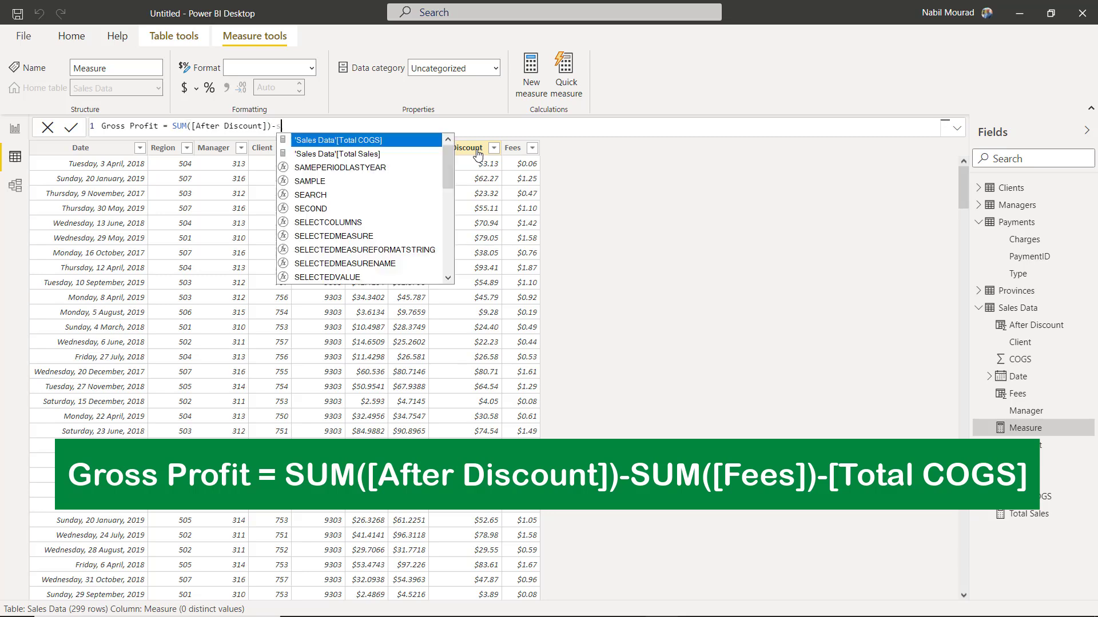
type("([")
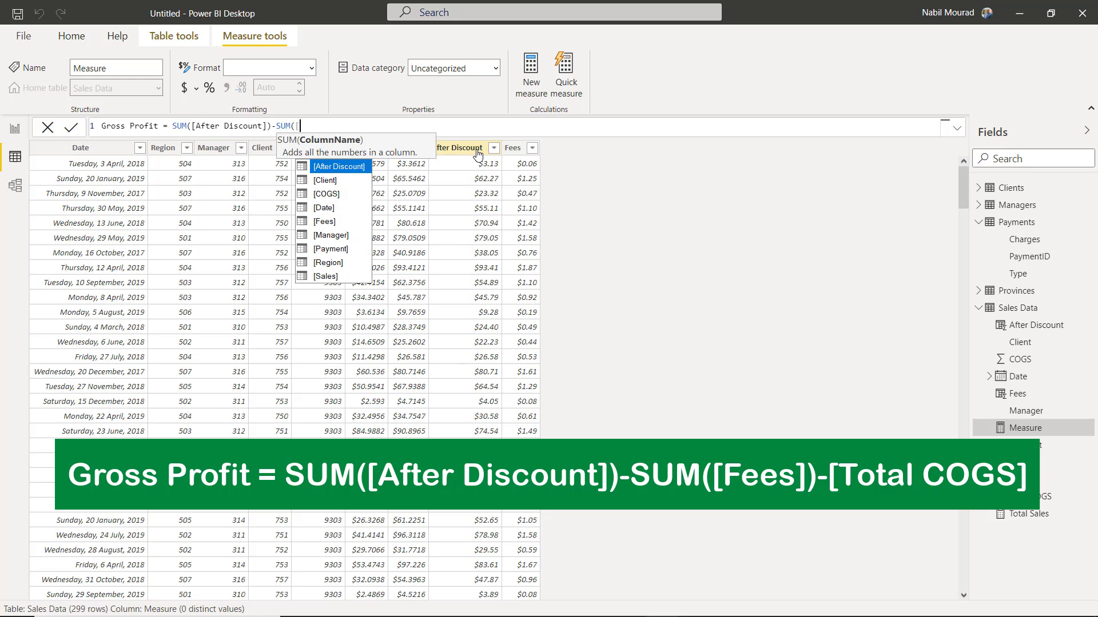
key("Down")
key("Down")
key("Down")
key("Down")
key("Tab")
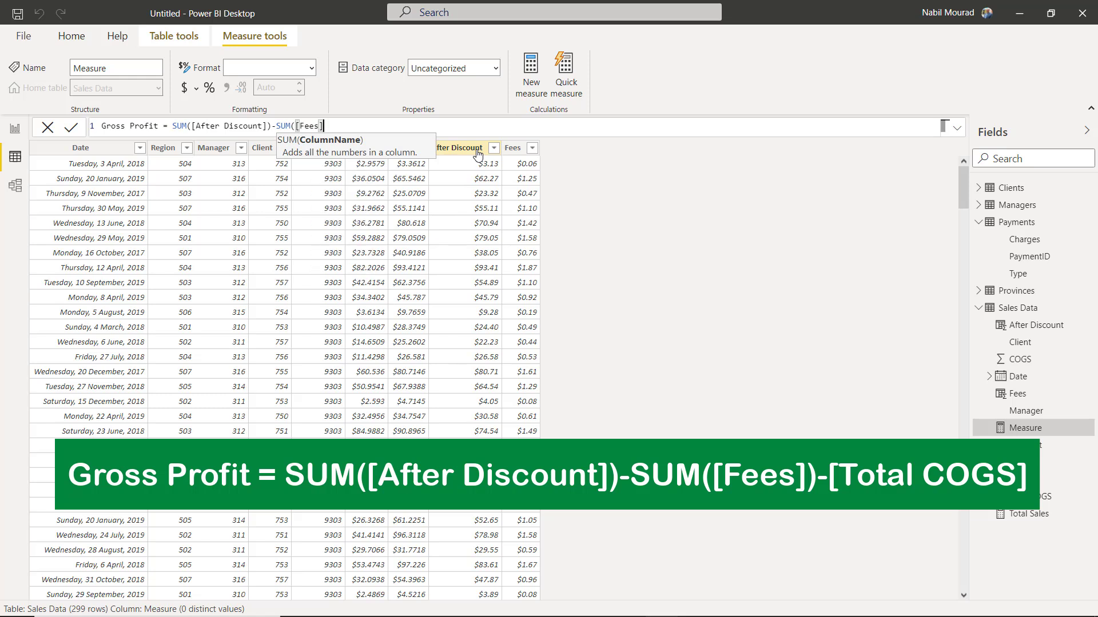
type(")")
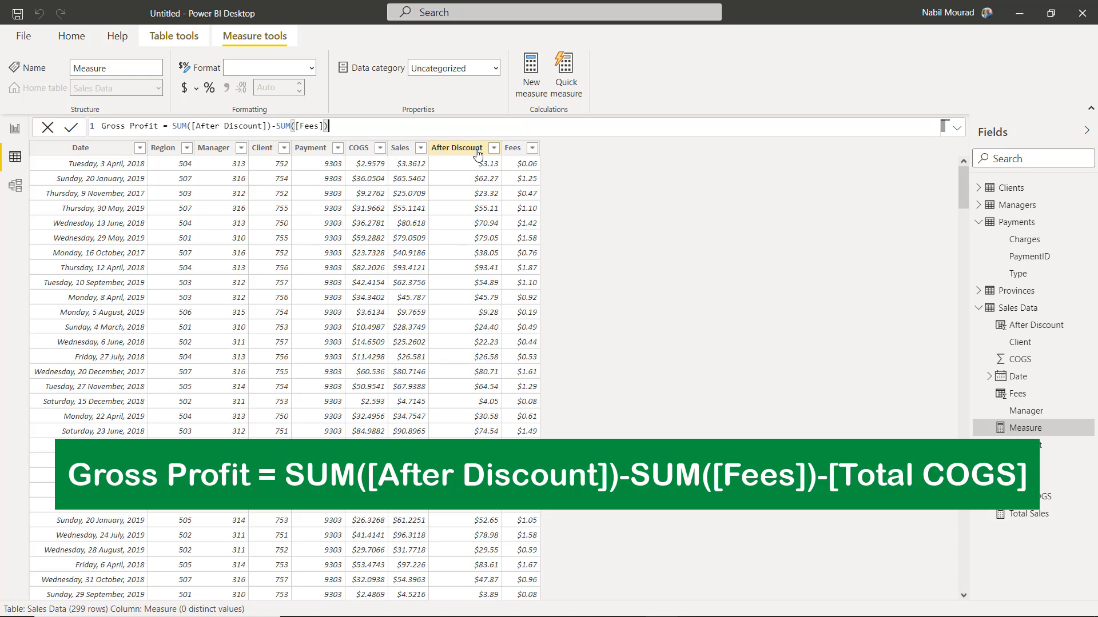
type("-[")
key("Tab")
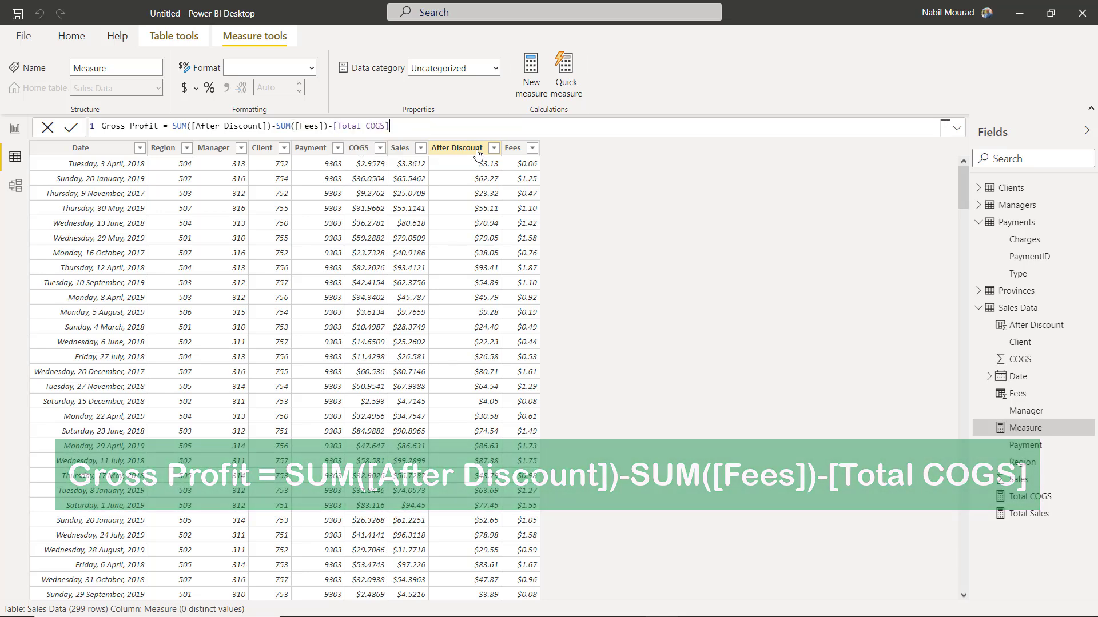
key("Return")
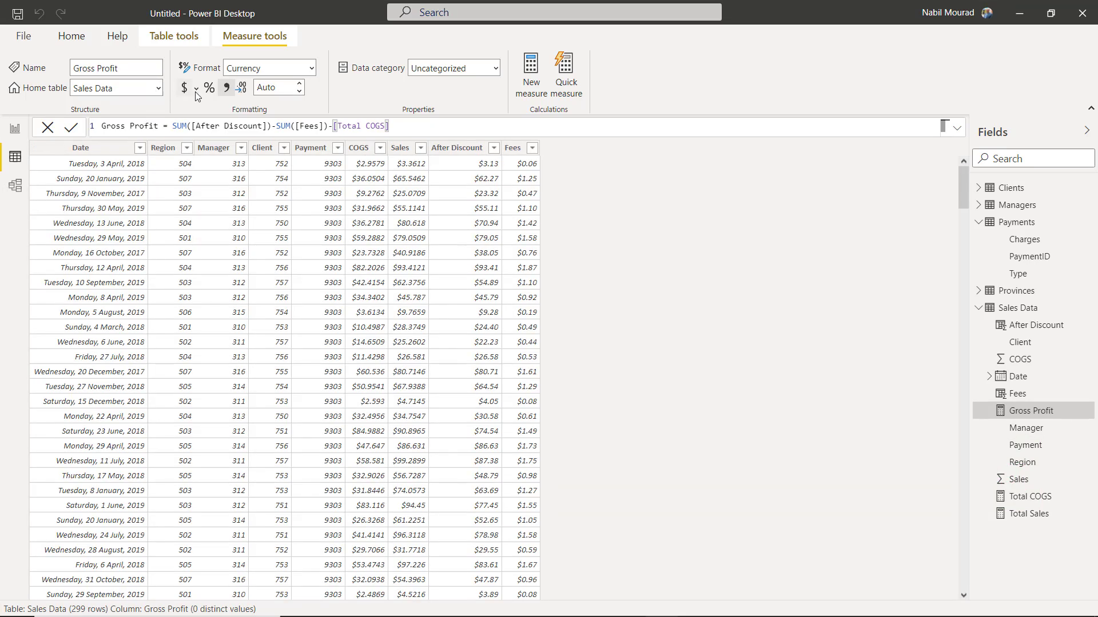
left_click(196, 89)
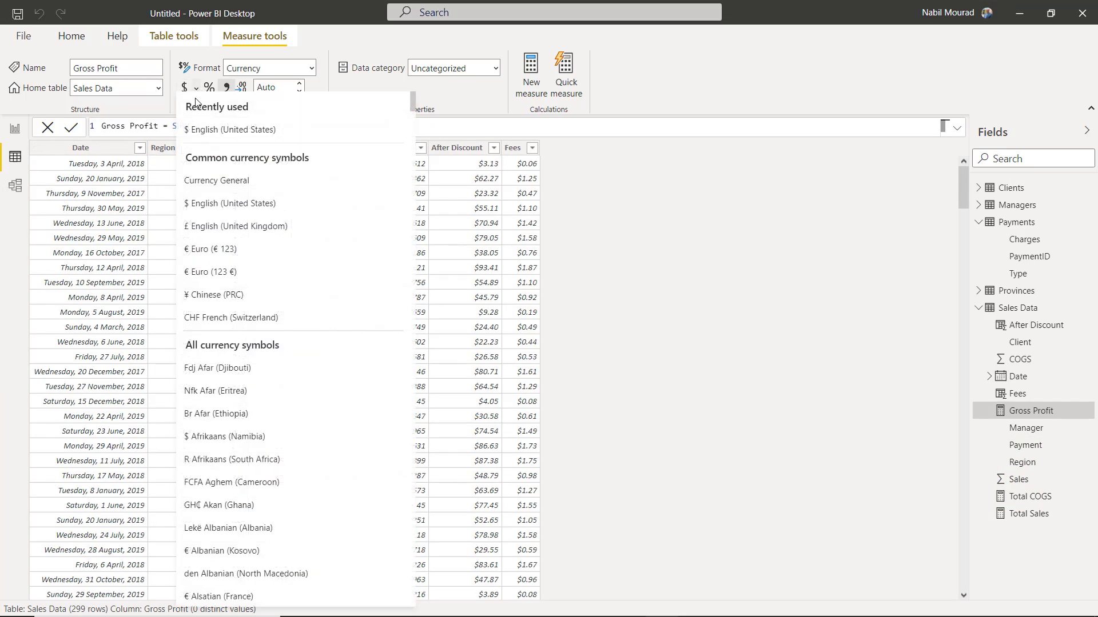
left_click(242, 209)
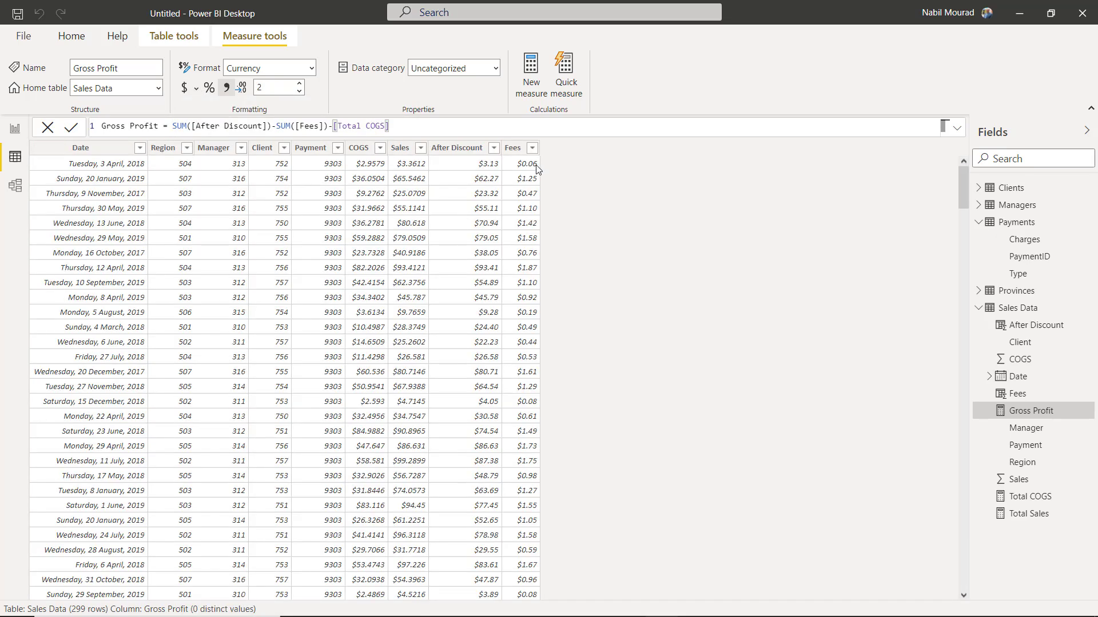
Add a measure to Sales Data defined as Gross Profit % = [Gross Profit]/[Total Sales] and format it as a percentage.
left_click(531, 71)
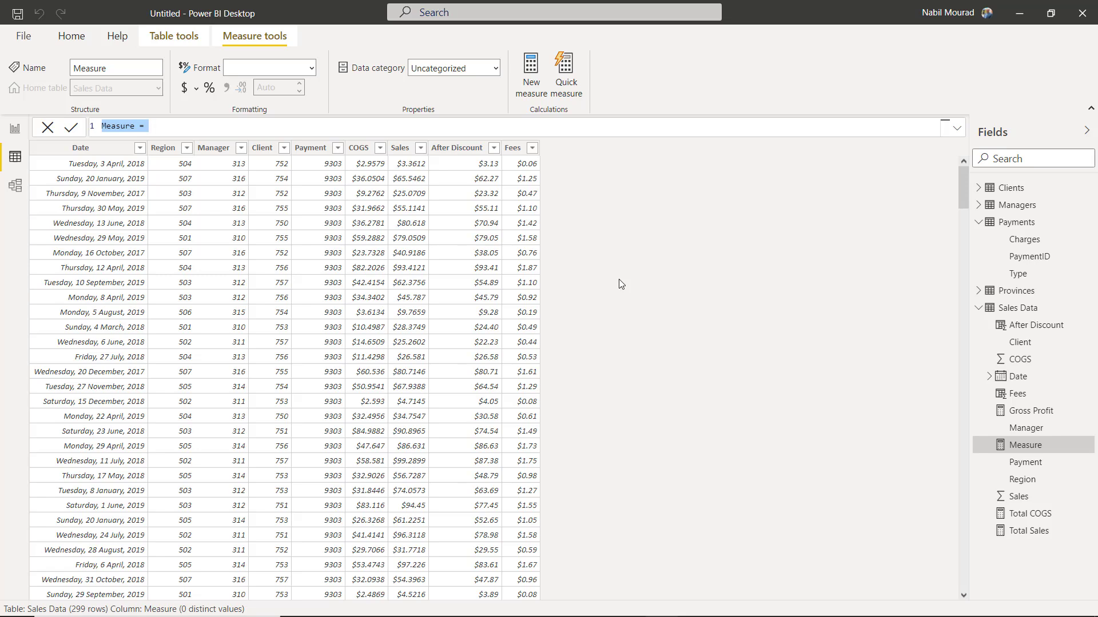
type("gross Profit % ")
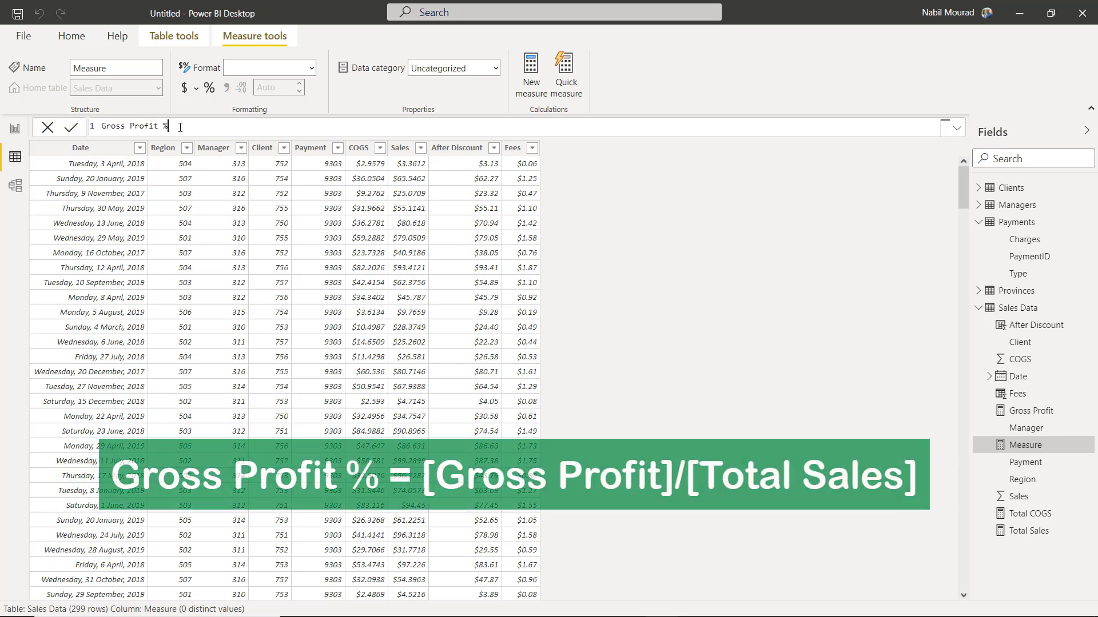
type("=[")
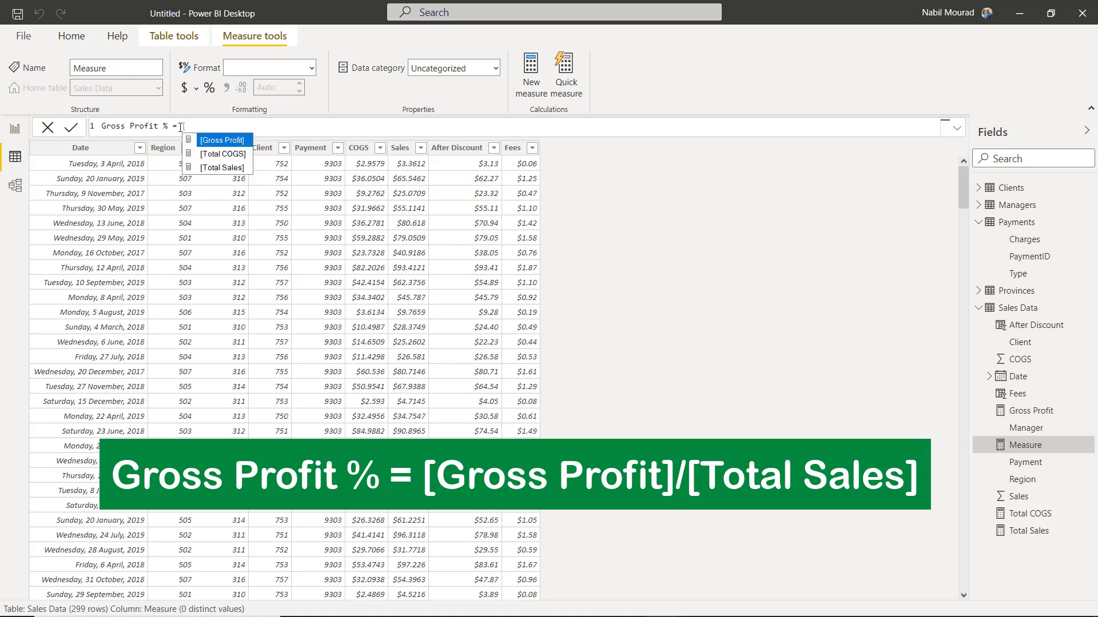
key("Tab")
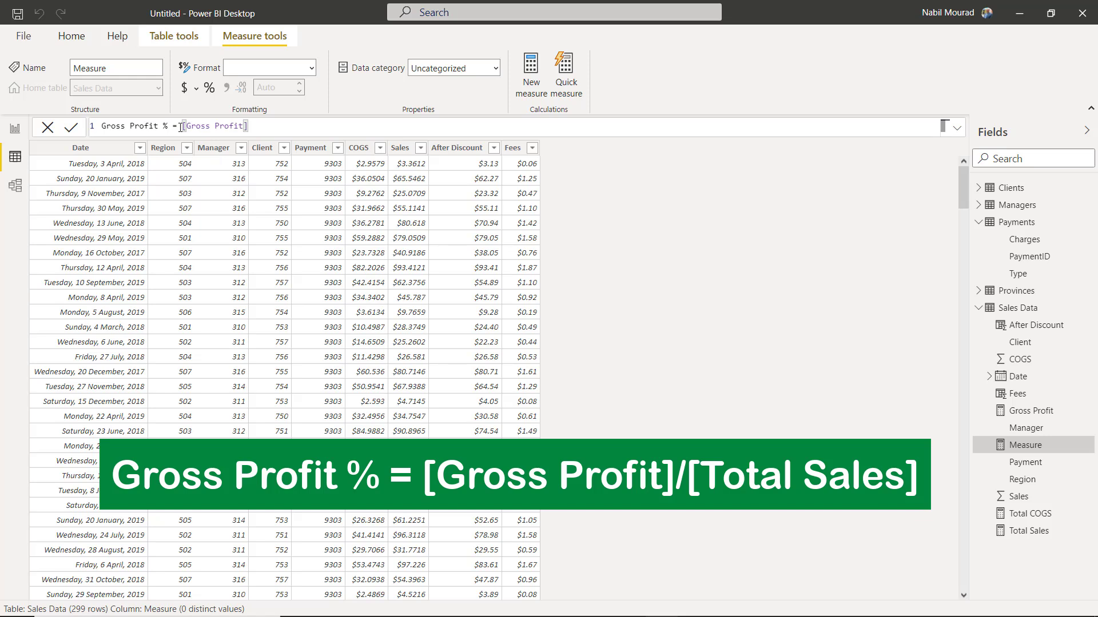
type("/[")
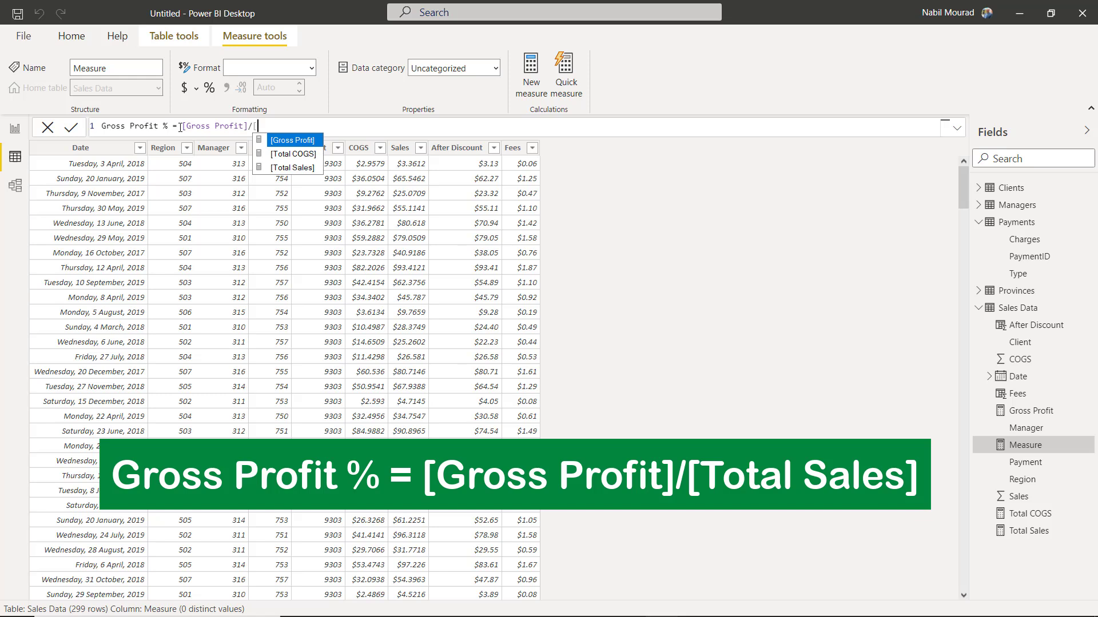
type("t")
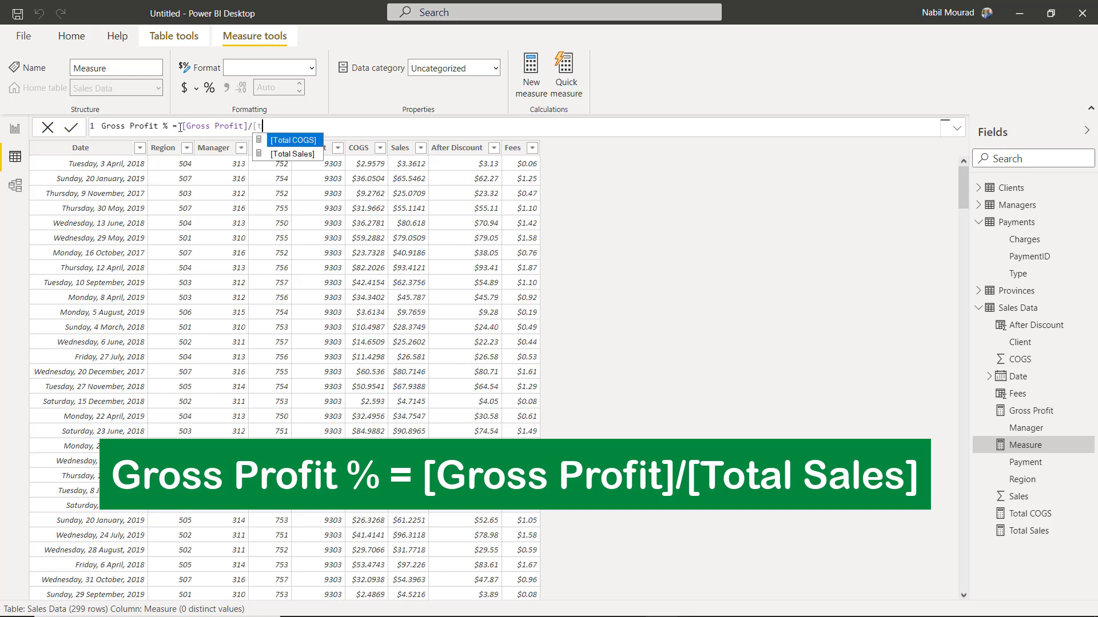
key("Down")
key("Tab")
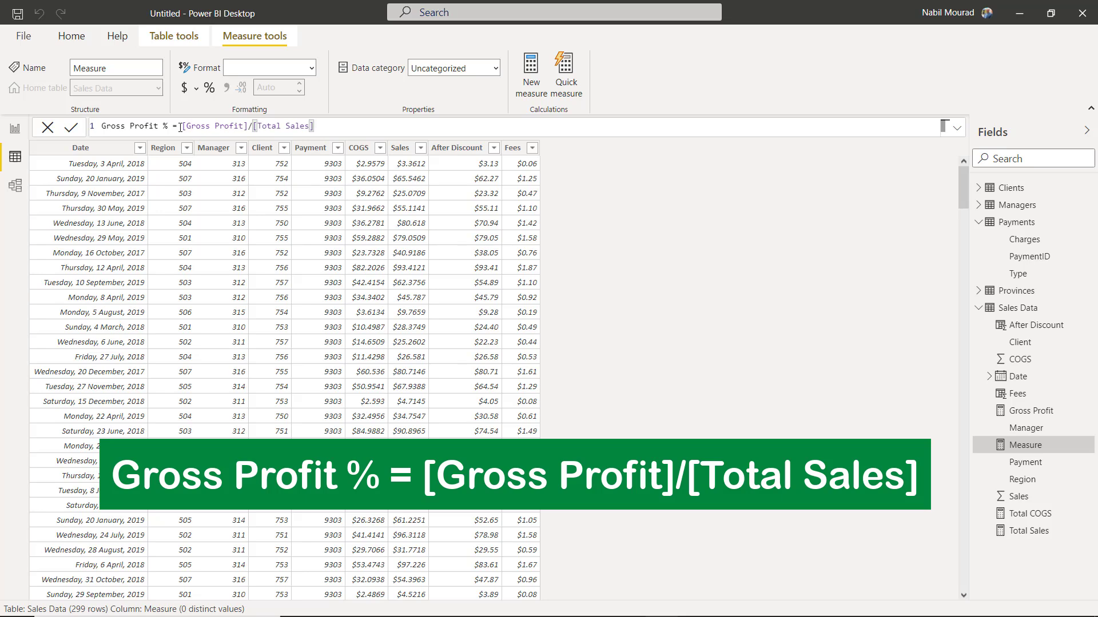
key("Return")
left_click(210, 89)
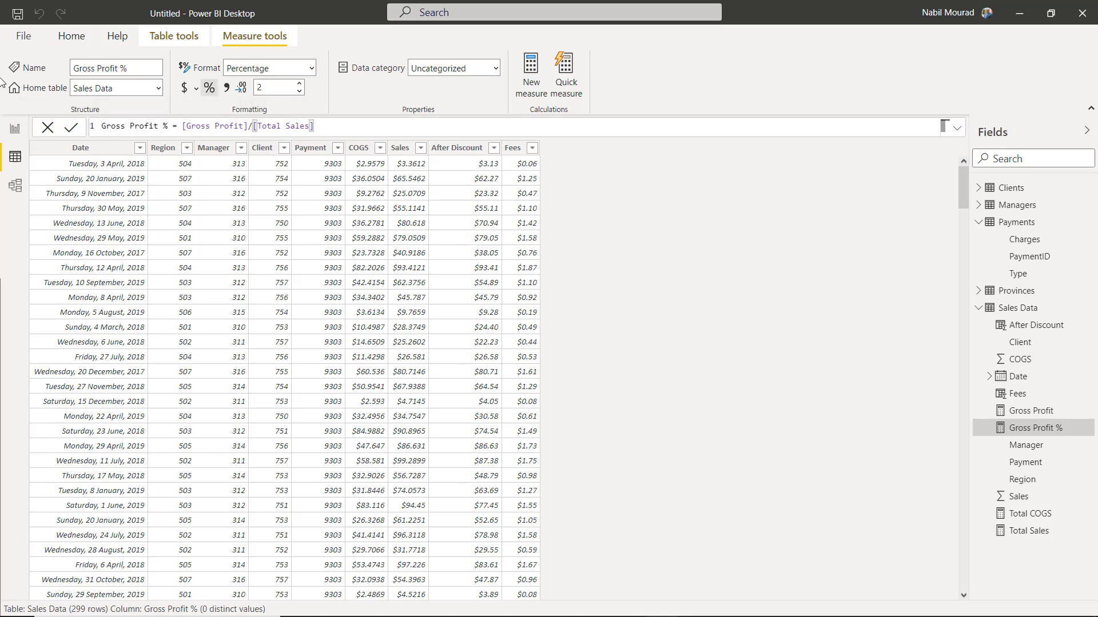
In the report view, add the image Main Background.jpg as the page background.
left_click(16, 132)
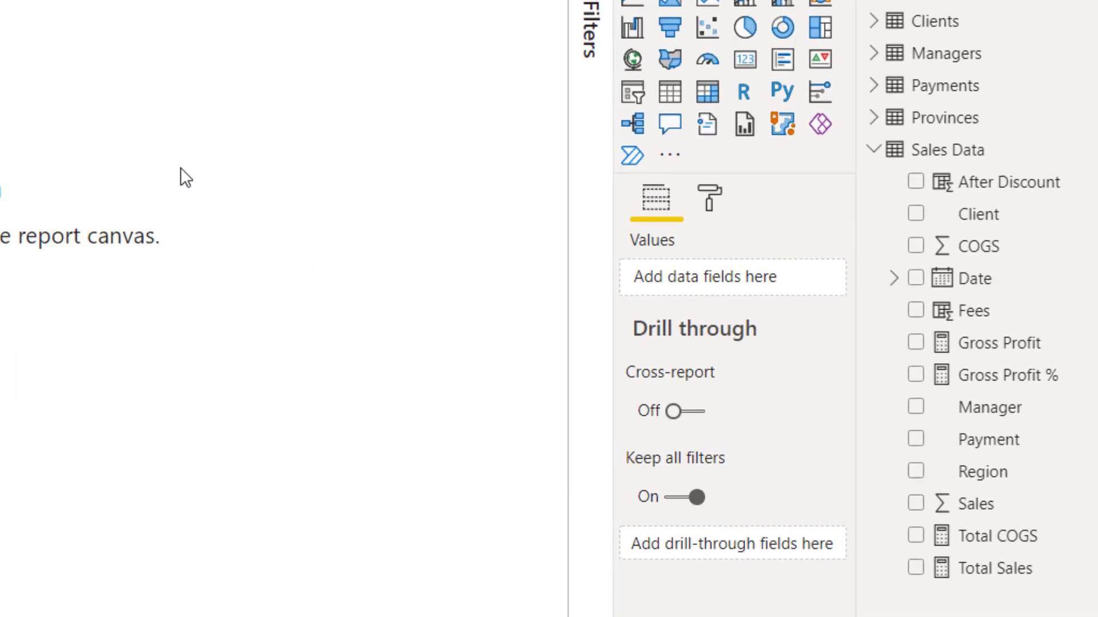
left_click(713, 200)
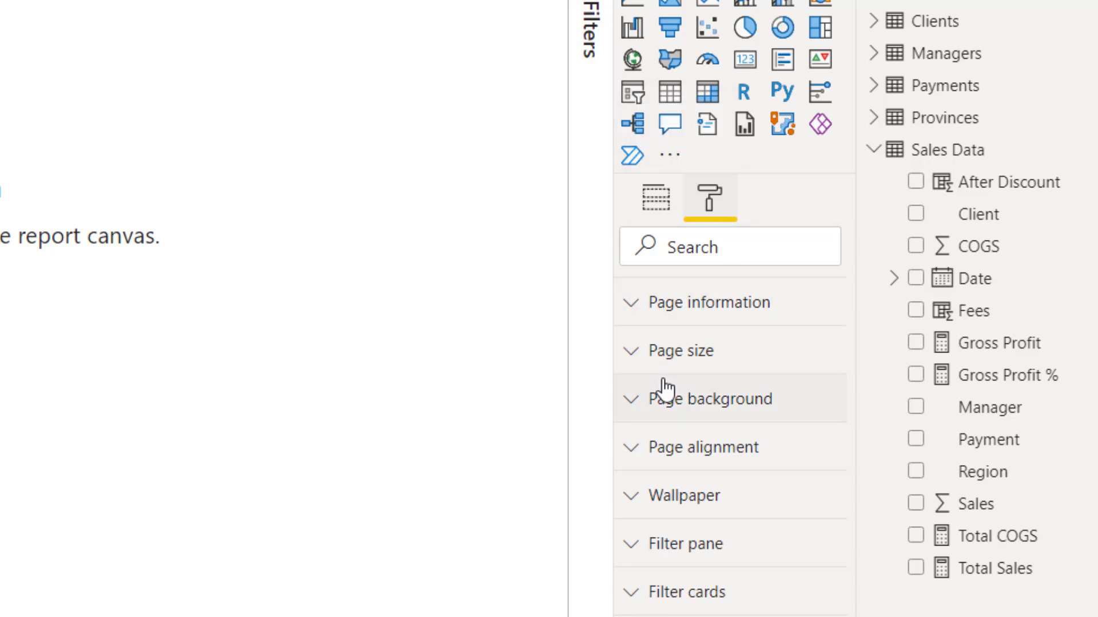
left_click(633, 410)
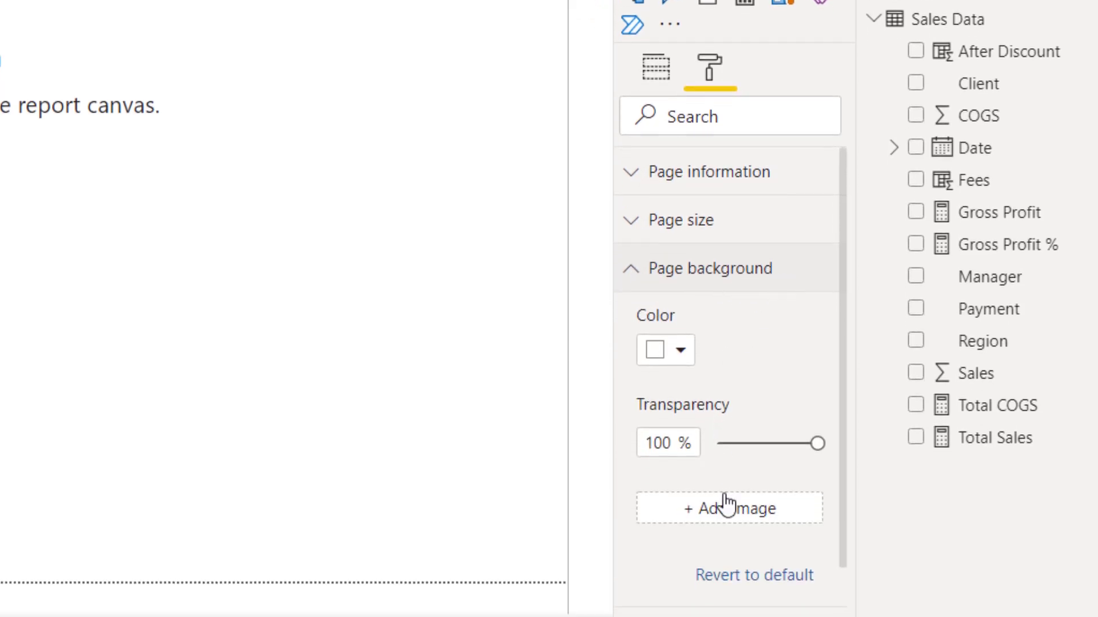
left_click(746, 521)
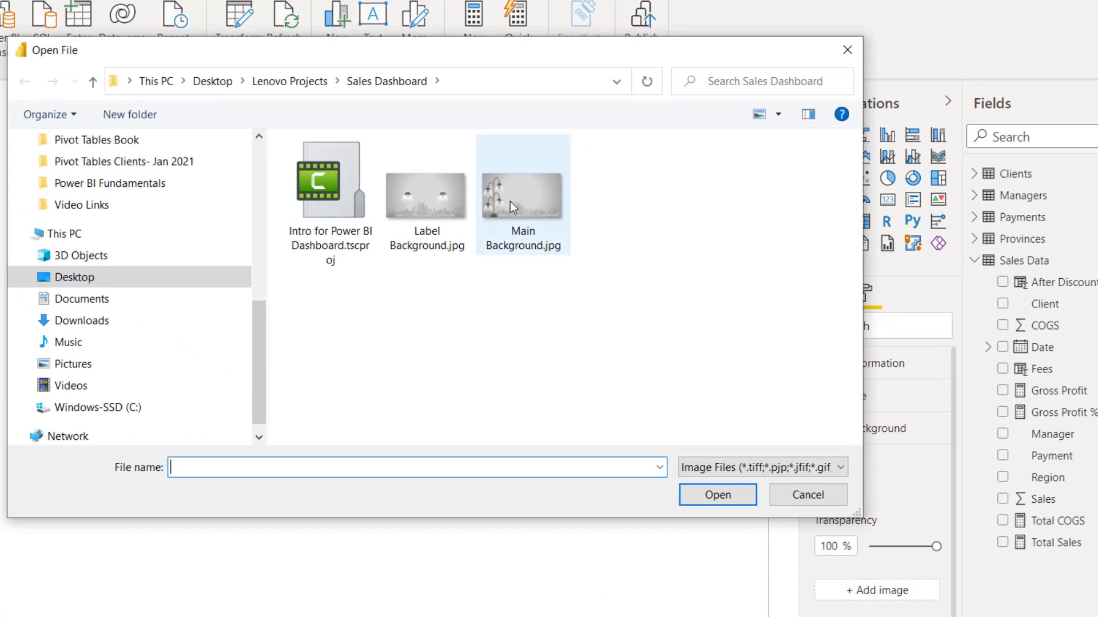
left_click(523, 208)
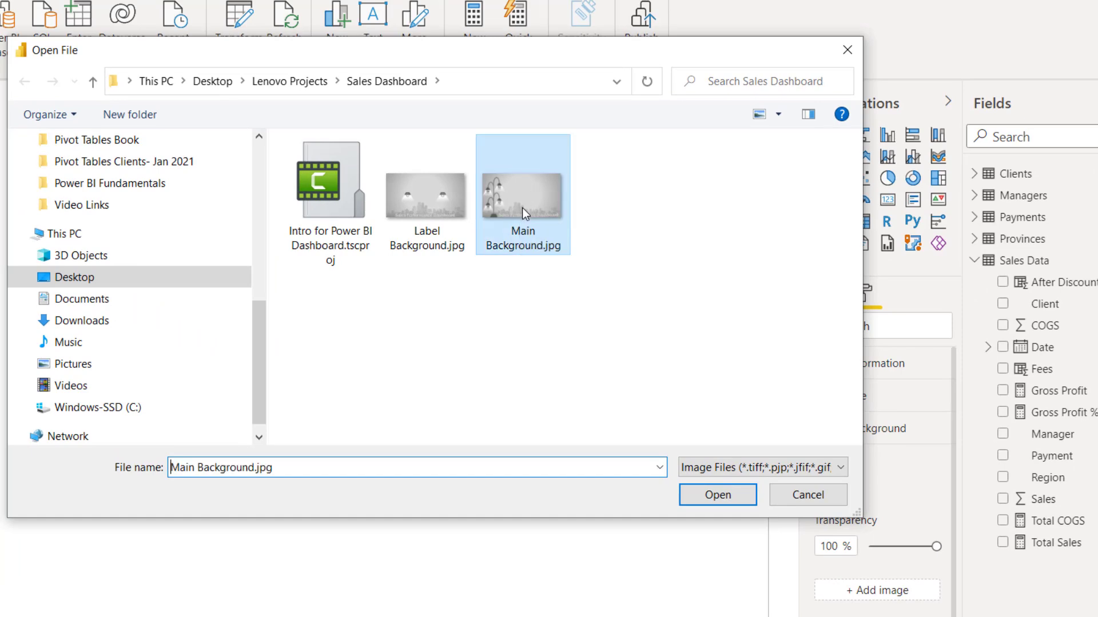
left_click(718, 495)
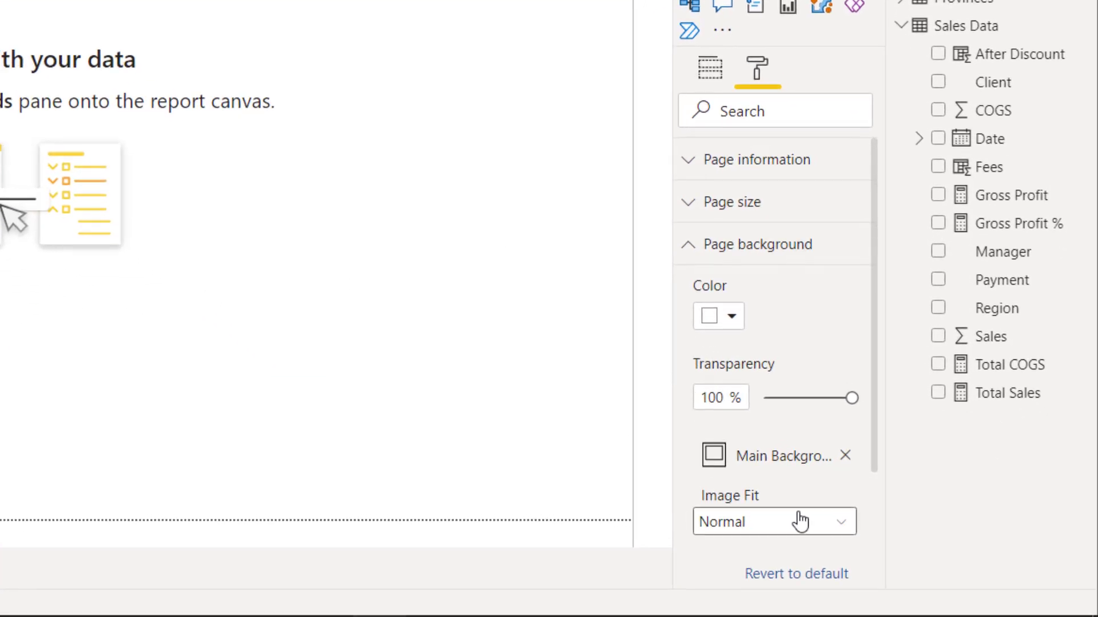
Set the page background's image fit to Fit and its transparency to 0%.
left_click(838, 528)
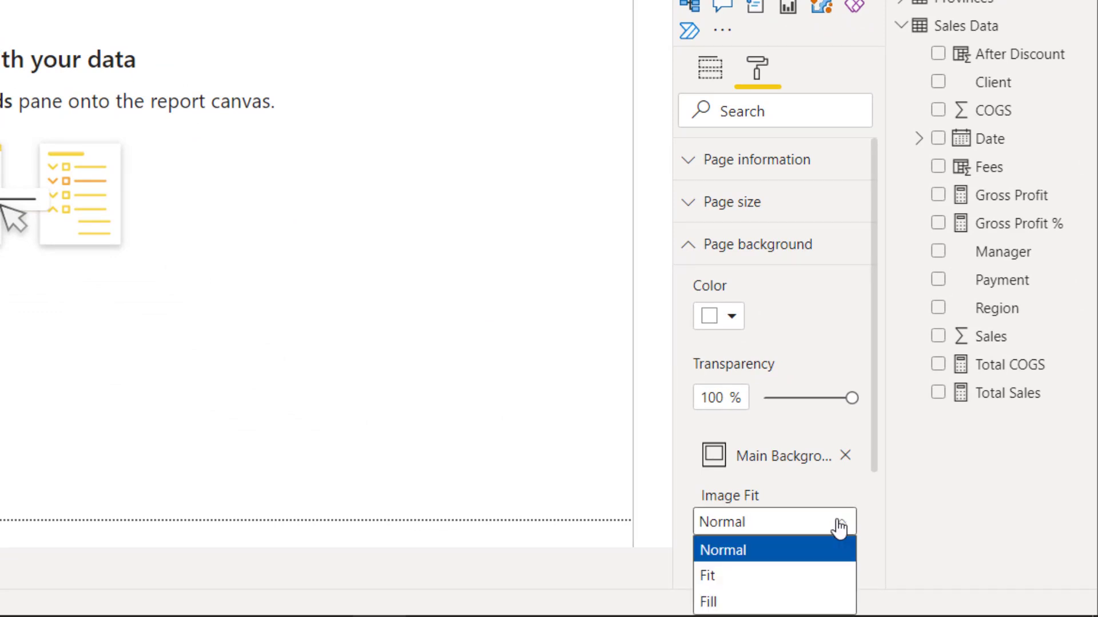
left_click(722, 577)
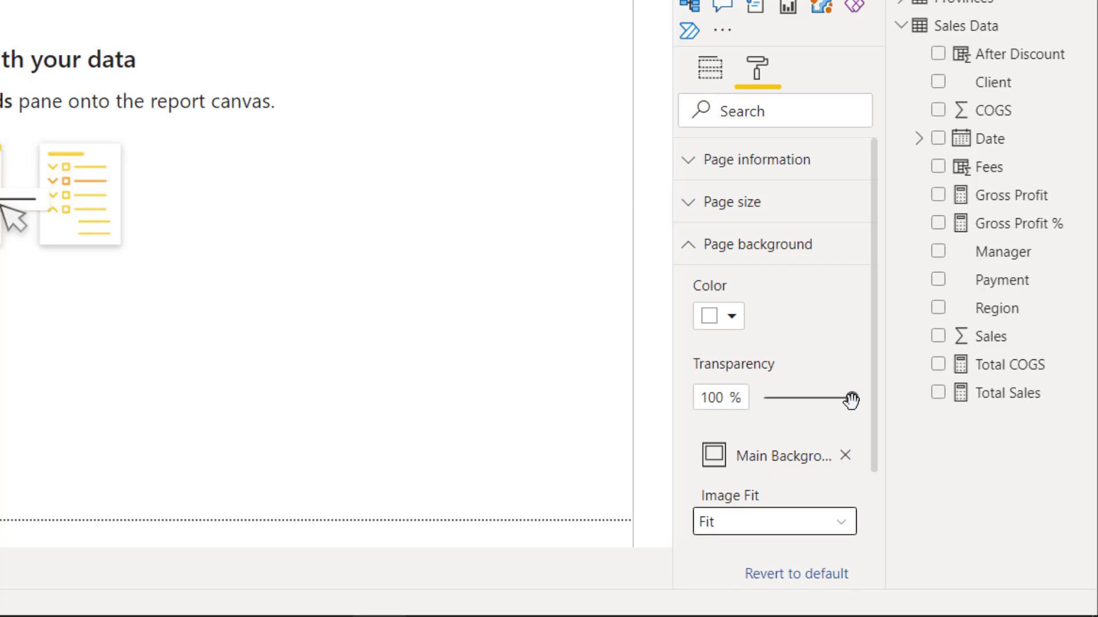
left_click_drag(852, 401, 764, 402)
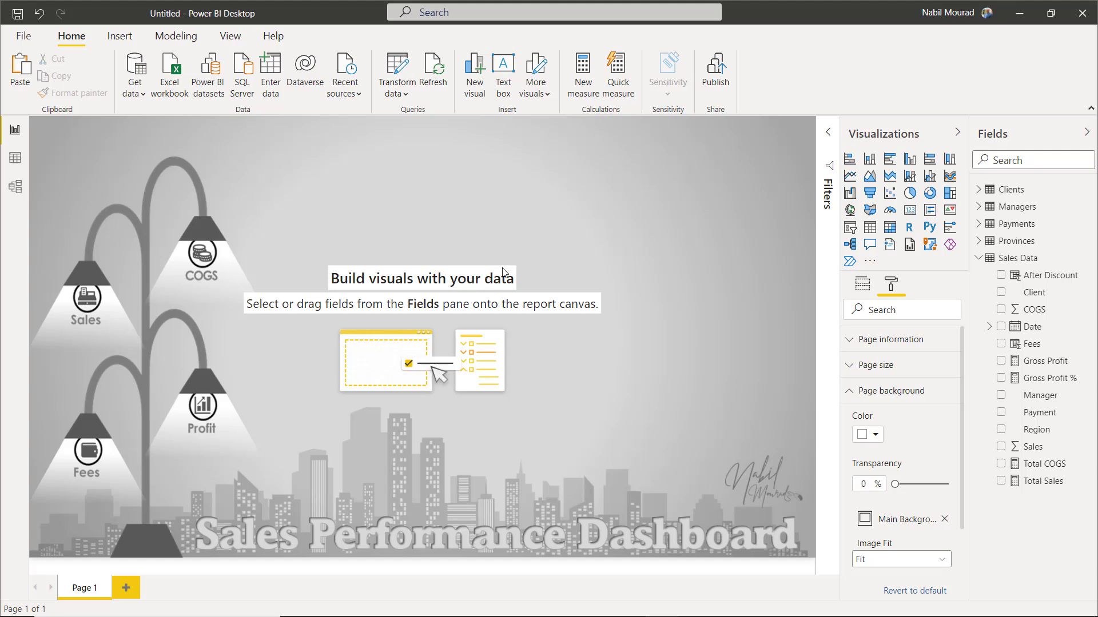
Insert a card visual in the open area of the report page and fill it with the Sales field.
left_click(911, 211)
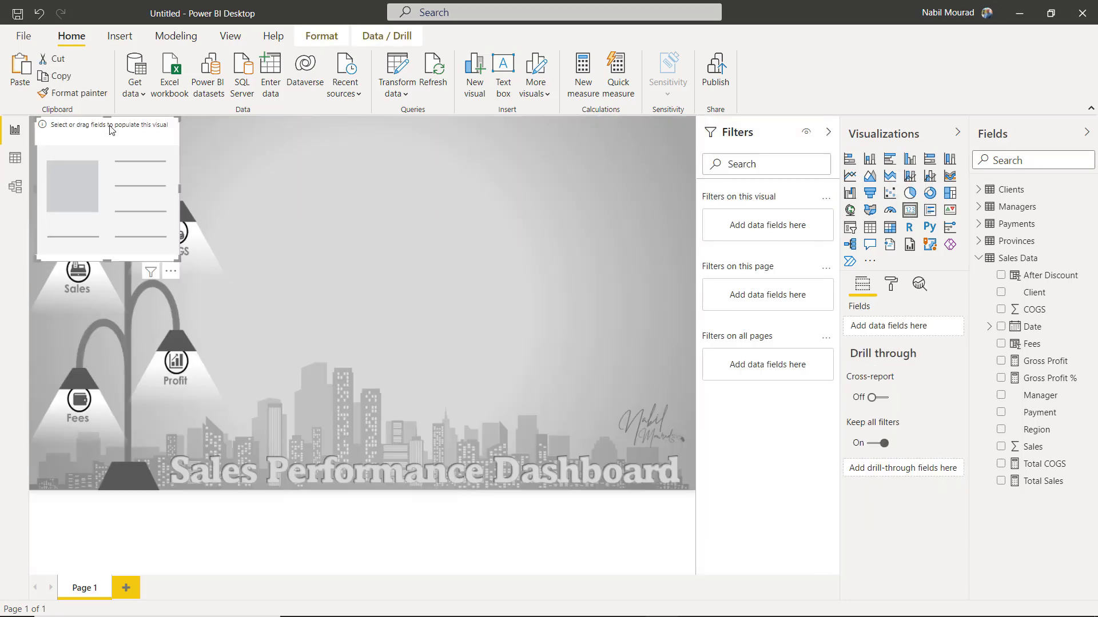
left_click_drag(120, 127, 477, 210)
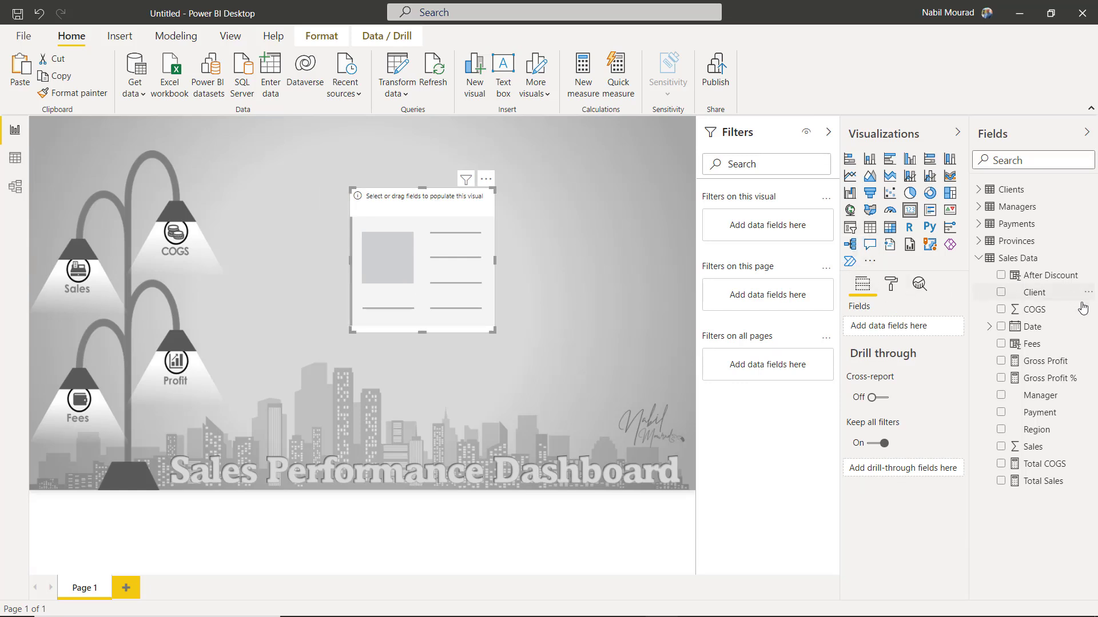
left_click(1001, 446)
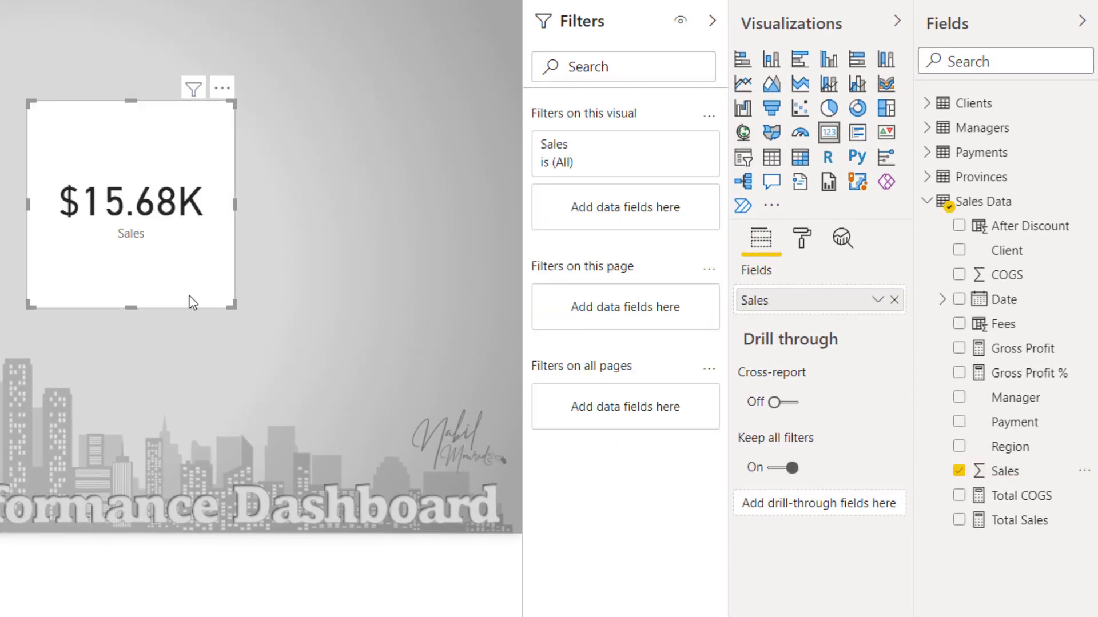
Turn off the category label and the background of the Sales card.
left_click(802, 239)
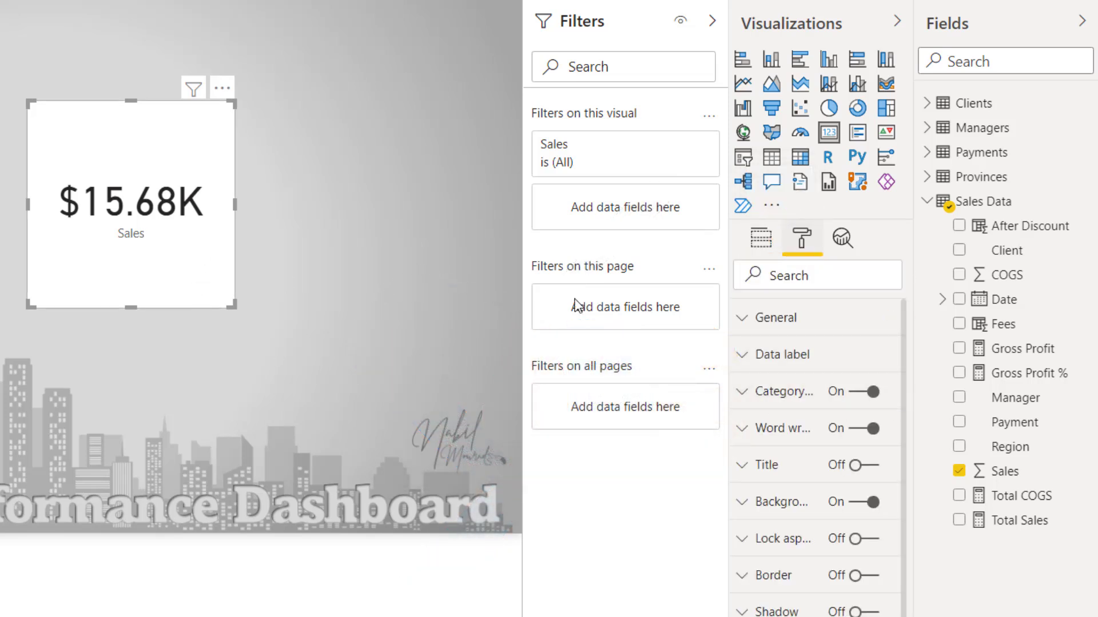
left_click(852, 393)
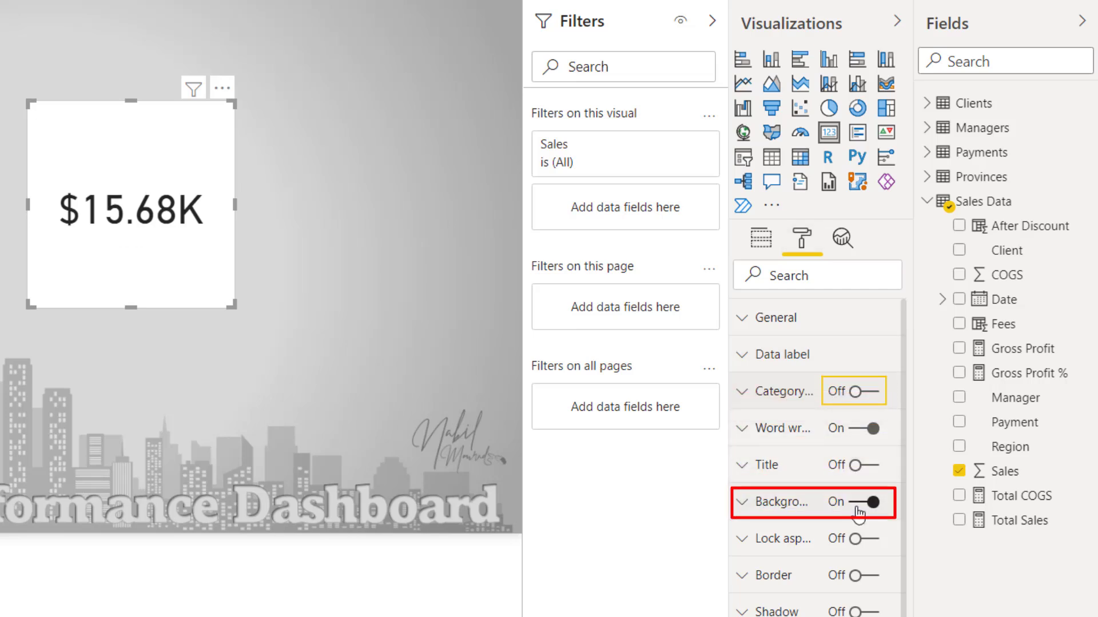
left_click(856, 503)
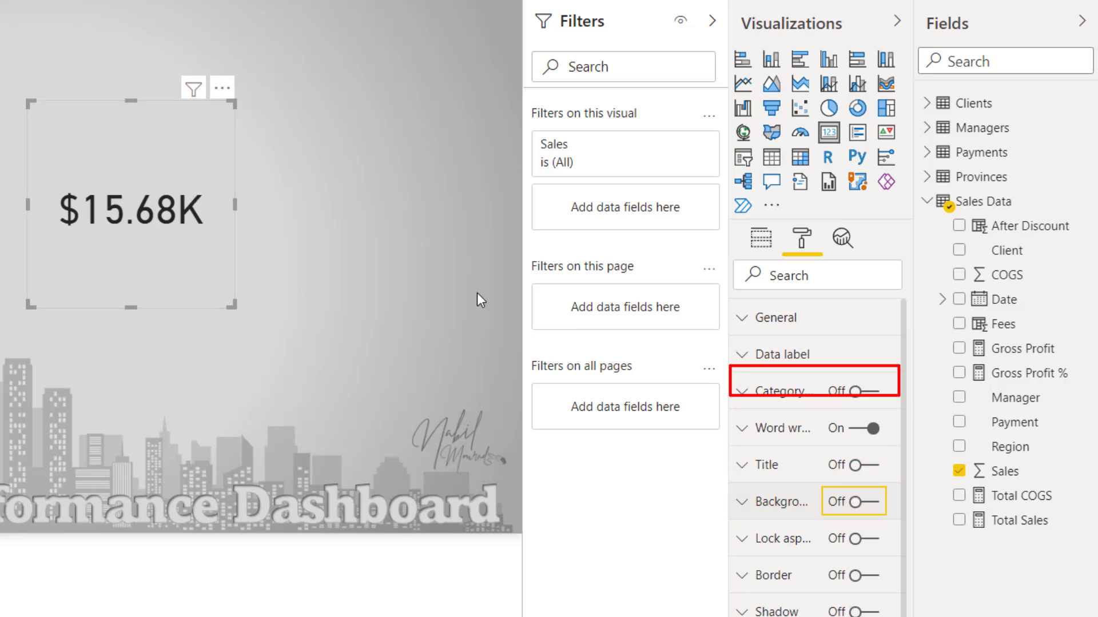
Set the Sales card's data label text size to 18 pt, and shrink the card to fit beneath the Sales lamp caption.
left_click(742, 355)
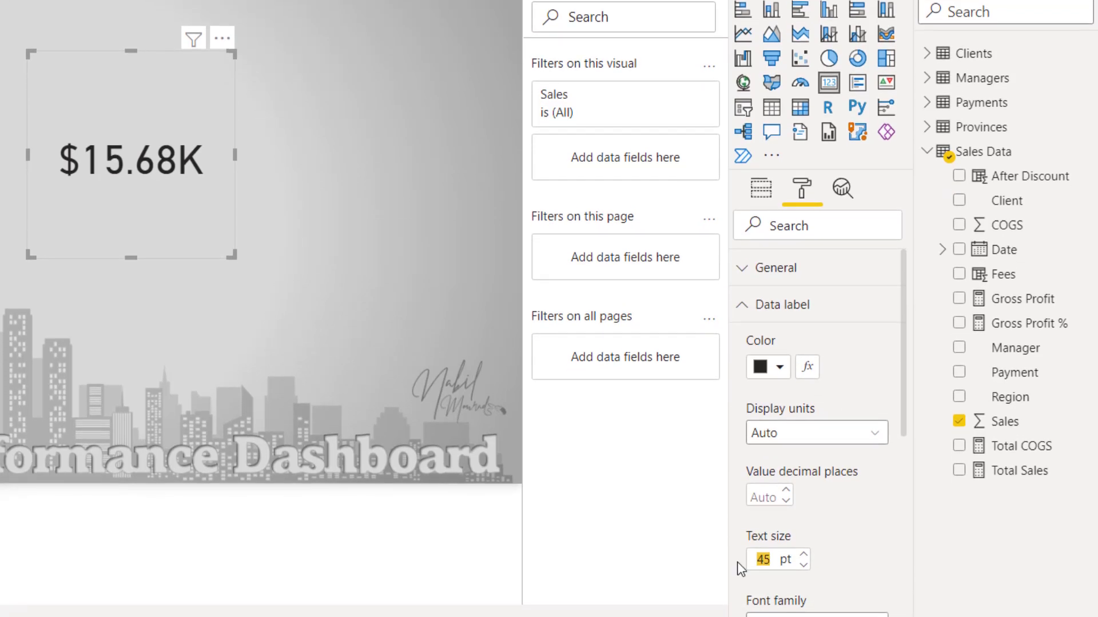
type("18")
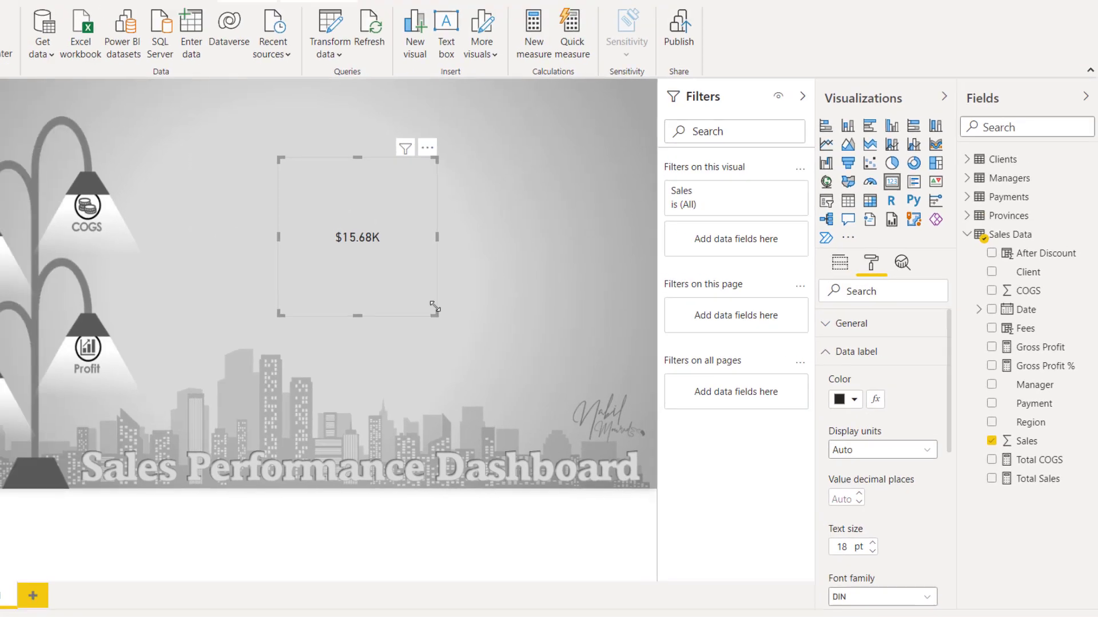
left_click_drag(234, 257, 126, 94)
left_click_drag(396, 201, 97, 294)
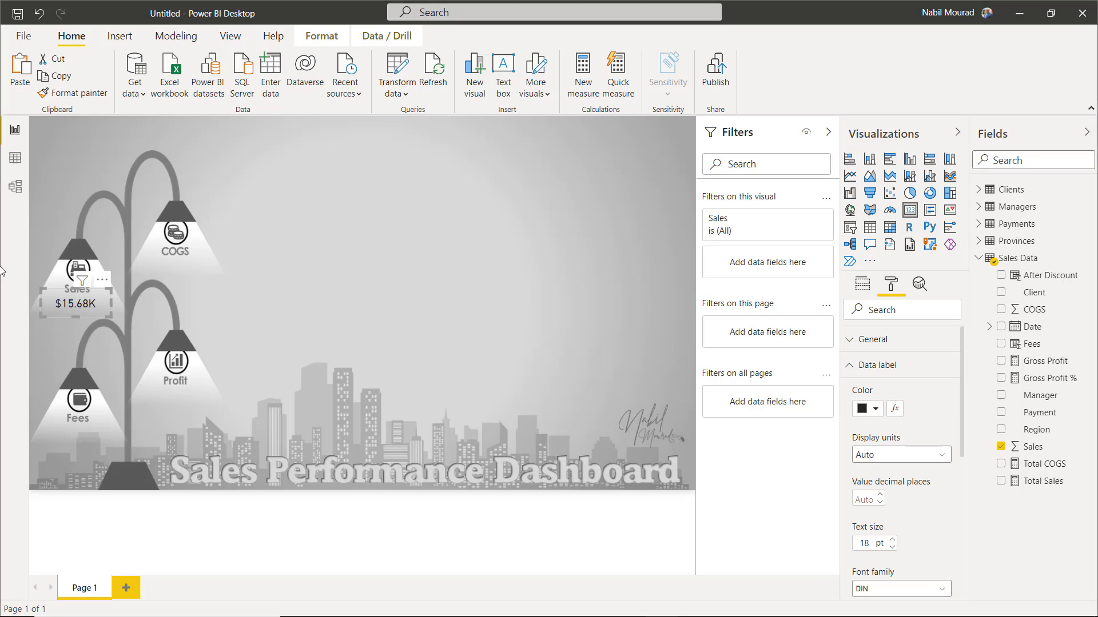
Duplicate the Sales card, replace its field with COGS, and place the copy beneath the COGS lamp caption.
left_click(67, 78)
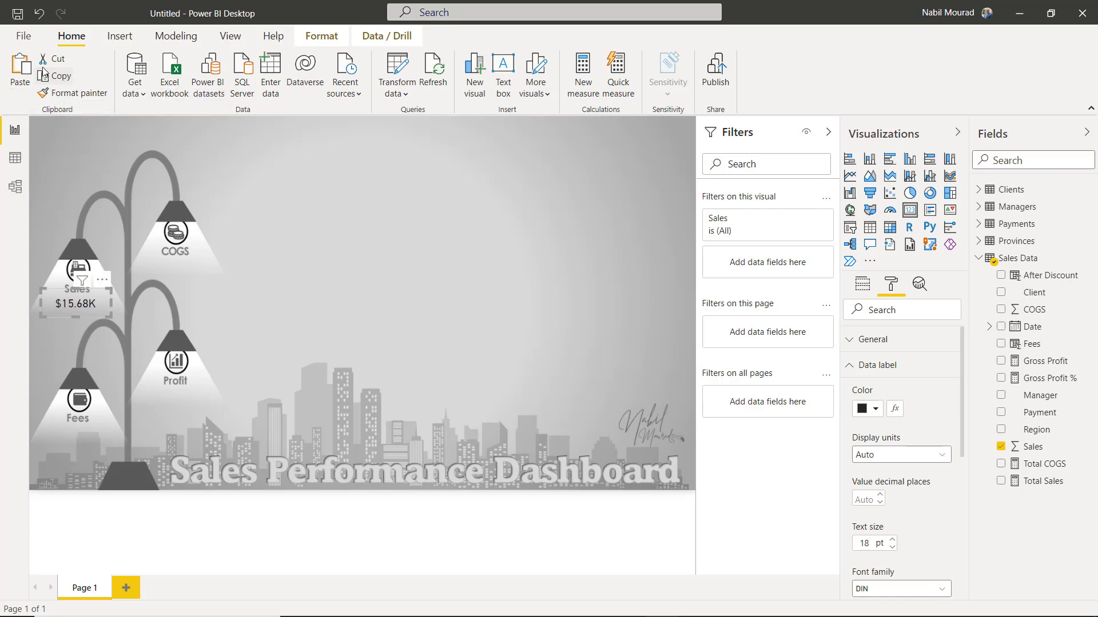
left_click(20, 70)
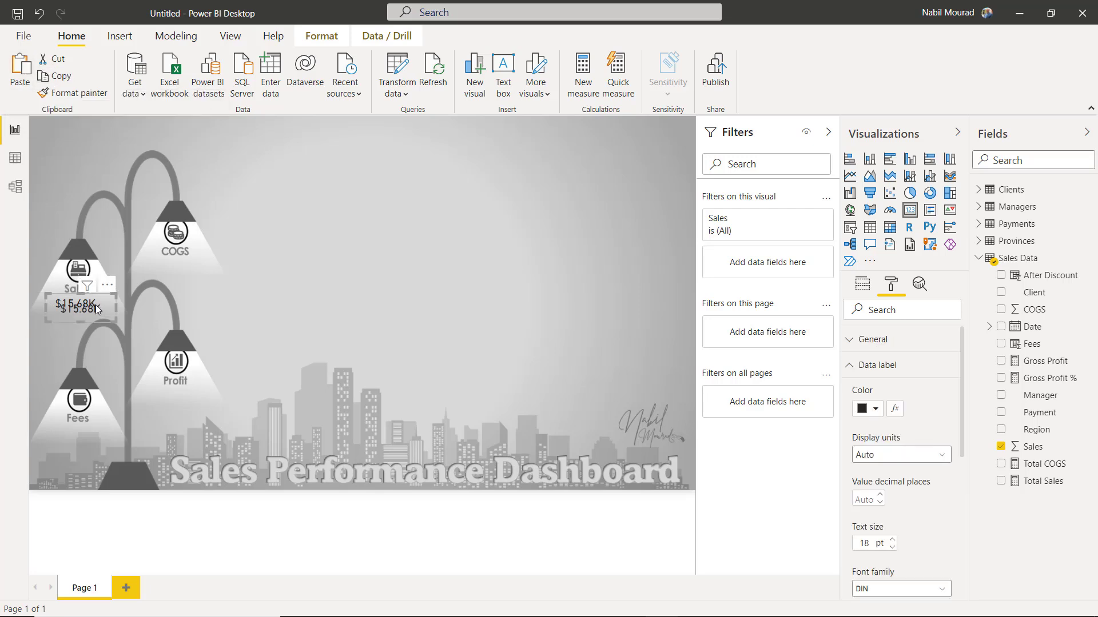
left_click_drag(103, 302, 486, 293)
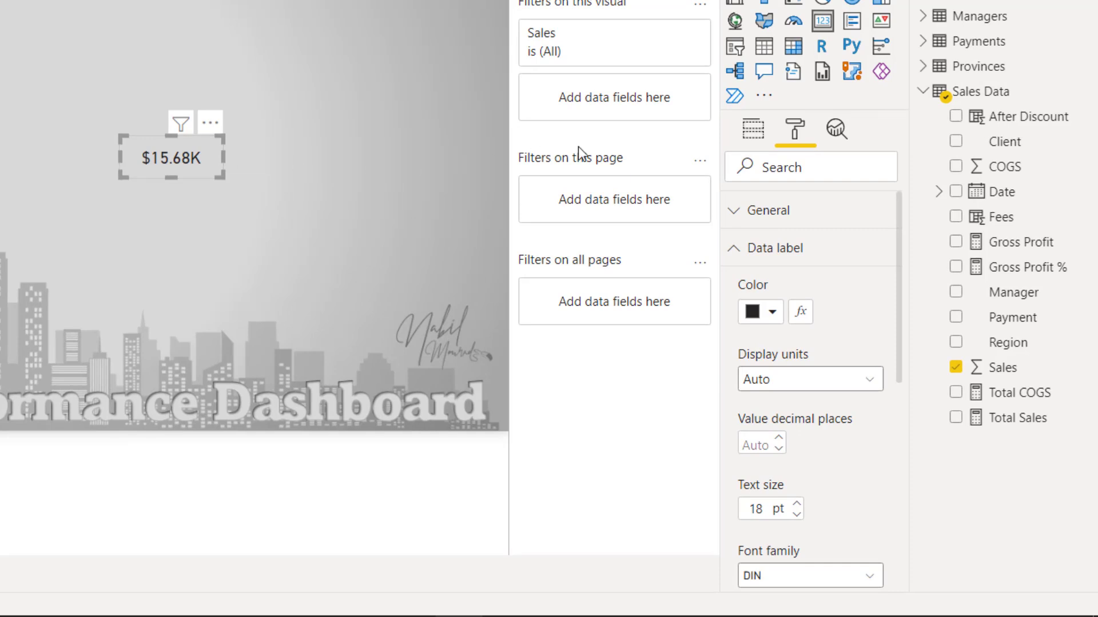
left_click(753, 131)
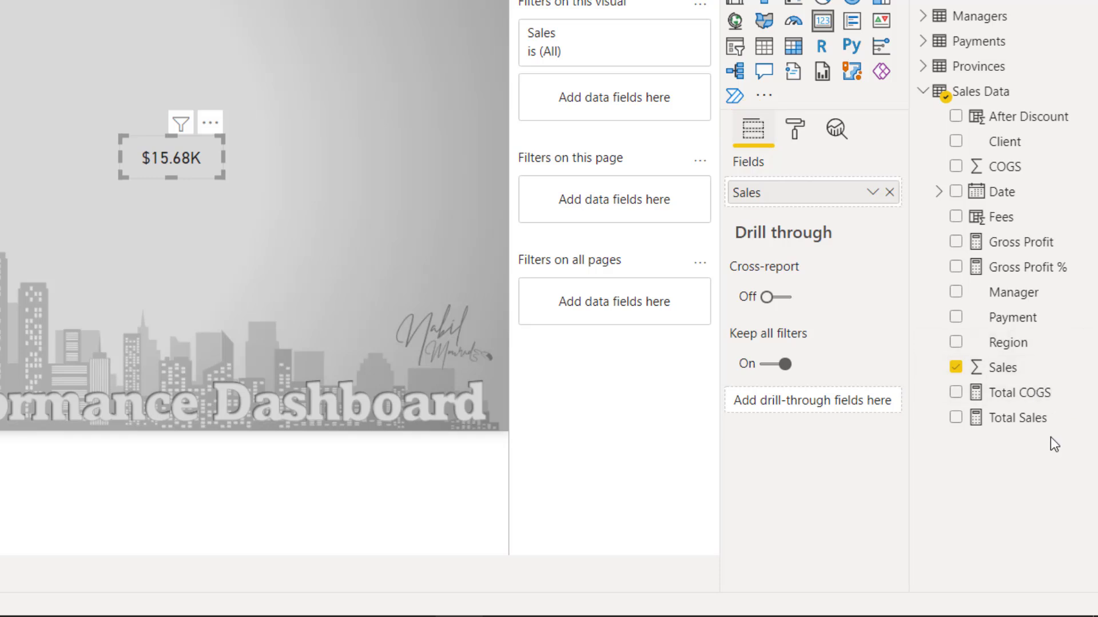
left_click_drag(1004, 167, 808, 196)
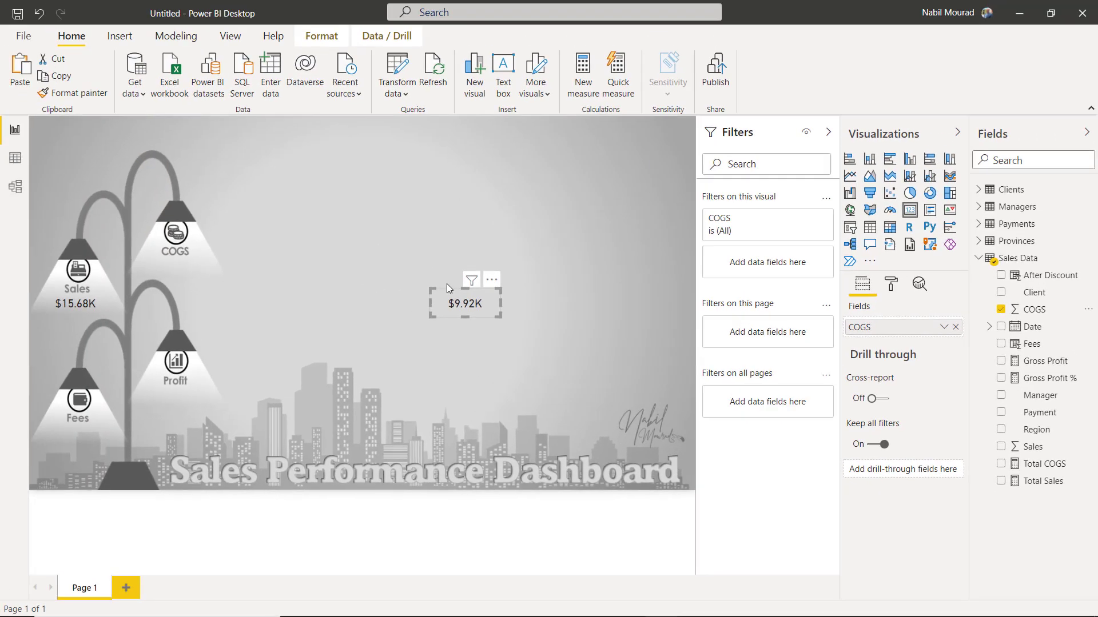
left_click_drag(474, 302, 183, 259)
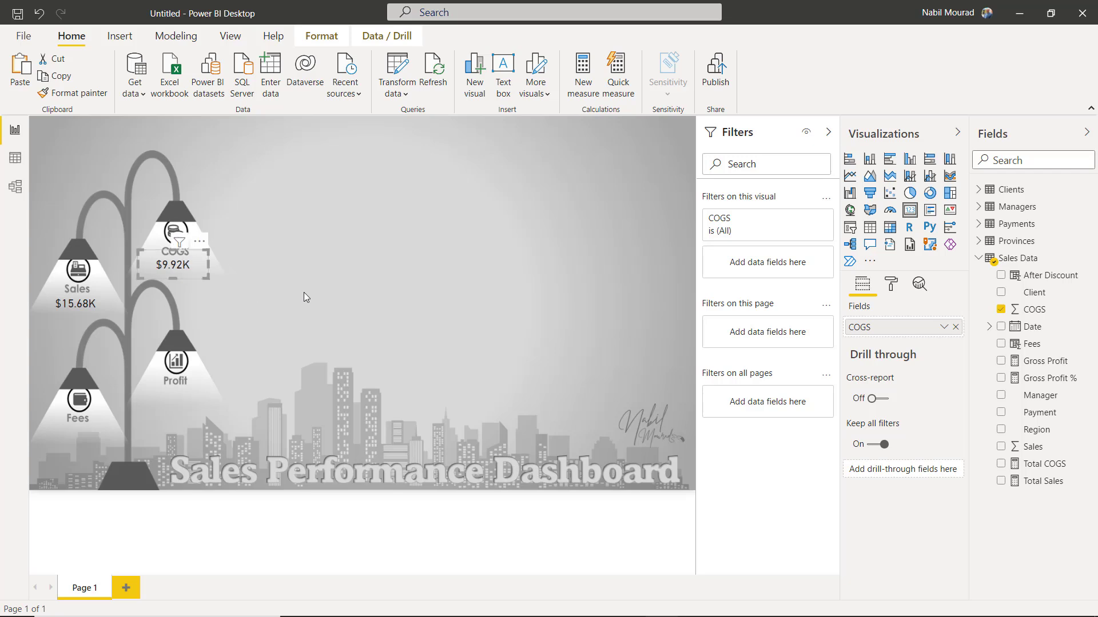
Duplicate the COGS card, replace its field with Gross Profit, and place the copy beneath the Profit lamp caption.
left_click(52, 75)
left_click(15, 62)
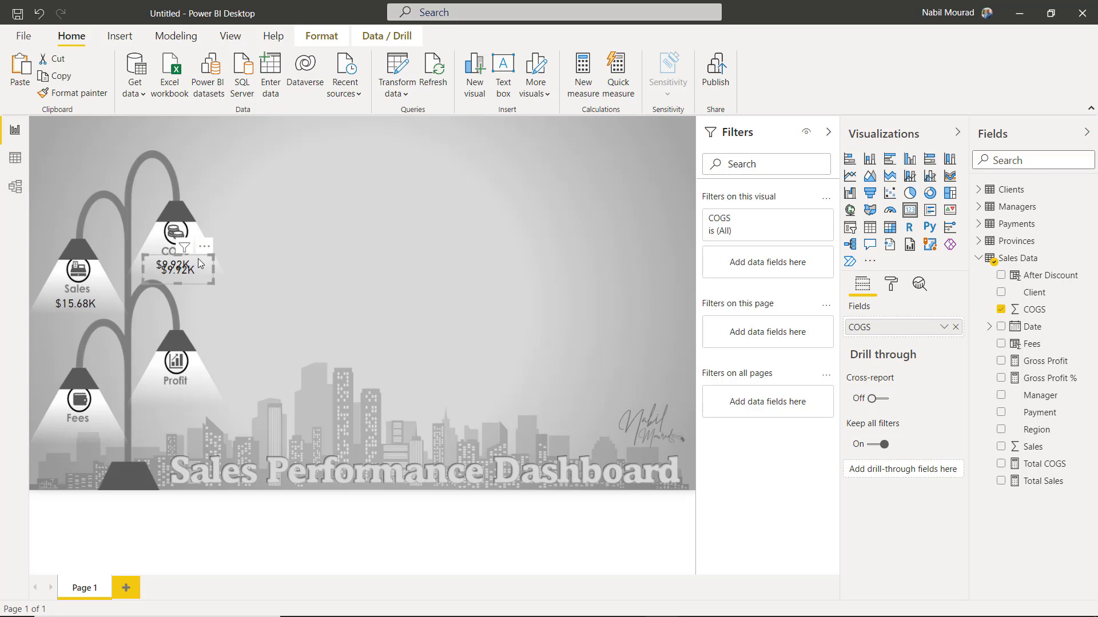
left_click_drag(211, 267, 500, 316)
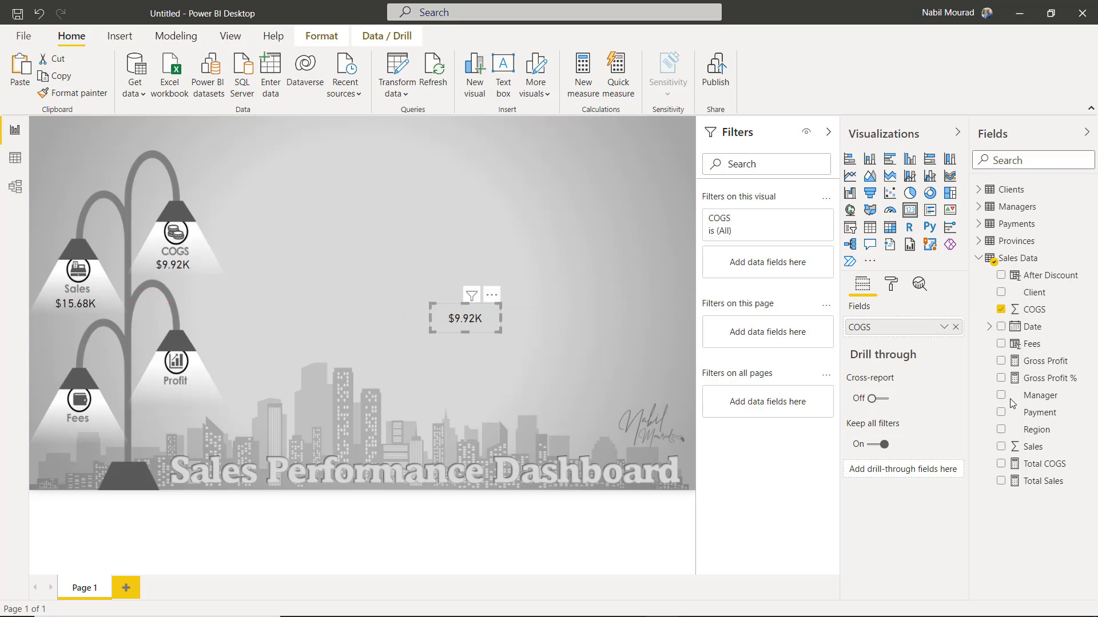
left_click_drag(1023, 361, 889, 334)
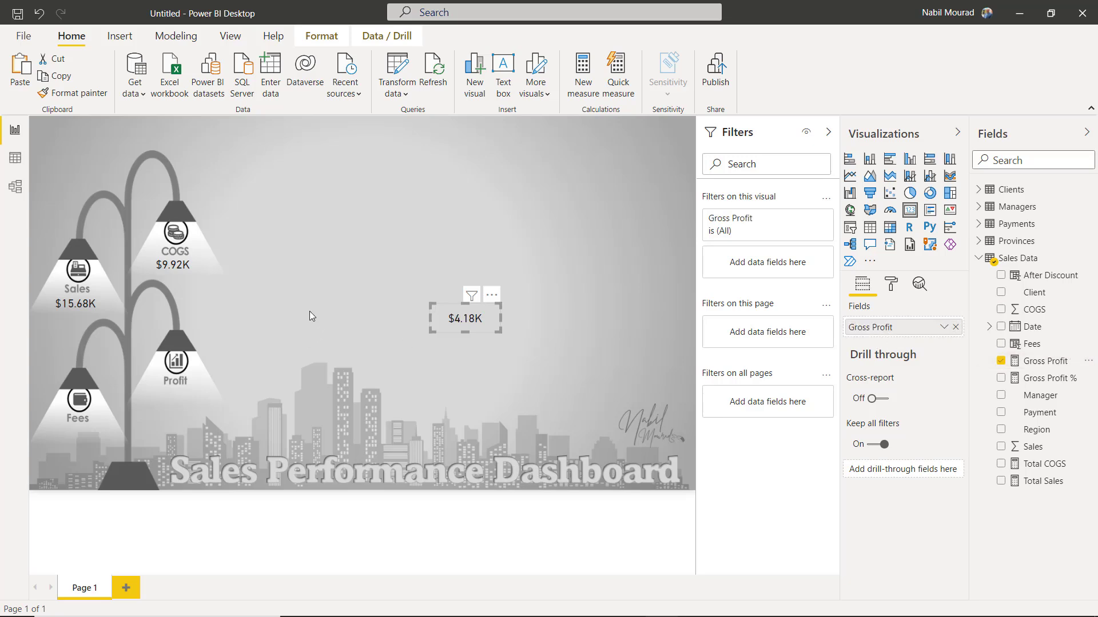
mouse_move(482, 311)
left_mouse_down()
mouse_move(380, 406)
mouse_move(211, 378)
mouse_move(192, 390)
left_mouse_up()
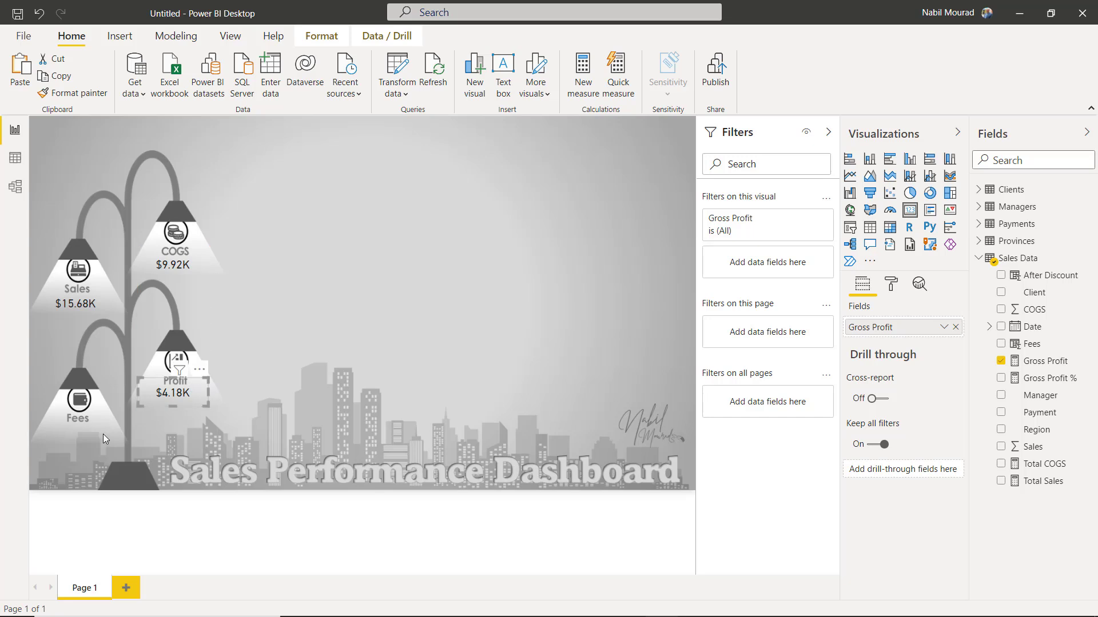
Duplicate the Gross Profit card, replace its field with Fees, and place the copy beneath the Fees lamp caption.
left_click(60, 76)
left_click(20, 68)
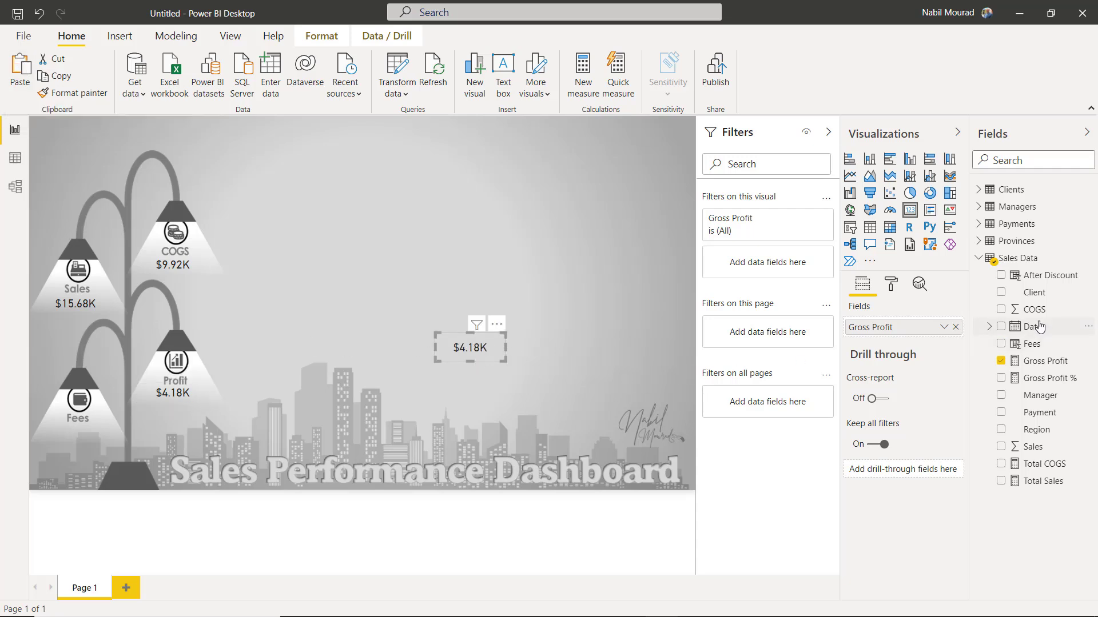
left_click_drag(1029, 345, 895, 331)
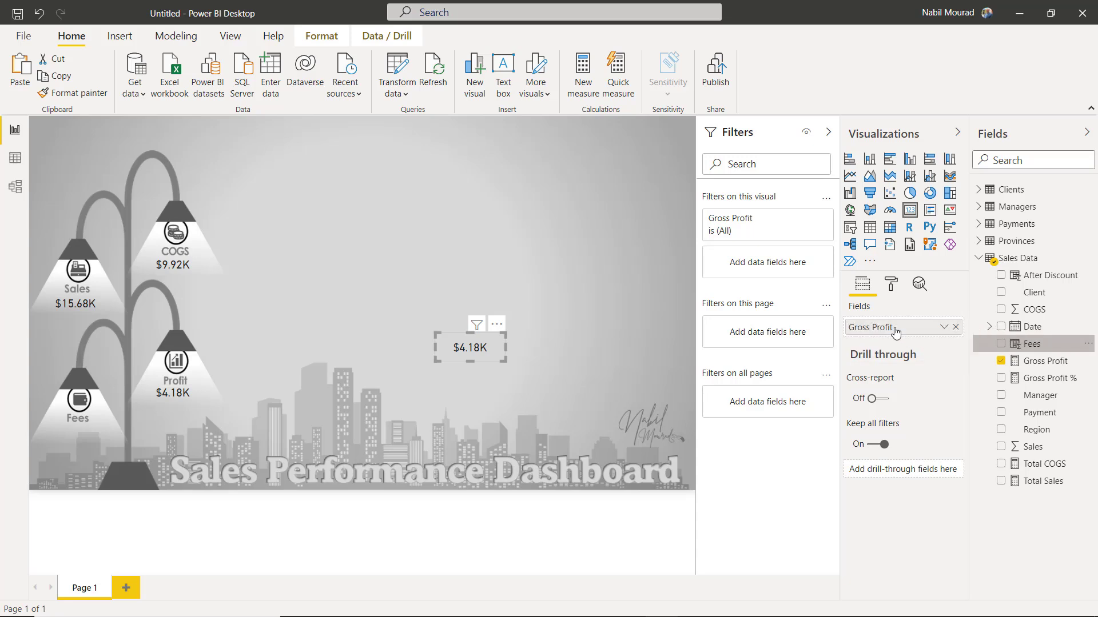
left_click_drag(478, 350, 83, 434)
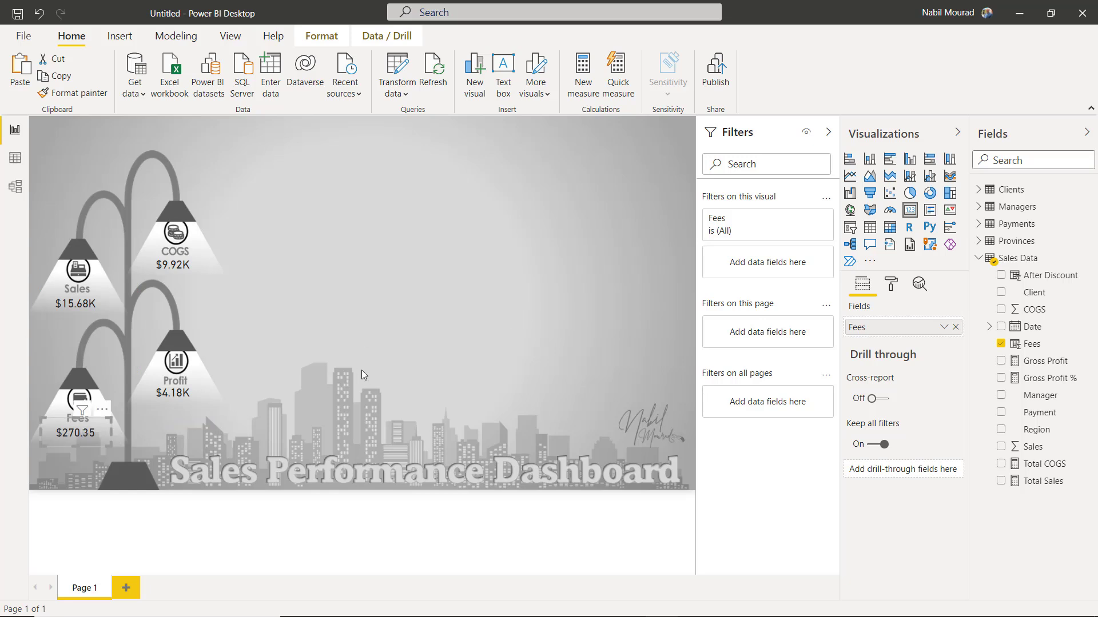
Insert a line and clustered column chart with the managers' Name as shared axis, Gross Profit as column values and Gross Profit % as line values.
left_click(303, 187)
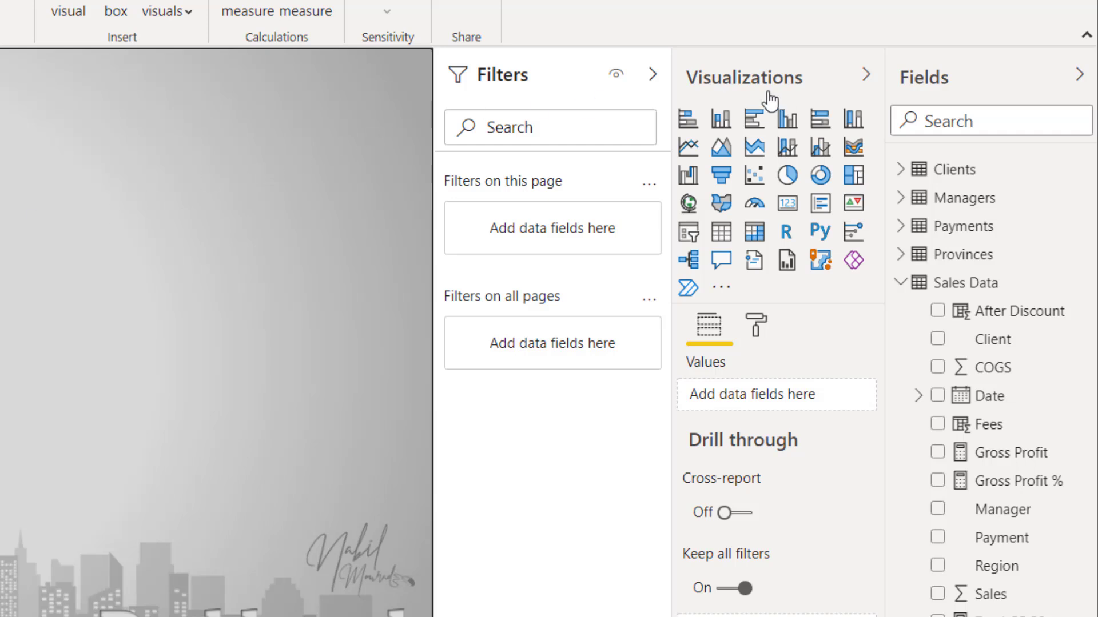
left_click(821, 149)
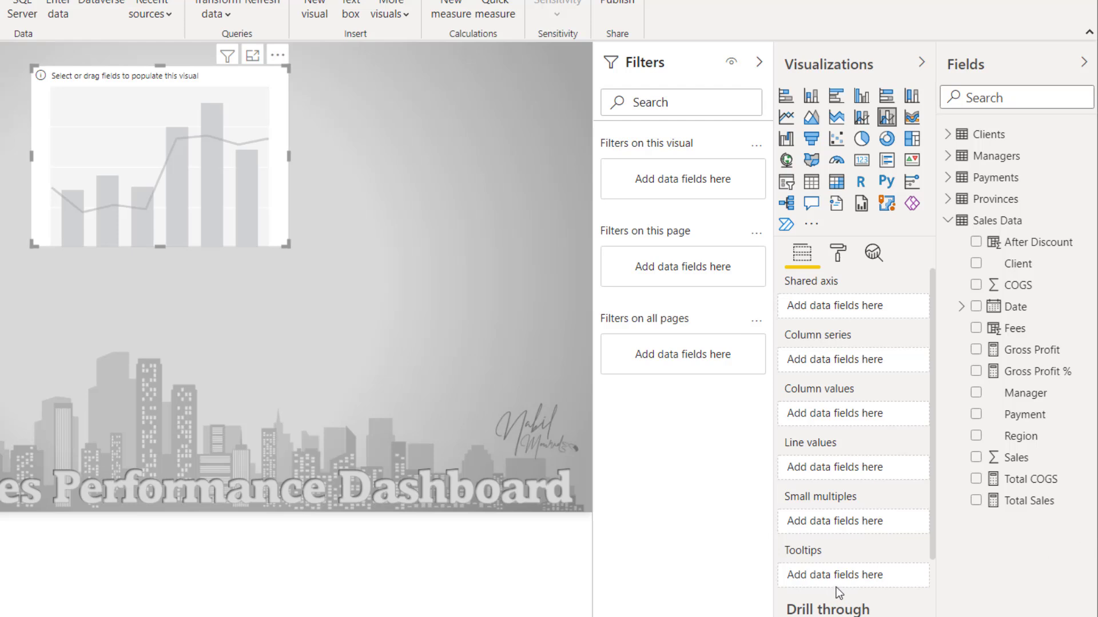
left_click(949, 157)
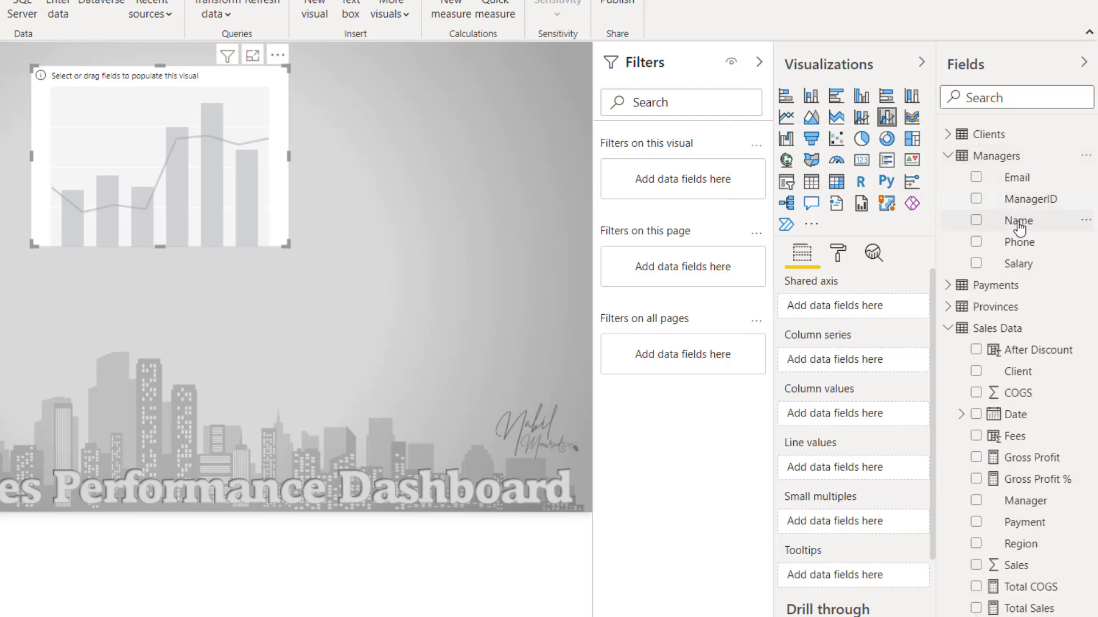
left_click_drag(1018, 227, 847, 311)
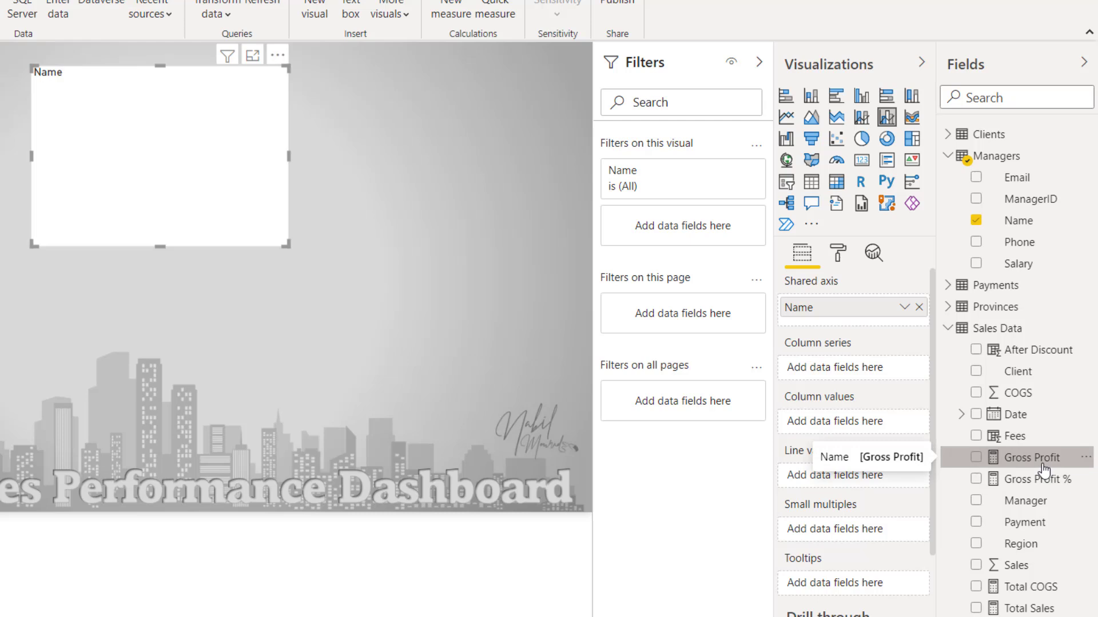
left_click_drag(1044, 470, 858, 424)
left_click_drag(1029, 480, 859, 479)
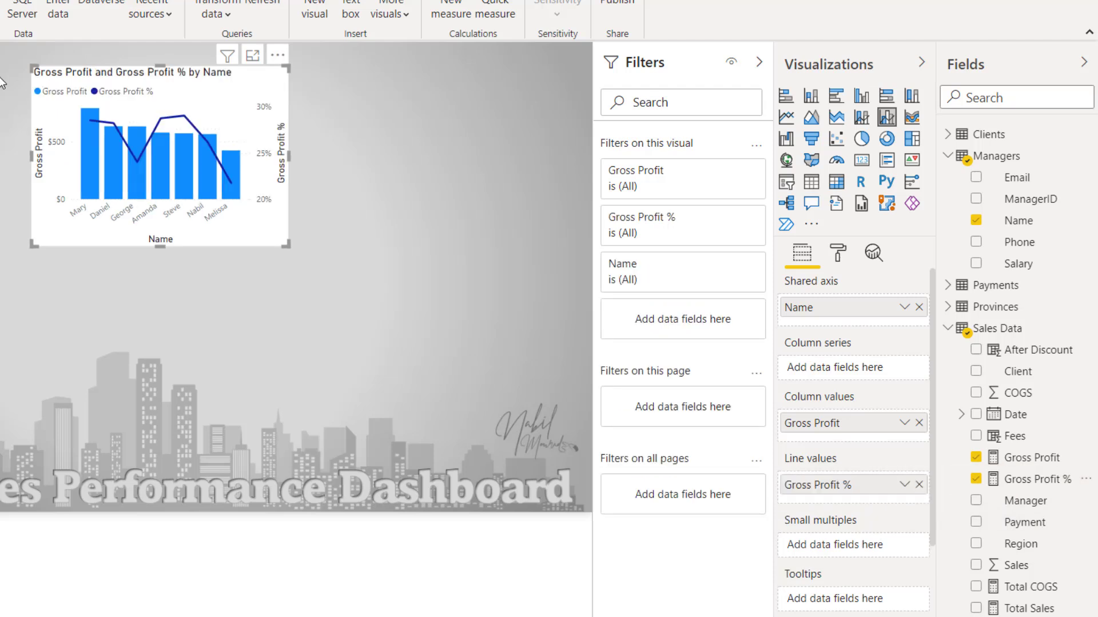
Turn off the legend of the Gross Profit combo chart.
mouse_move(210, 183)
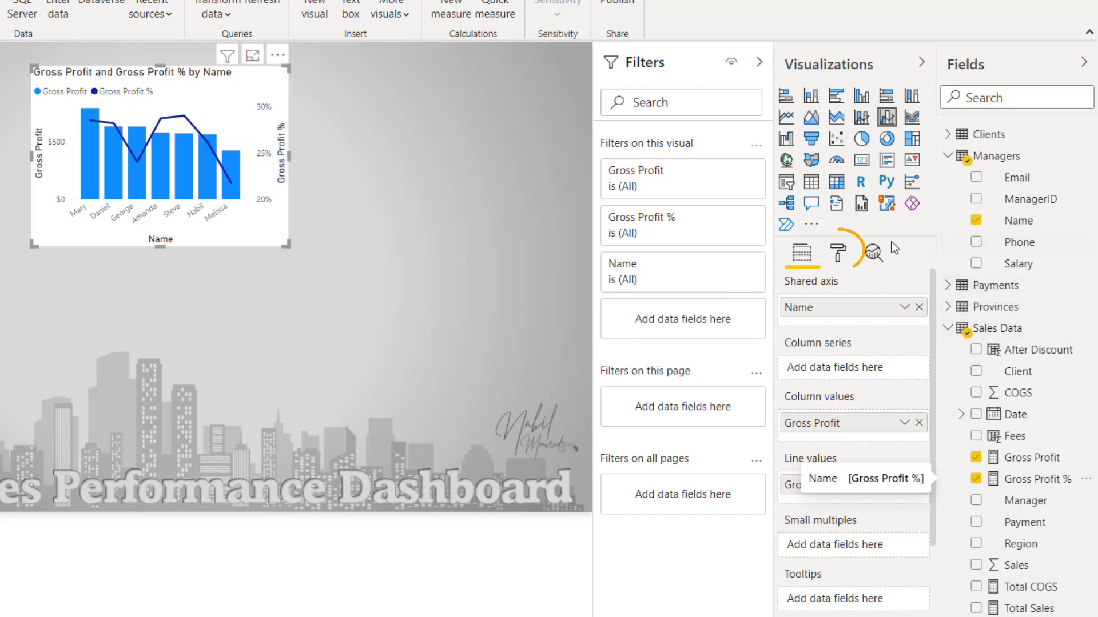
left_click(839, 253)
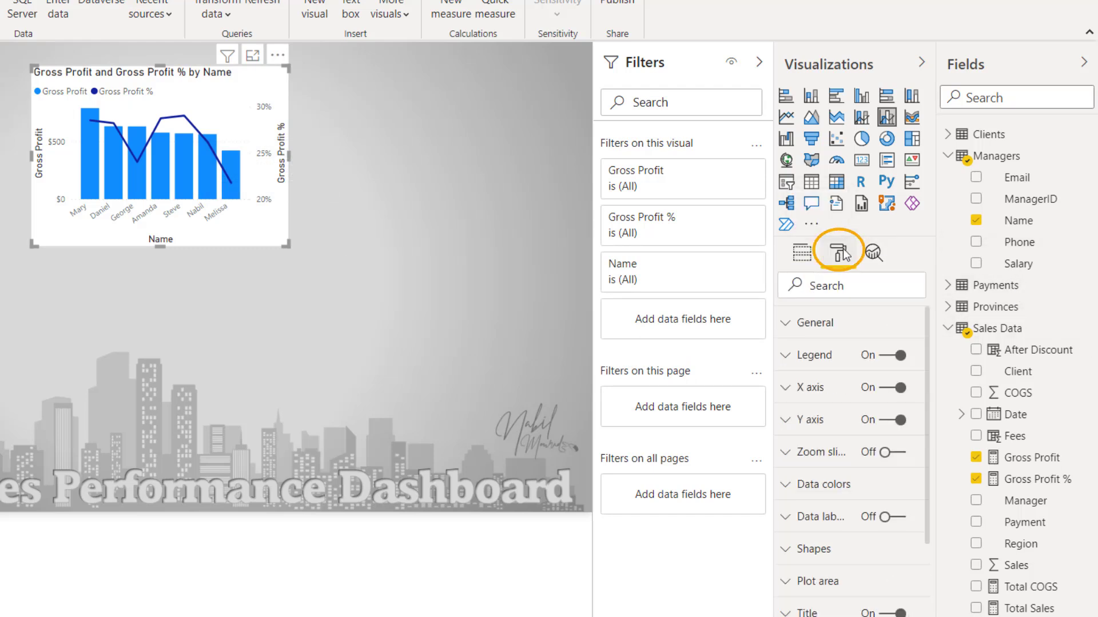
left_click(878, 359)
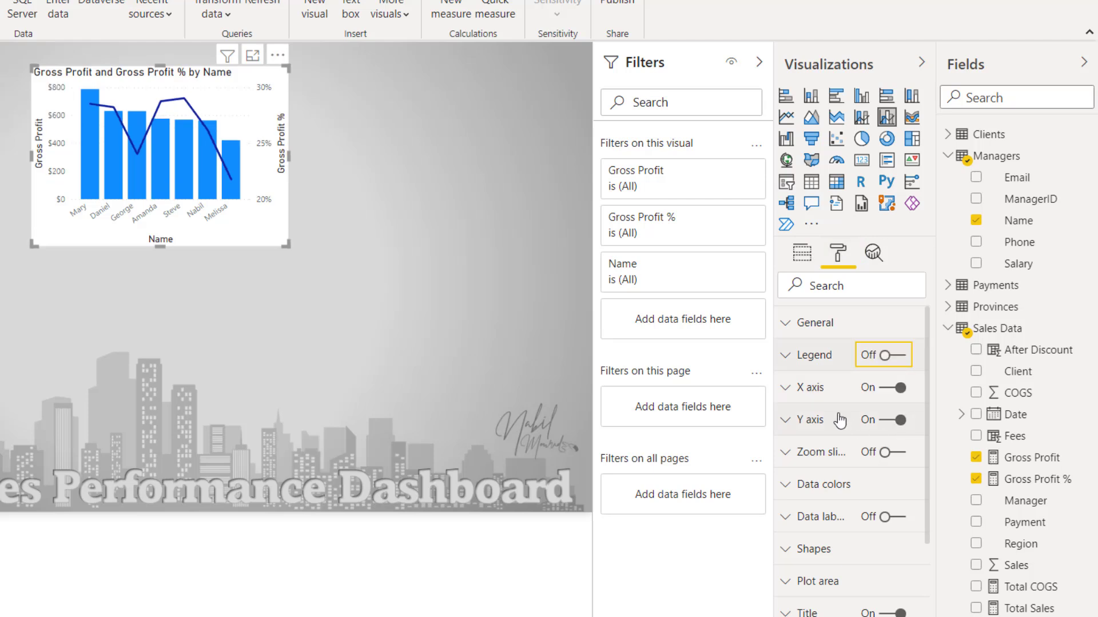
Set the chart's X axis label font to Segoe UI Bold and turn off the X axis title.
left_click(783, 388)
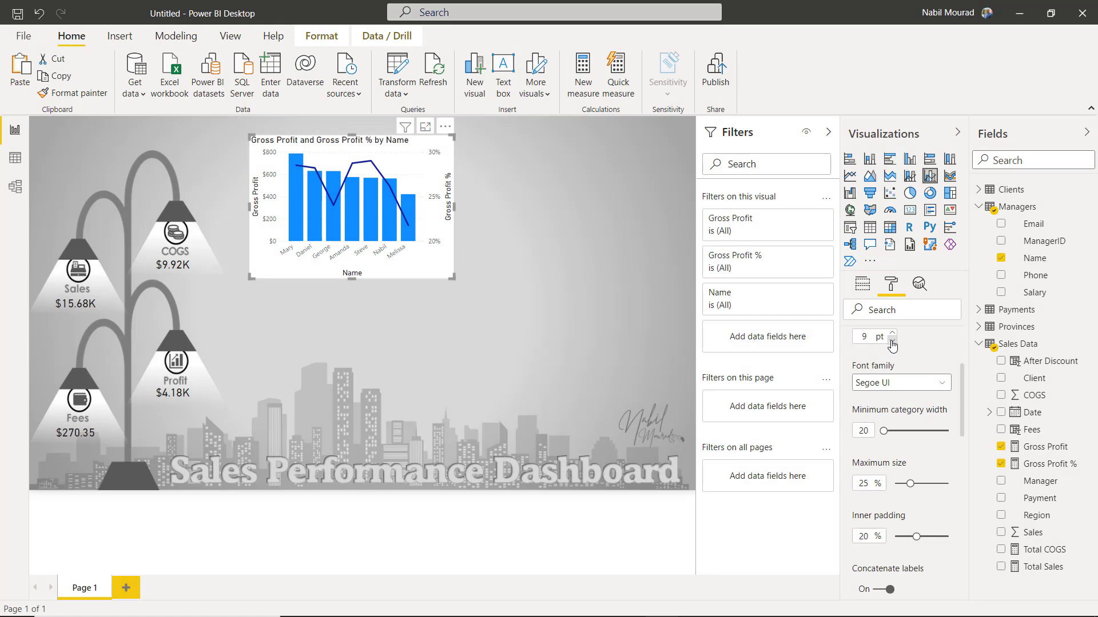
left_click(902, 383)
scroll(900, 543, "down", 5)
left_click(899, 574)
scroll(894, 486, "down", 5)
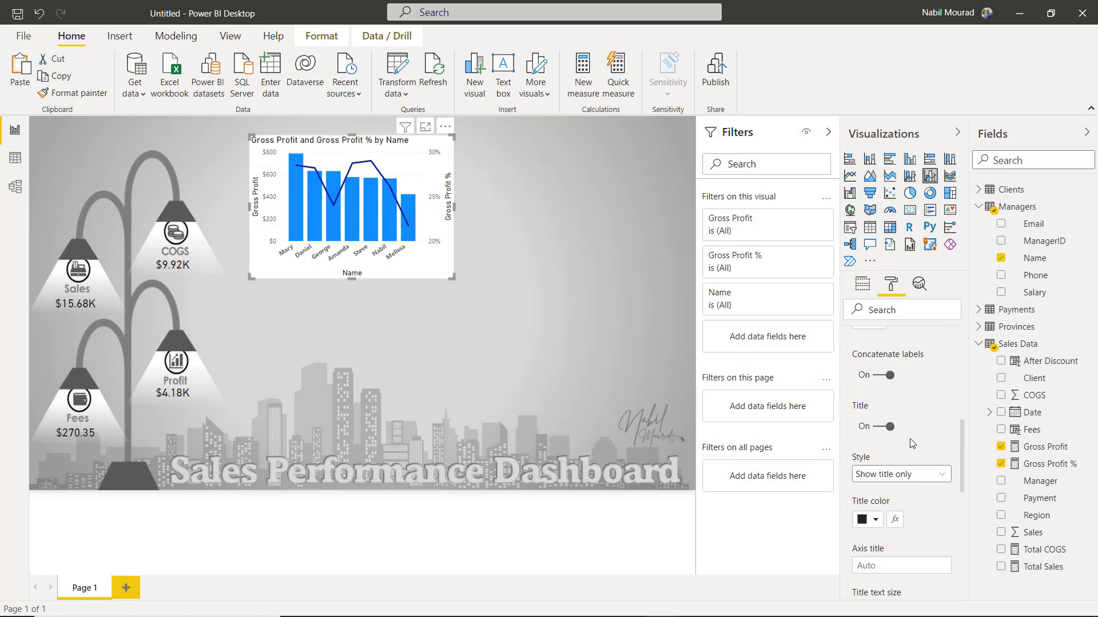
left_click(876, 428)
scroll(876, 428, "up", 10)
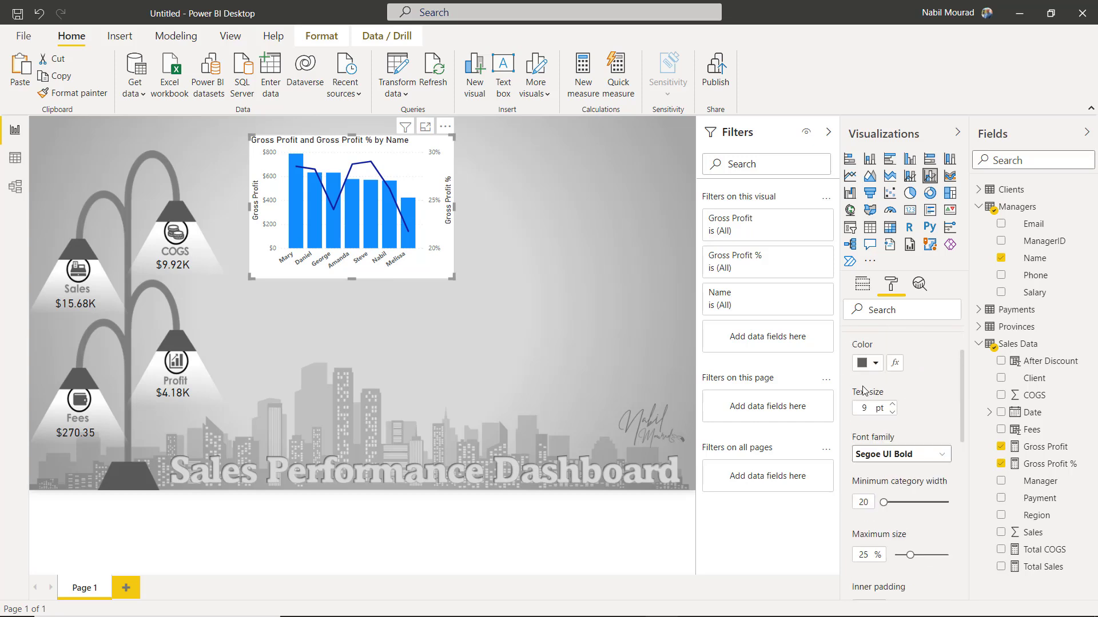
left_click(852, 395)
Set the font family of the chart's Y axis labels to Segoe UI Bold.
left_click(849, 345)
scroll(921, 385, "down", 5)
left_click(916, 458)
scroll(900, 343, "down", 5)
left_click(892, 317)
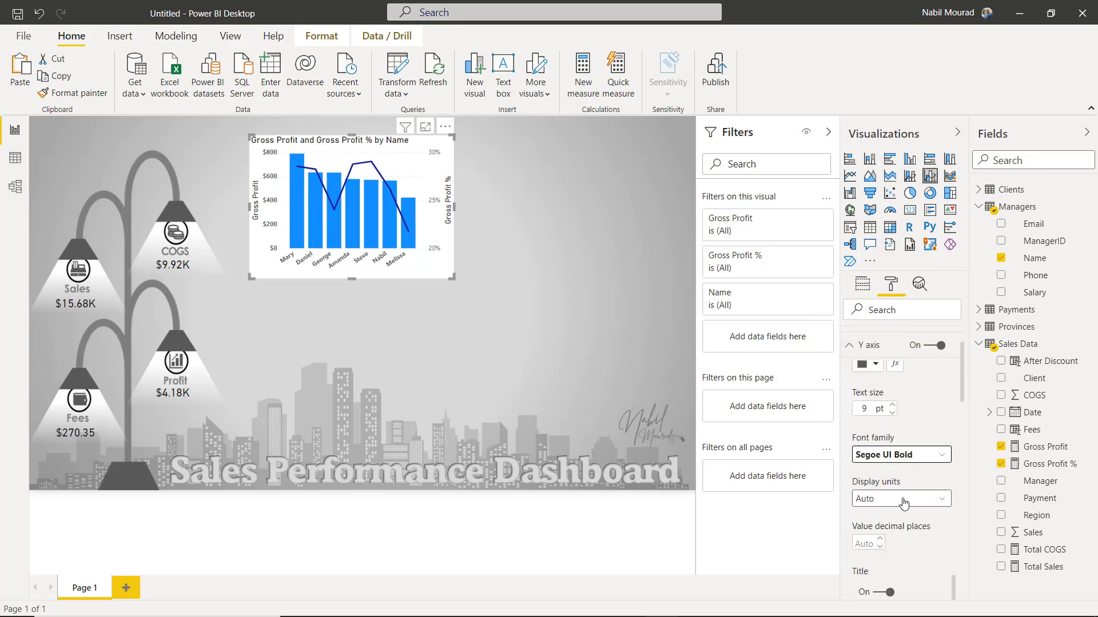
Set the font family of the Gross Profit Y axis title to Segoe UI Bold.
scroll(917, 518, "down", 3)
scroll(916, 519, "down", 3)
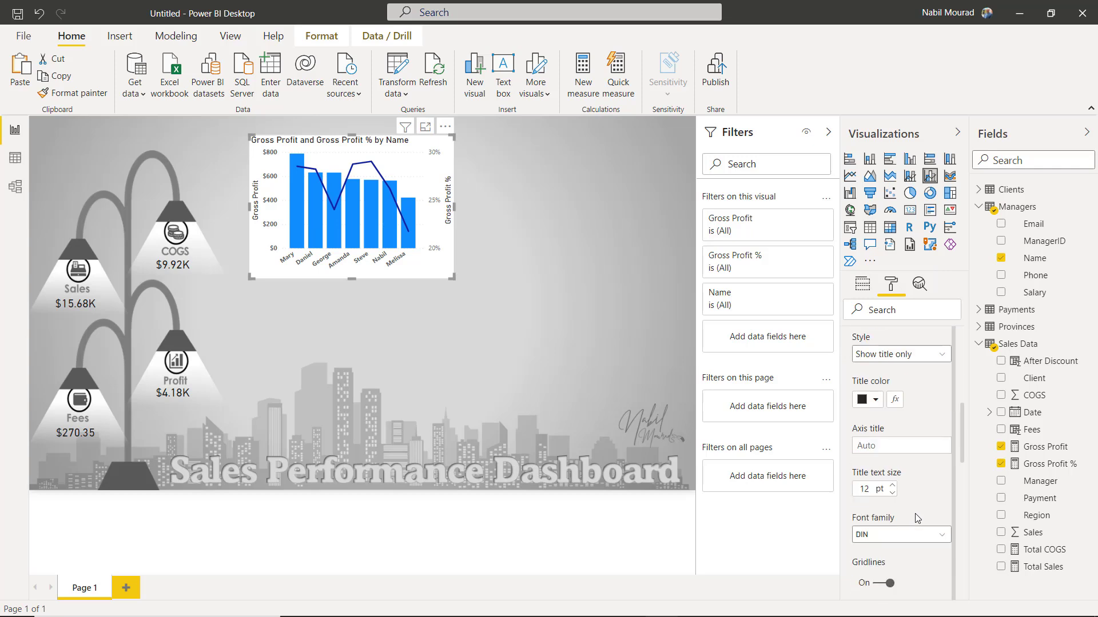
left_click(915, 534)
left_click(909, 490)
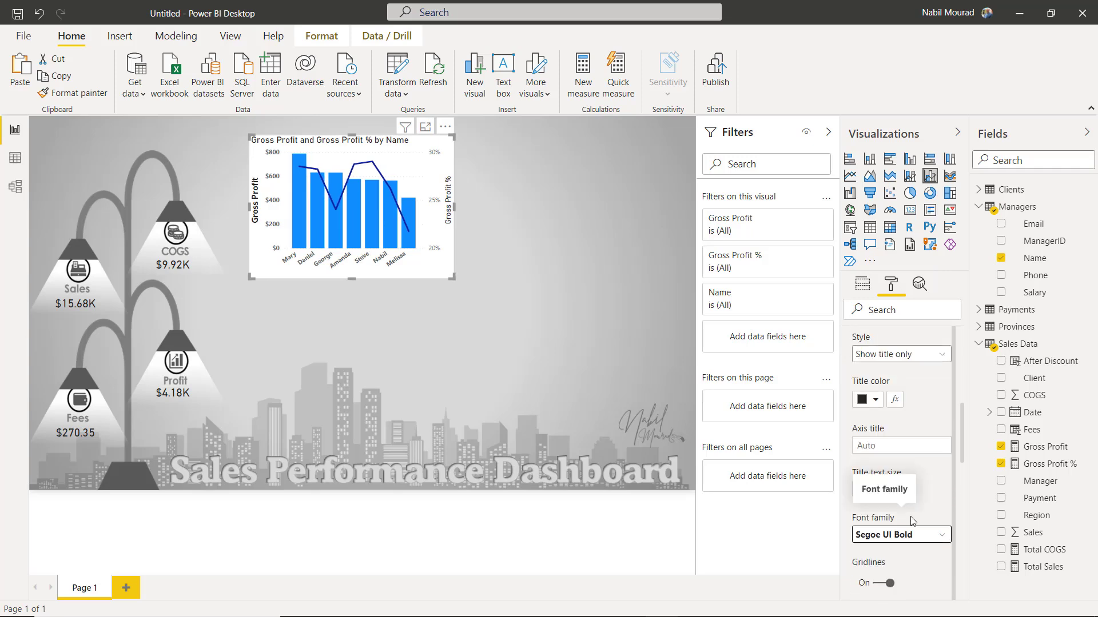
scroll(918, 519, "up", 4)
scroll(909, 451, "up", 3)
left_click(850, 354)
left_click(850, 359)
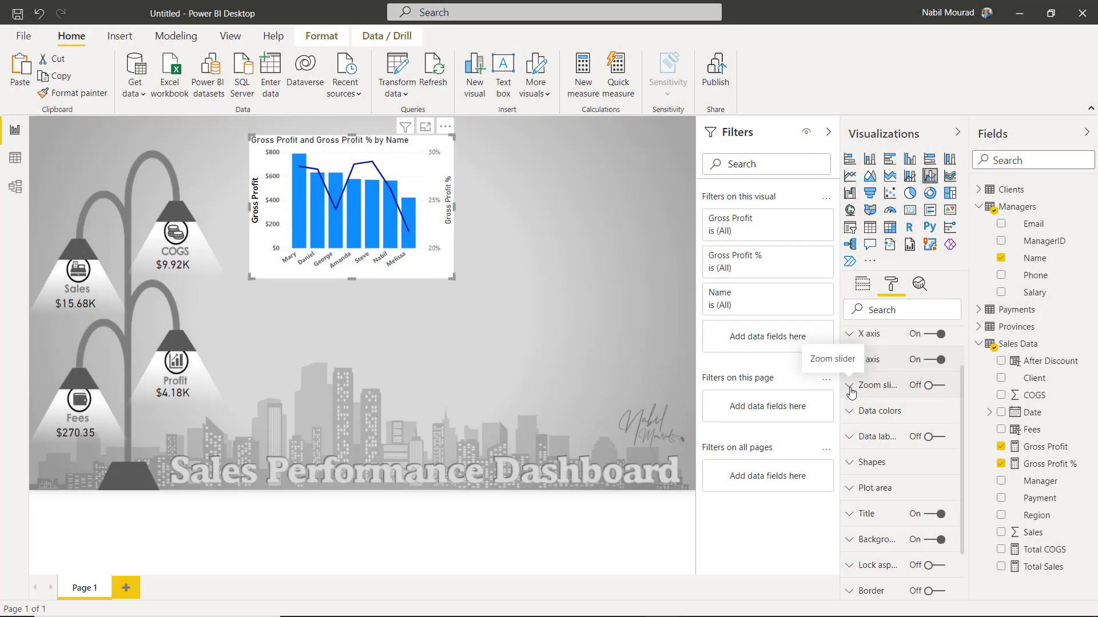
Turn on the chart's zoom slider and raise its lower handle so the Gross Profit axis starts above zero.
left_click(852, 386)
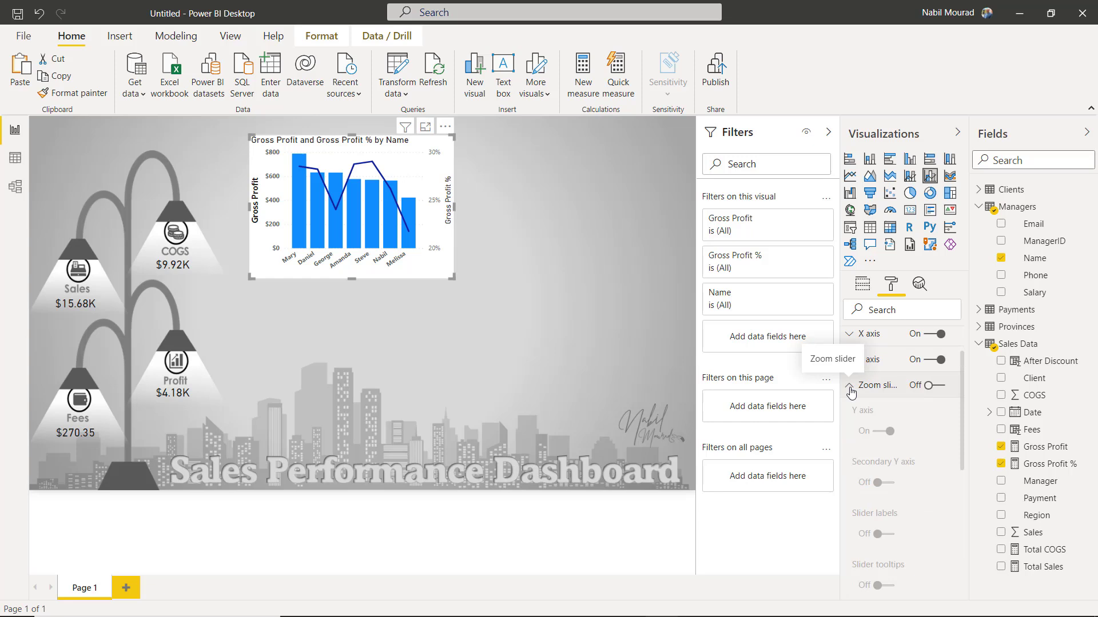
left_click(947, 390)
left_click(947, 390)
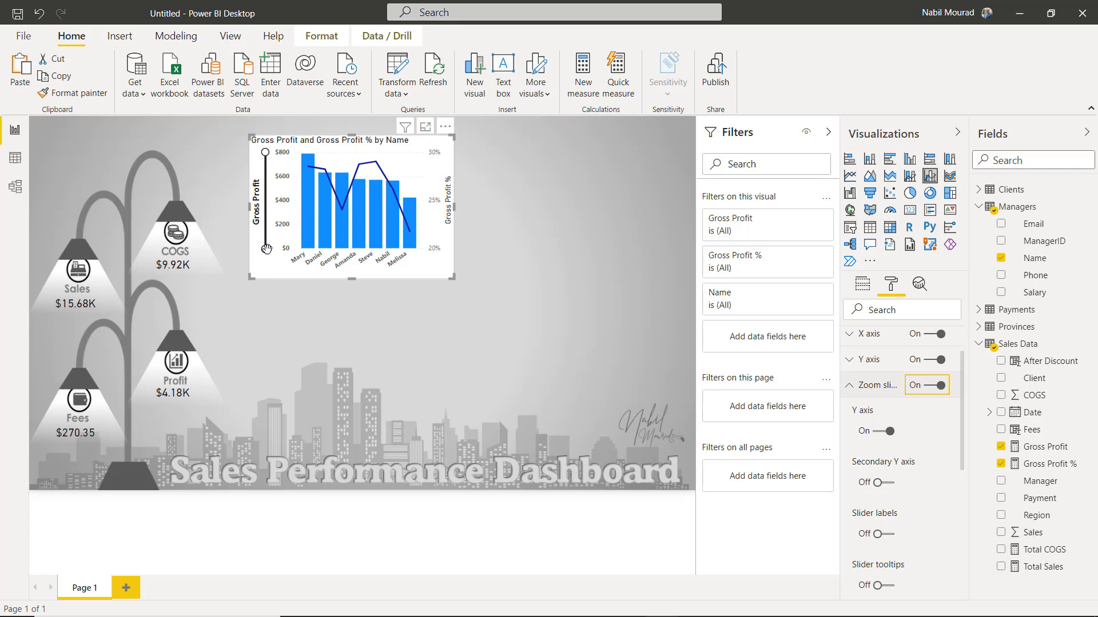
left_click_drag(266, 248, 267, 223)
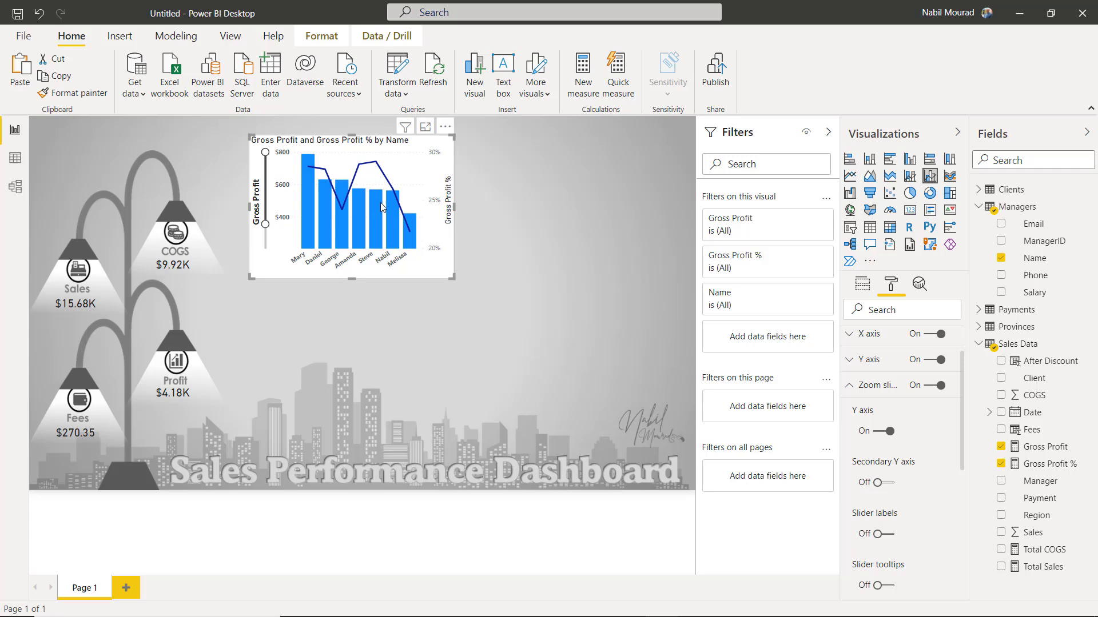
mouse_move(391, 210)
left_click(850, 391)
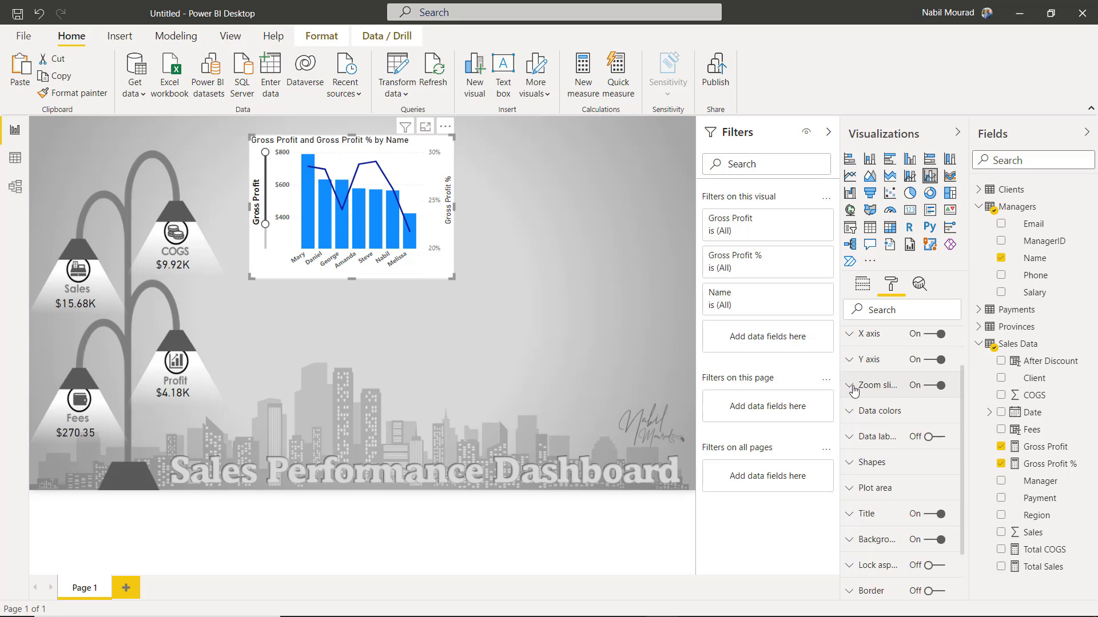
Turn off the chart's background and change its title text to "Gross Profit and Gross Profit % by Manager".
left_click(926, 541)
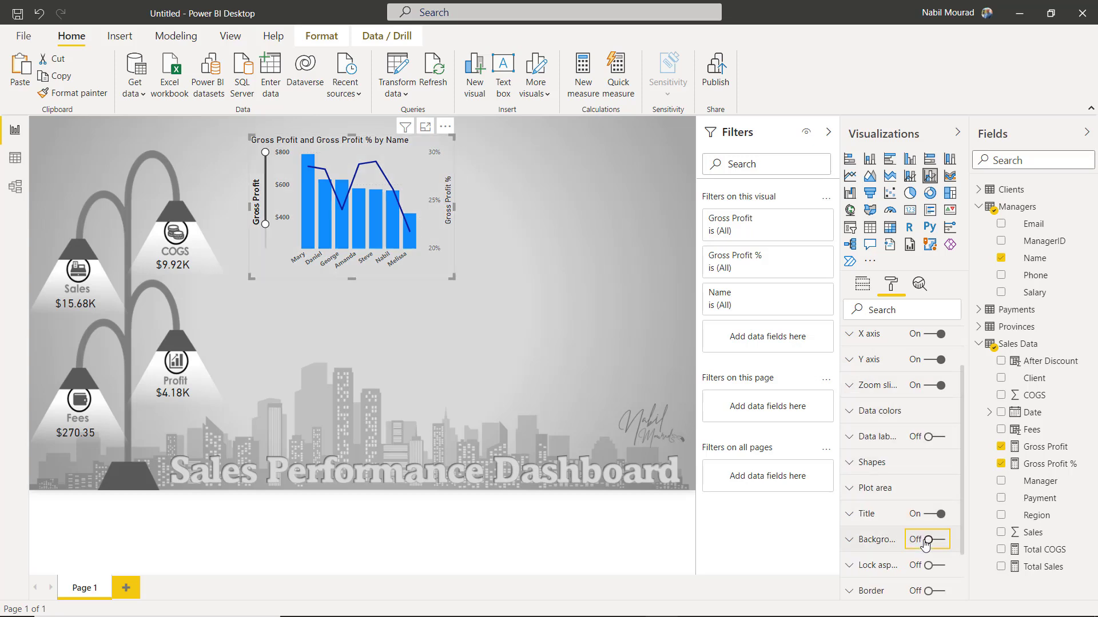
left_click(848, 515)
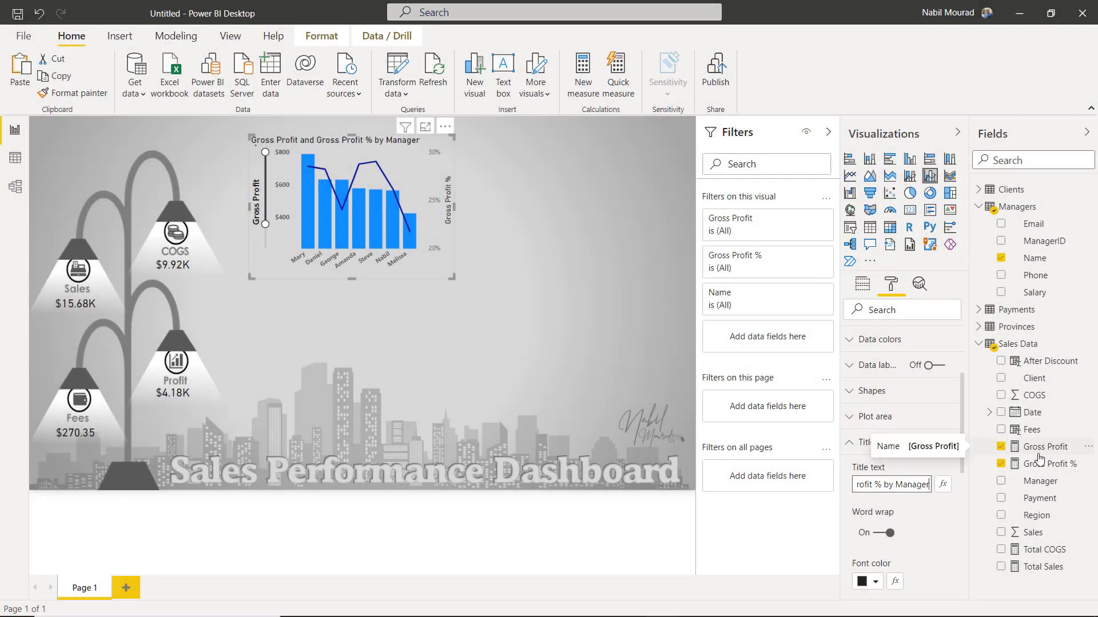
left_click(935, 523)
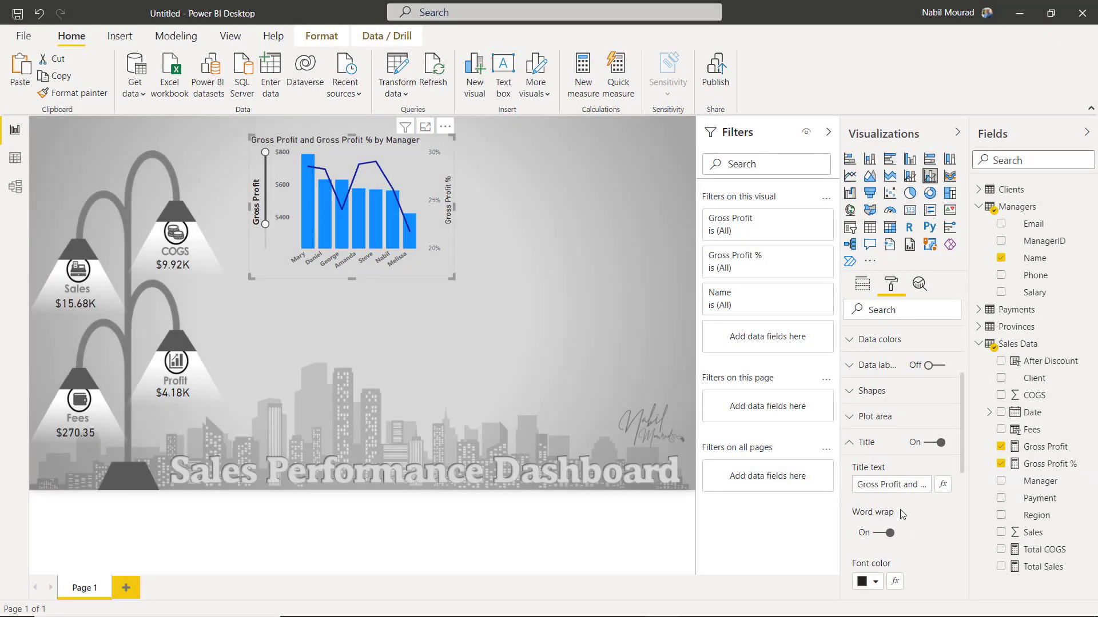
Give the chart title a white font color on a dark gray background.
scroll(922, 523, "down", 3)
left_click(876, 439)
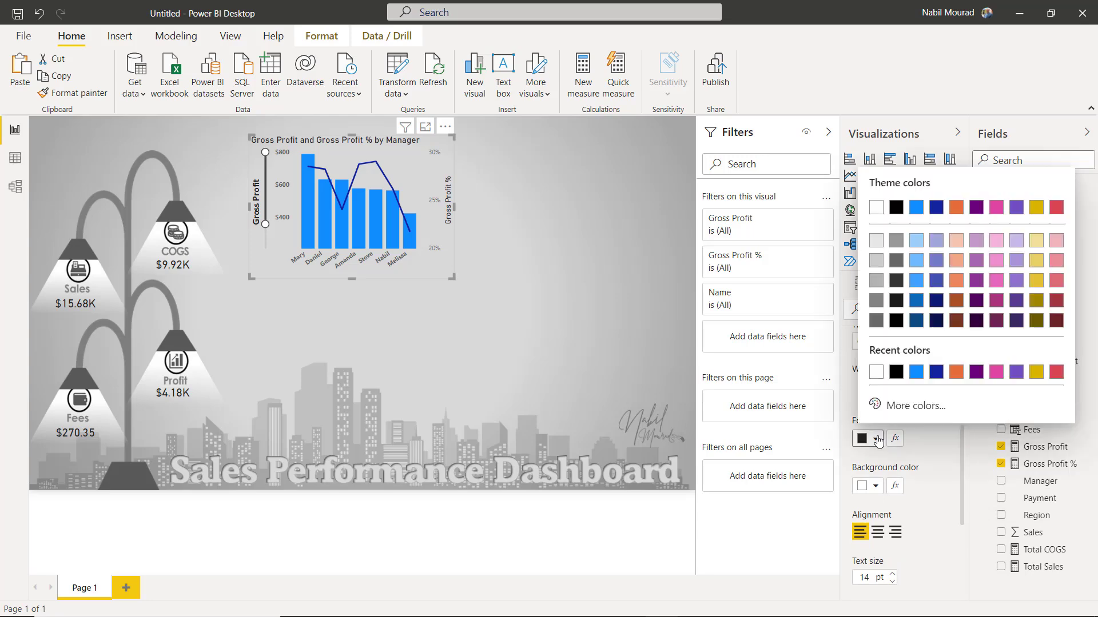
left_click(880, 211)
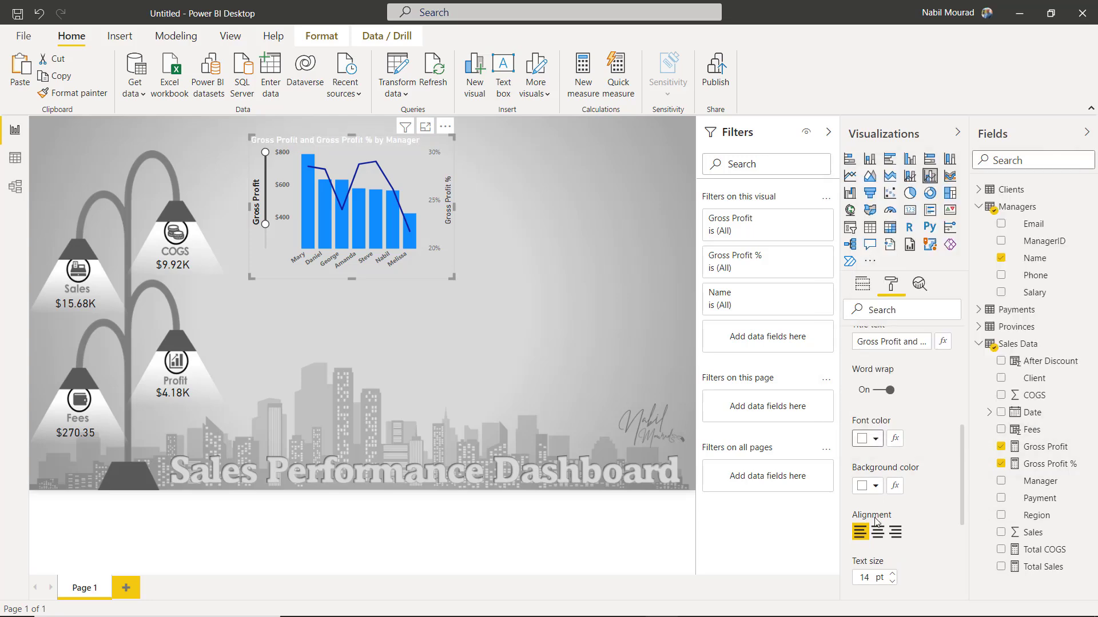
left_click(875, 486)
left_click(895, 272)
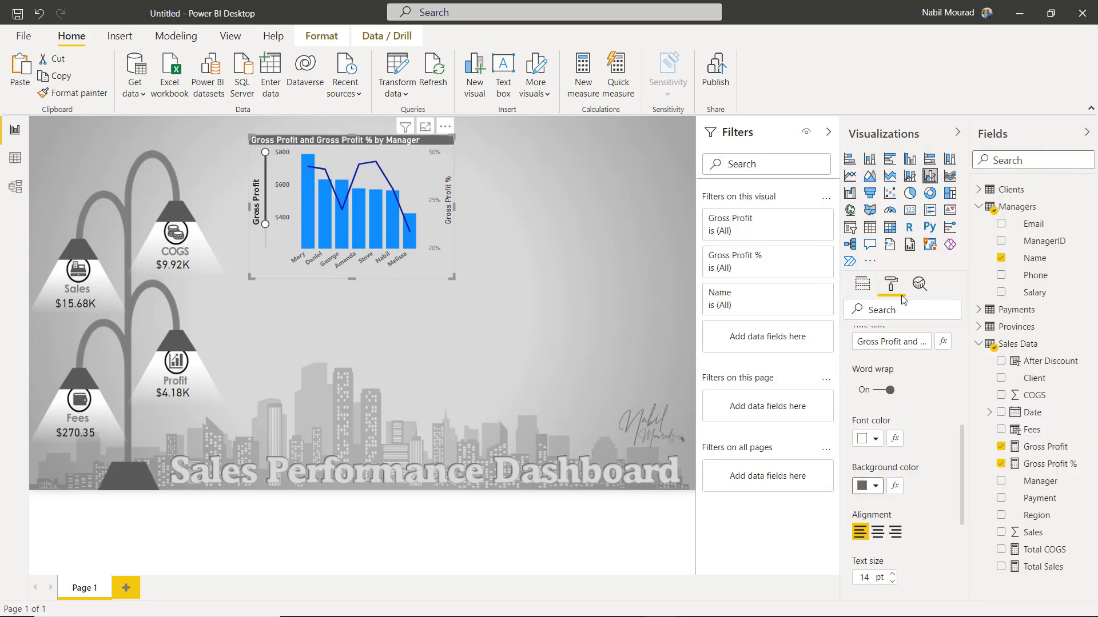
Center the chart title in 13 pt Segoe UI Bold, and move the chart up to the report page's upper edge.
left_click(878, 532)
scroll(926, 531, "down", 3)
left_click(891, 438)
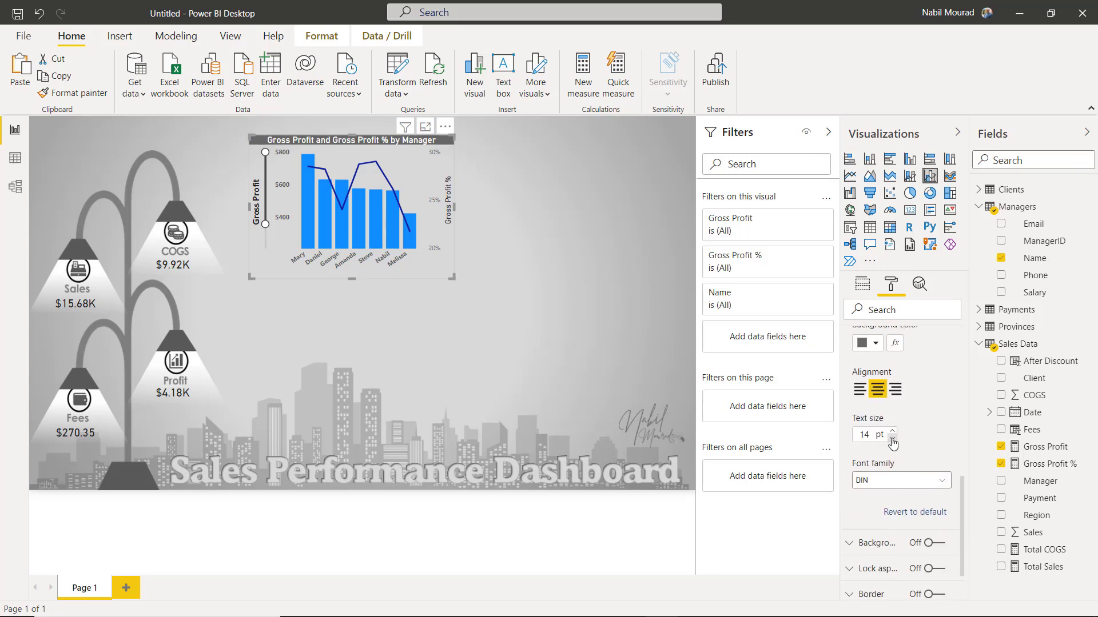
left_click(888, 485)
scroll(898, 366, "down", 2)
left_click(891, 365)
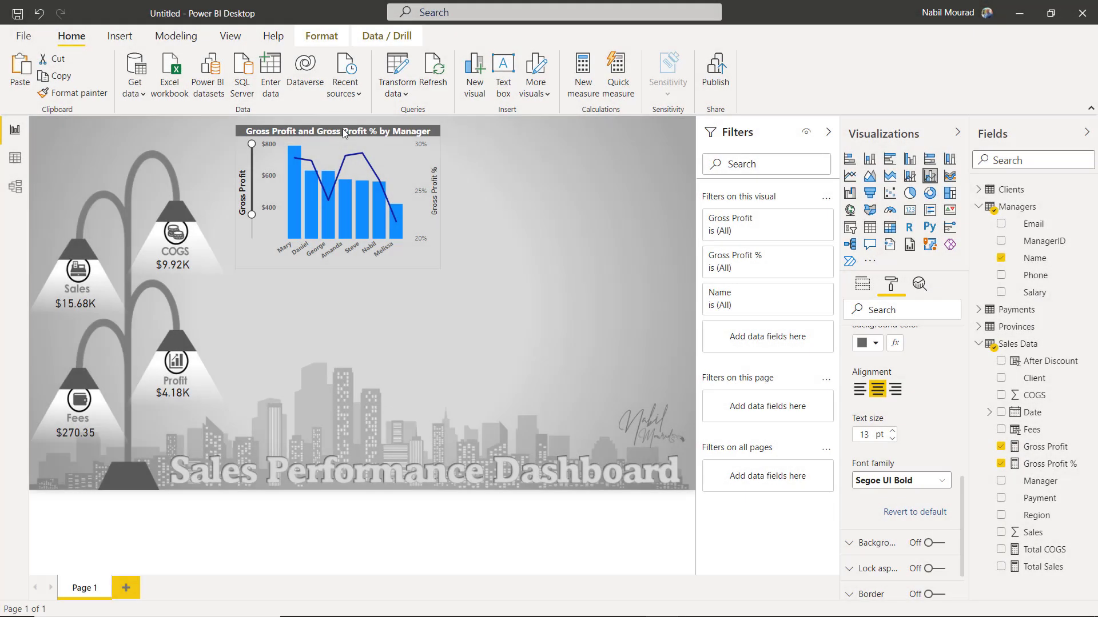
left_click_drag(343, 131, 335, 126)
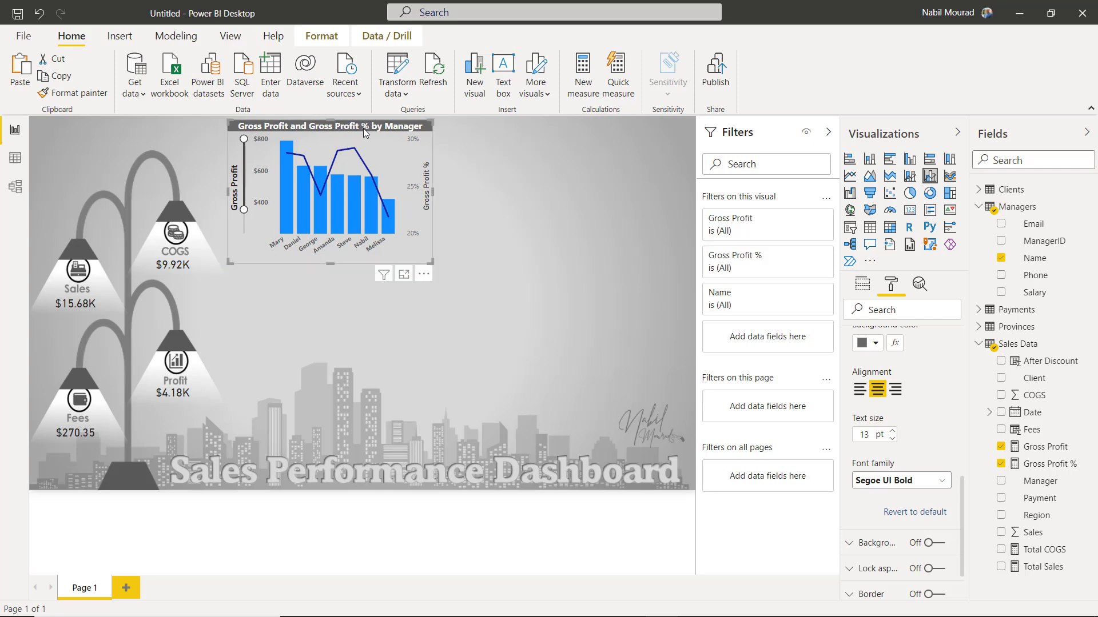
Add a donut chart to the open area beside the combo chart and widen it.
left_click(502, 234)
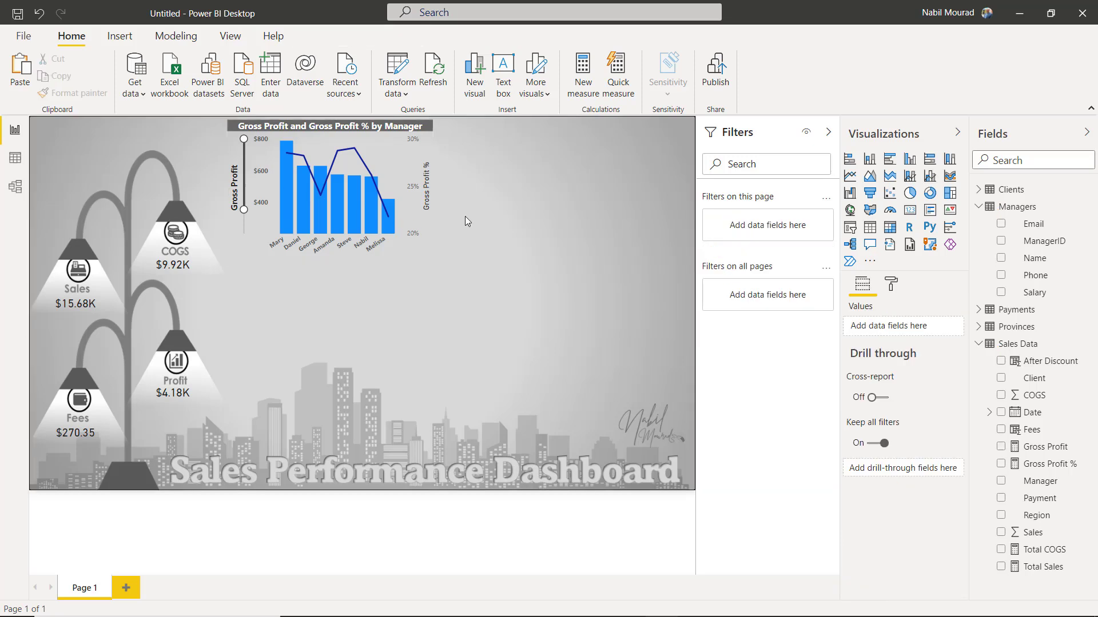
left_click(929, 195)
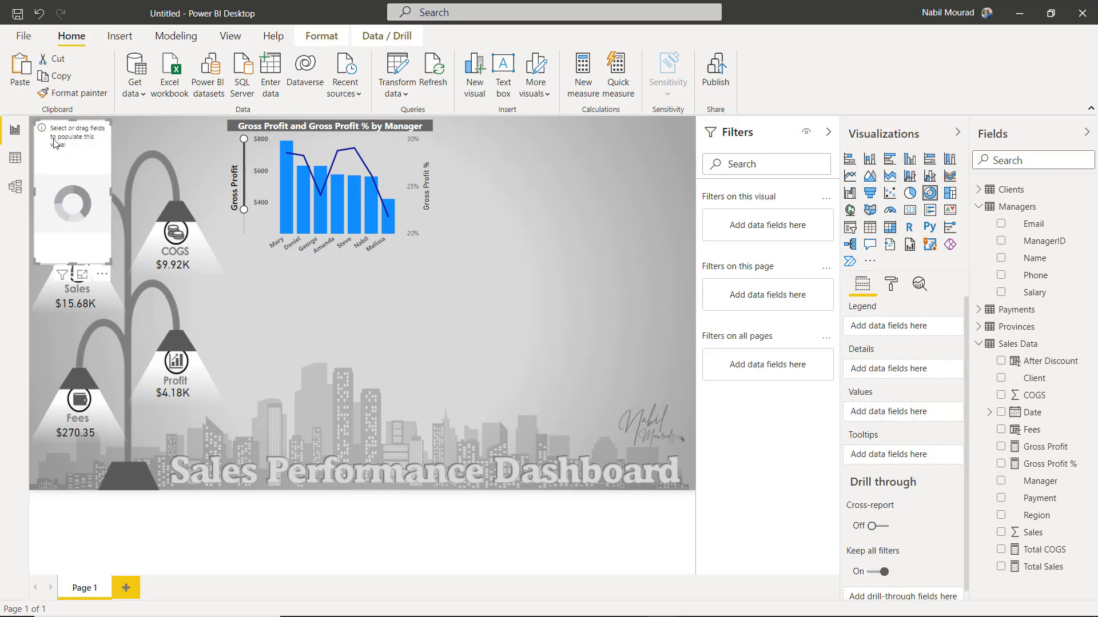
left_click_drag(94, 210, 550, 273)
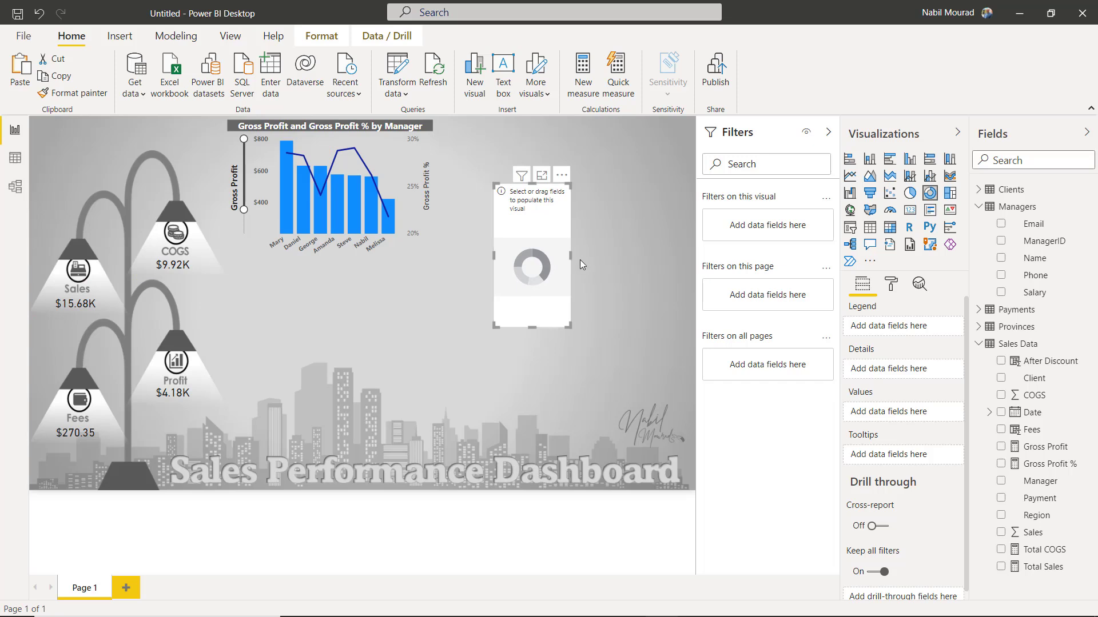
left_click_drag(570, 256, 637, 255)
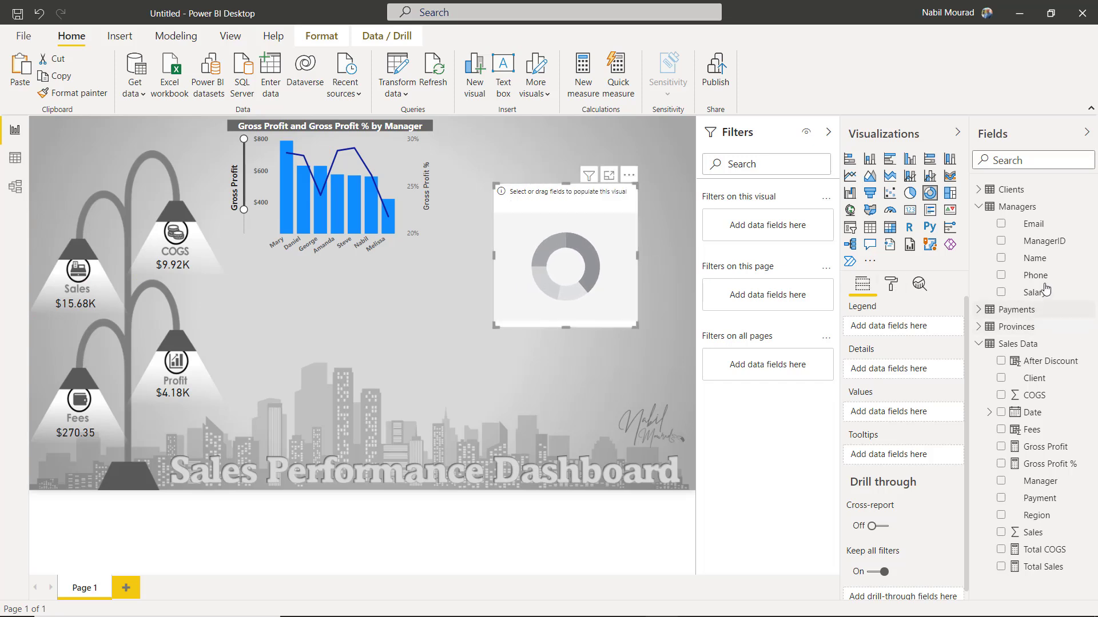
Fill the donut chart with the Payments Type field as legend and Sales as values.
left_click(988, 312)
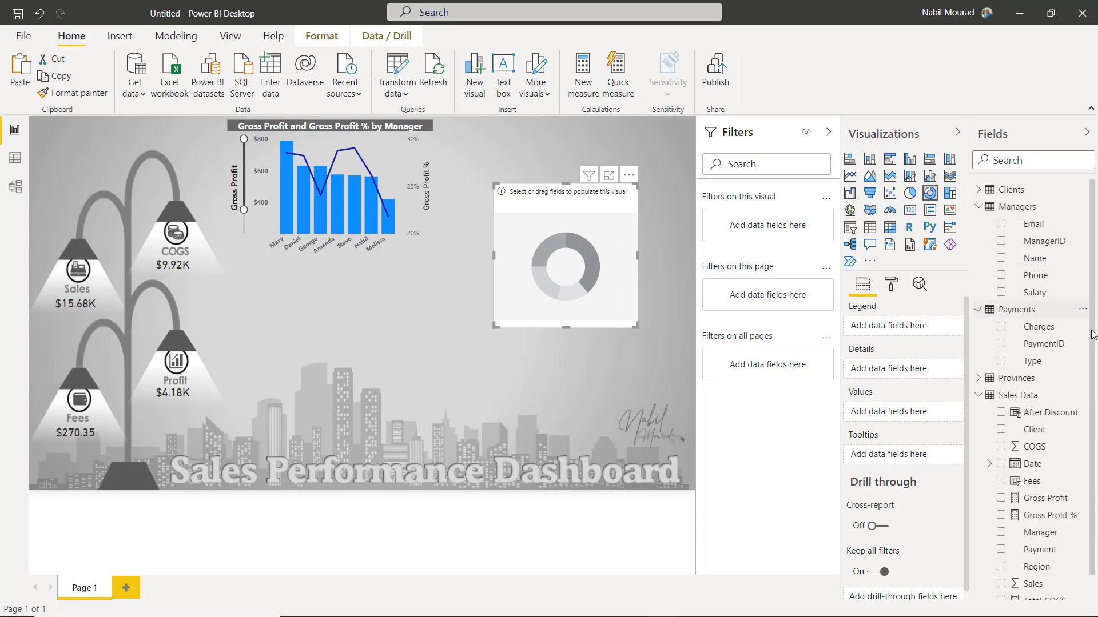
left_click(1011, 361)
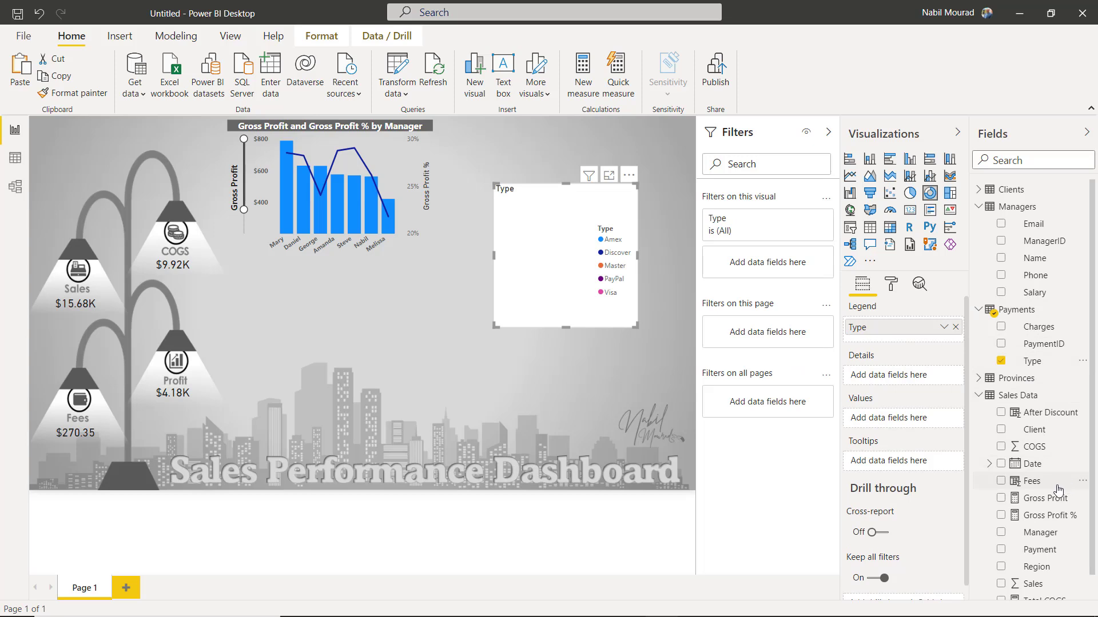
scroll(1044, 550, "down", 1)
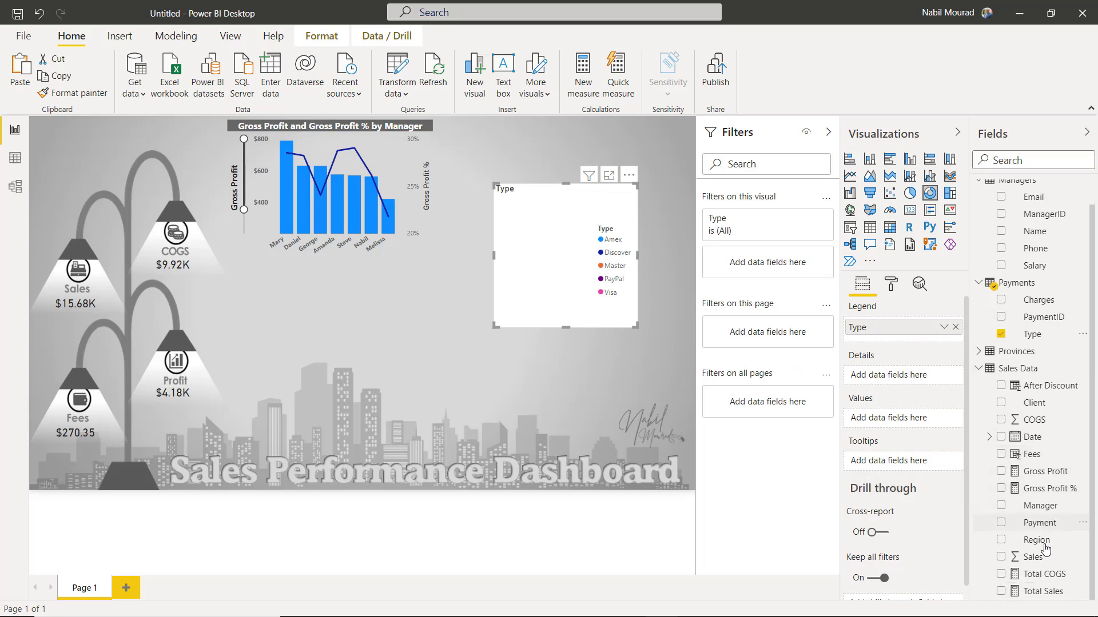
left_click(1013, 564)
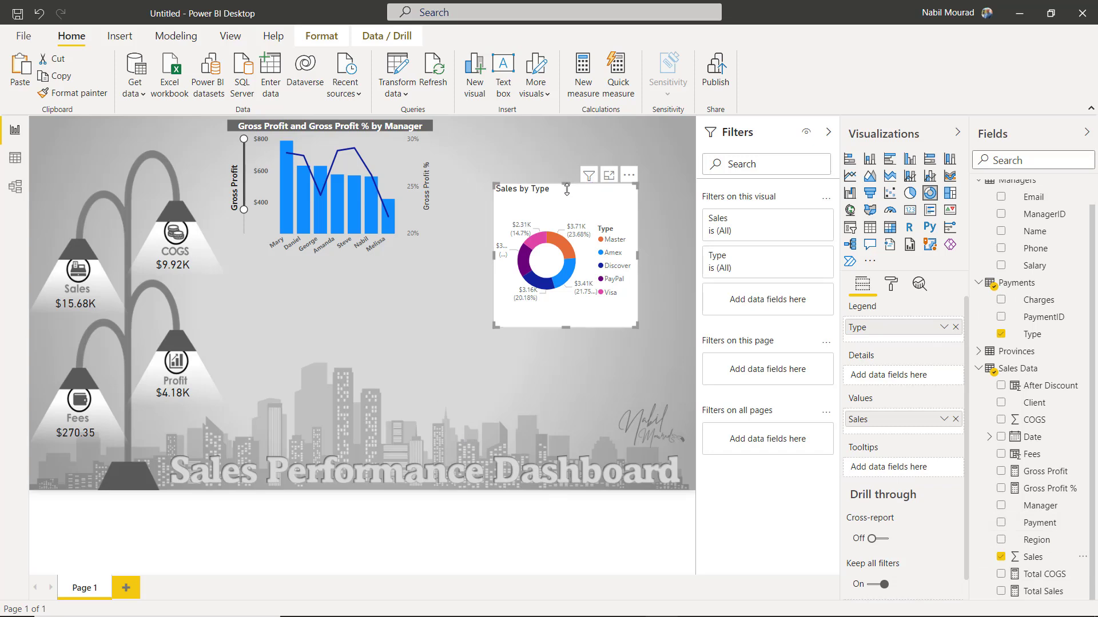
Copy the Gross Profit by Manager chart's formatting onto the Sales by Type donut chart with Format painter.
left_click(308, 130)
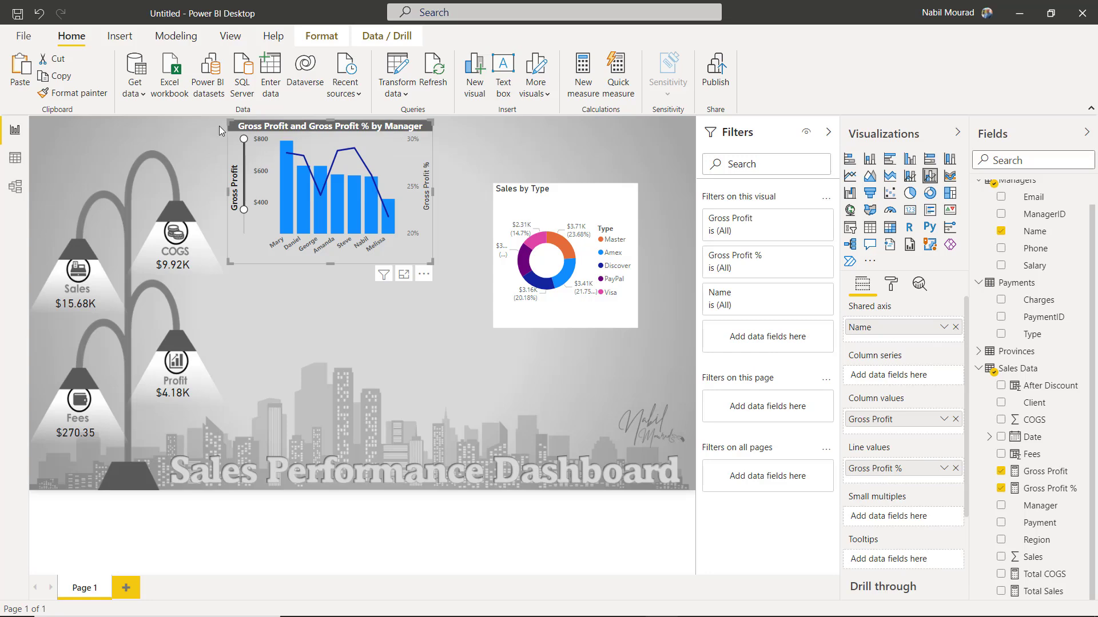
left_click(83, 94)
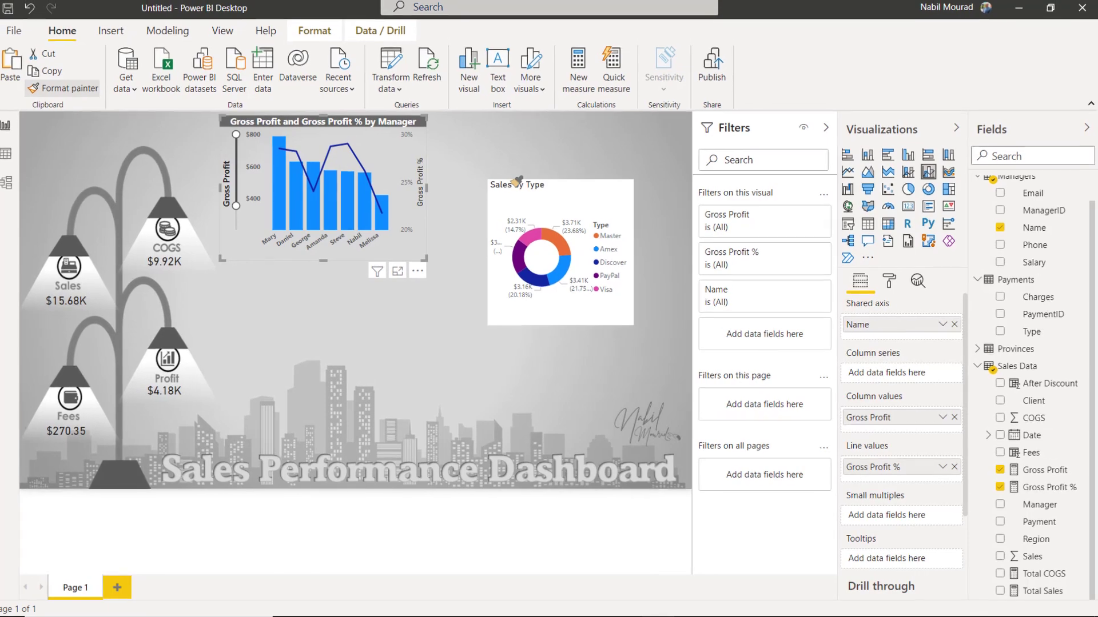
left_click(518, 182)
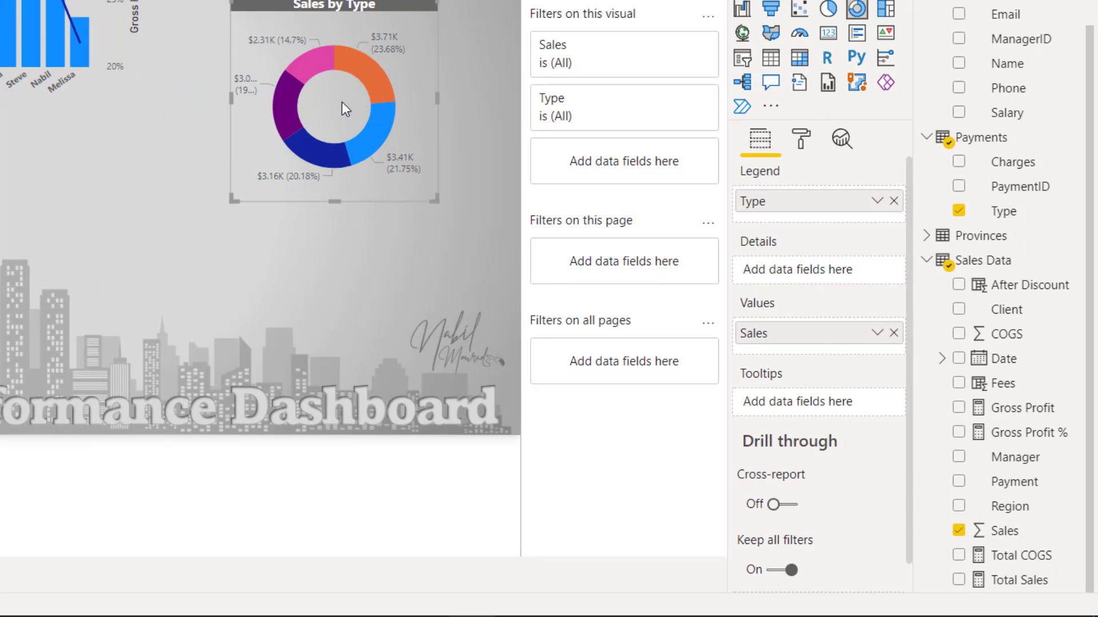
Set the donut chart's inner radius to 35.
left_click(801, 136)
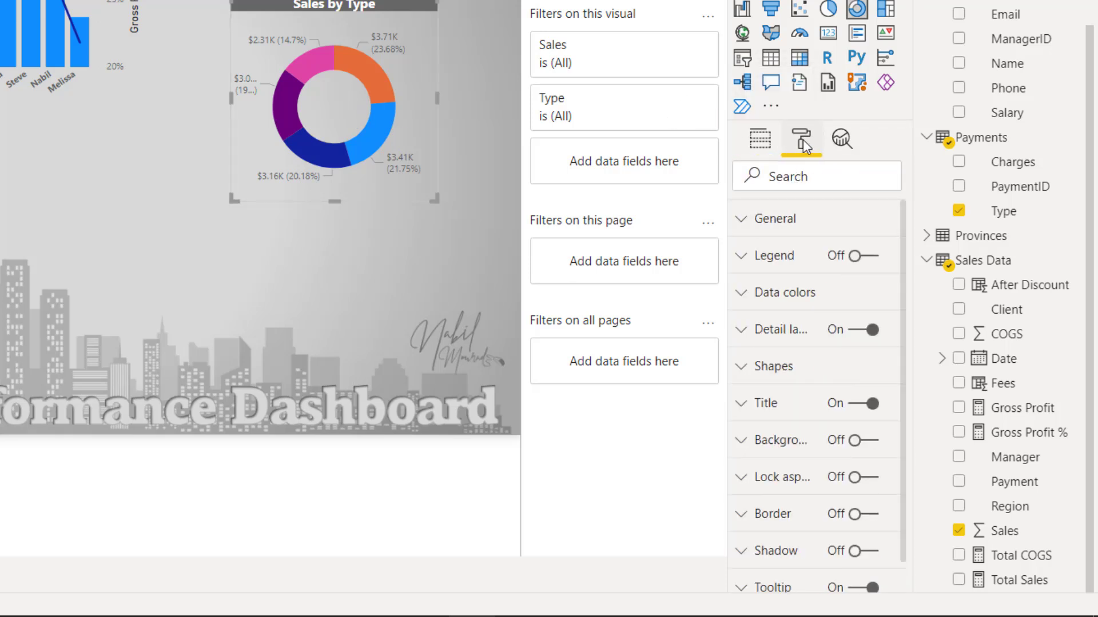
left_click(744, 372)
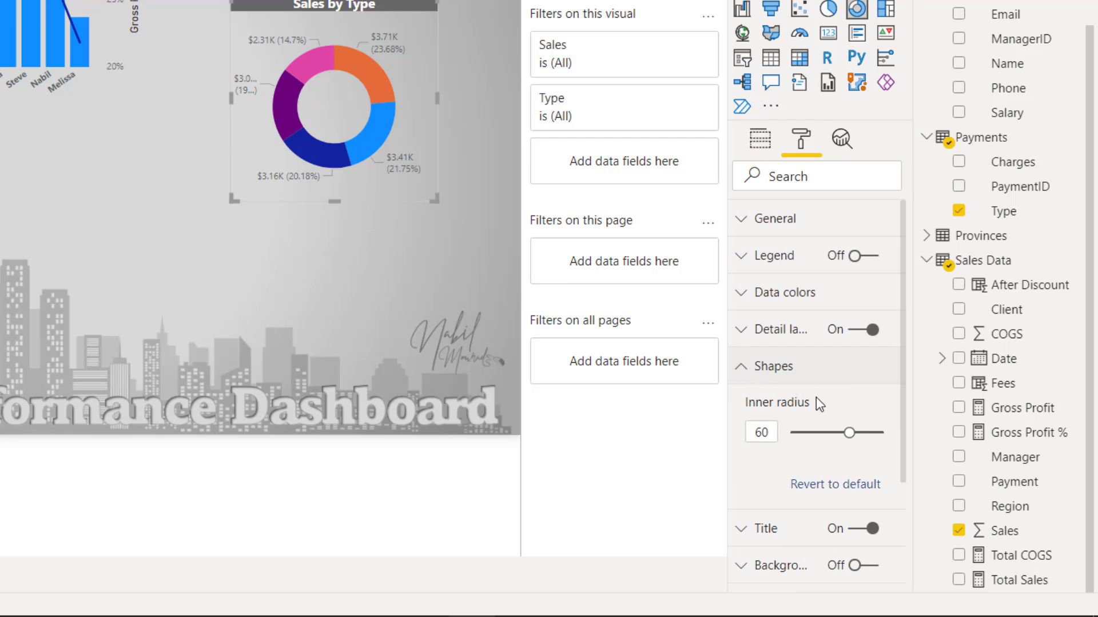
left_click_drag(769, 433, 747, 427)
type("35")
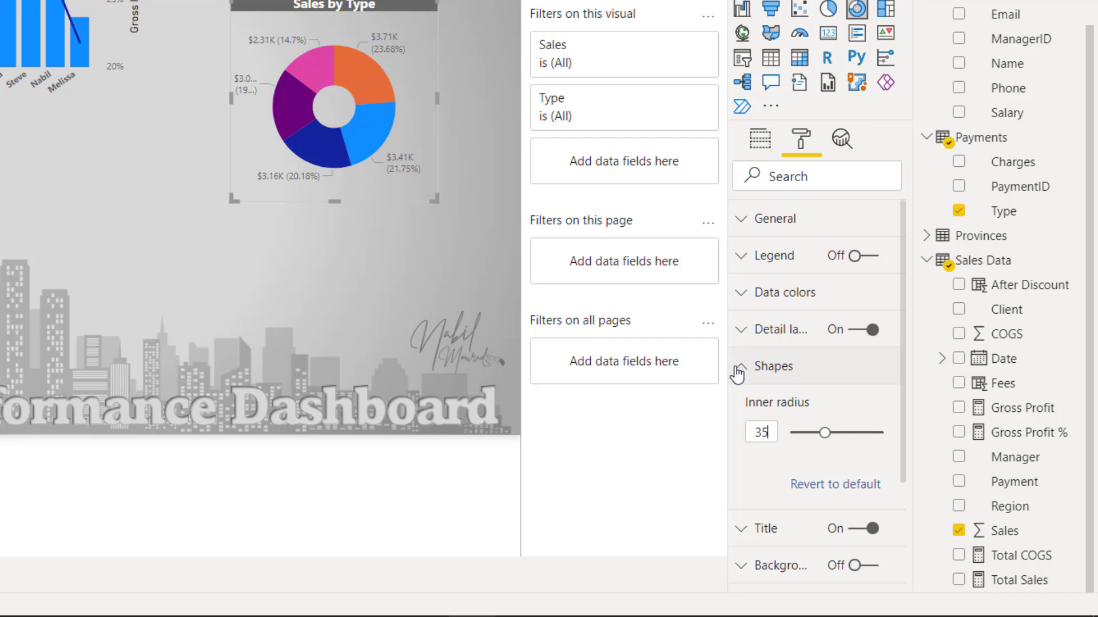
Set the donut's detail labels to the "Category, data value" style in white, positioned inside the slices.
left_click(742, 338)
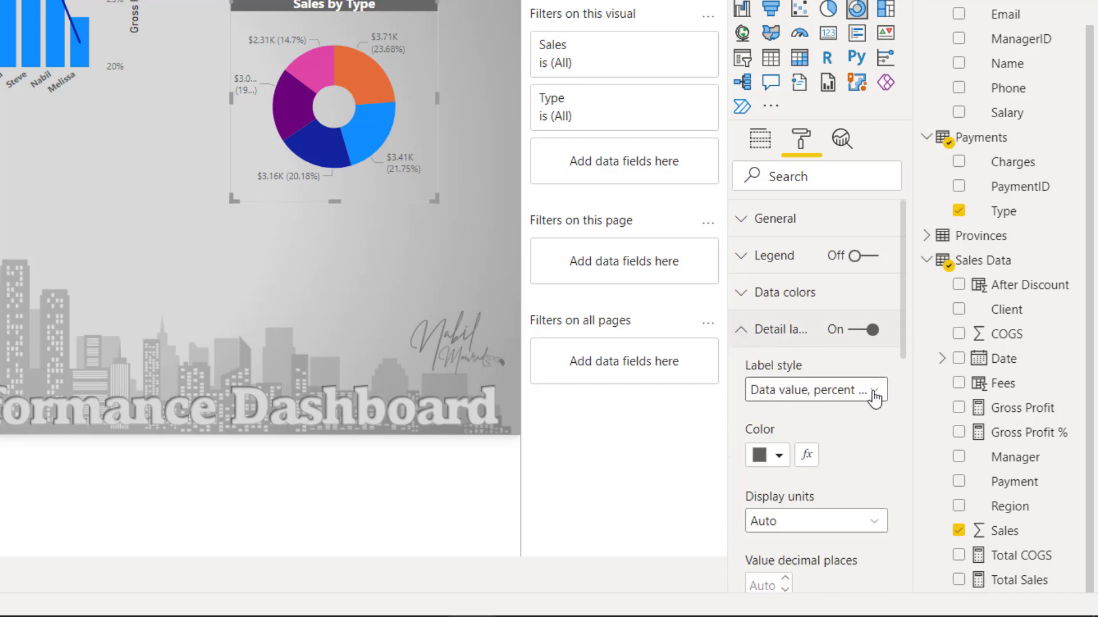
left_click(875, 394)
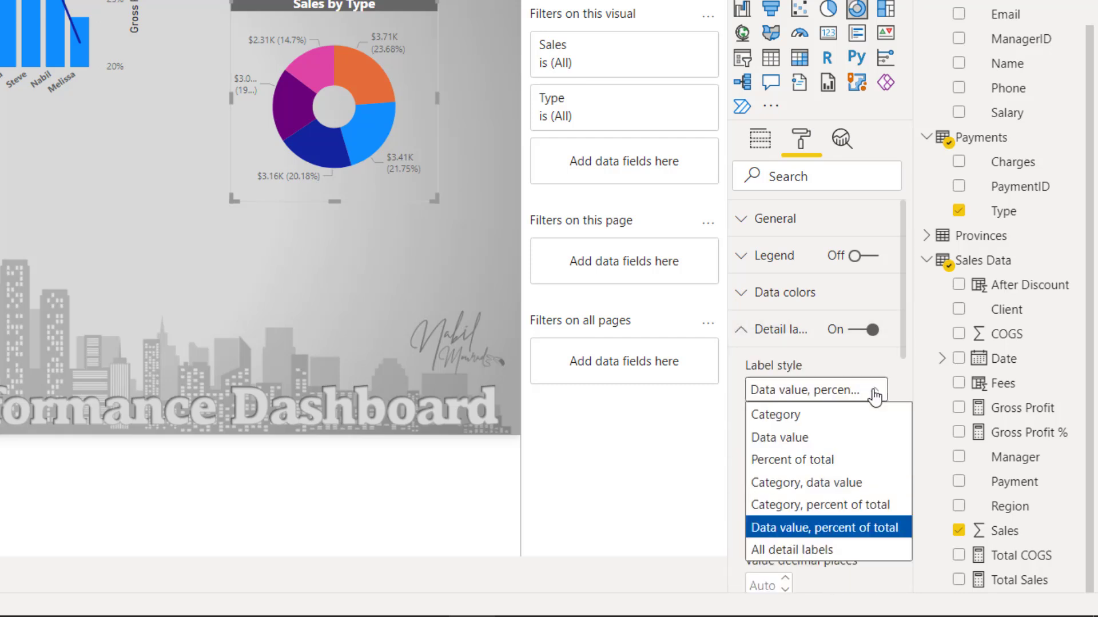
left_click(815, 483)
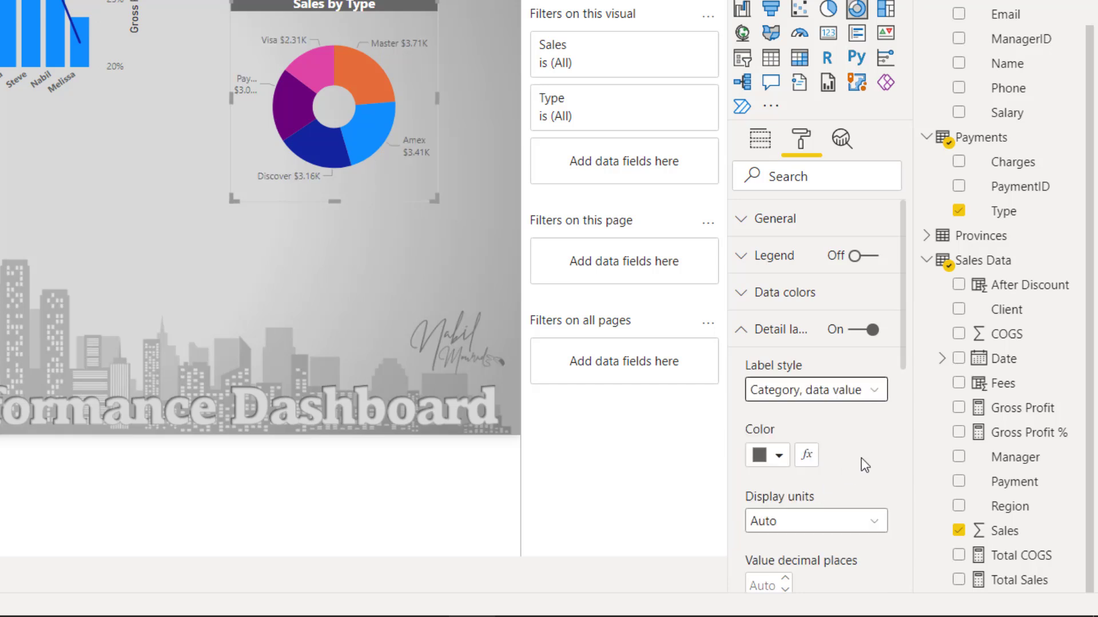
scroll(861, 458, "down", 2)
scroll(861, 458, "down", 3)
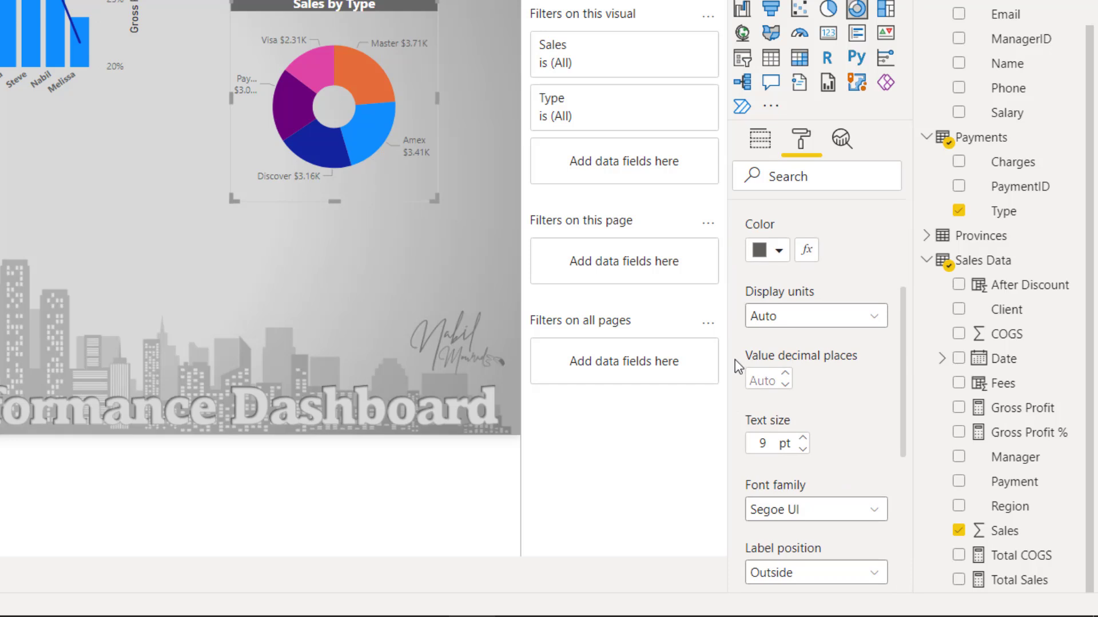
left_click(779, 296)
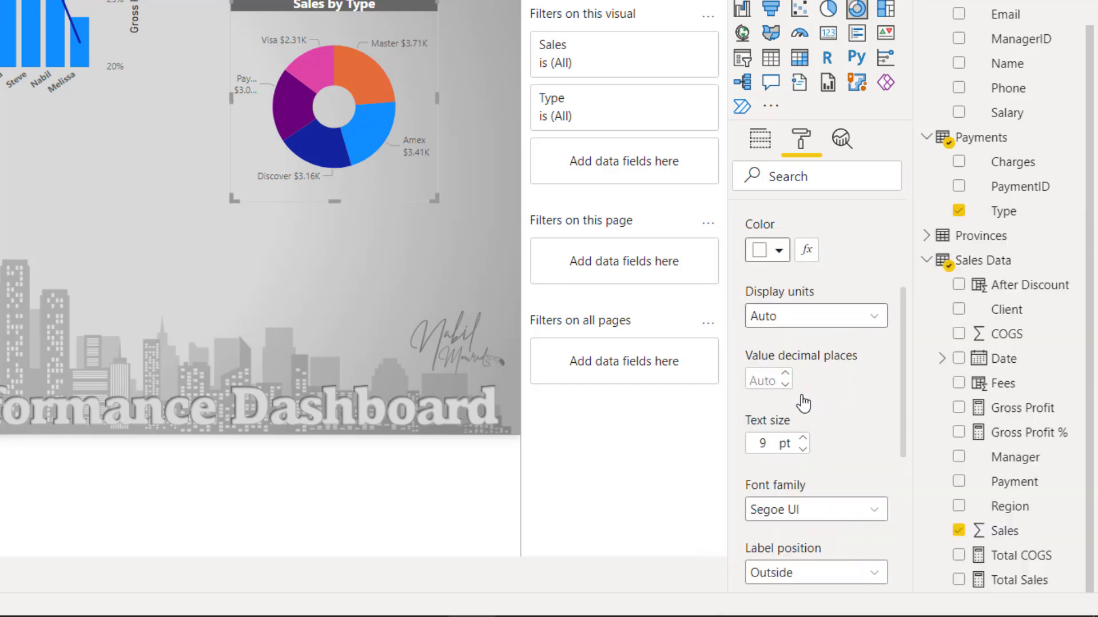
scroll(835, 418, "down", 2)
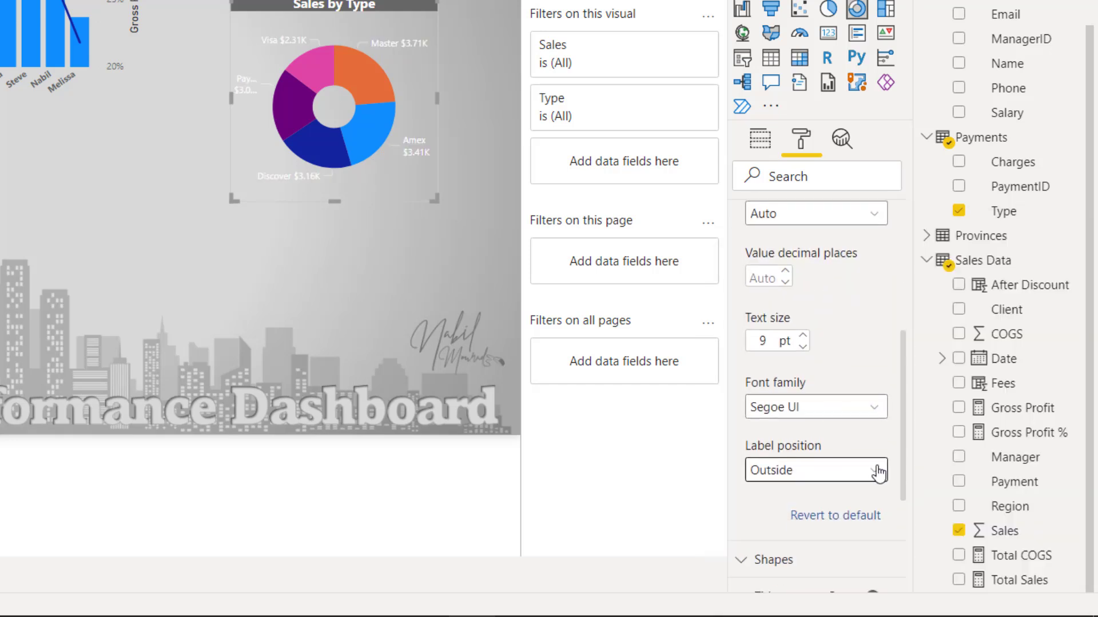
left_click(809, 473)
left_click(789, 517)
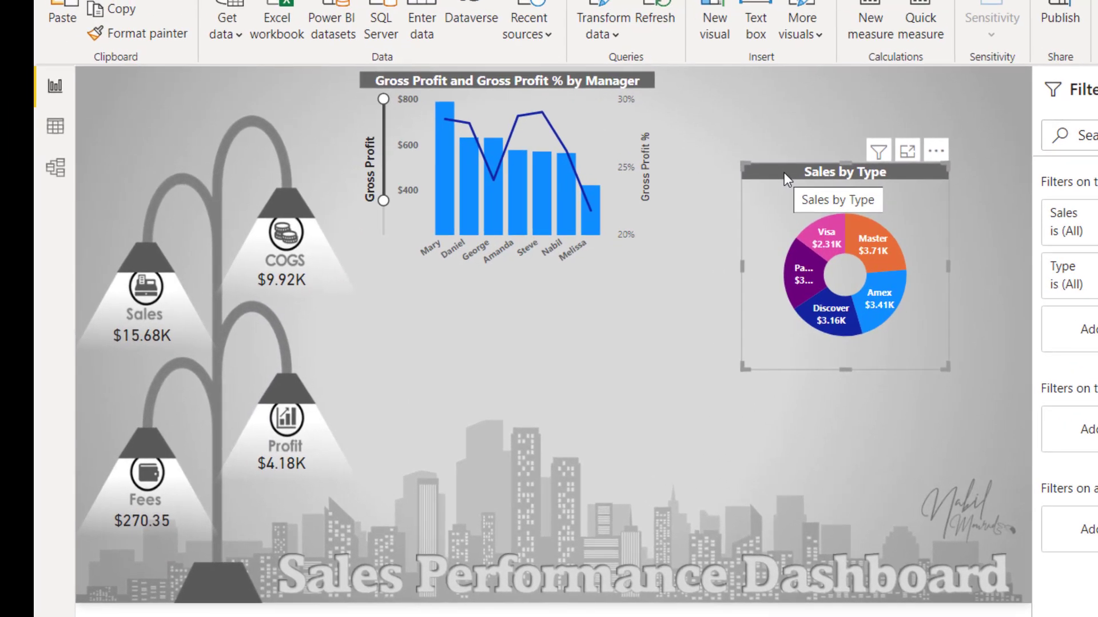
Move the Sales by Type donut chart up beside the combo chart with their title bars level.
left_click_drag(786, 176, 697, 81)
left_click(722, 394)
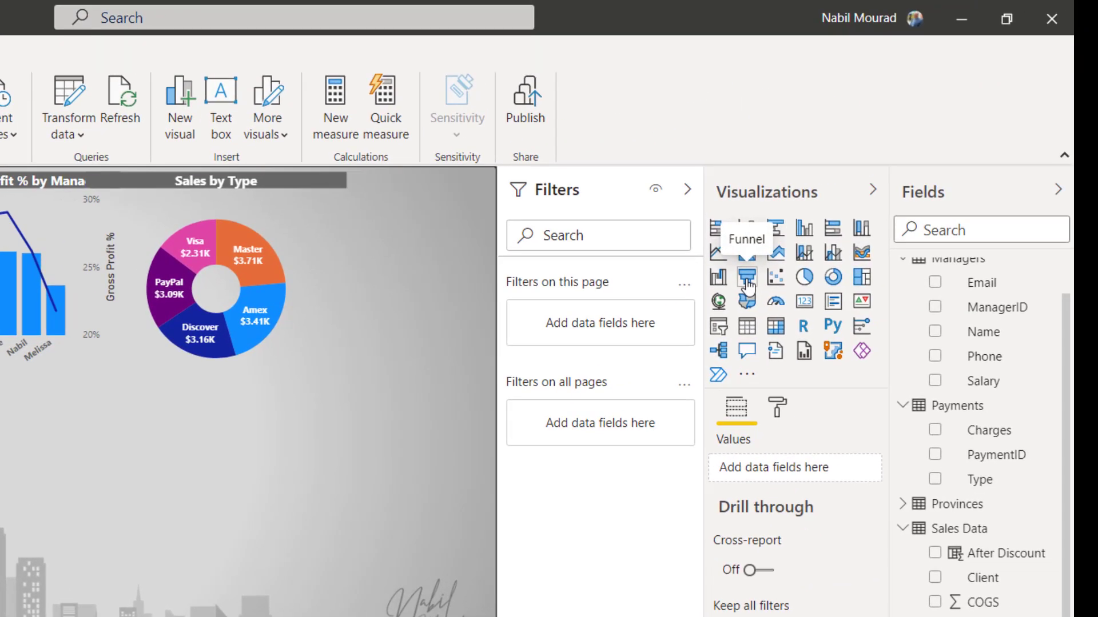
Add a funnel chart grouped by the Clients Company field with Gross Profit as its values.
left_click(747, 280)
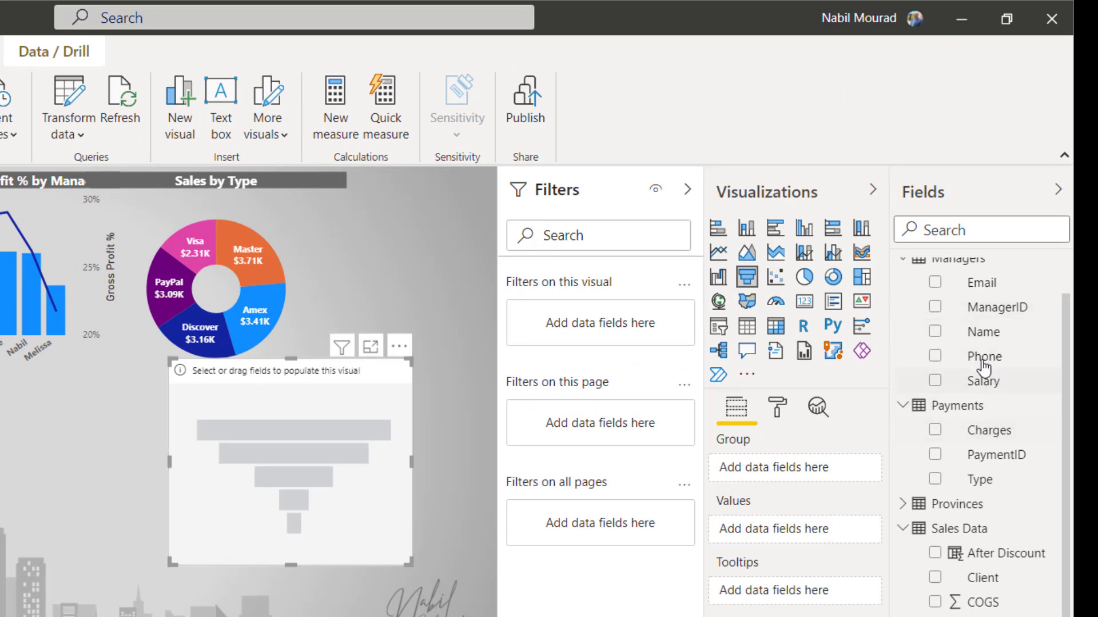
scroll(969, 326, "up", 3)
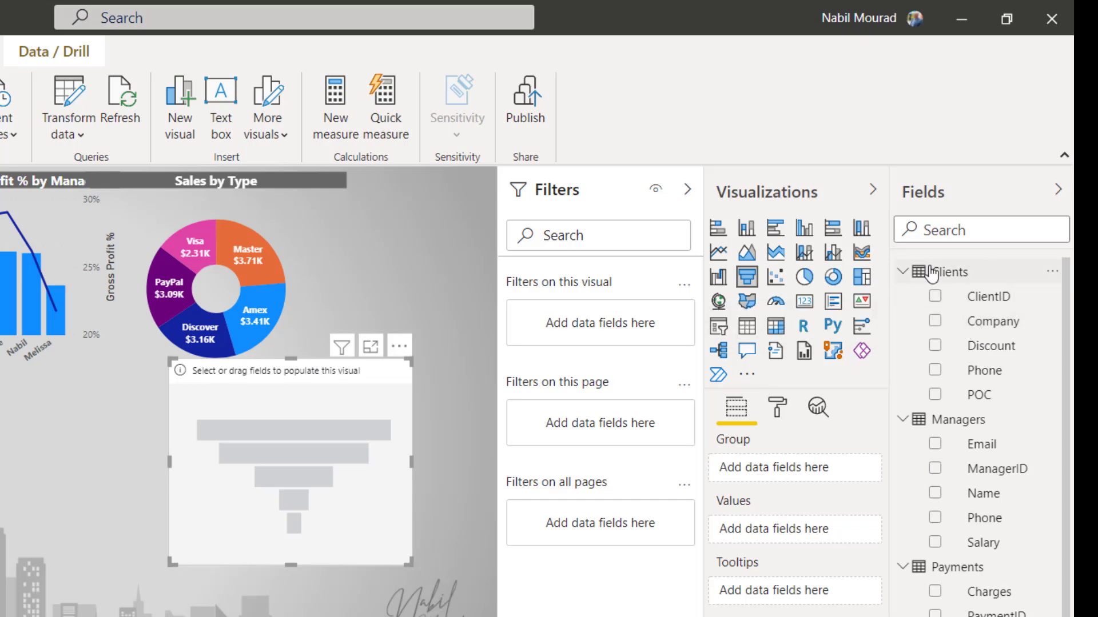
left_click(934, 321)
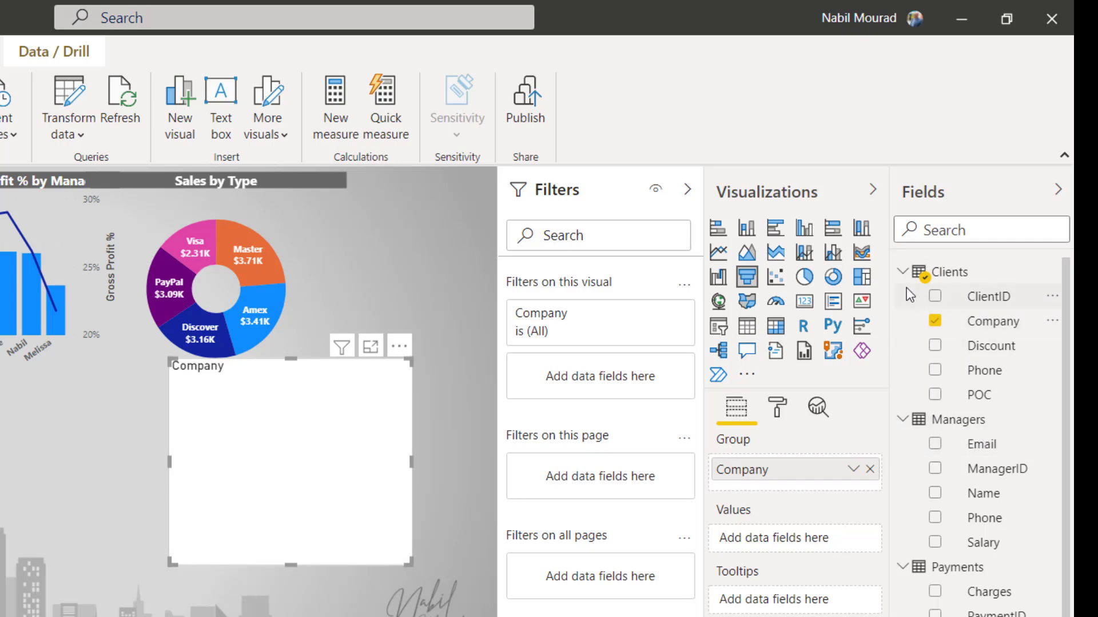
left_click(903, 272)
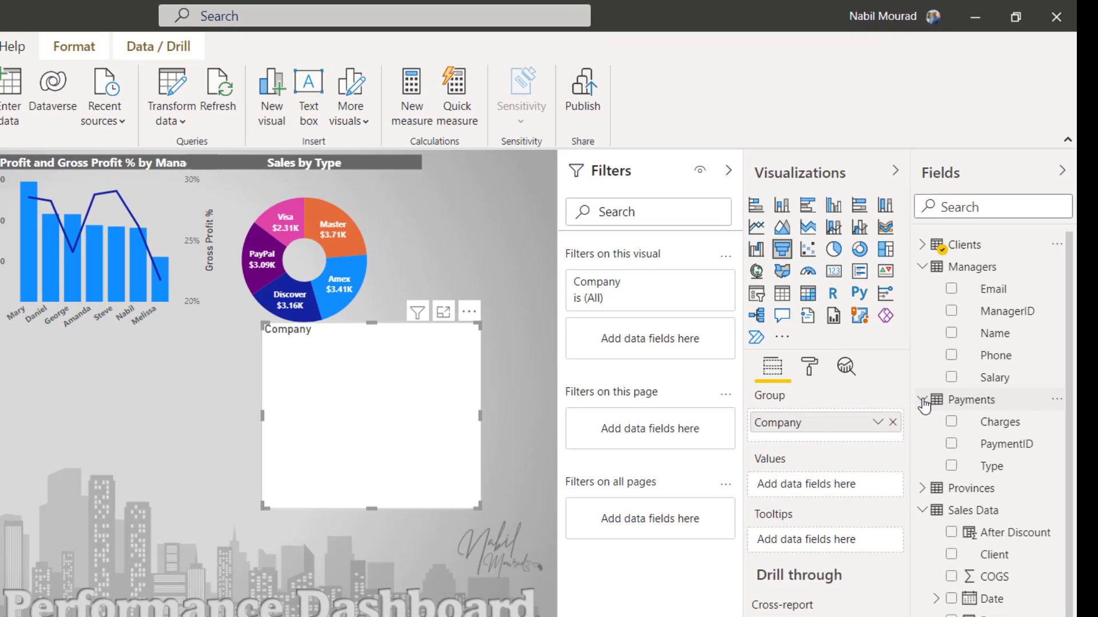
left_click(903, 445)
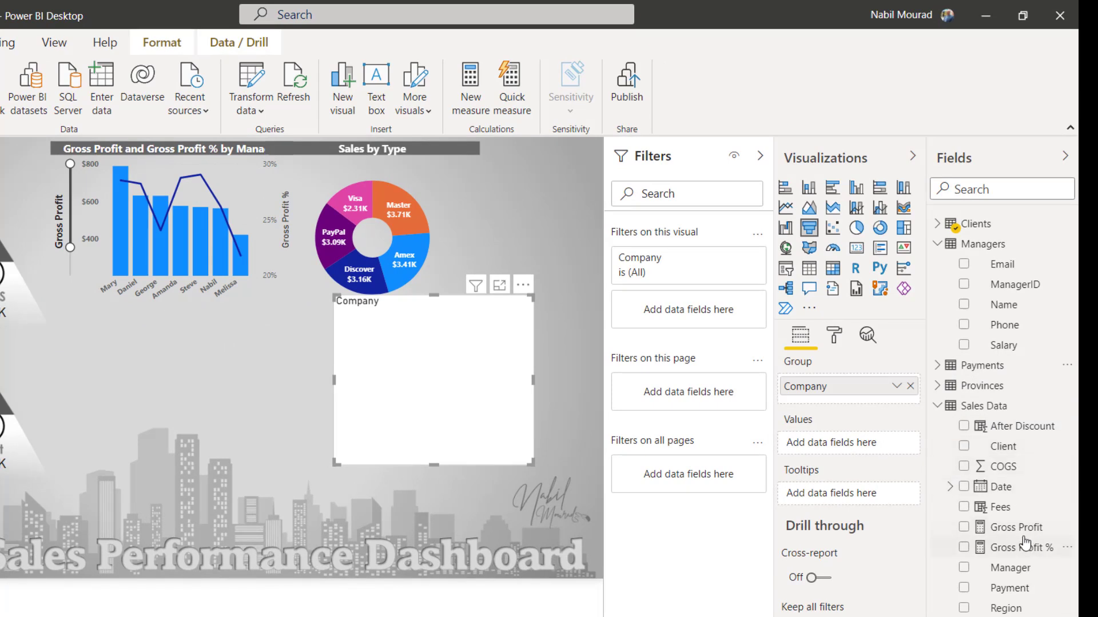
left_click(964, 527)
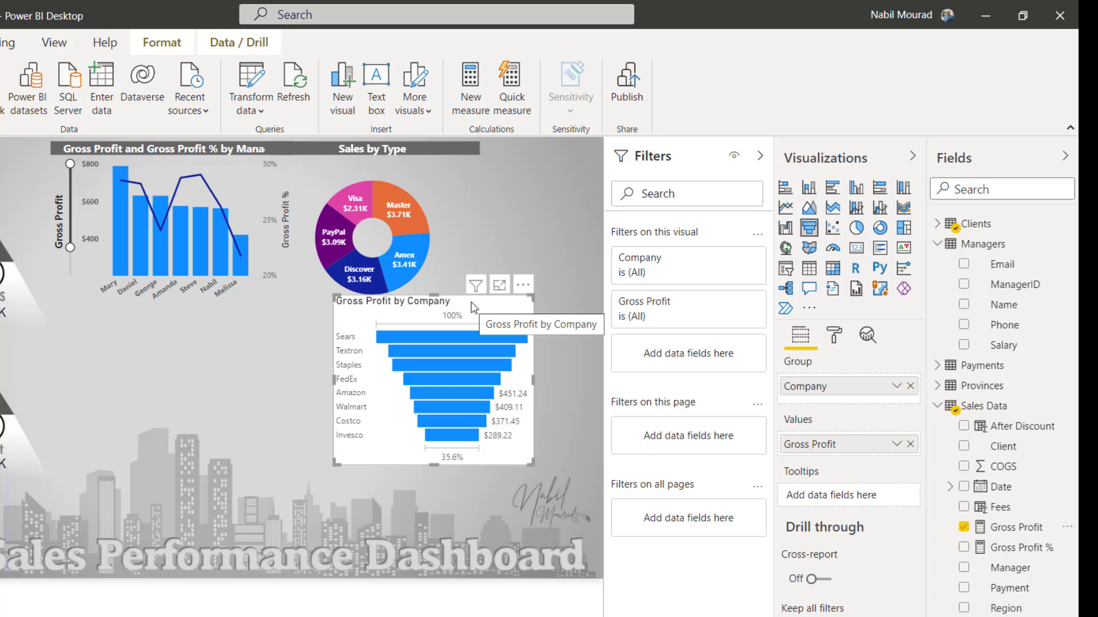
Copy the combo chart's formatting onto the Gross Profit by Company funnel with Format painter.
left_click(195, 150)
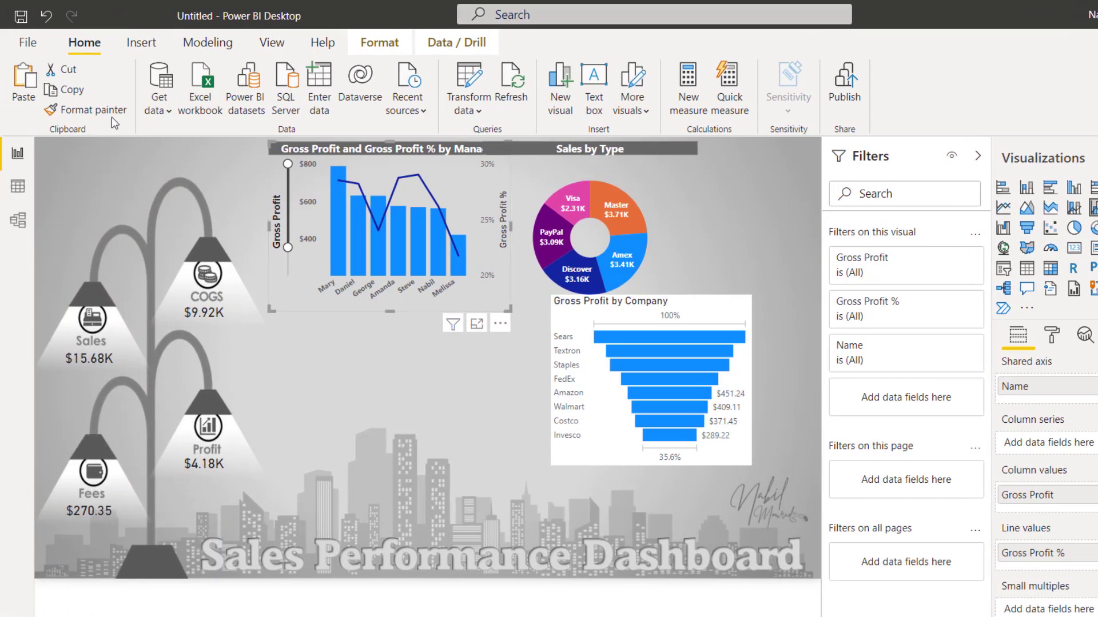
left_click(85, 110)
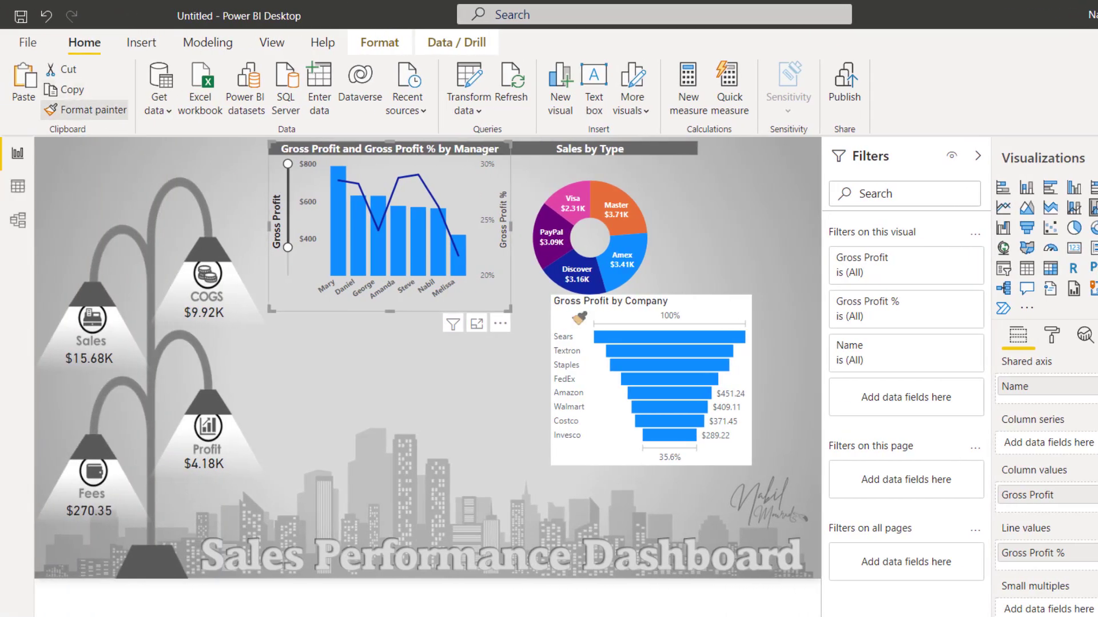
left_click(648, 307)
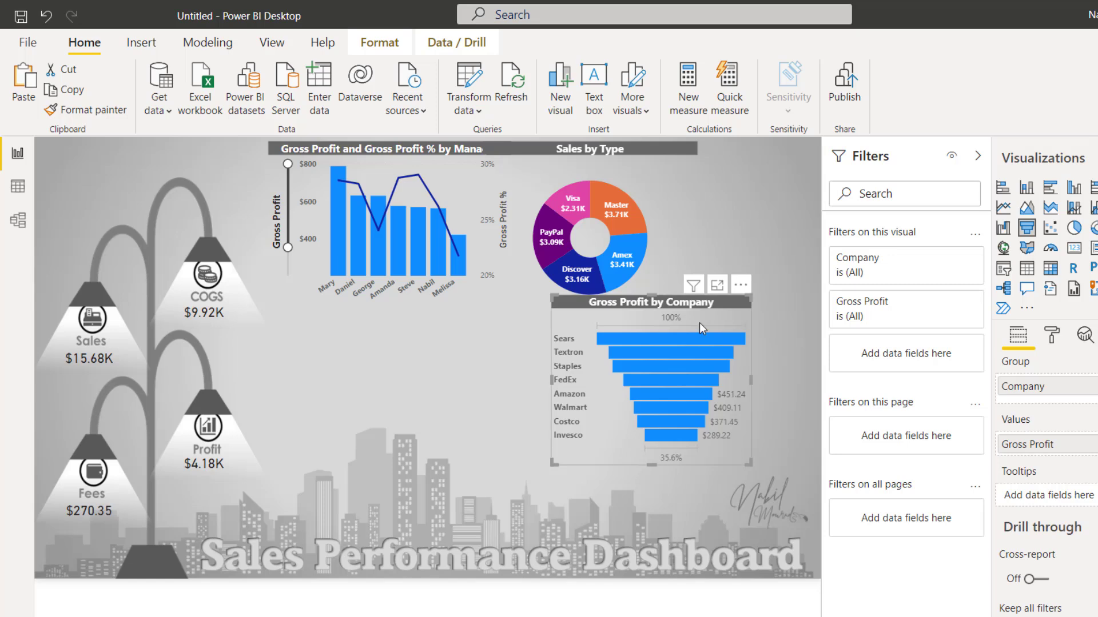
Move the funnel chart into the report page's upper-right corner and shift the combo chart slightly left.
left_click_drag(636, 303, 713, 148)
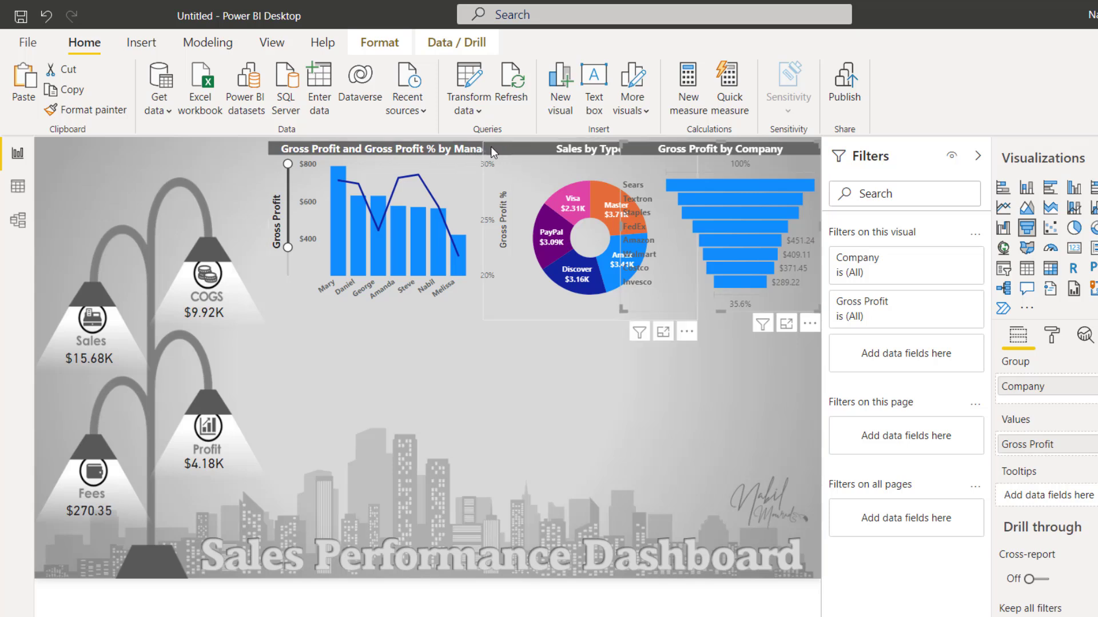
left_click_drag(456, 153, 434, 152)
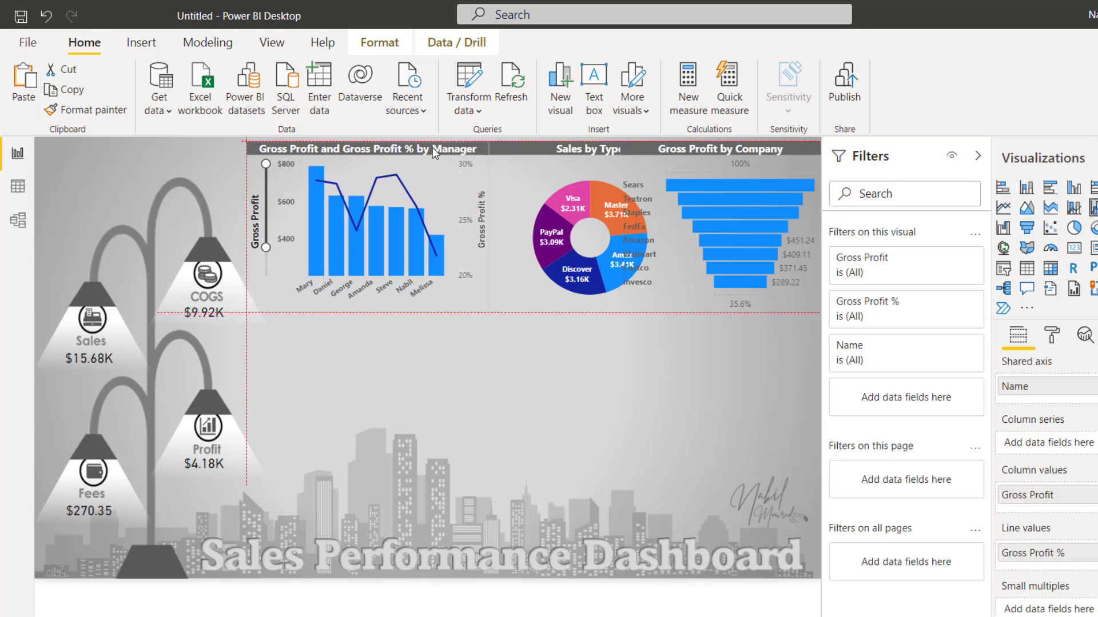
Select the Sales by Type donut chart together with the Gross Profit by Manager chart.
left_click(551, 149)
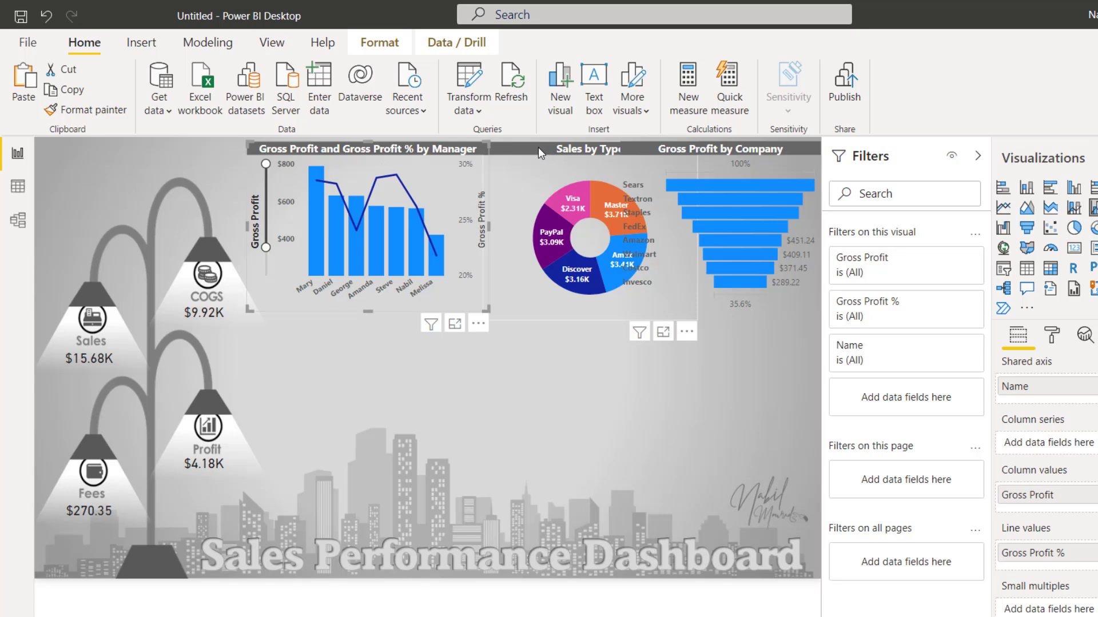
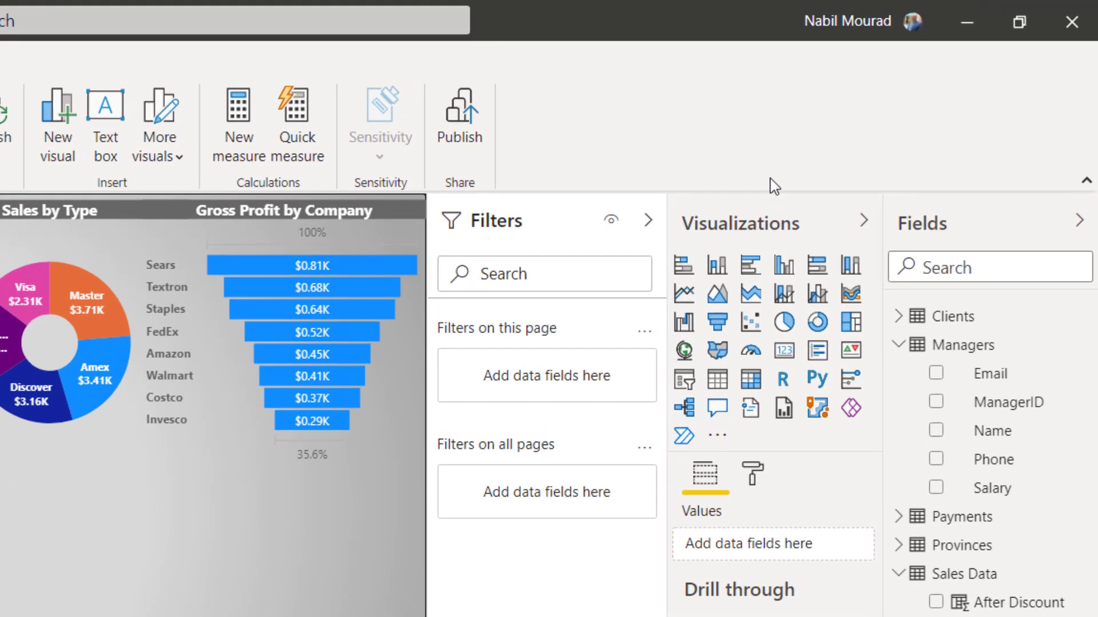
Add a scatter chart with the province Code as details, Sales on the X axis and Gross Profit % on the Y axis.
left_click(752, 324)
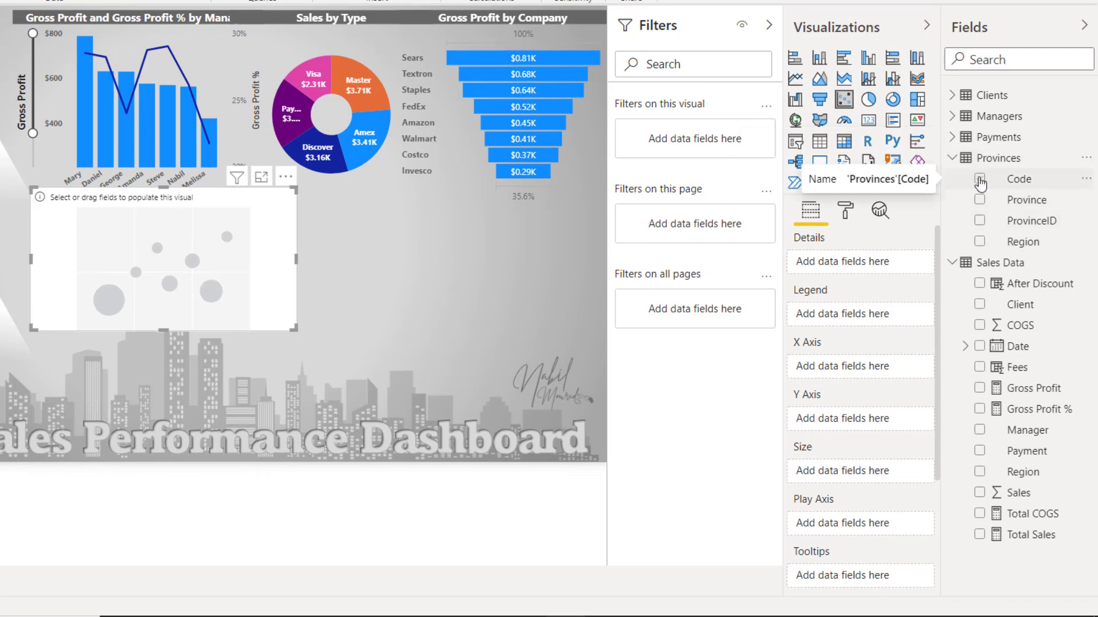
left_click(980, 180)
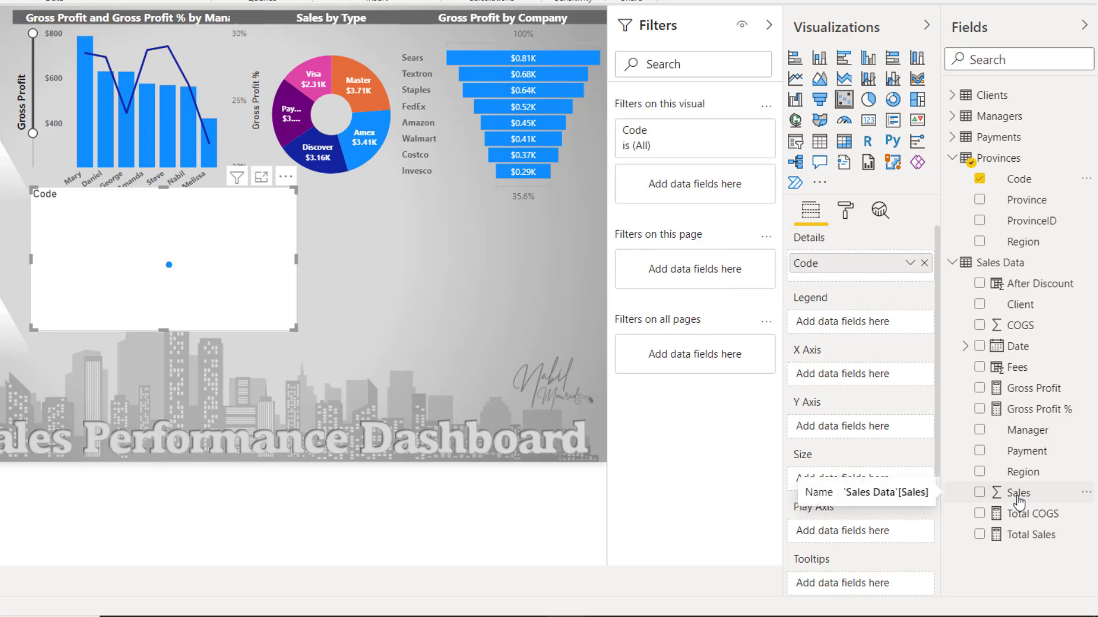
left_click_drag(1019, 495, 850, 374)
left_click_drag(1029, 409, 857, 441)
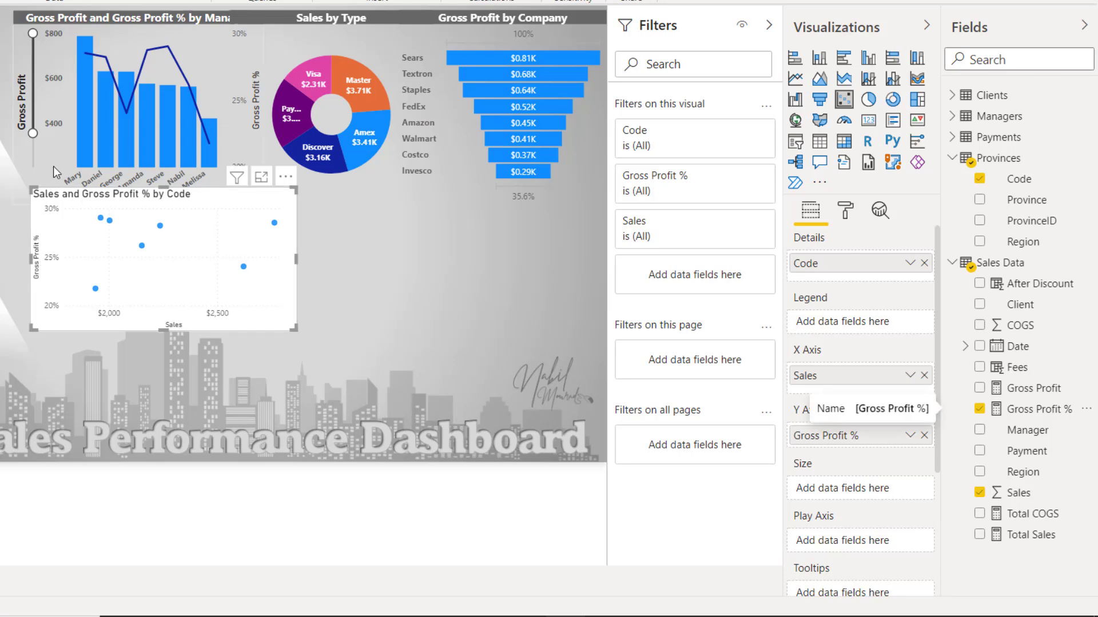
Copy the formatting of the Gross Profit by Manager chart onto the scatter chart and turn its zoom slider off.
left_click(188, 23)
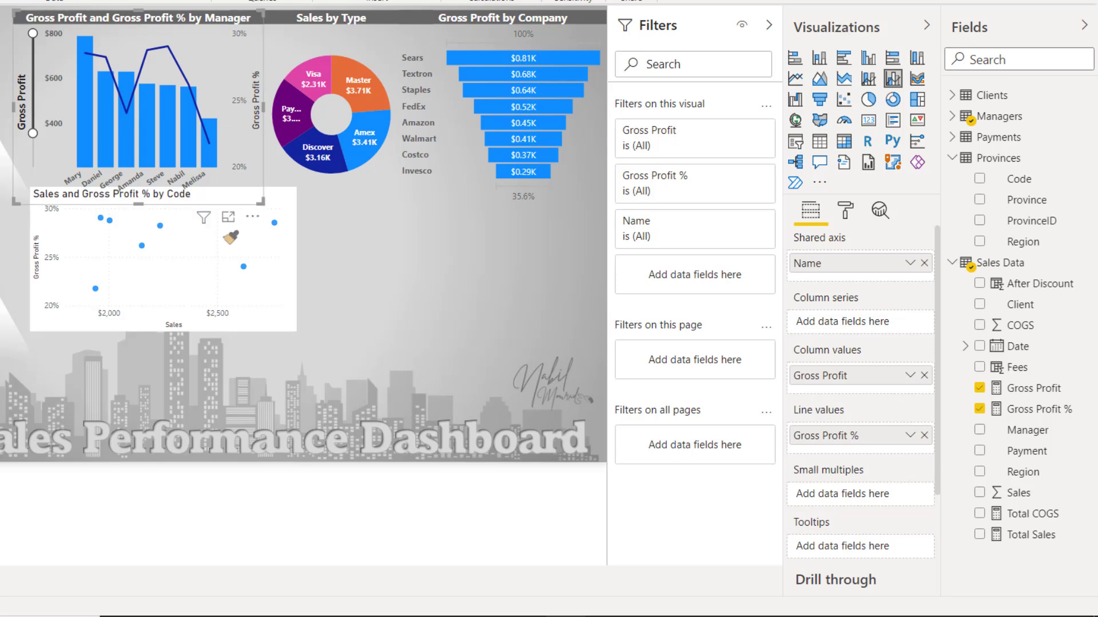
mouse_move(204, 218)
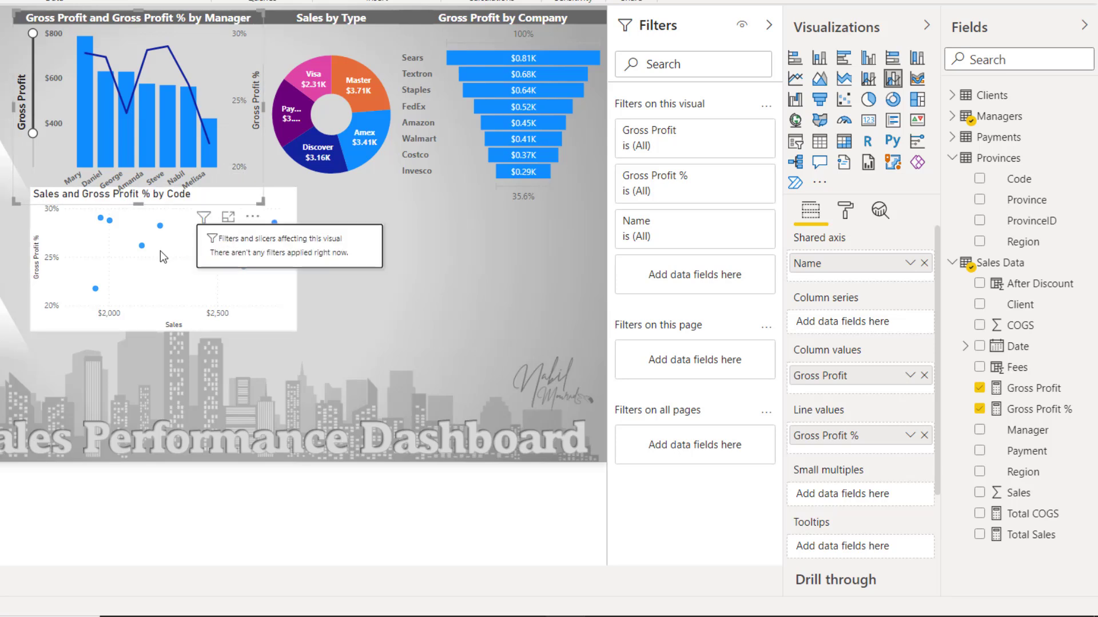
left_click(114, 260)
left_click(845, 211)
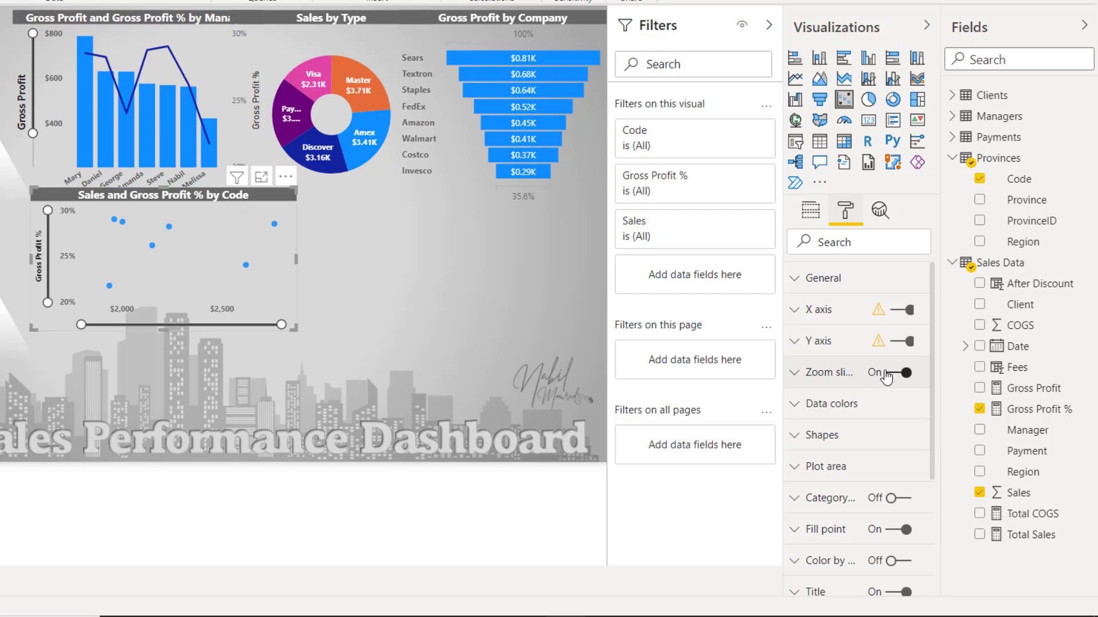
left_click(887, 375)
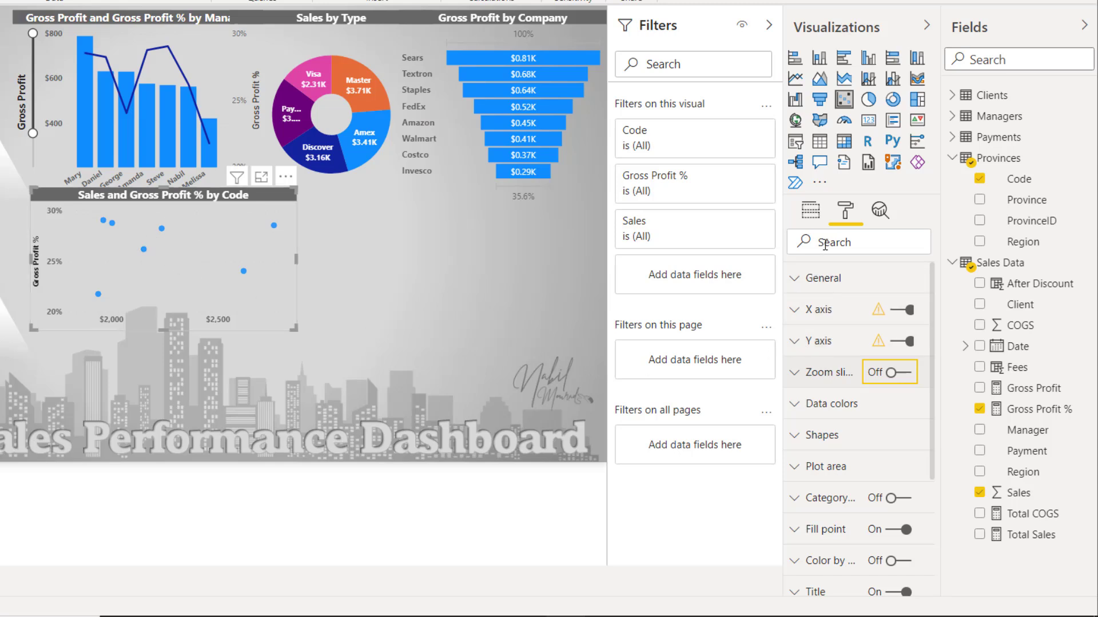
Use Fees as the scatter chart's bubble size and add After Discount to its tooltips.
left_click(810, 214)
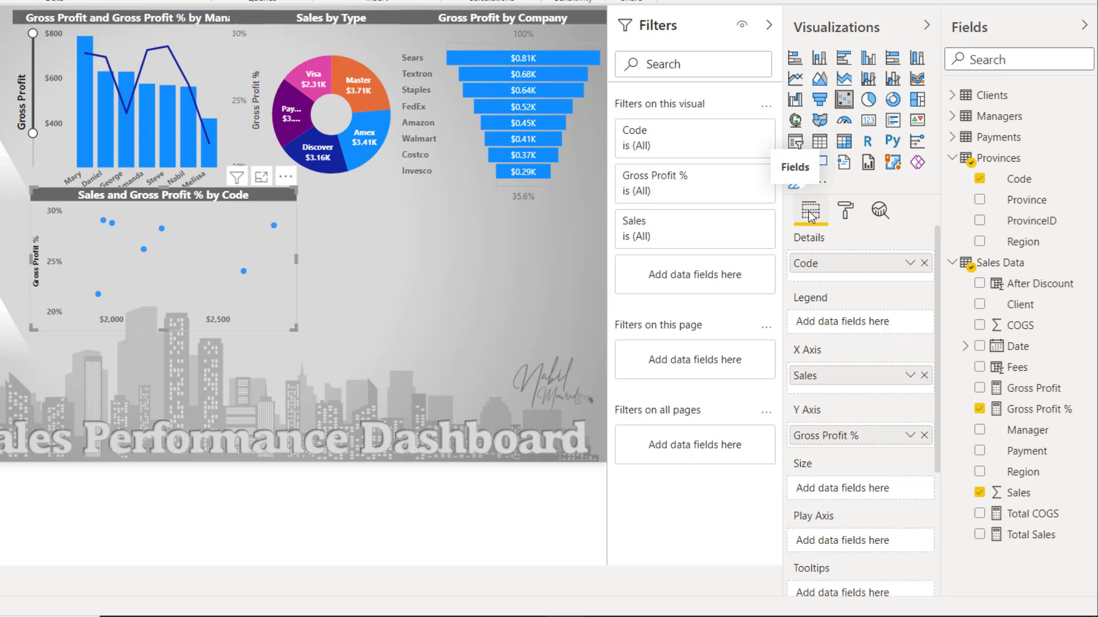
left_click_drag(1017, 367, 850, 492)
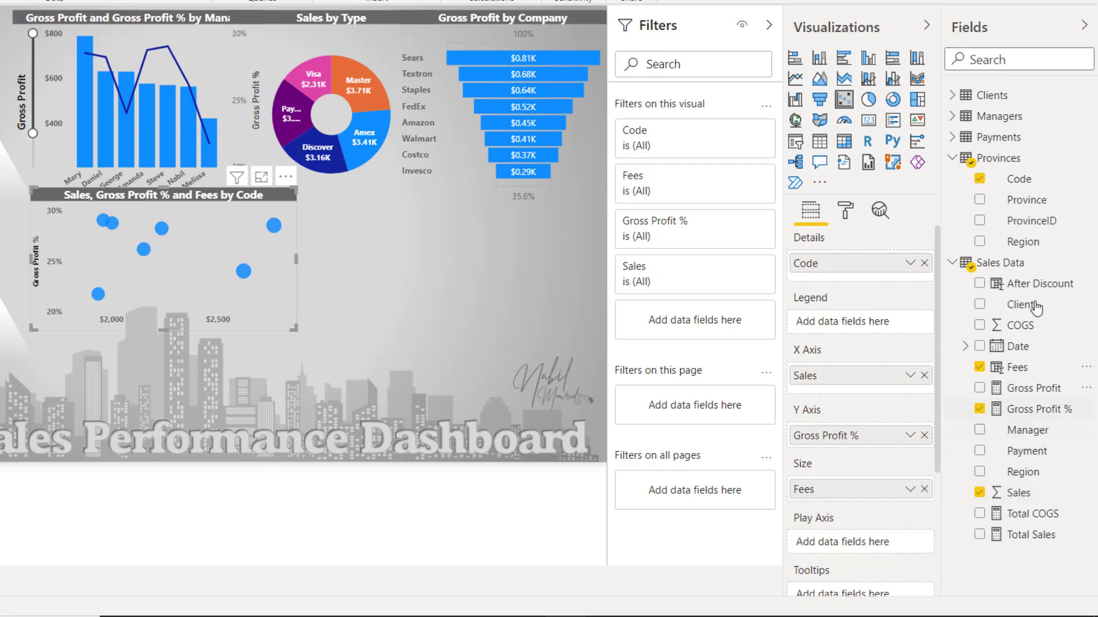
left_click_drag(1034, 289, 868, 438)
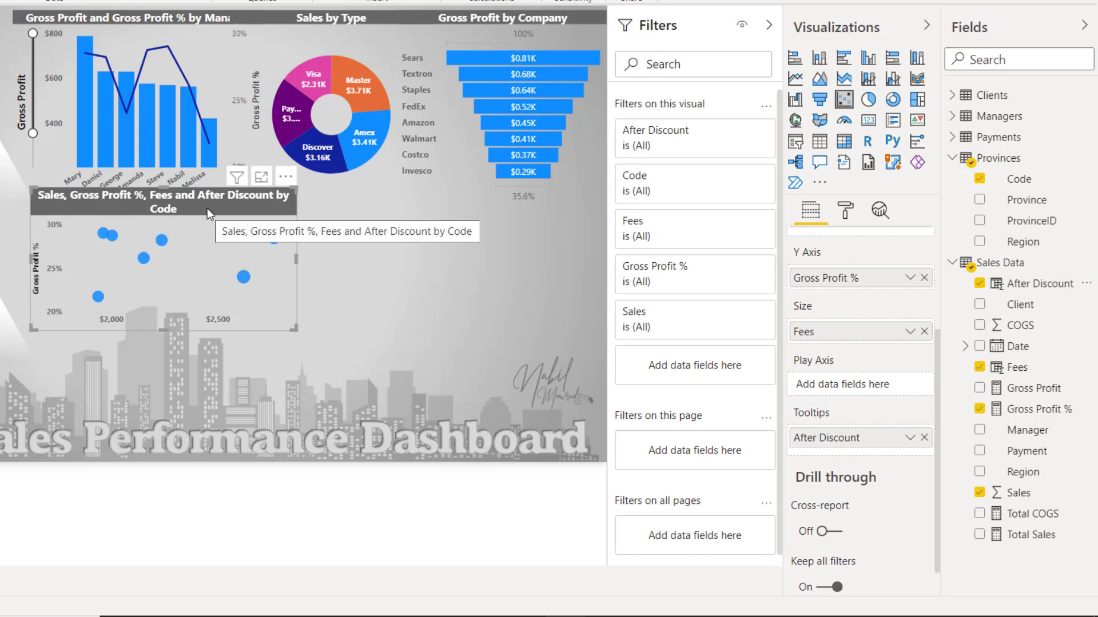
Change the scatter chart's title text to "Sales, Gross Profit %, by Province".
left_click(845, 211)
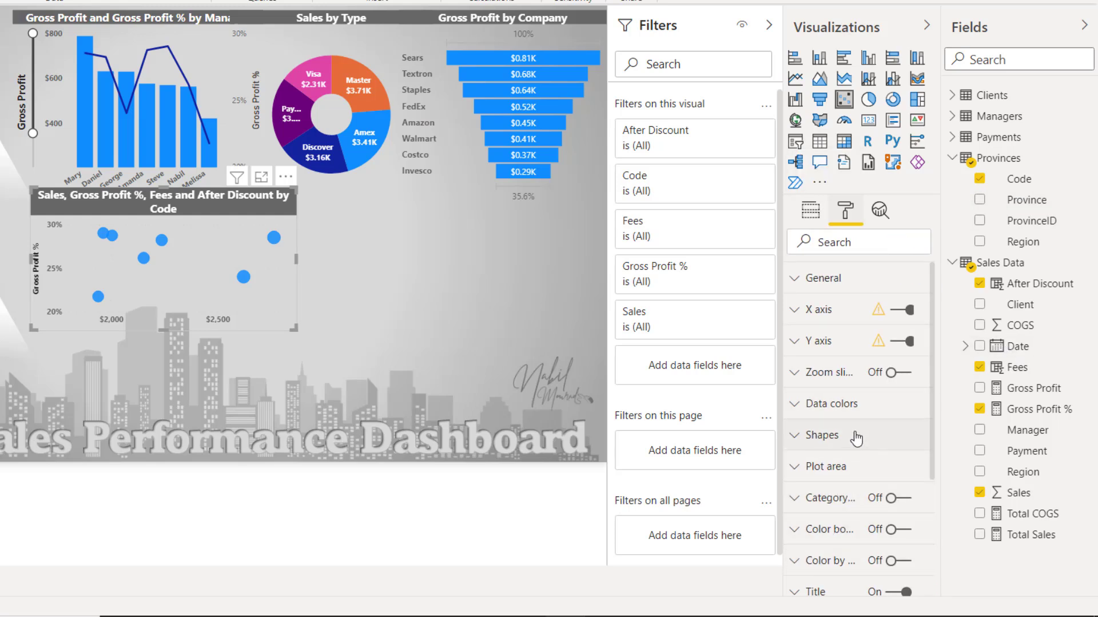
scroll(858, 436, "down", 5)
left_click(795, 401)
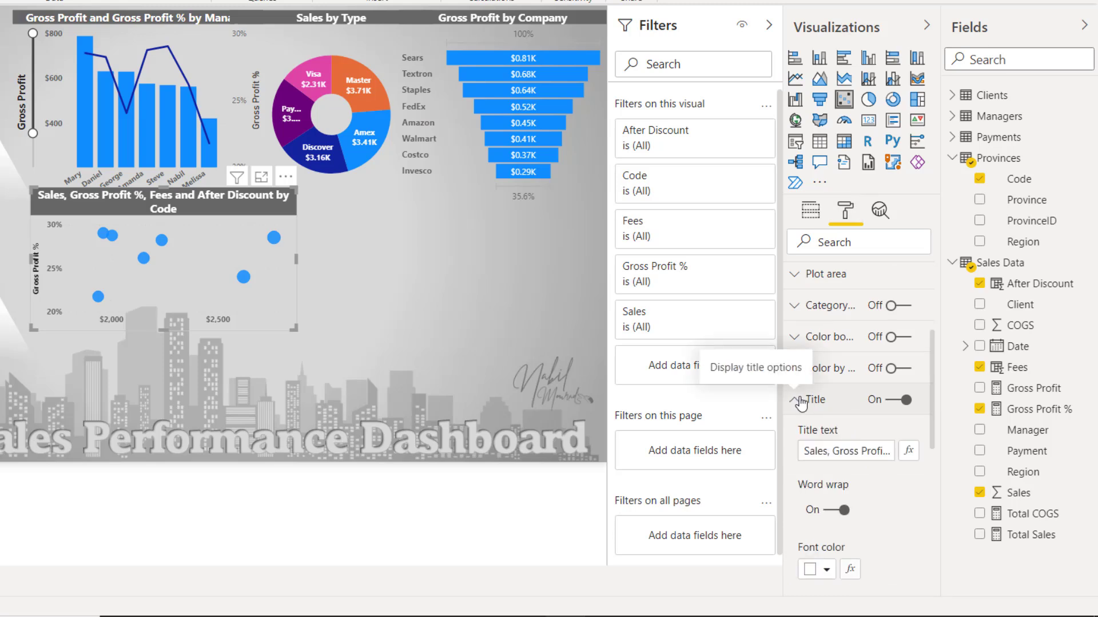
left_click(883, 452)
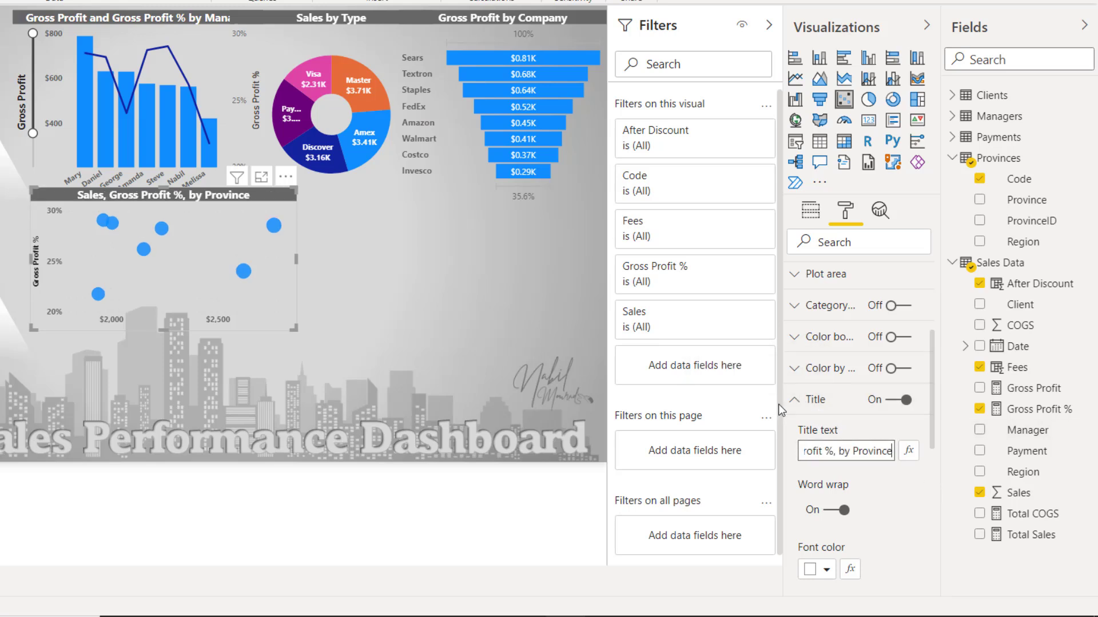
left_click(794, 400)
Set the marker shape size of the scatter chart to 9.
scroll(798, 442, "up", 3)
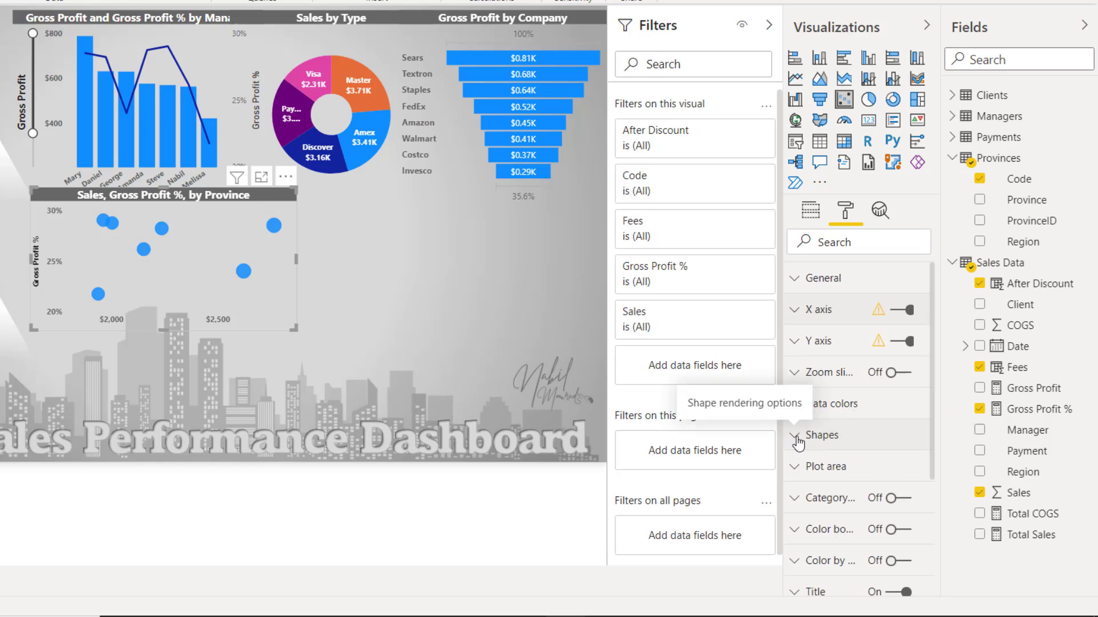
left_click(795, 435)
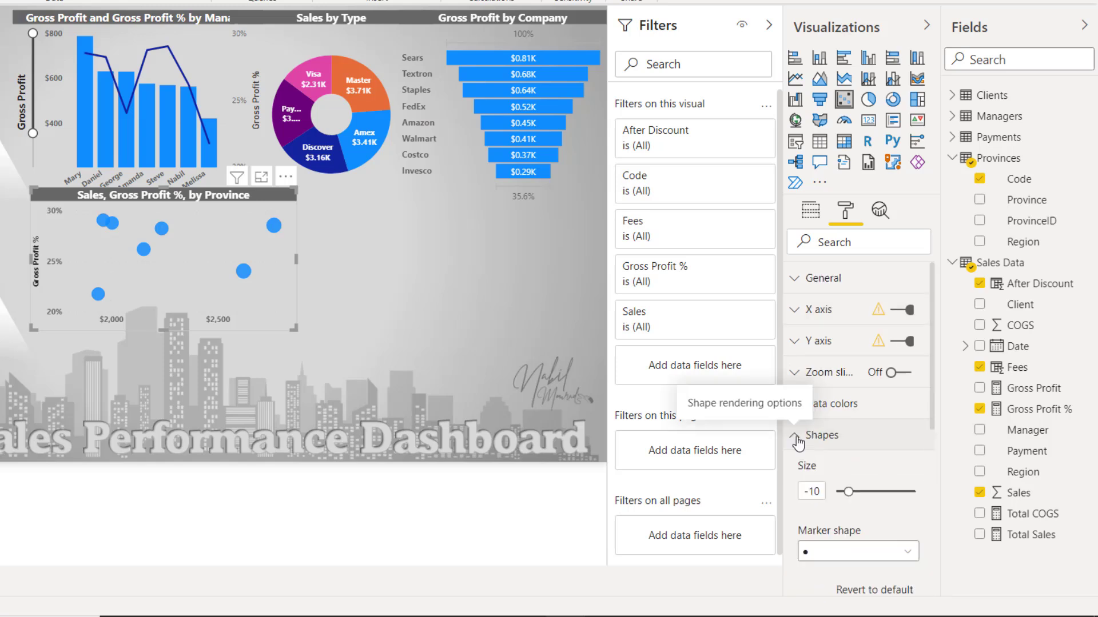
left_click_drag(850, 493, 860, 492)
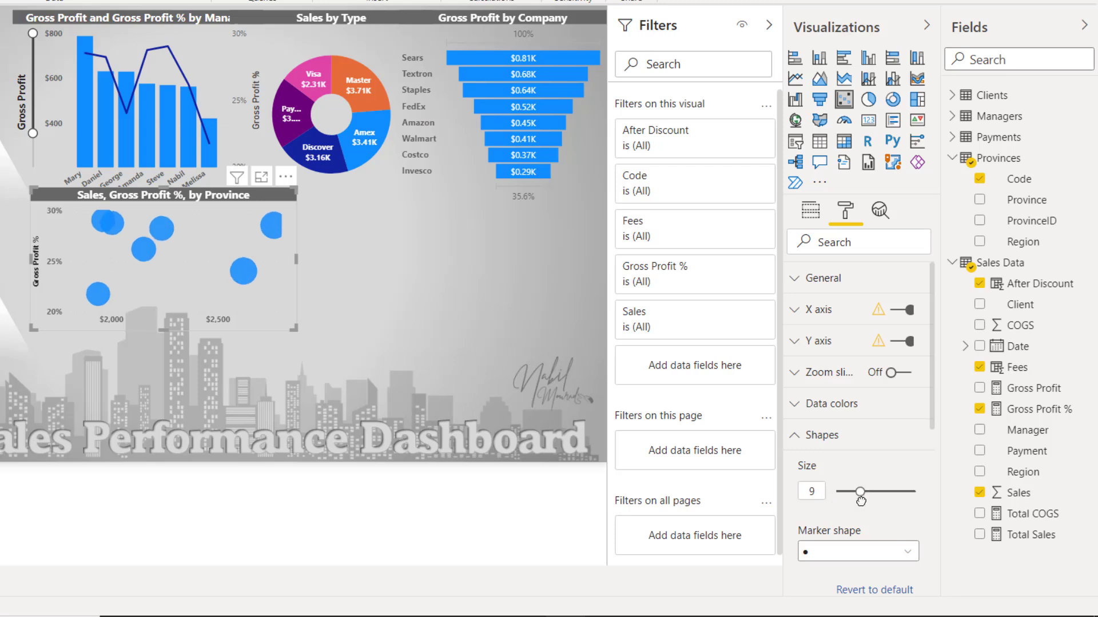
left_click(816, 485)
Set up conditional formatting of the bubbles' default color as a color scale based on Total Sales.
left_click(798, 404)
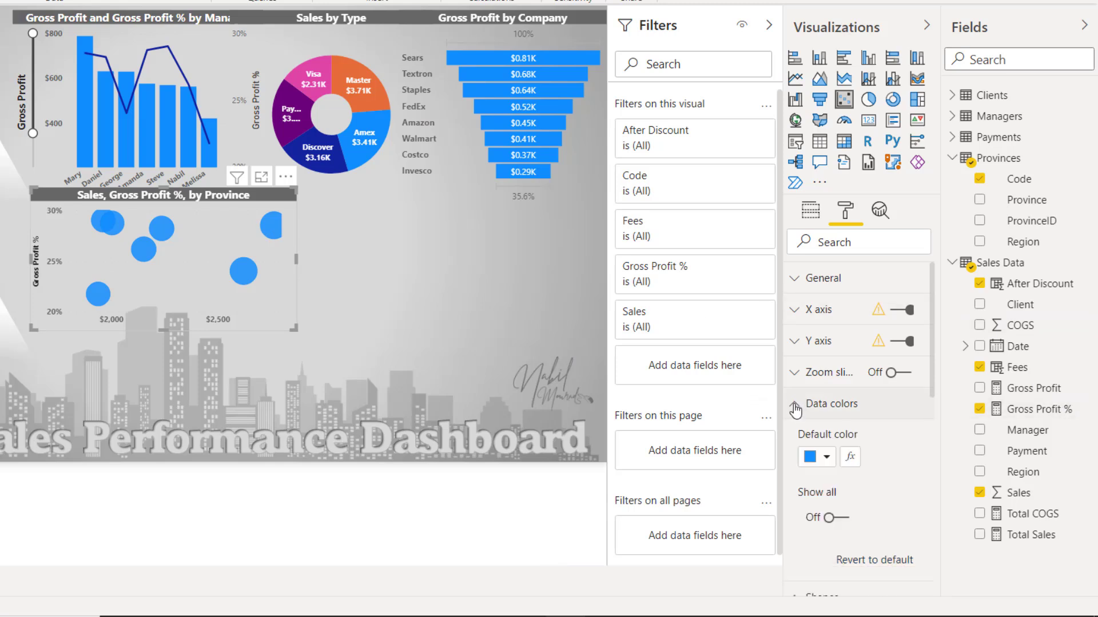
left_click(850, 459)
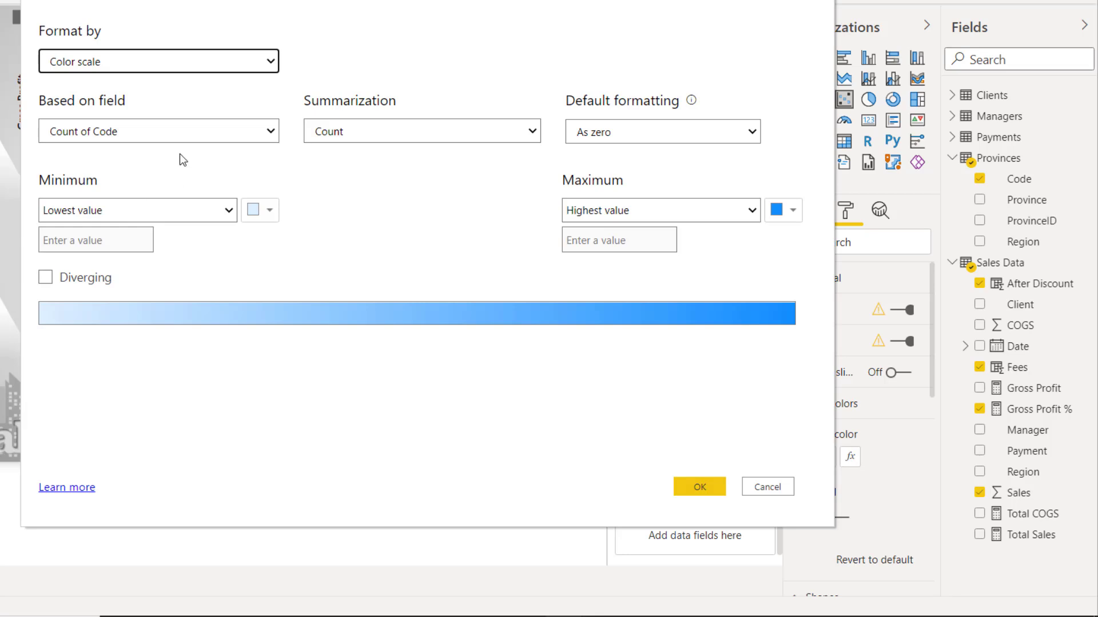
left_click(269, 132)
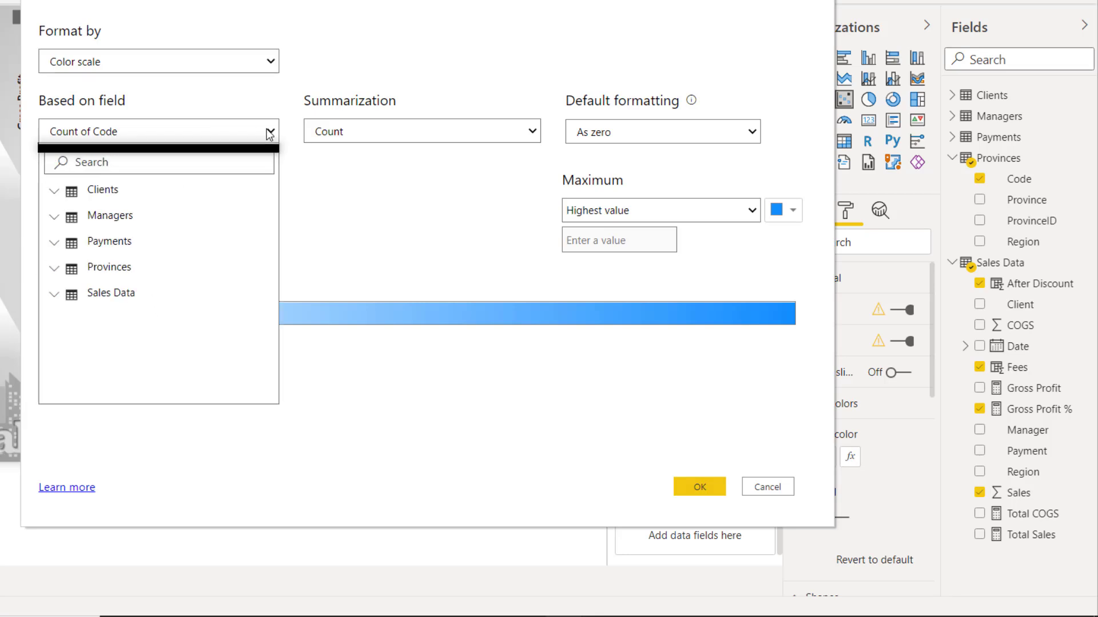
left_click(55, 296)
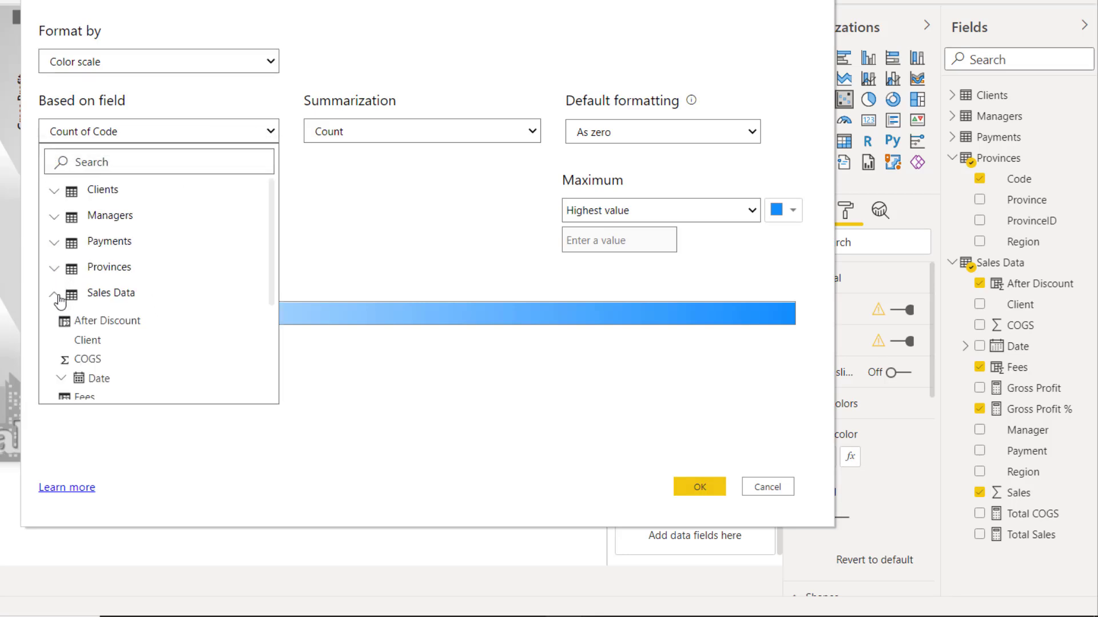
scroll(142, 360, "down", 3)
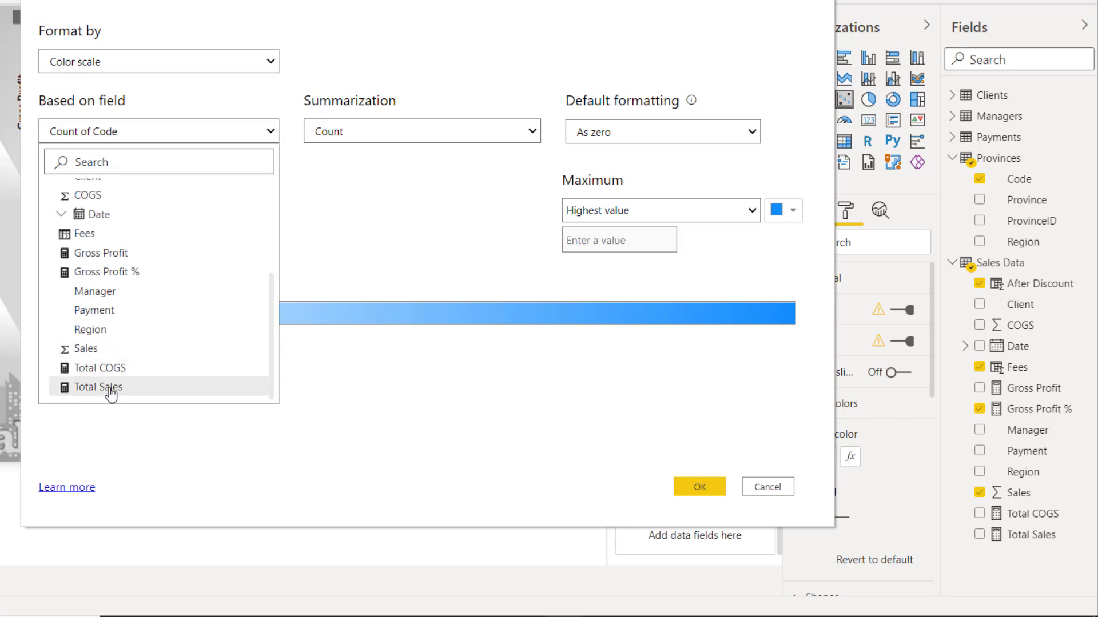
left_click(145, 388)
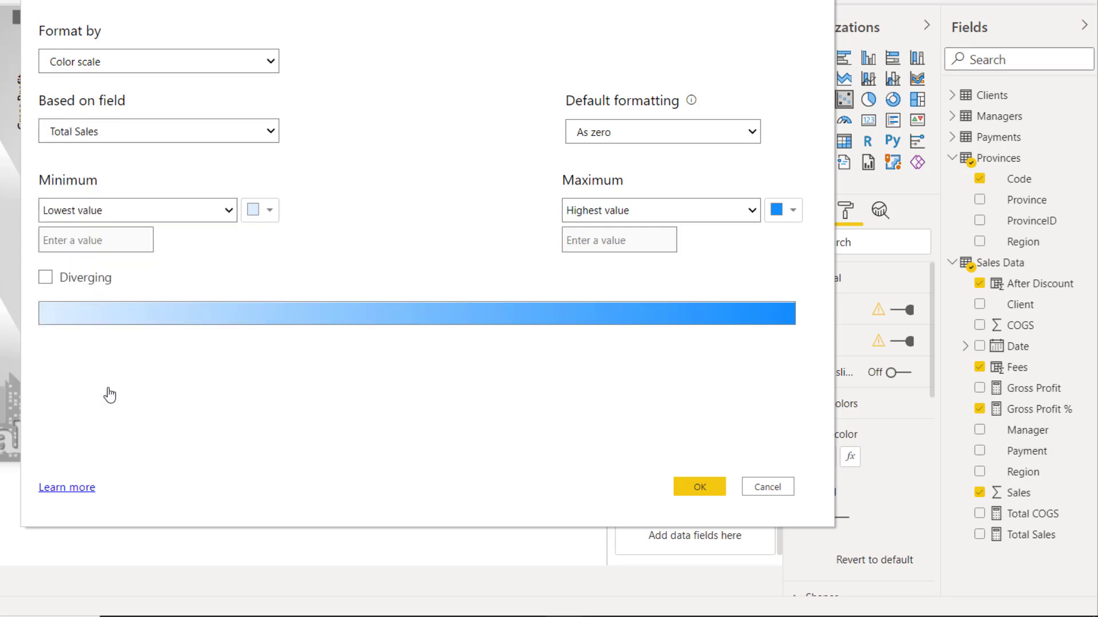
Set the color scale's minimum to red #EE0322, make the scale diverging and apply it to the bubbles.
left_click(270, 212)
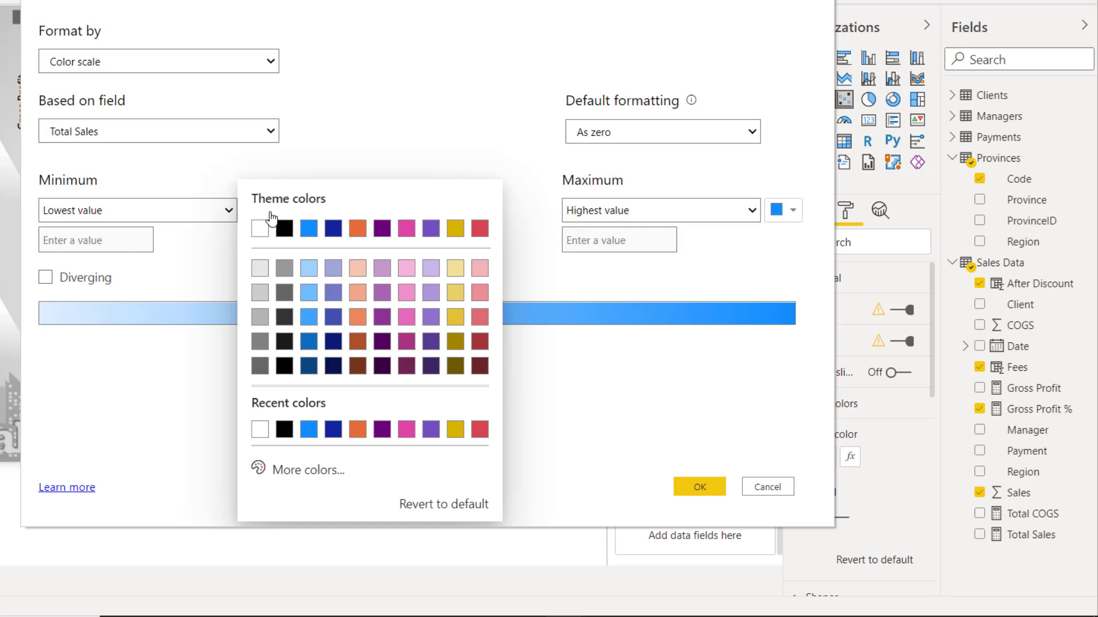
left_click(292, 469)
left_click(478, 206)
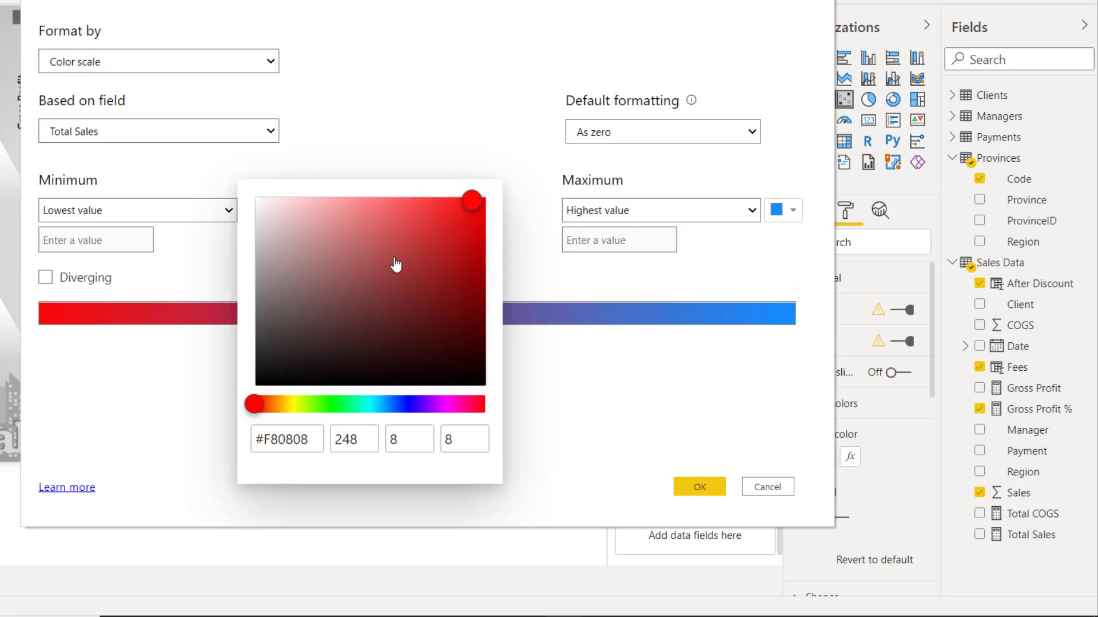
left_click(476, 207)
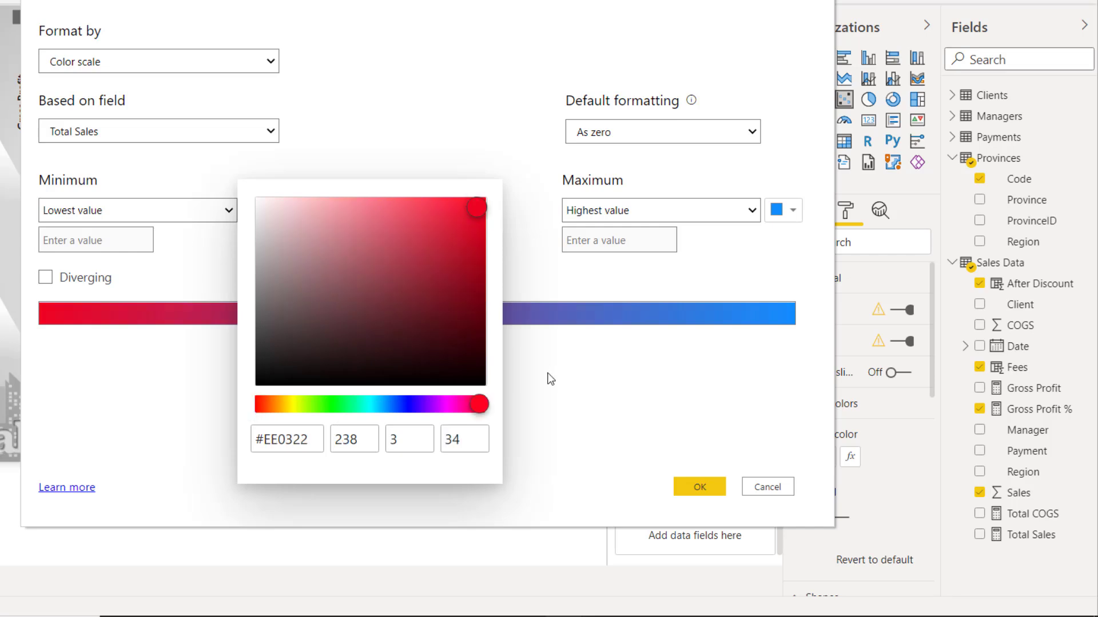
left_click(549, 374)
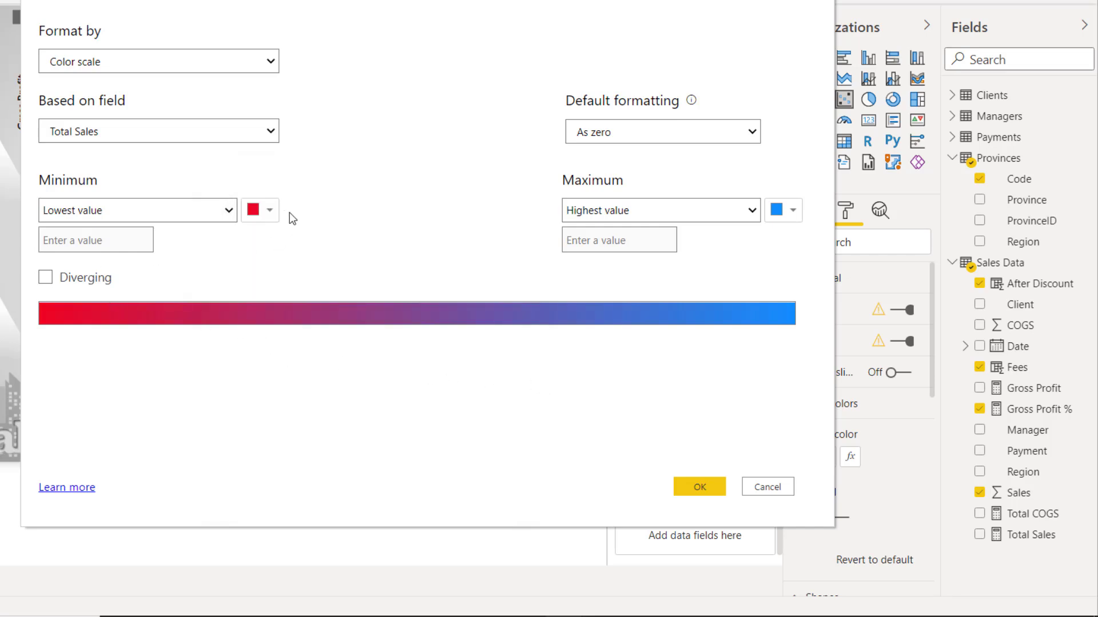
left_click(46, 278)
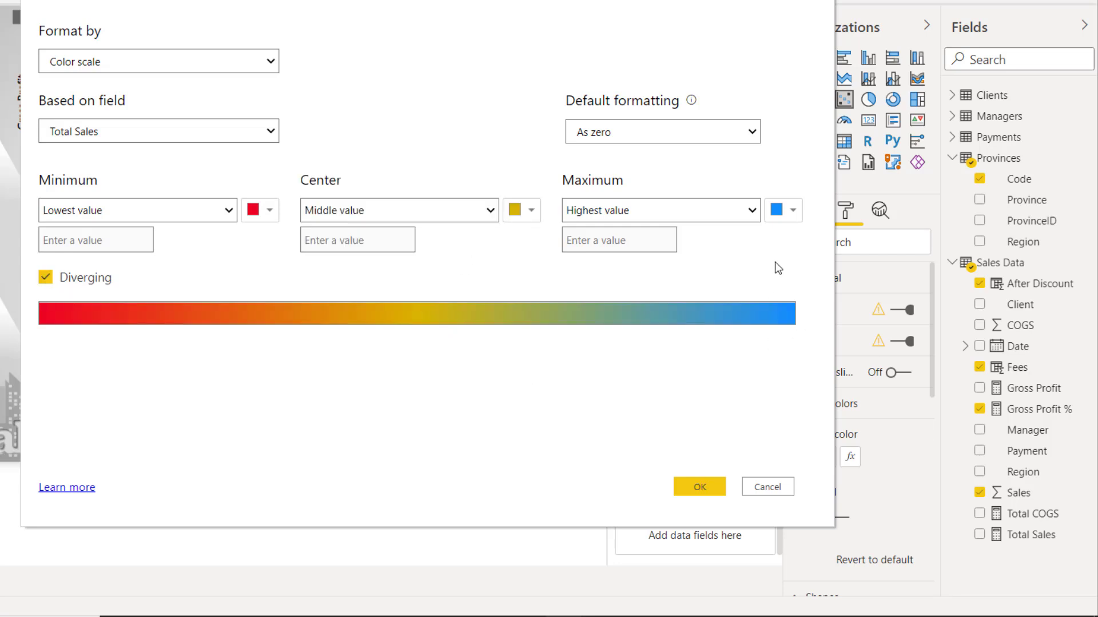
left_click(706, 484)
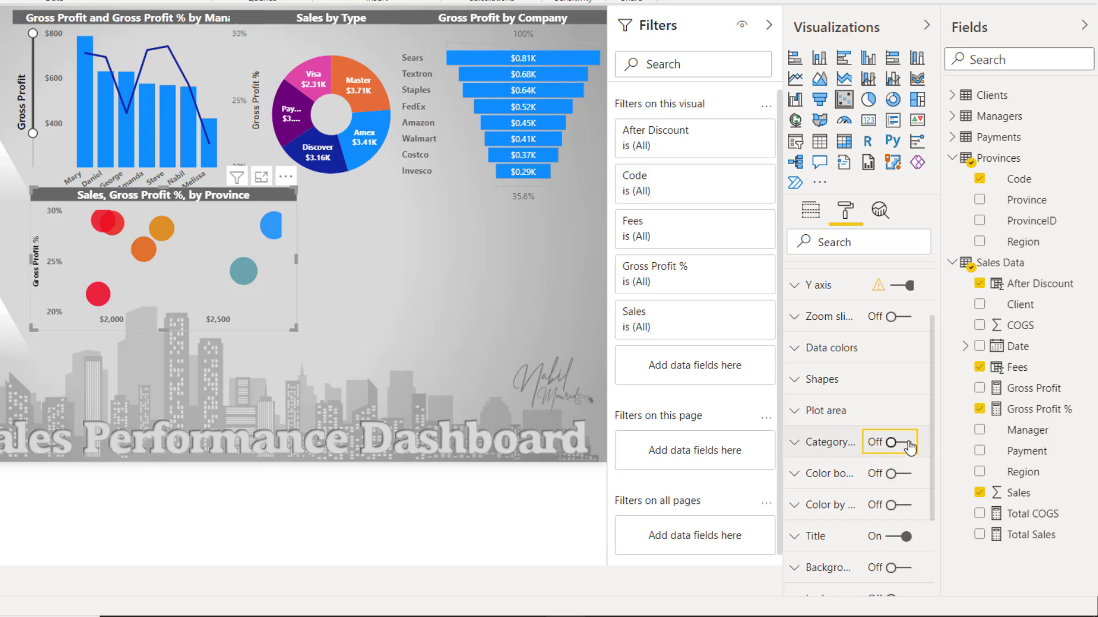
Turn on the scatter chart's category labels and set their font family to Segoe UI Bold.
left_click(909, 446)
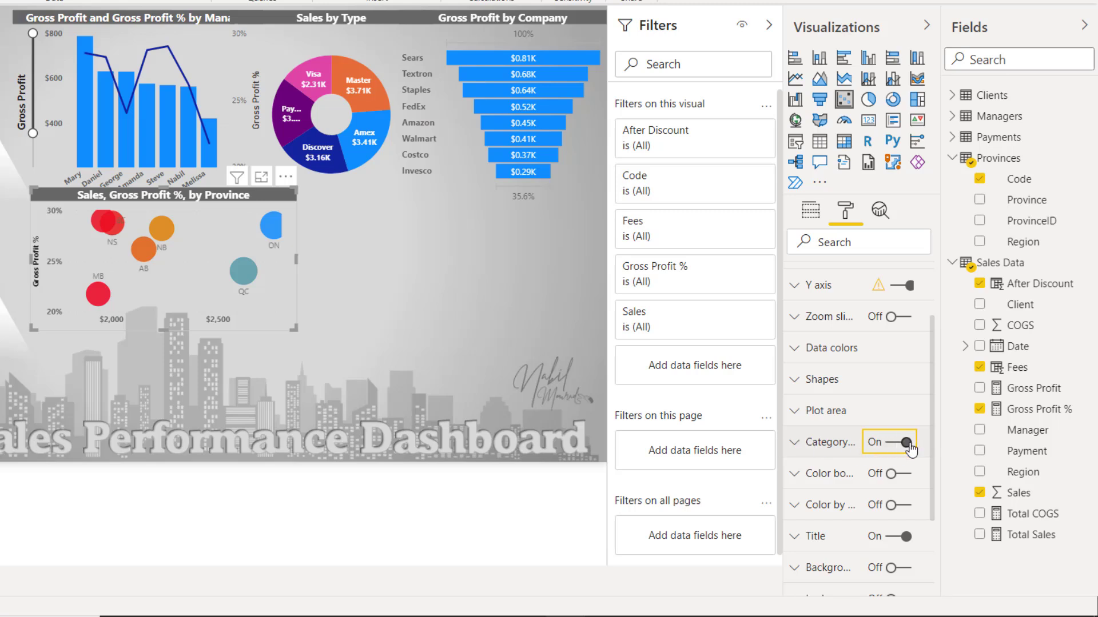
left_click(794, 443)
scroll(882, 458, "down", 3)
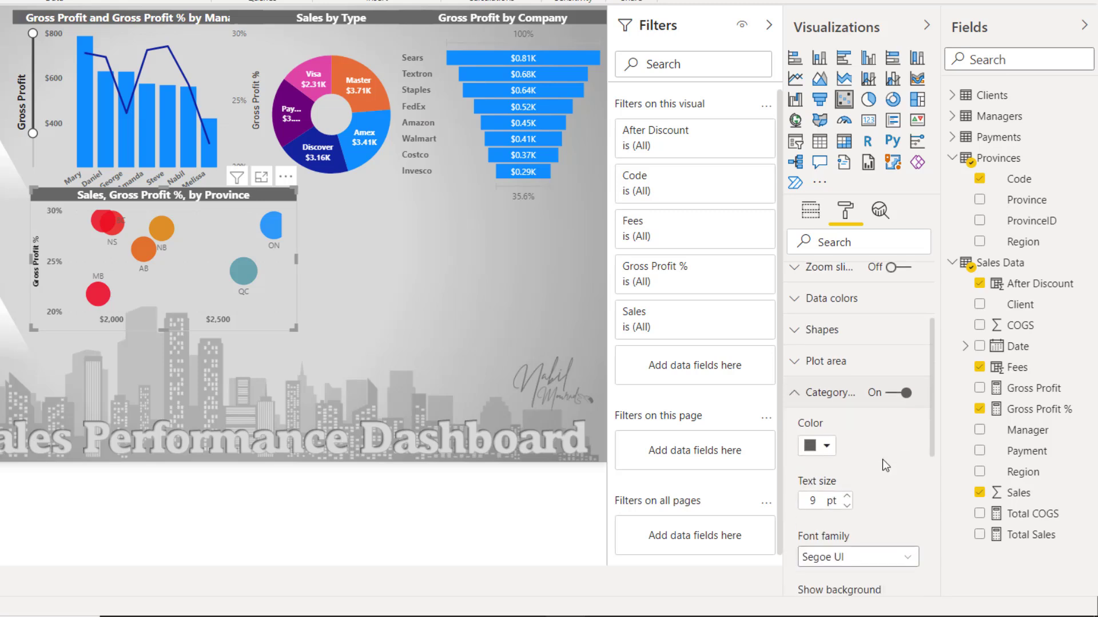
left_click(876, 520)
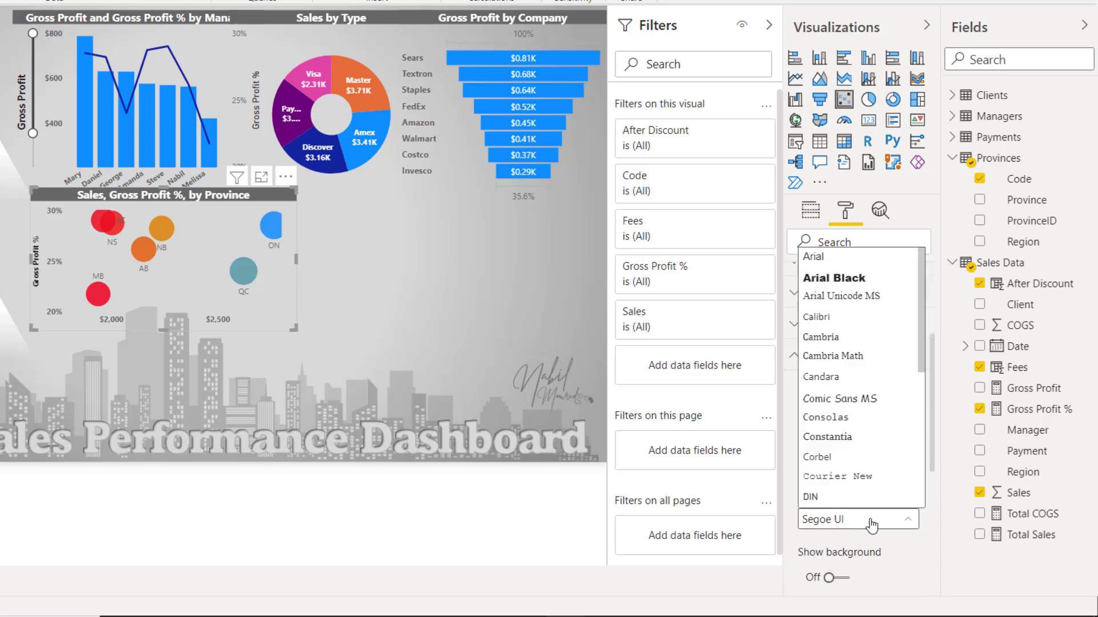
scroll(884, 401, "down", 3)
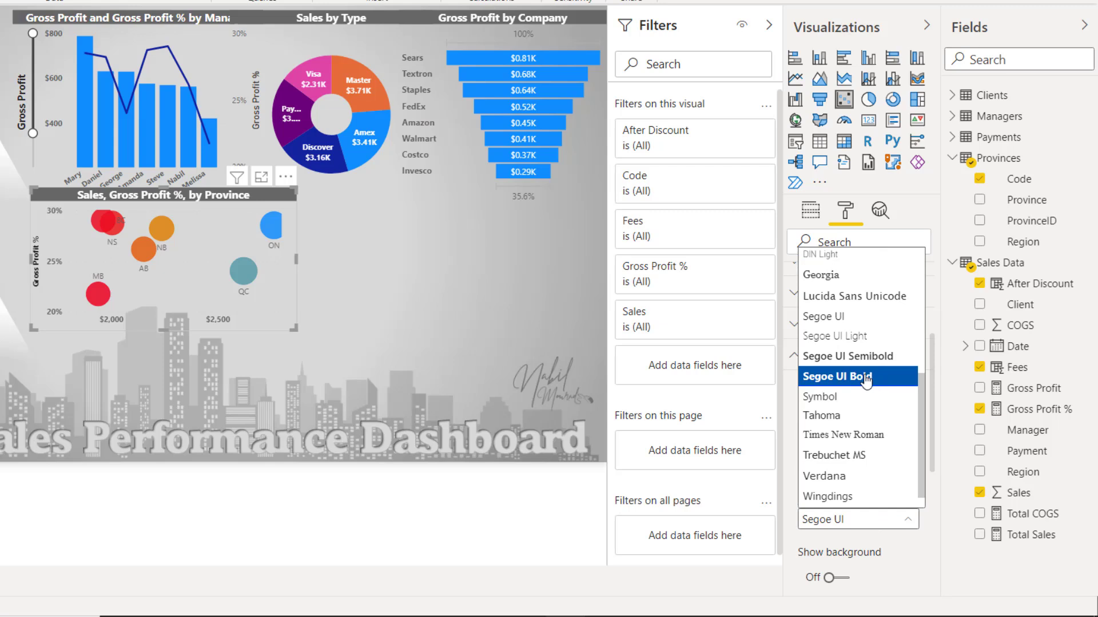
left_click(869, 377)
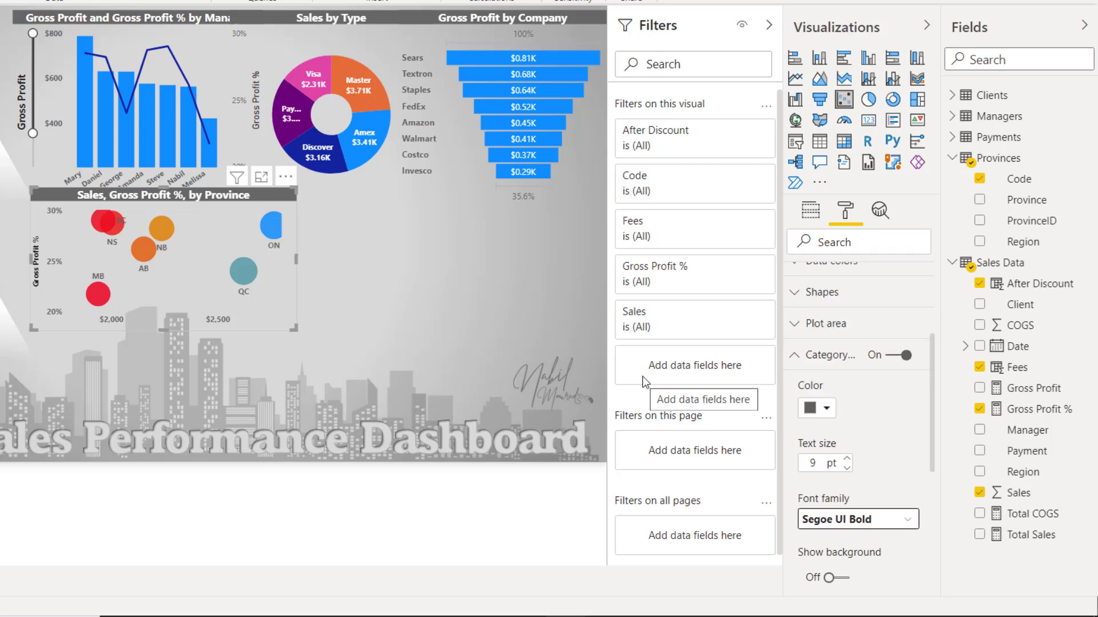
Set the text size of the scatter chart's category labels to 10 pt.
left_click(846, 458)
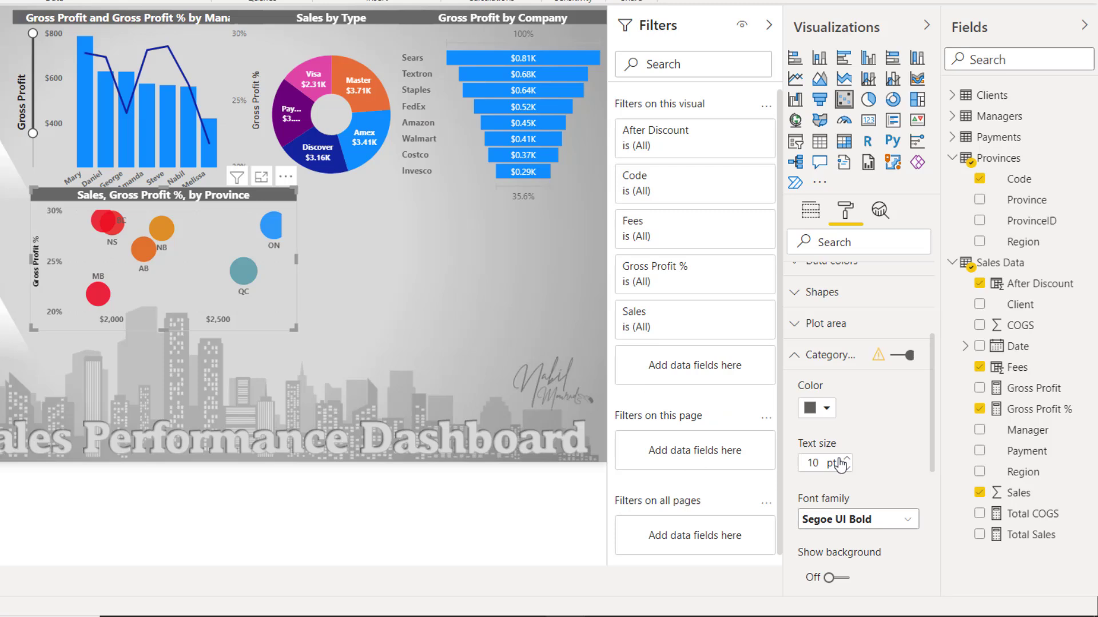
left_click(440, 267)
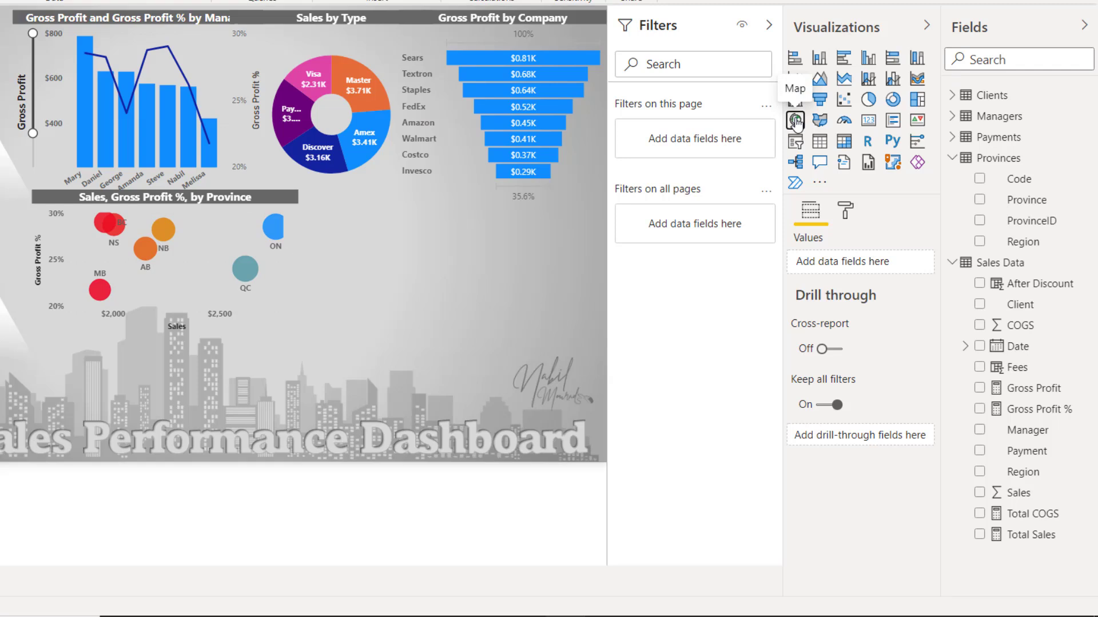
Add a map visual with Province as the location and Sales as the bubble size.
left_click(796, 120)
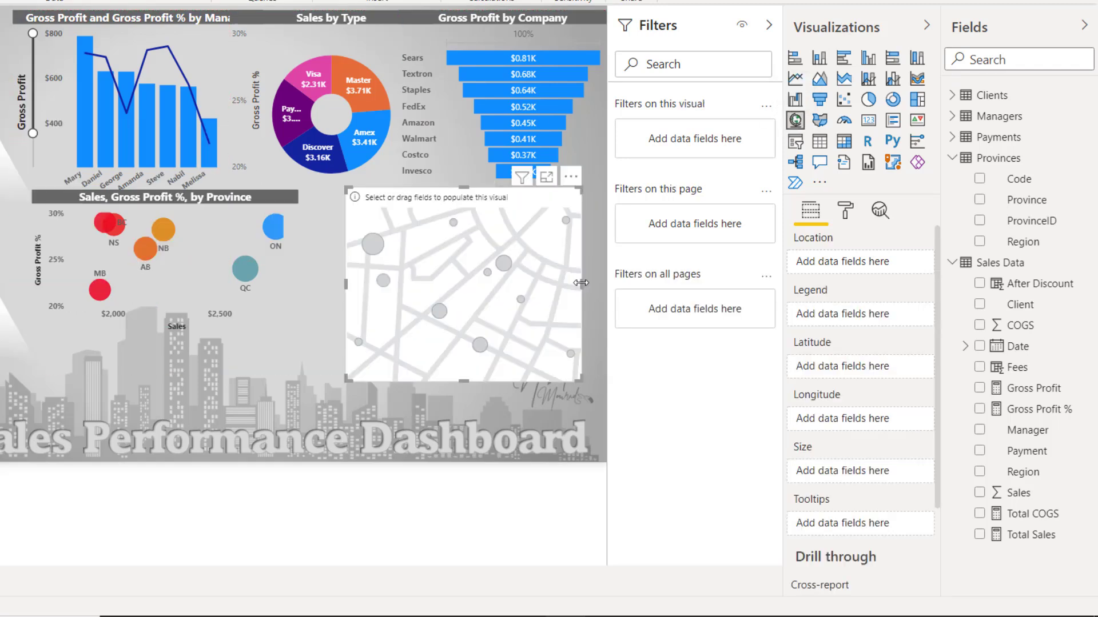
left_click_drag(1023, 201, 843, 265)
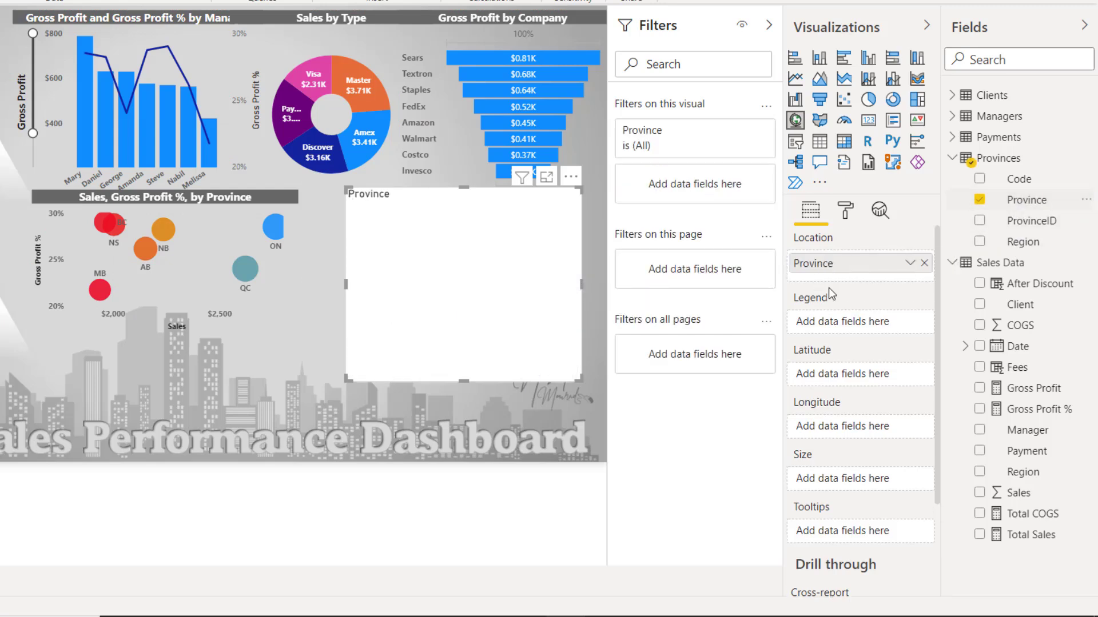
left_click_drag(1018, 493, 863, 480)
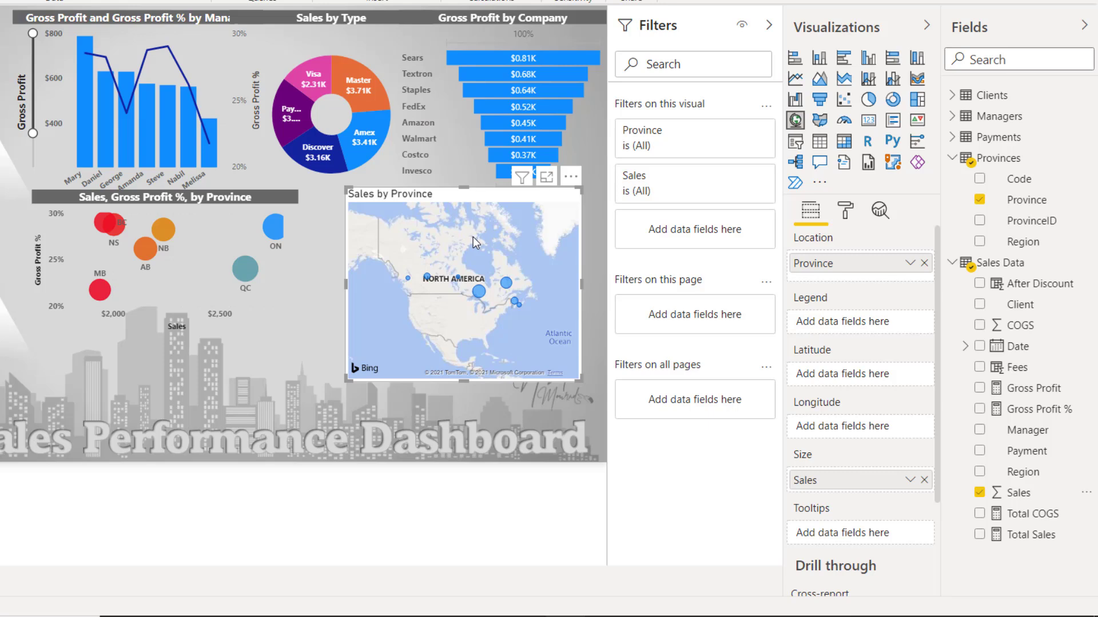
Turn off the map's background and set its map style theme to Grayscale.
left_click(846, 209)
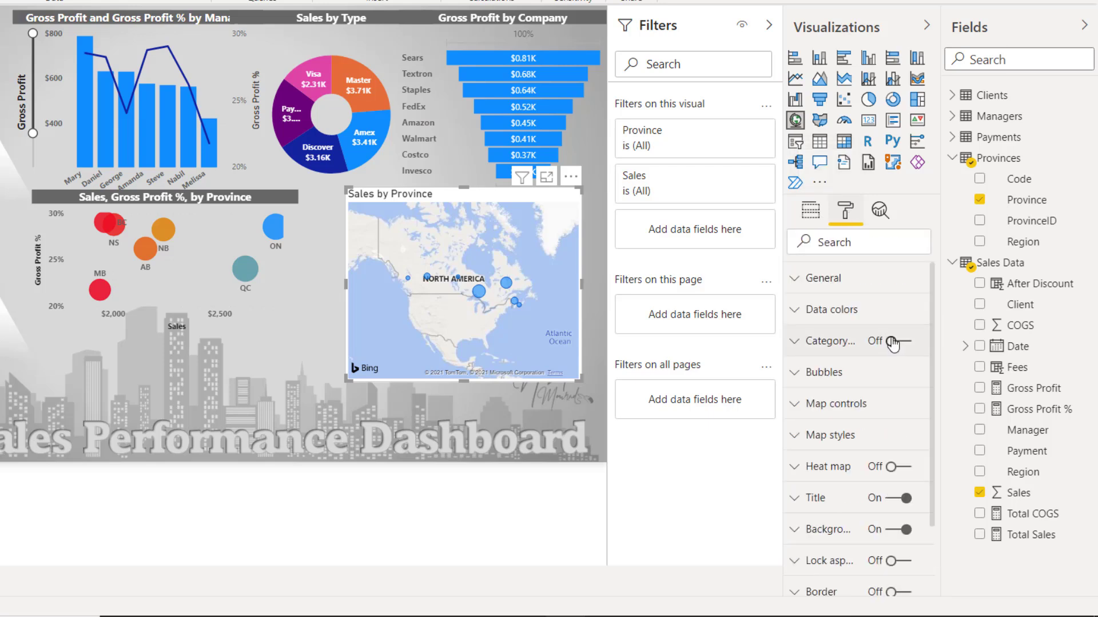
left_click(890, 530)
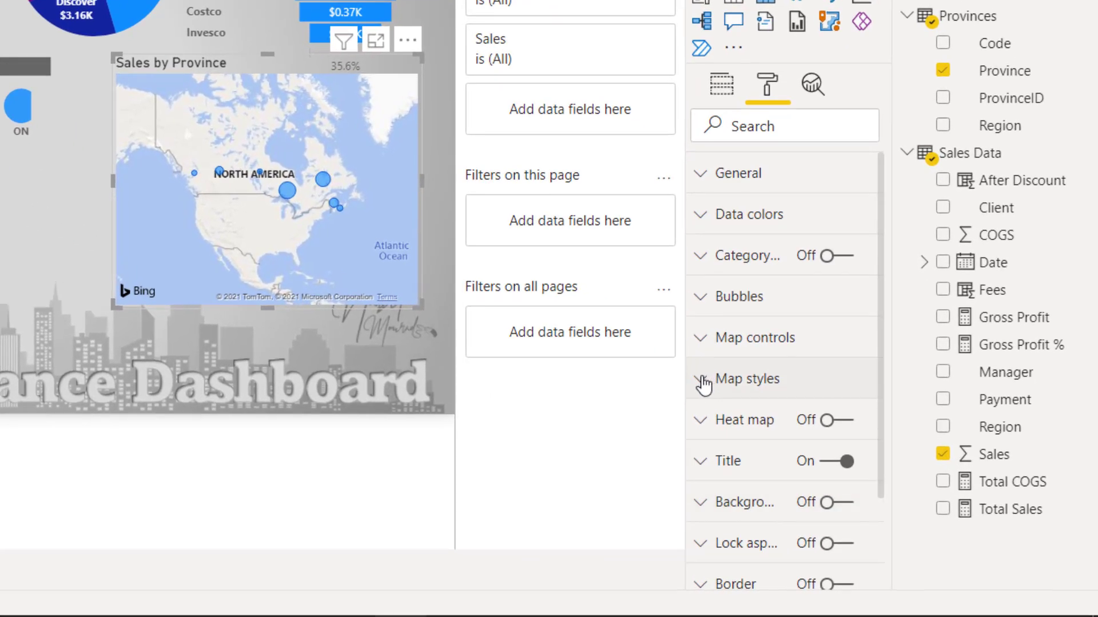
left_click(705, 379)
left_click(845, 451)
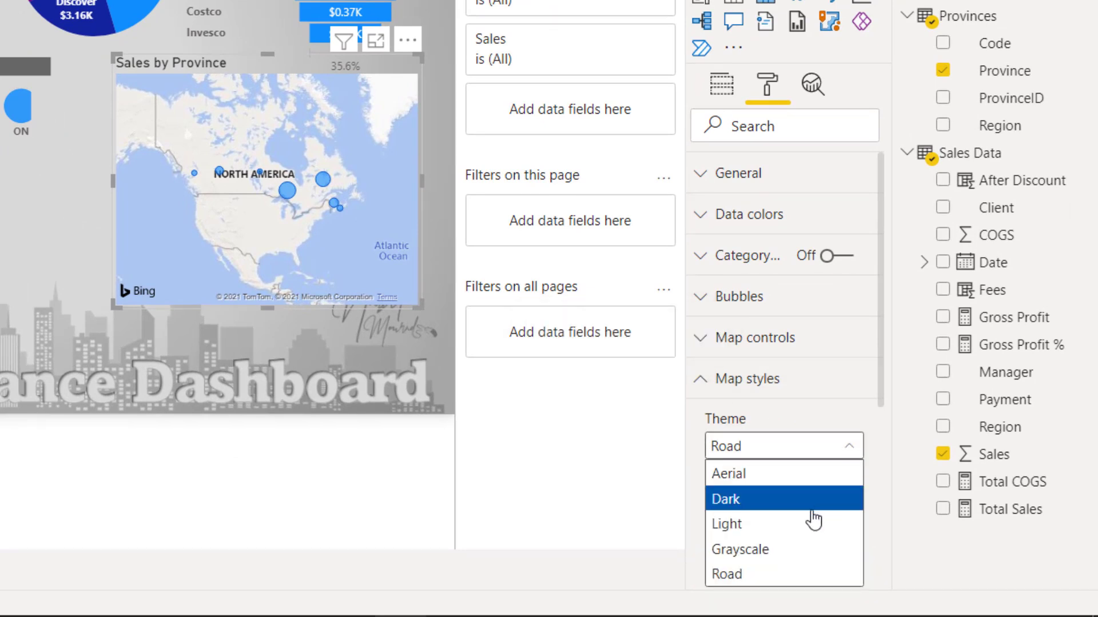
left_click(762, 551)
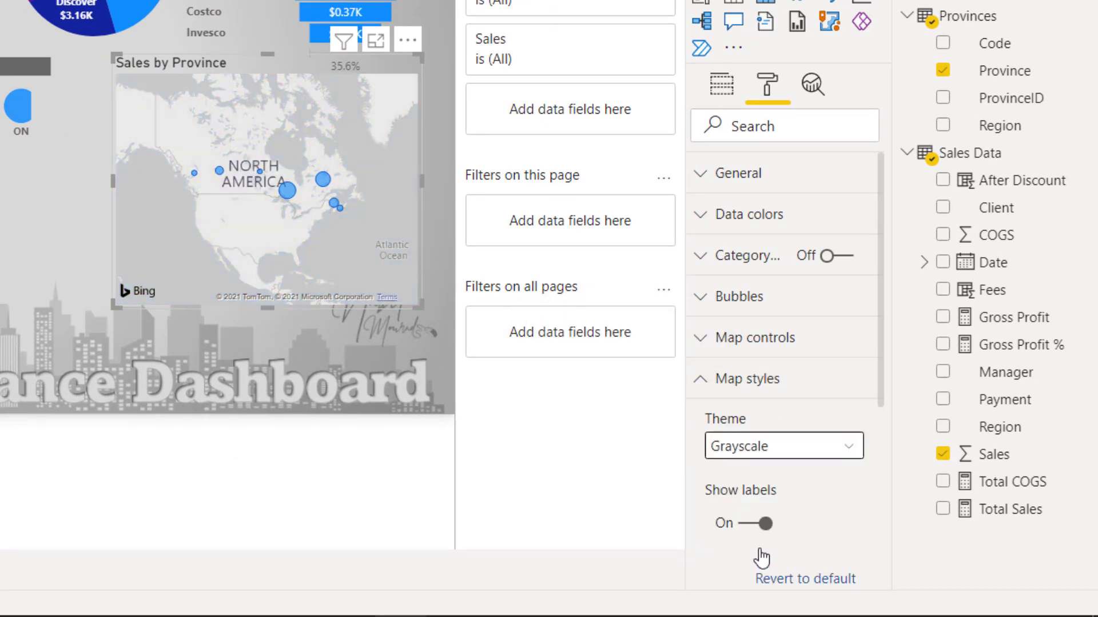
left_click(706, 387)
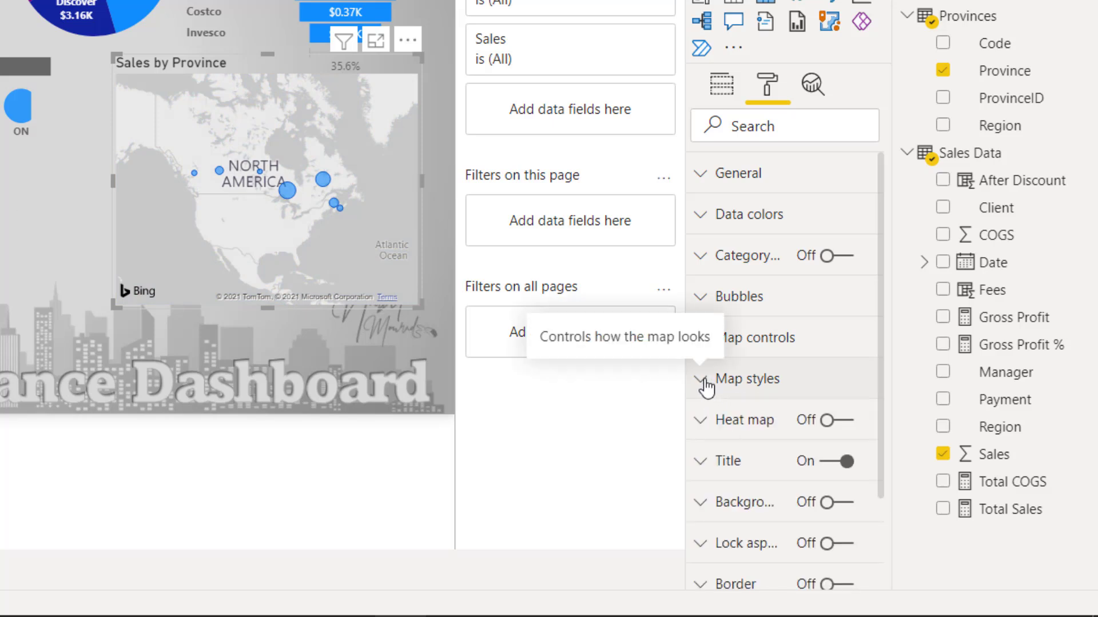
Set the size of the map's bubbles to 8.
left_click(704, 296)
left_click_drag(769, 370, 719, 370)
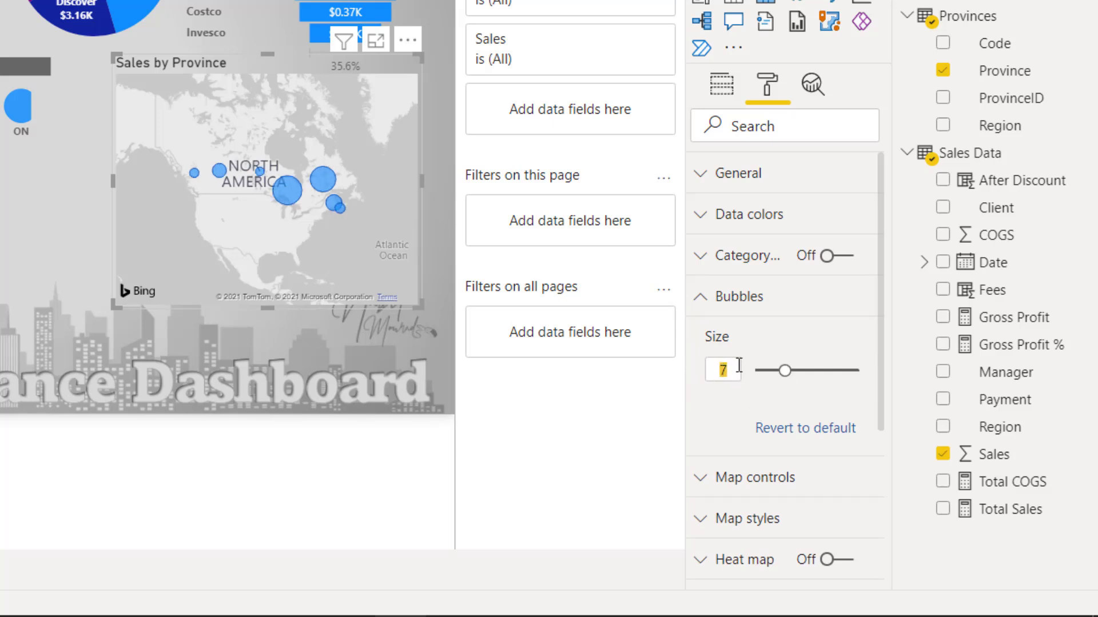
type("8")
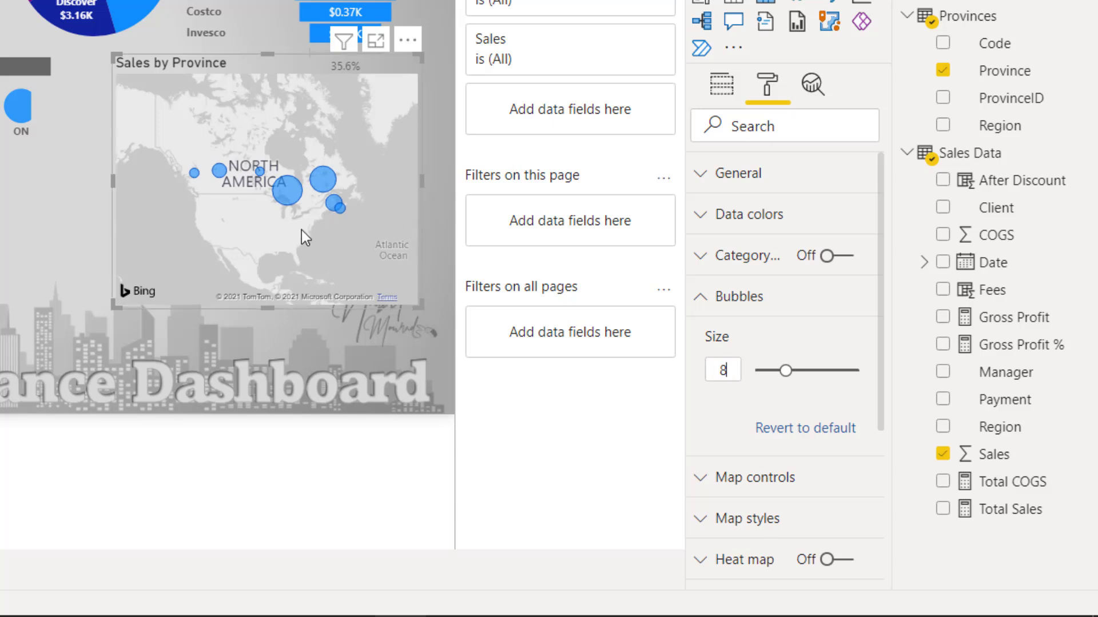
scroll(301, 229, "up", 2)
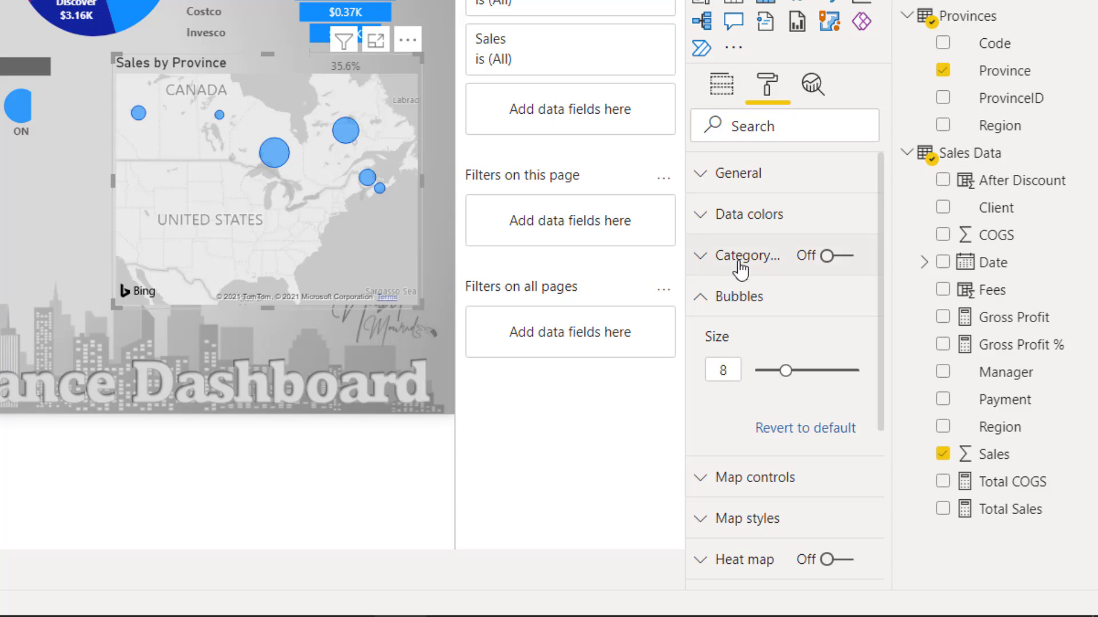
left_click(707, 299)
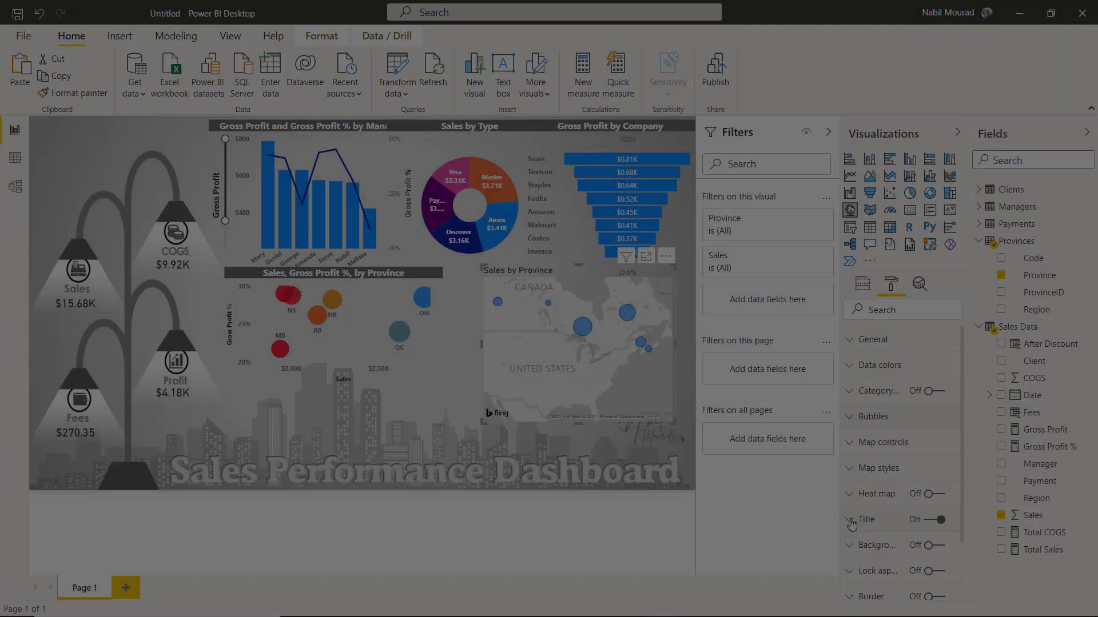
Give the map's title a white font color and a dark gray background.
left_click(851, 521)
scroll(872, 457, "down", 1)
left_click(873, 444)
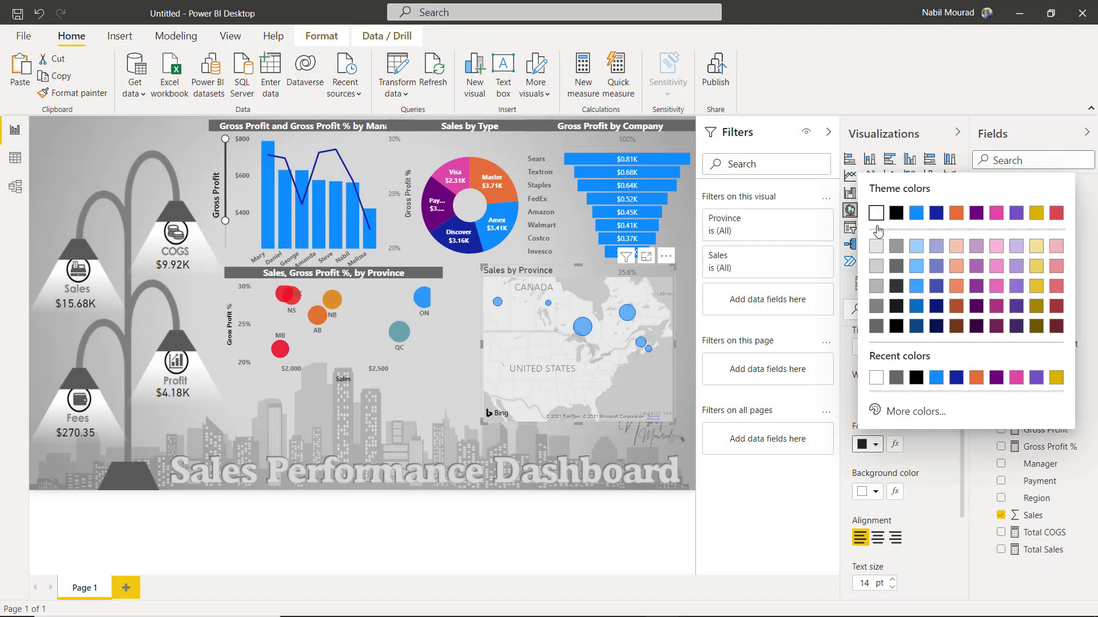
left_click(876, 214)
left_click(875, 491)
left_click(899, 274)
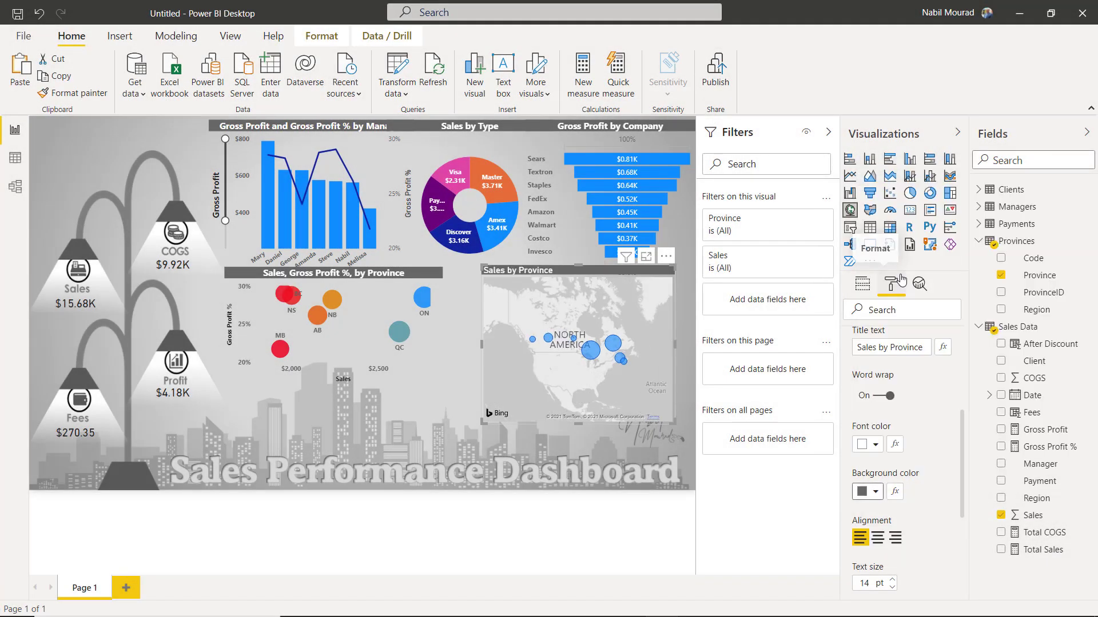
Center the map's title in Segoe UI Bold at 13 pt and shift the map slightly to line up with the dashboard's edge.
left_click(877, 537)
scroll(892, 486, "down", 3)
left_click(892, 486)
scroll(895, 447, "down", 5)
left_click(894, 442)
left_click(892, 444)
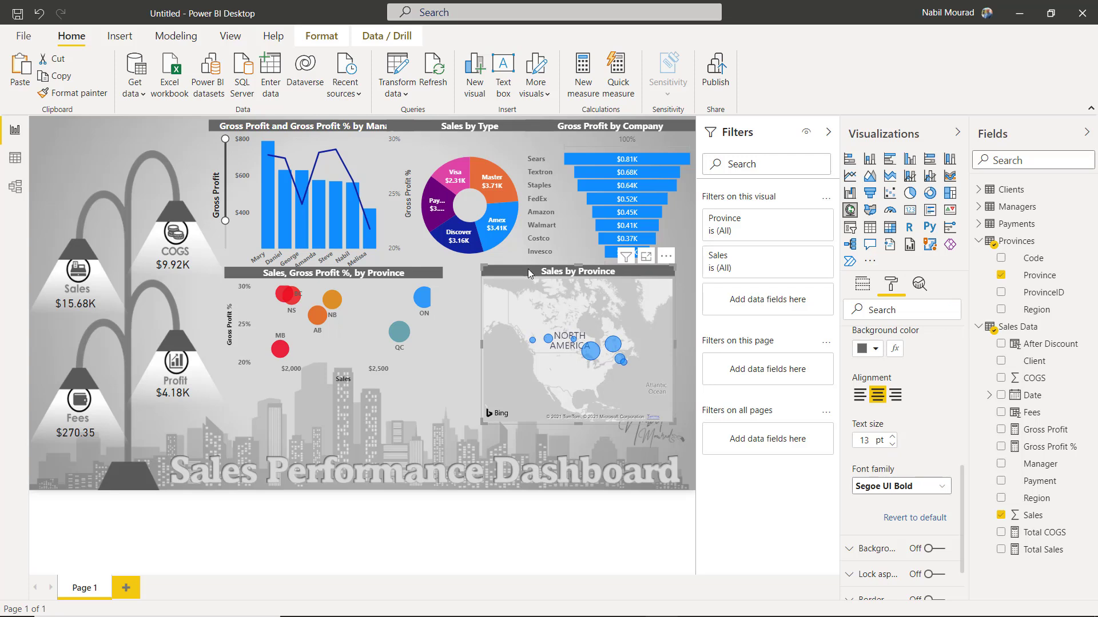
left_click_drag(528, 269, 533, 271)
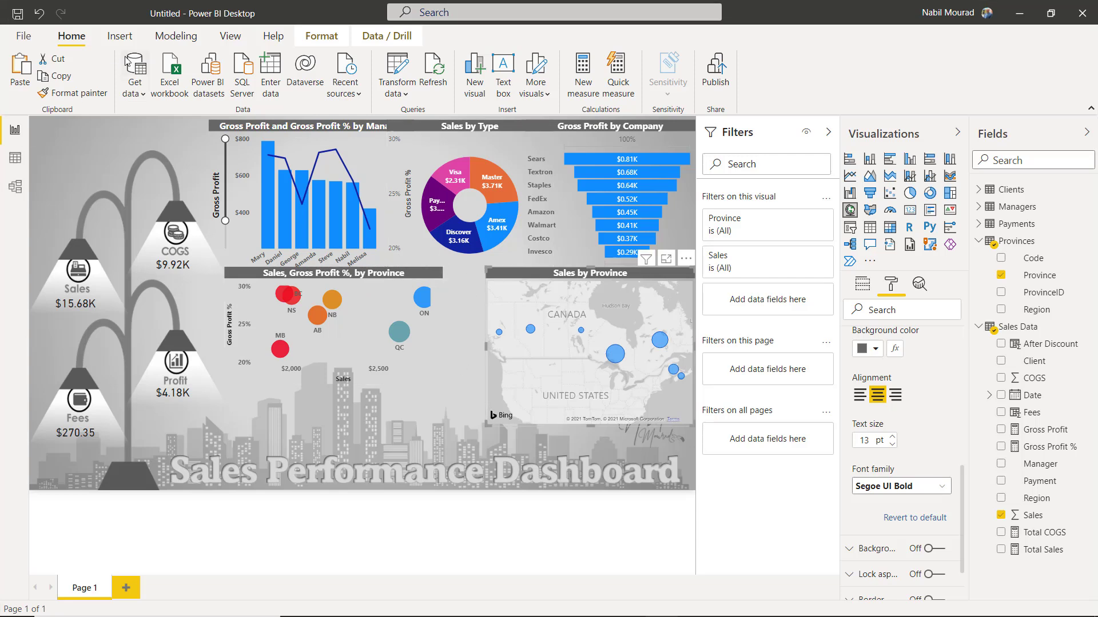
Insert a dark gray rectangle without outline and flatten it into a bar bridging the scatter chart's and the map's title bars.
left_click(120, 36)
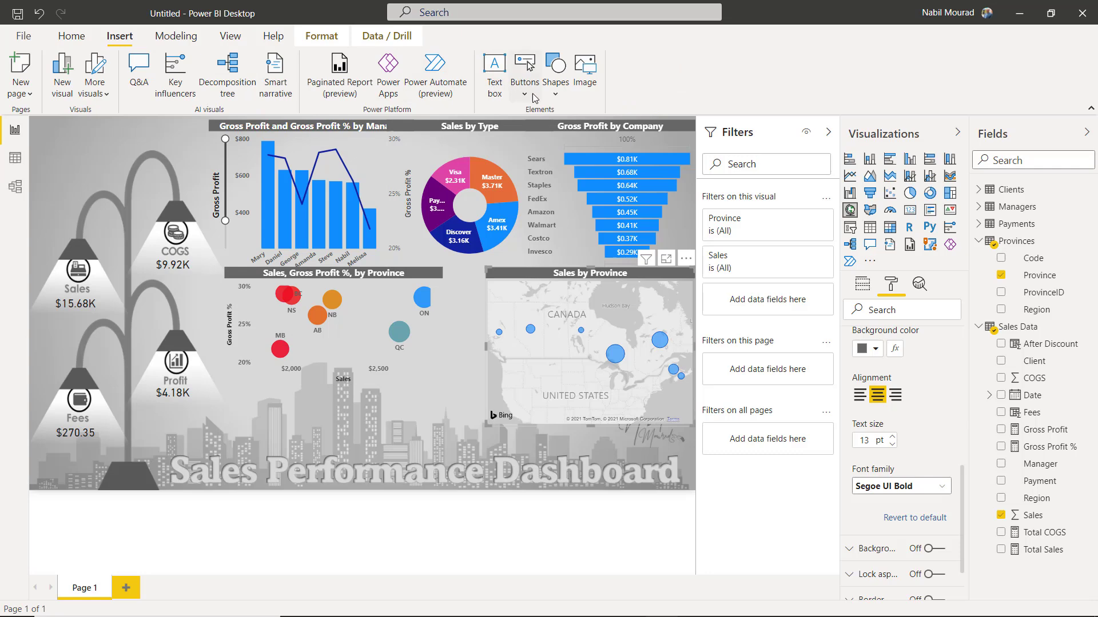
left_click(556, 91)
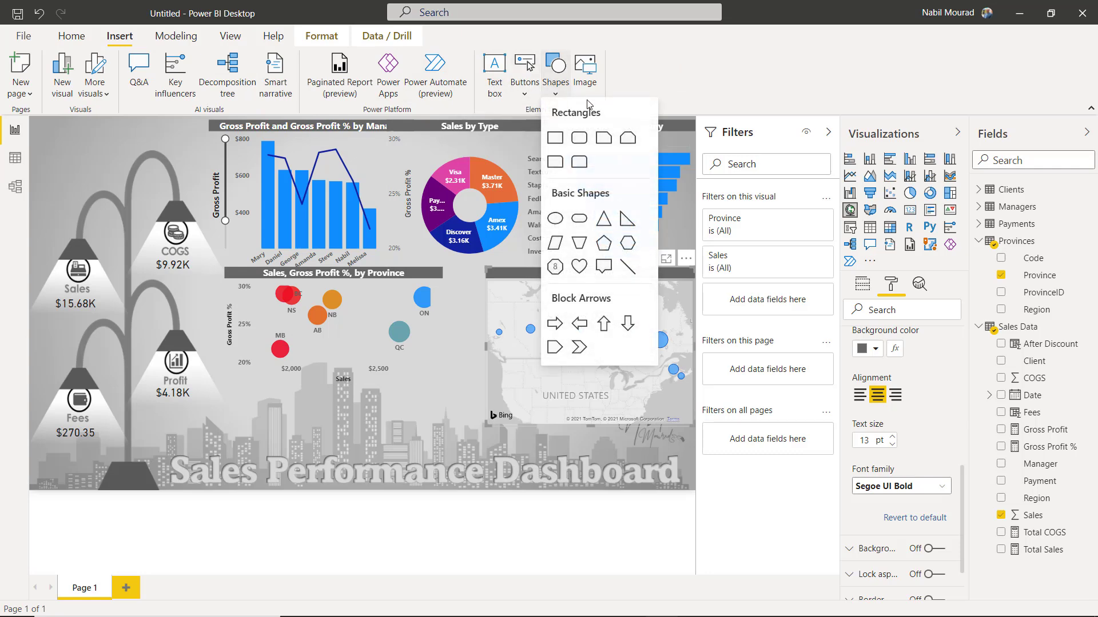
left_click(554, 143)
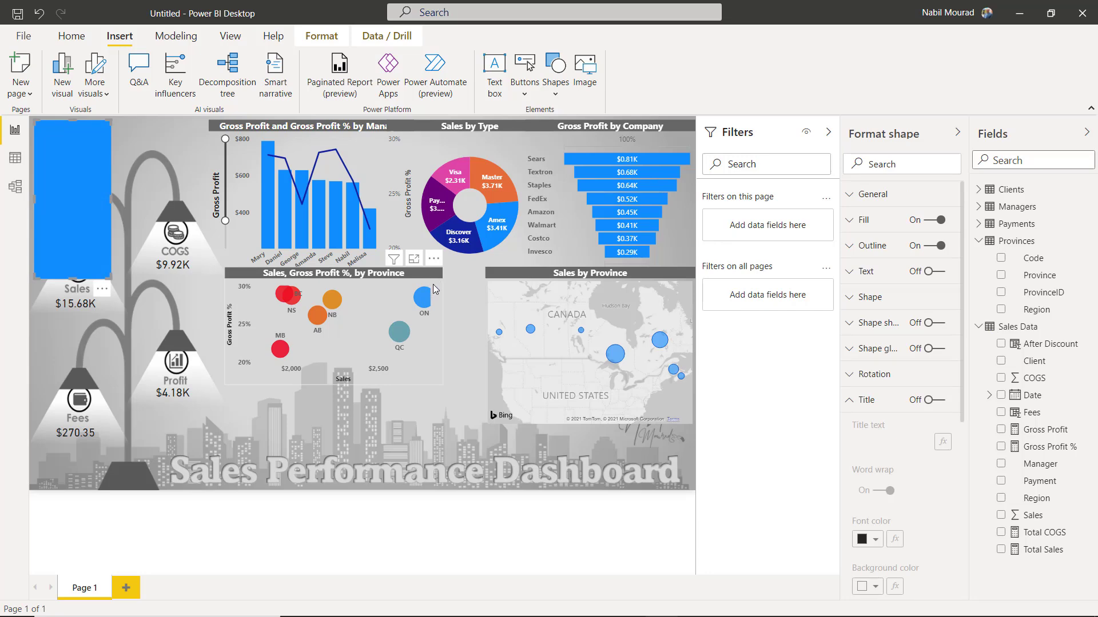
left_click_drag(66, 155, 457, 303)
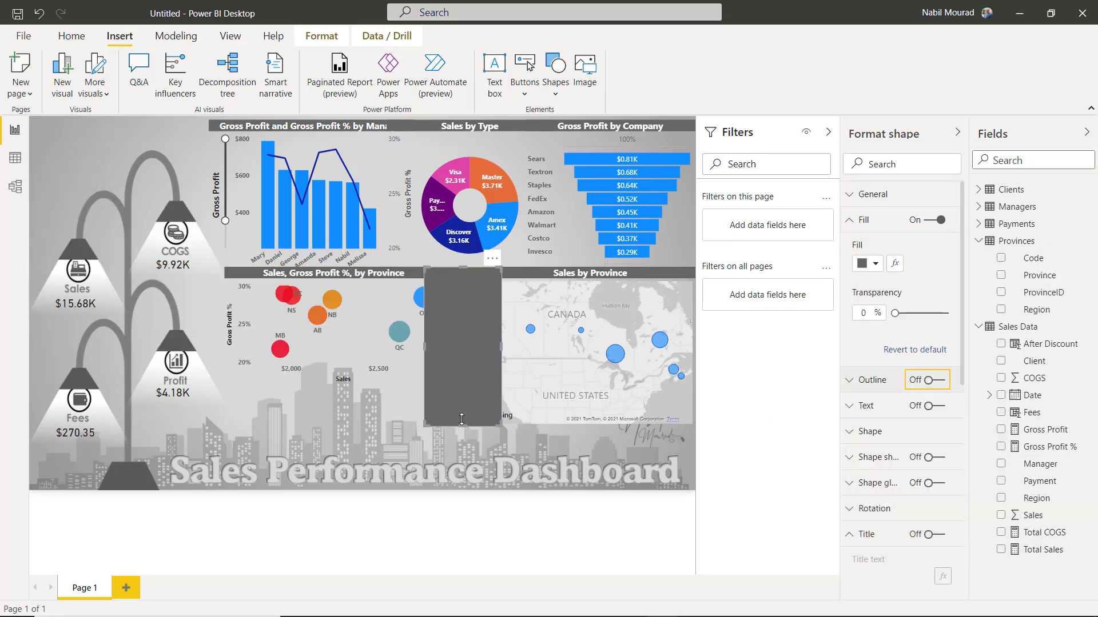
left_click_drag(463, 424, 460, 281)
left_click(518, 437)
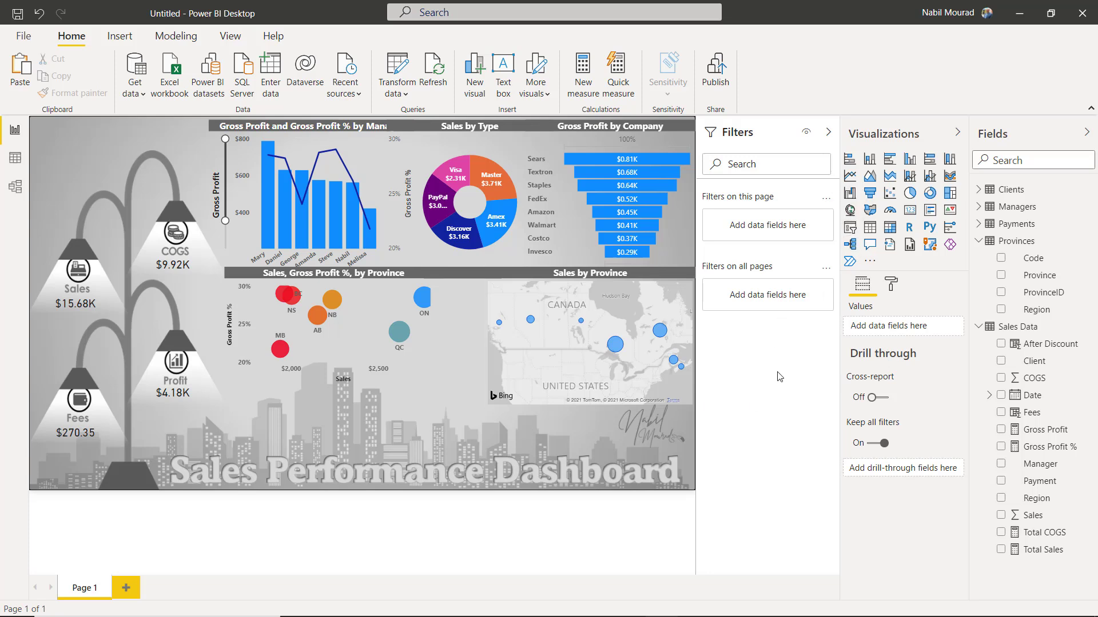
Add a slicer for the Sales Data Date field and widen it so both dates sit side by side.
left_click(850, 228)
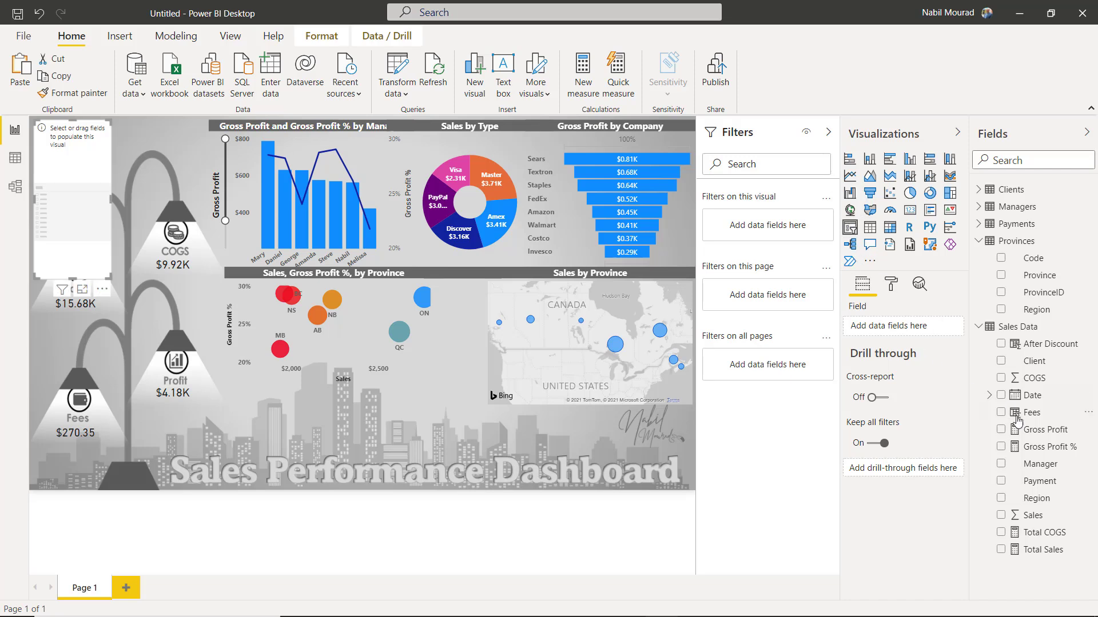
left_click(1029, 397)
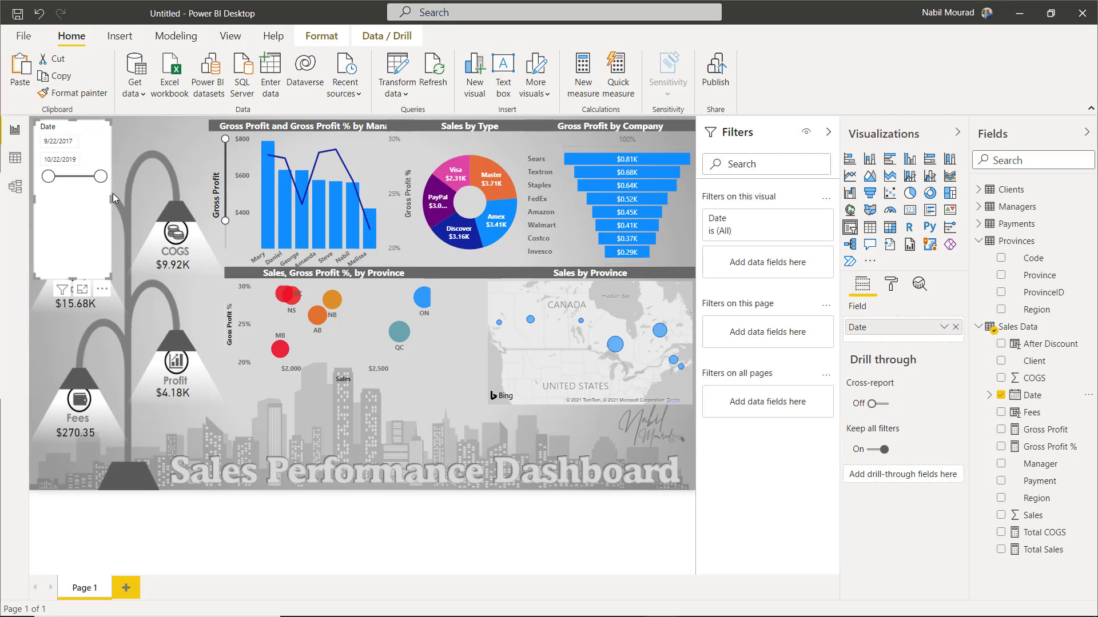
left_click_drag(112, 193, 140, 194)
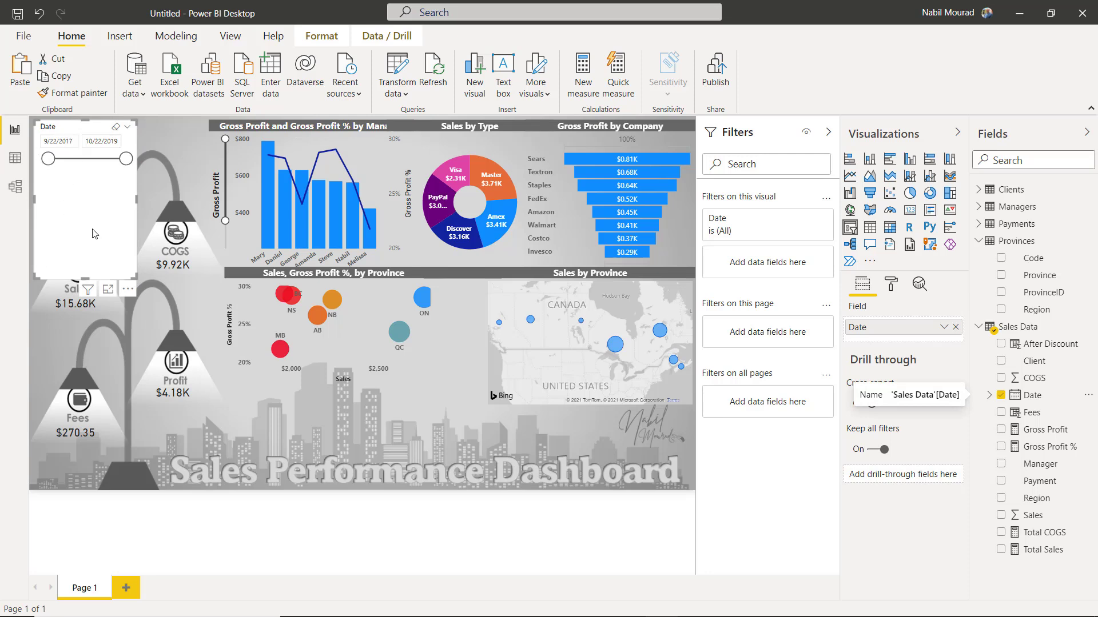
Turn off the date slicer's header and set its date inputs' font family to Segoe UI Bold.
left_click(891, 284)
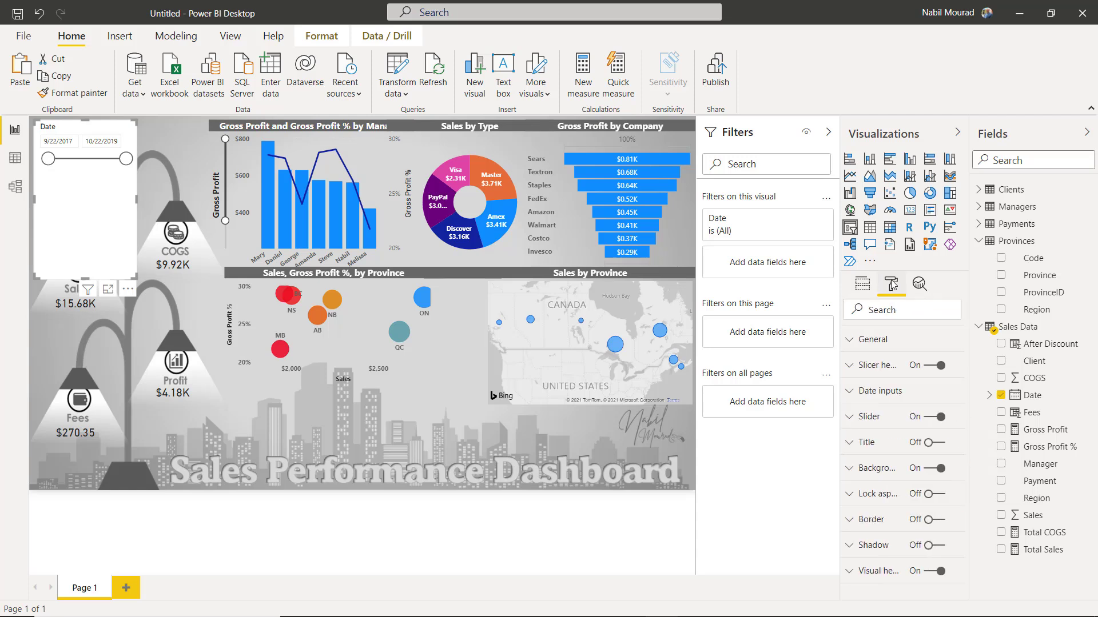
left_click(924, 369)
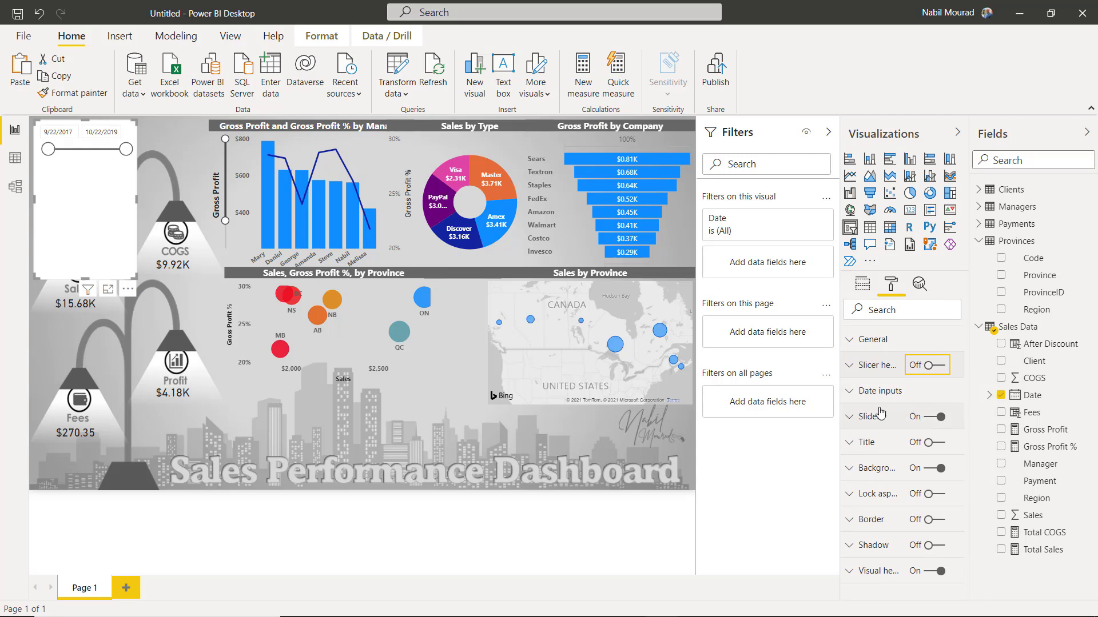
left_click(850, 394)
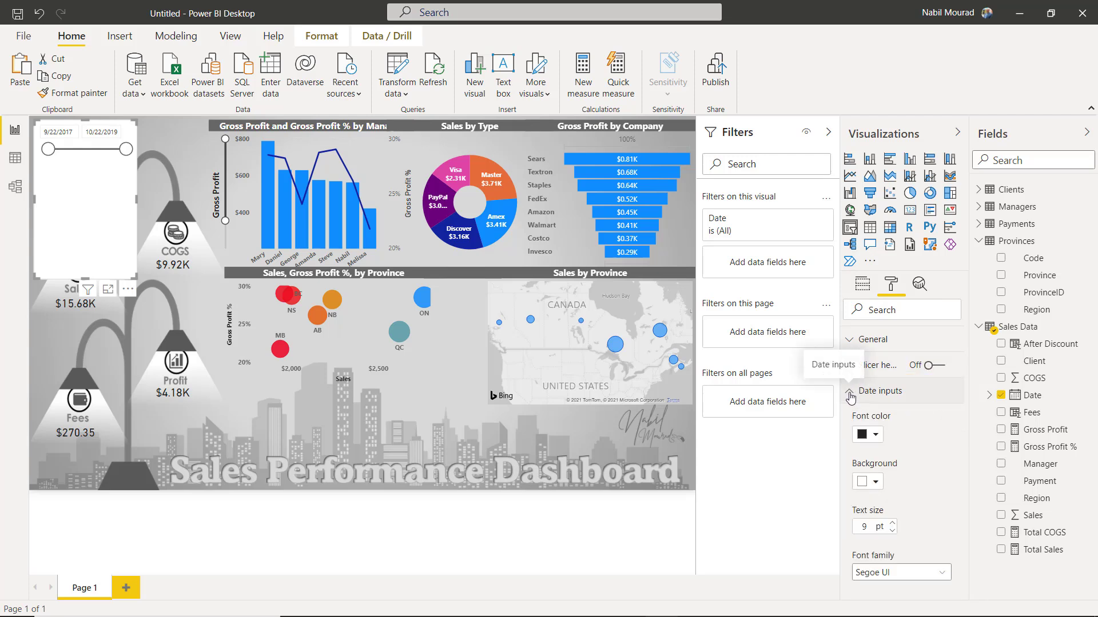
left_click(894, 573)
scroll(892, 469, "down", 5)
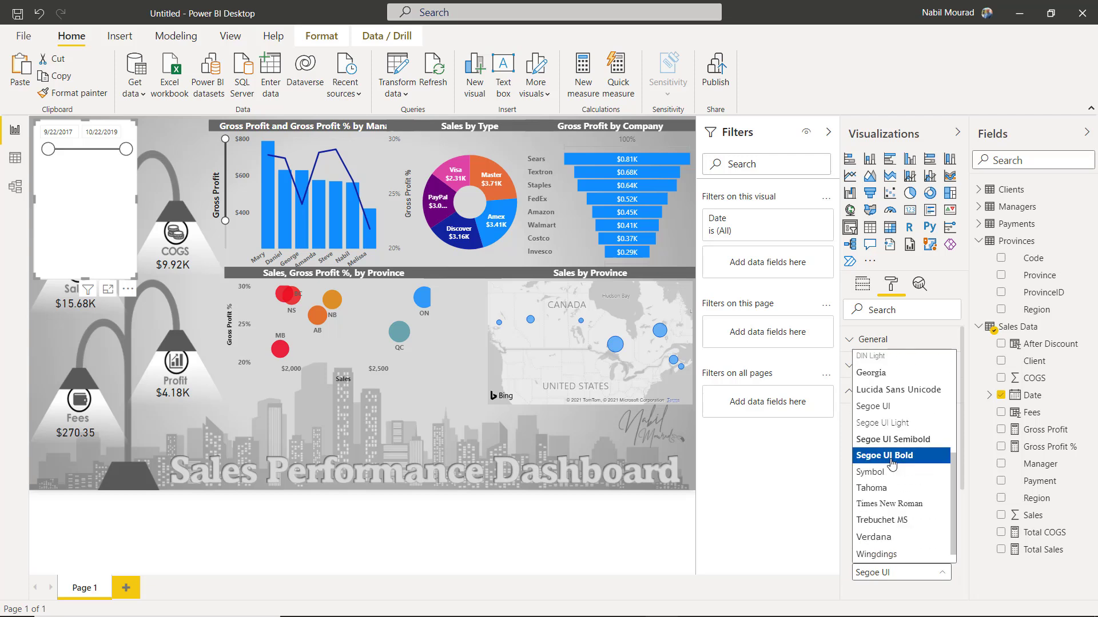
left_click(892, 466)
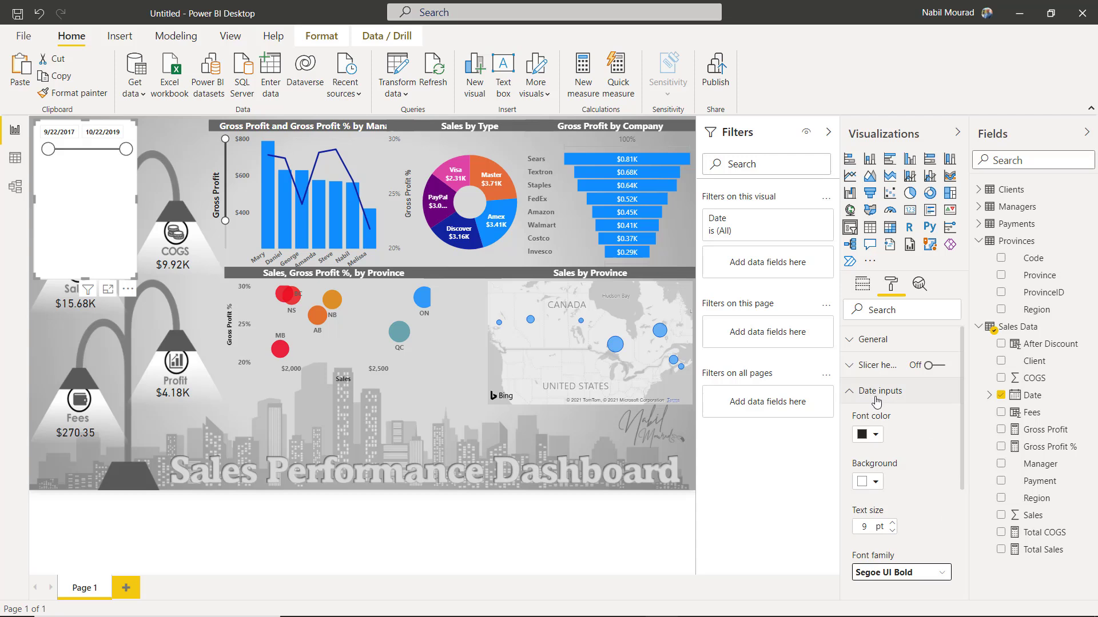
left_click(851, 393)
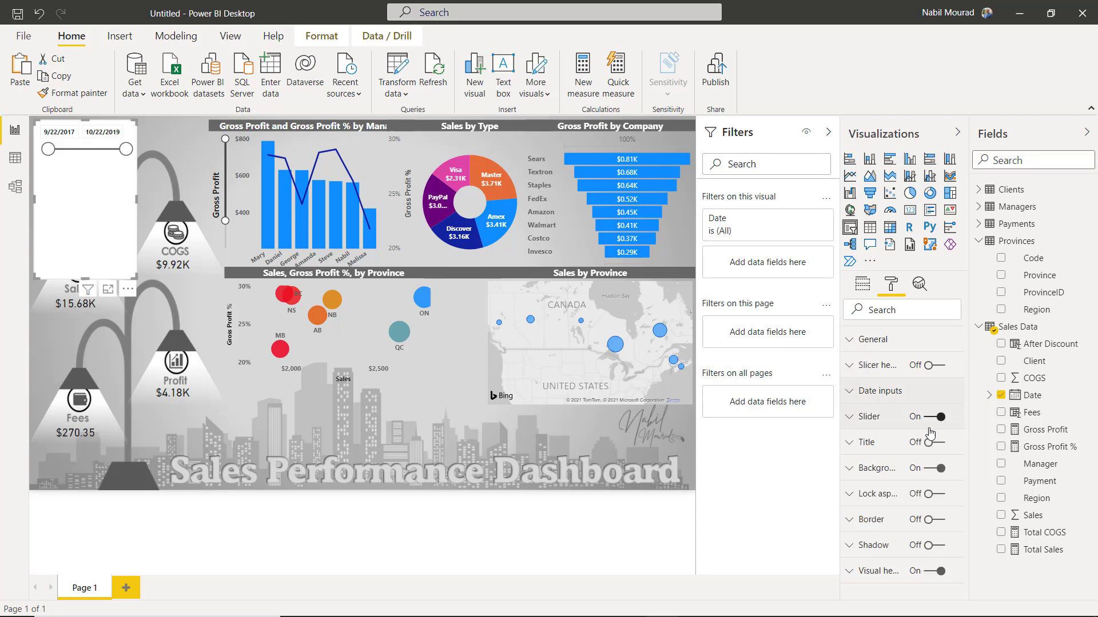
Turn off the date slicer's background and reduce its height to just fit the dates and slider.
left_click(928, 473)
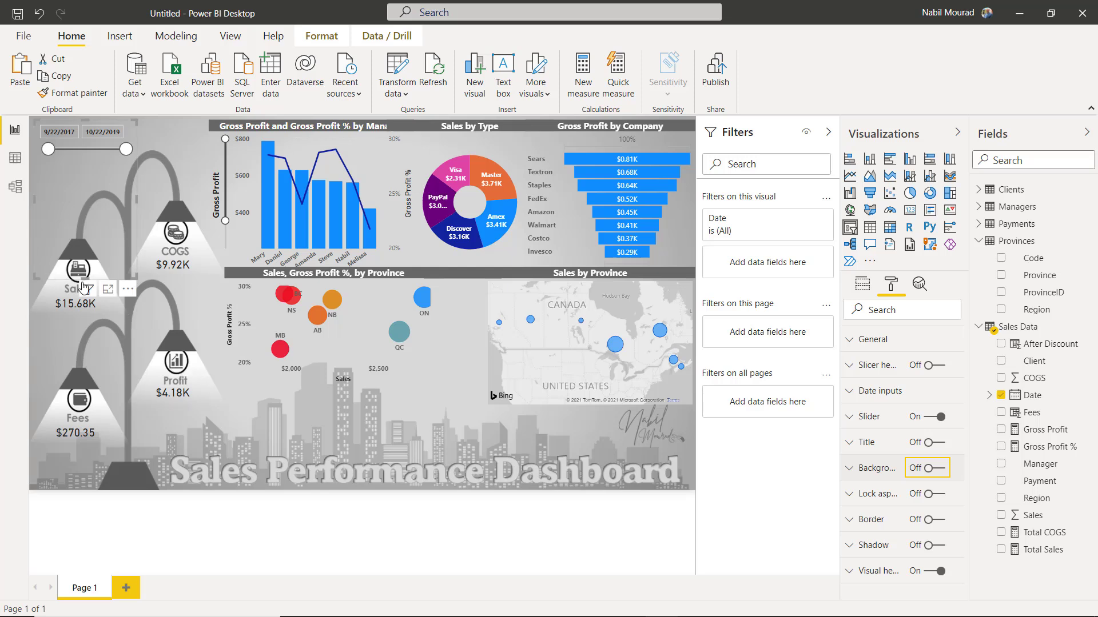
left_click_drag(84, 279, 90, 166)
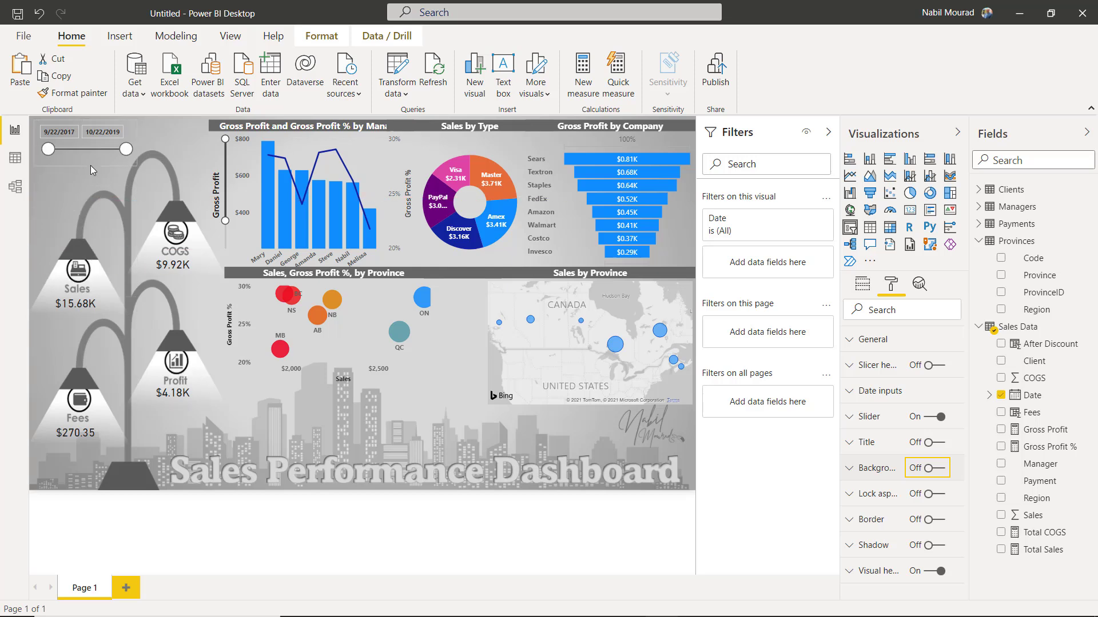
left_click(159, 192)
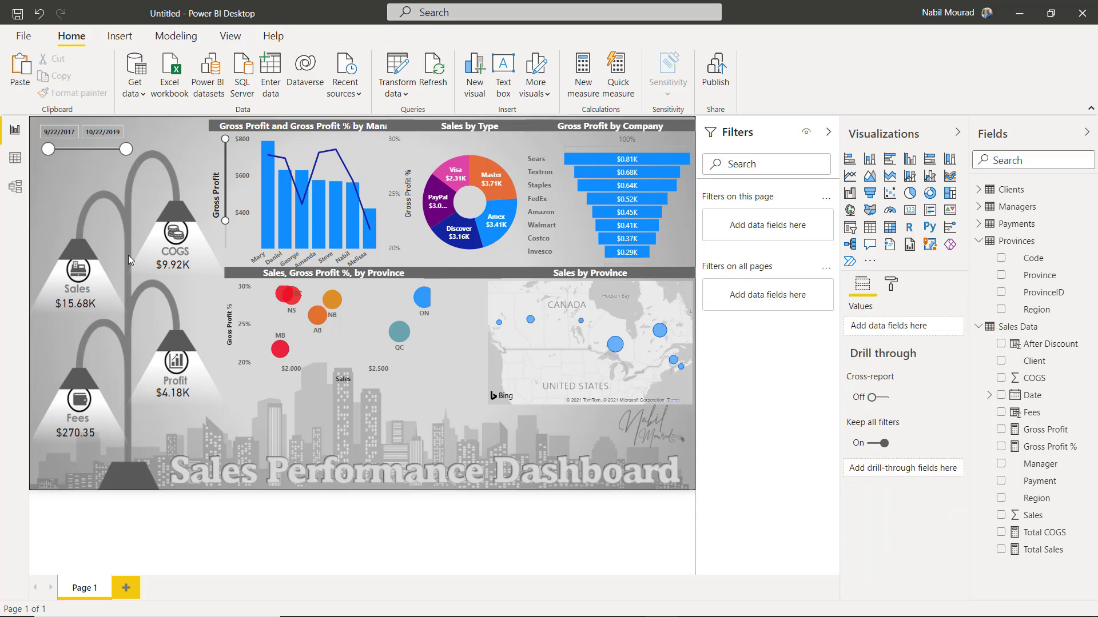
Add a slicer for the Region field of the Provinces table and switch it to a dropdown.
left_click(851, 228)
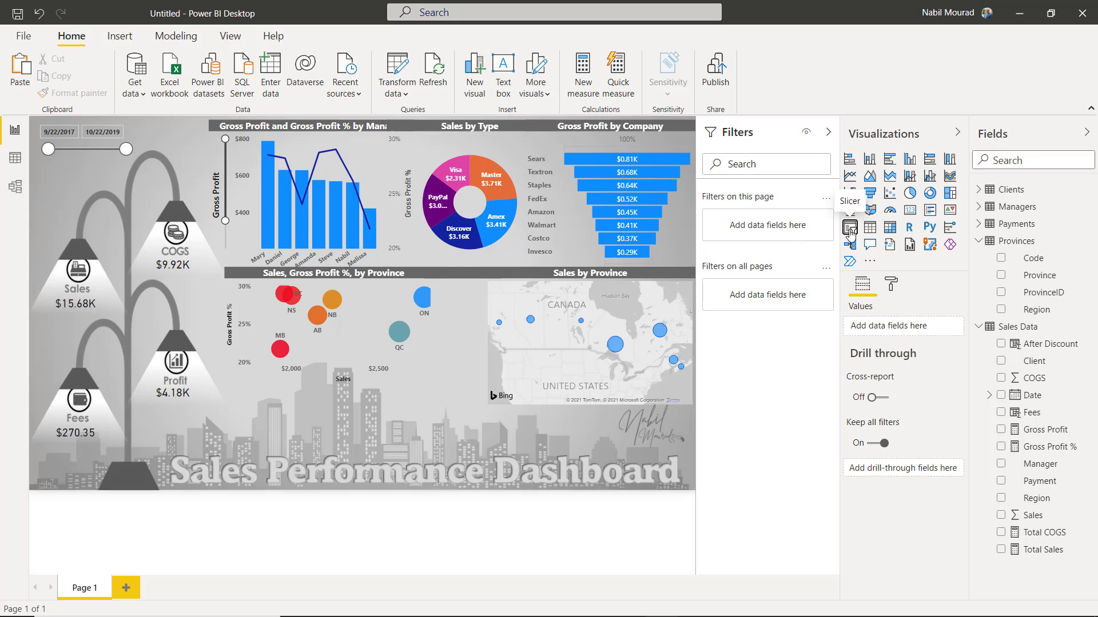
left_click(1001, 309)
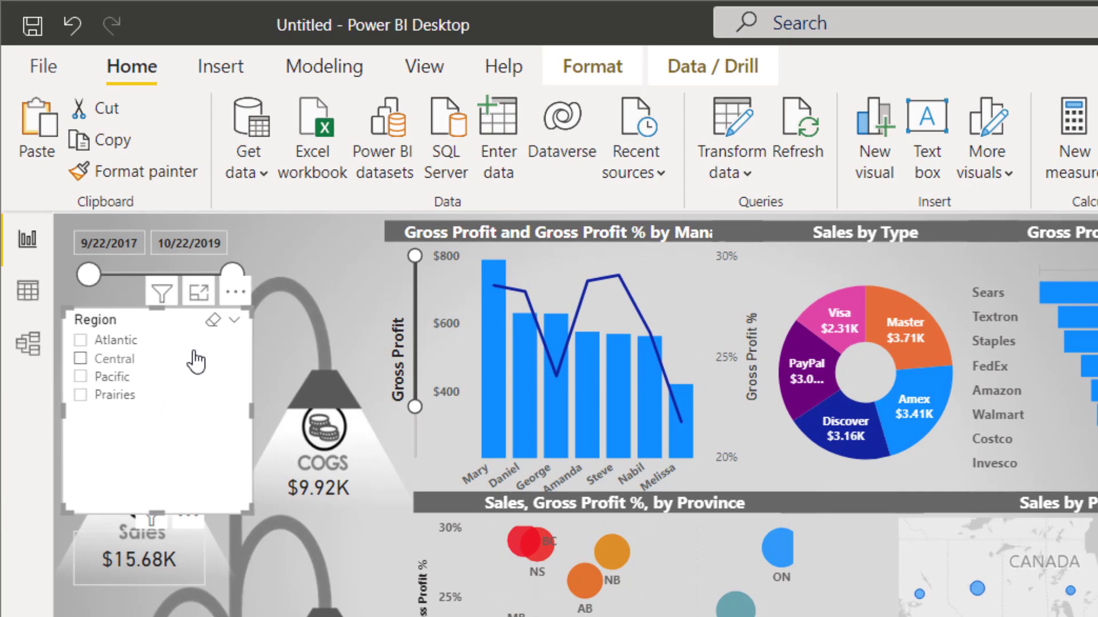
left_click(235, 323)
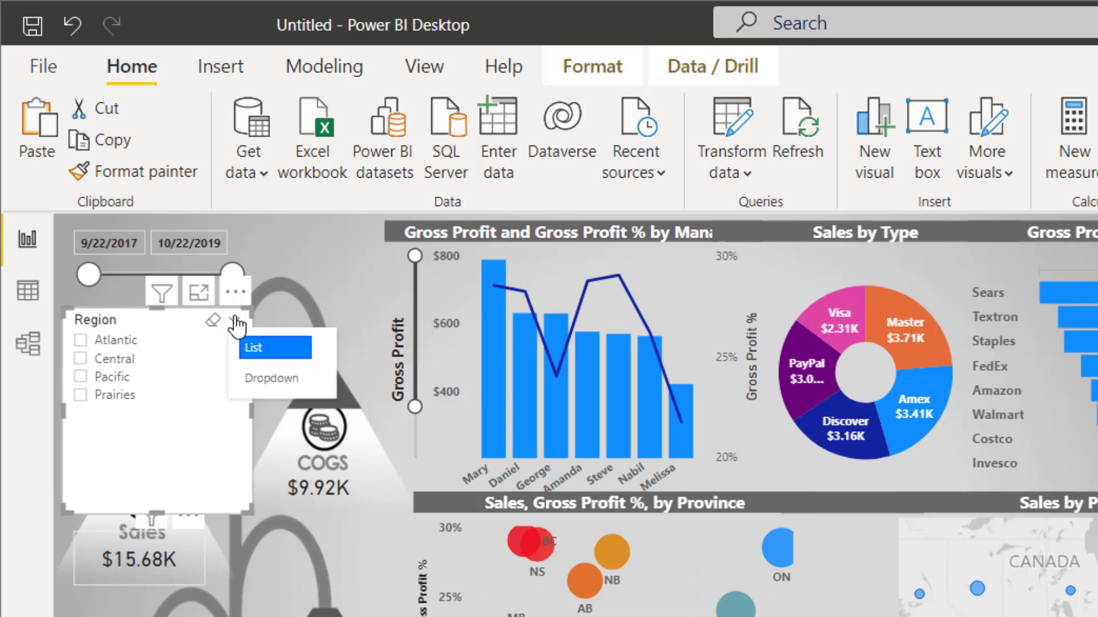
left_click(267, 379)
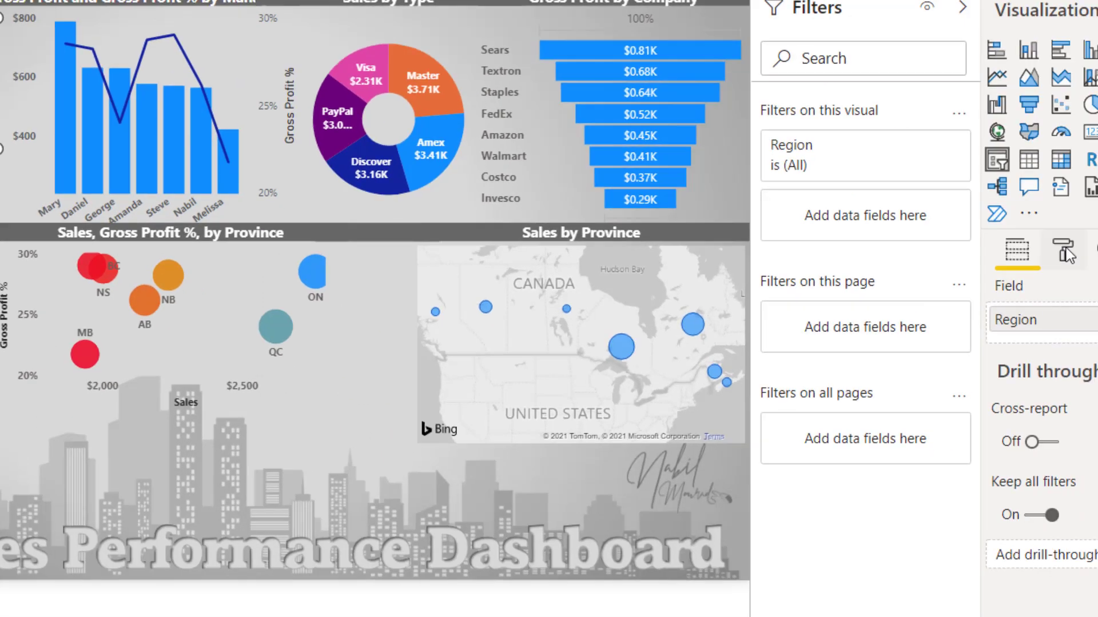
Turn off the Region slicer's header and Multi-select with CTRL, and turn on its "Select all" option.
left_click(793, 120)
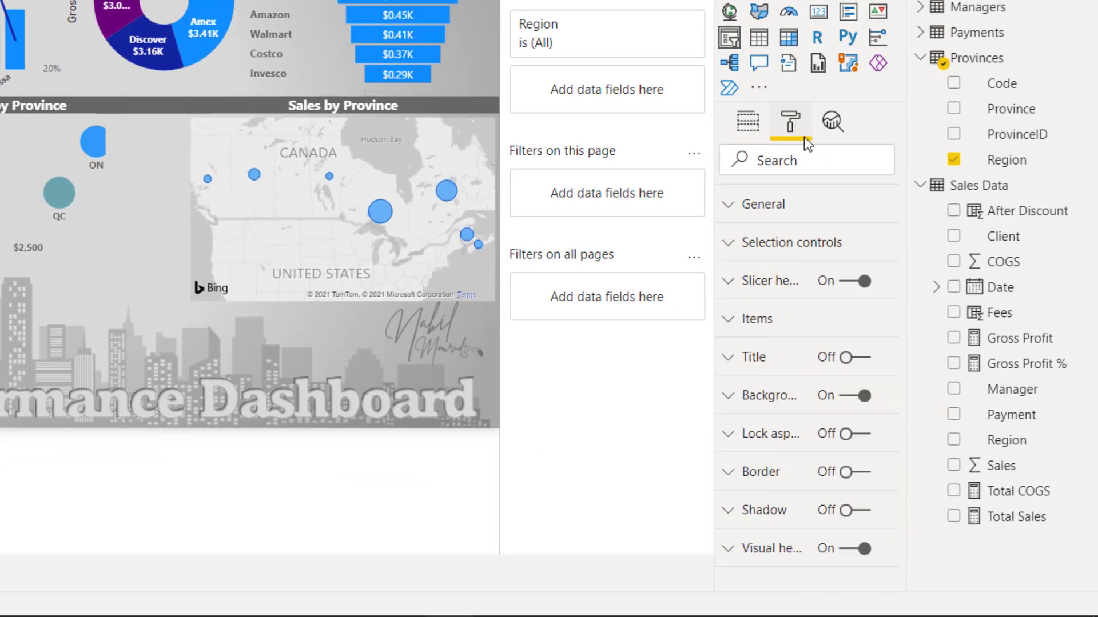
left_click(834, 283)
left_click(728, 250)
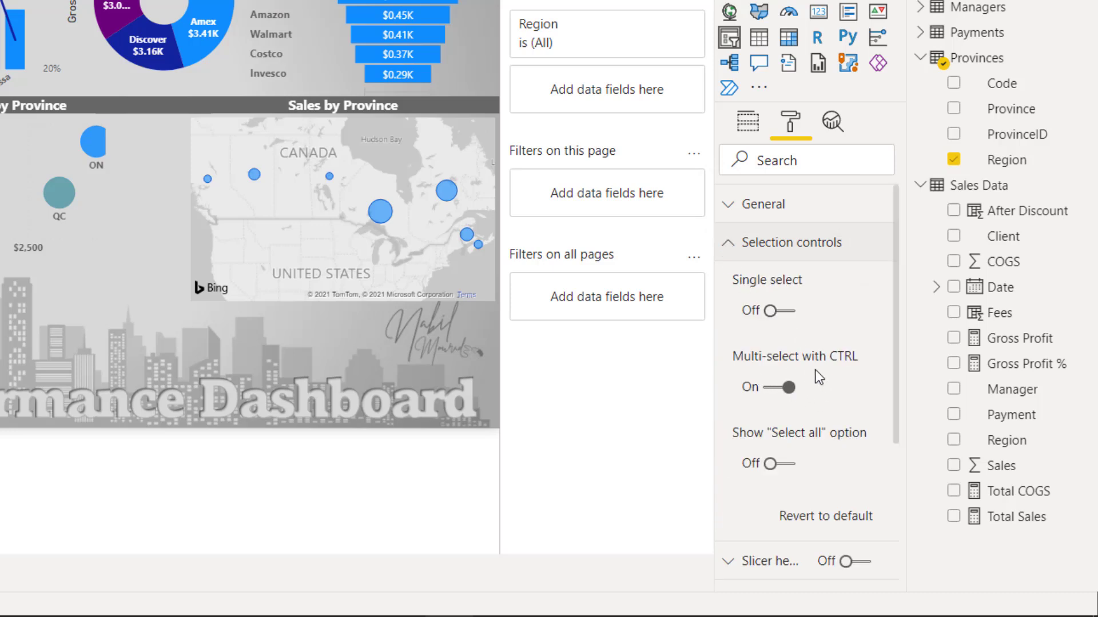
left_click(772, 389)
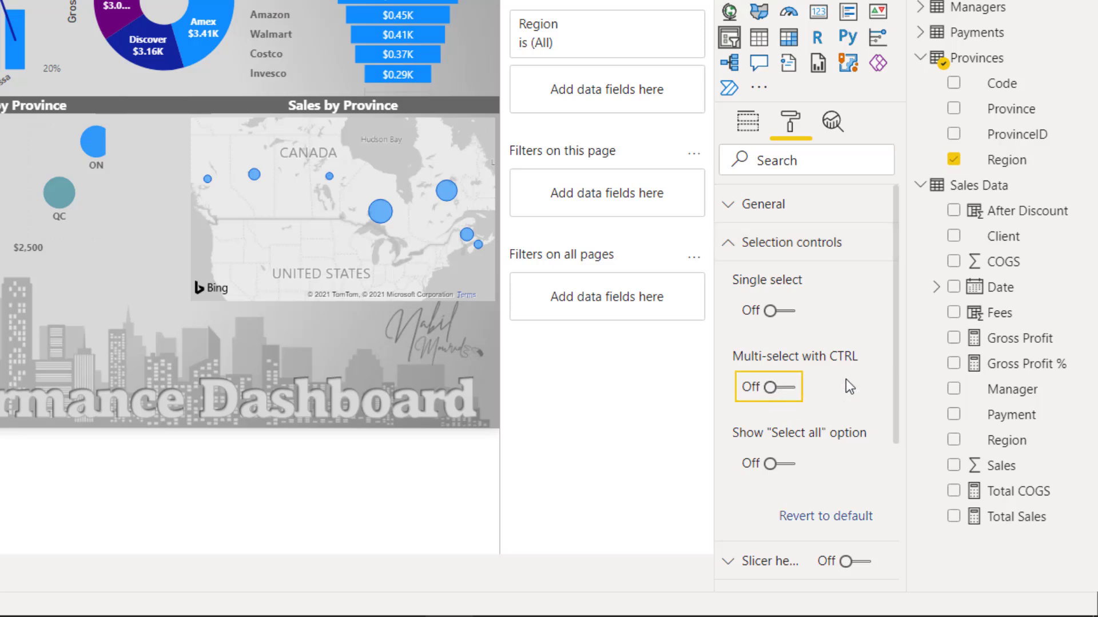
left_click(791, 466)
left_click(736, 256)
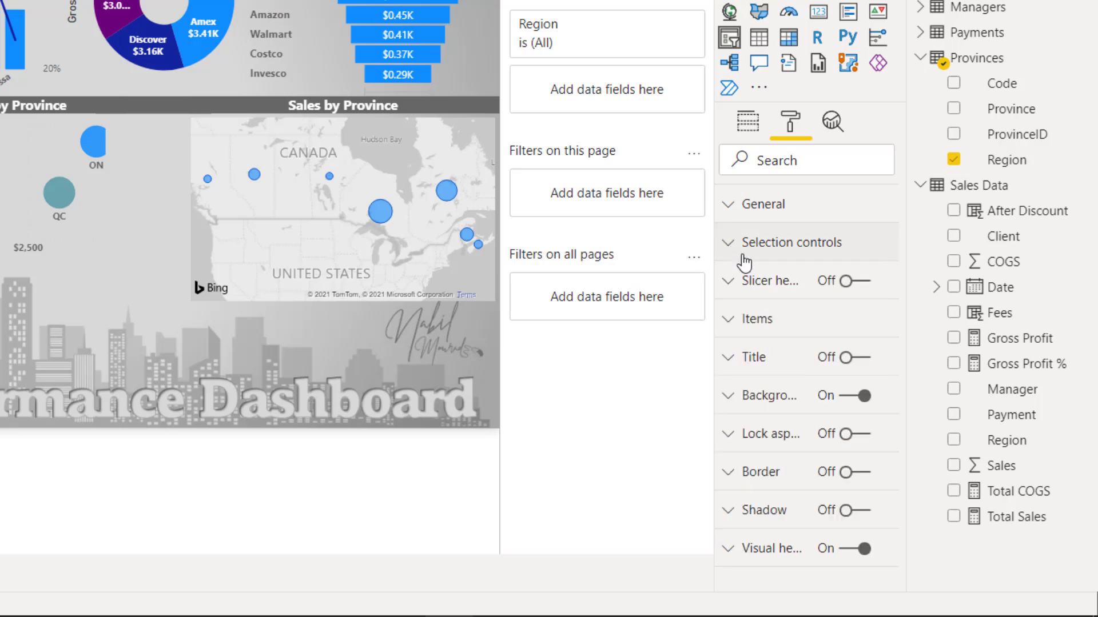
Turn off the Region slicer's background and set its items to 11 pt Segoe UI Bold.
left_click(844, 397)
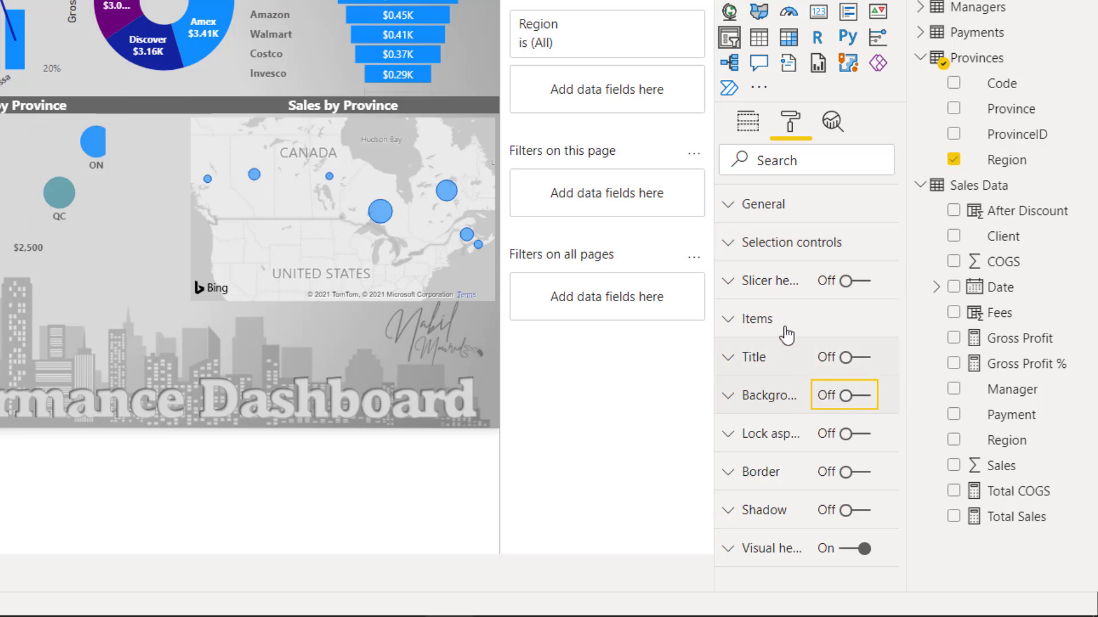
left_click(726, 320)
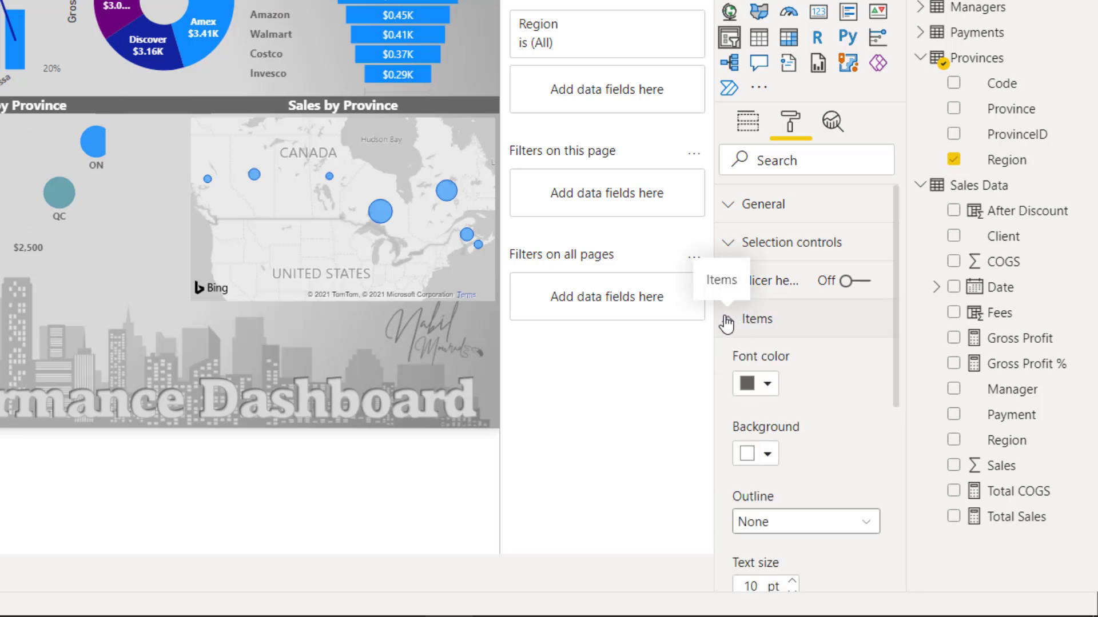
scroll(811, 456, "down", 3)
left_click(792, 475)
left_click(814, 558)
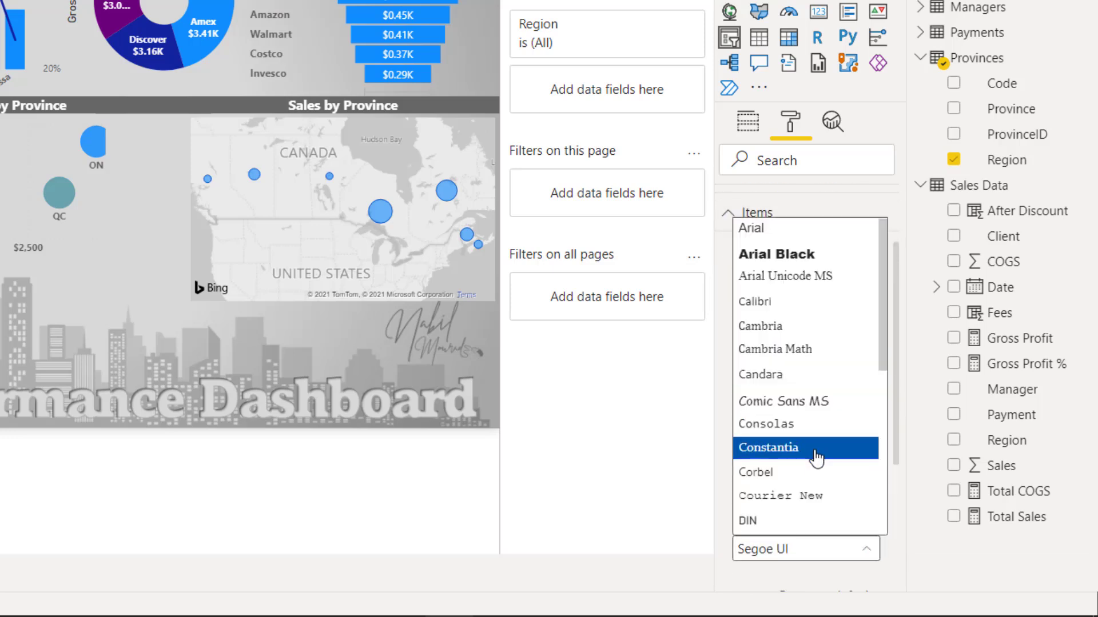
scroll(808, 446, "down", 3)
left_click(812, 480)
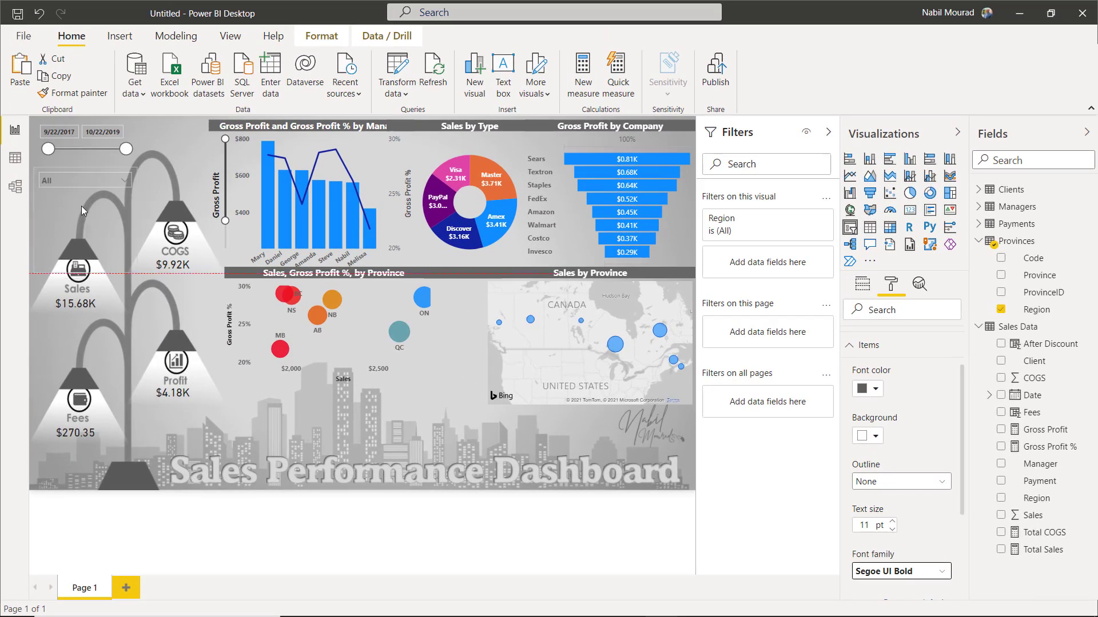
left_click(32, 220)
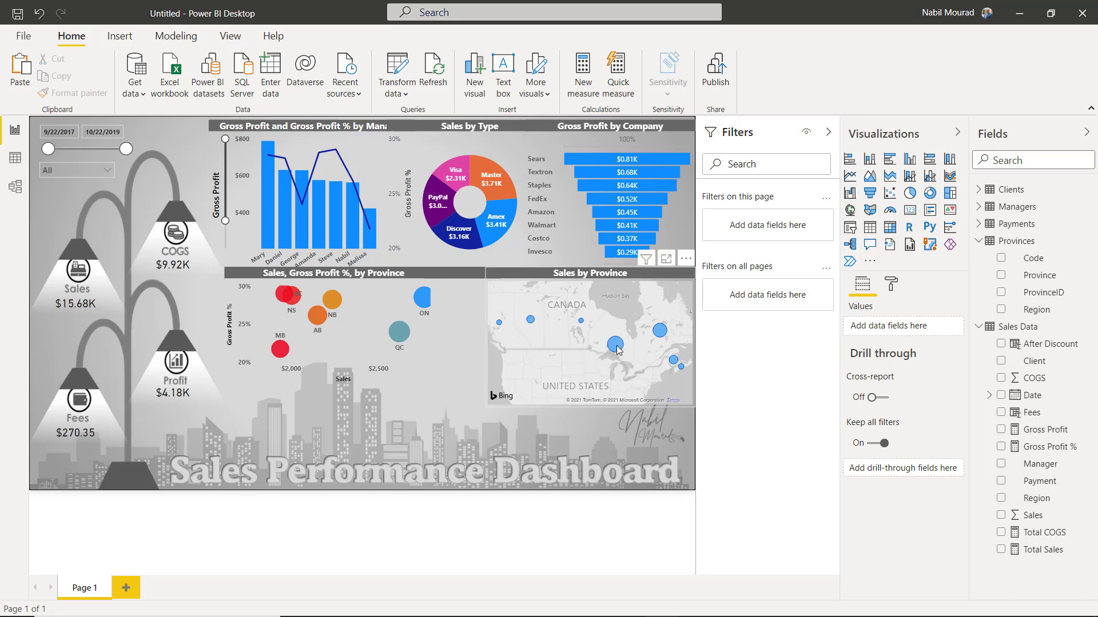
Test cross-filtering with the Ontario bubble on the Sales by Province map, and clear the selection again.
mouse_move(617, 350)
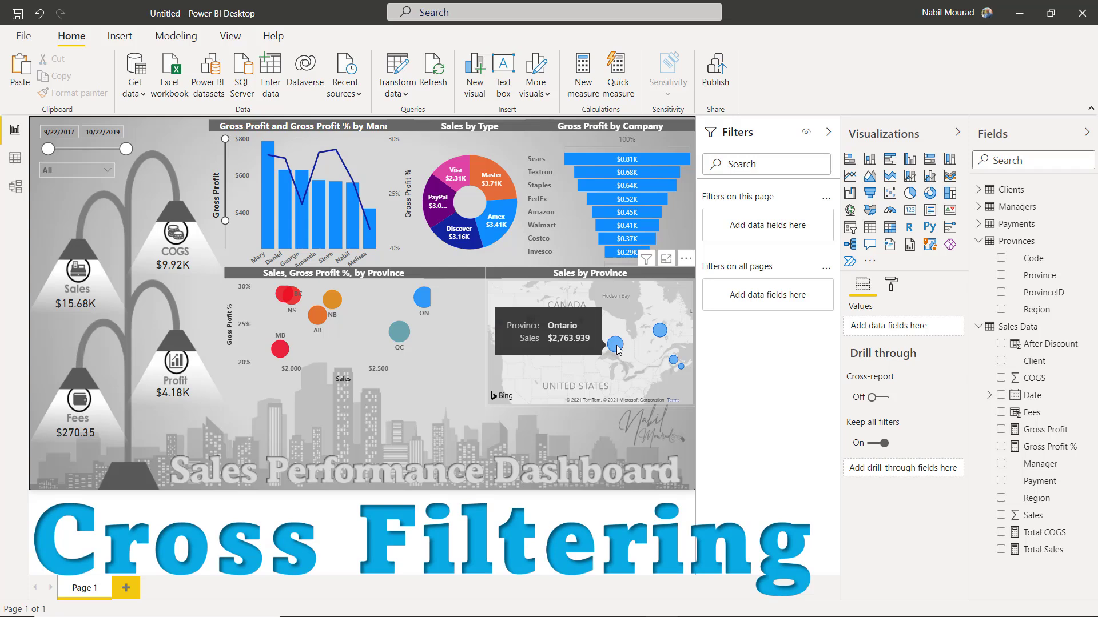
left_click(617, 347)
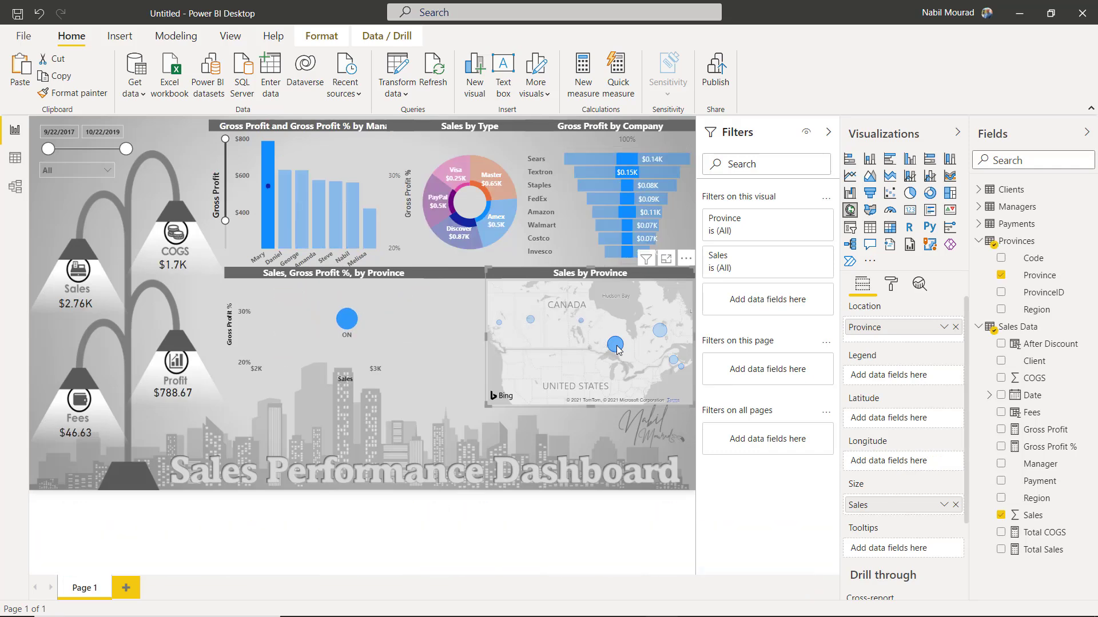
left_click(616, 347)
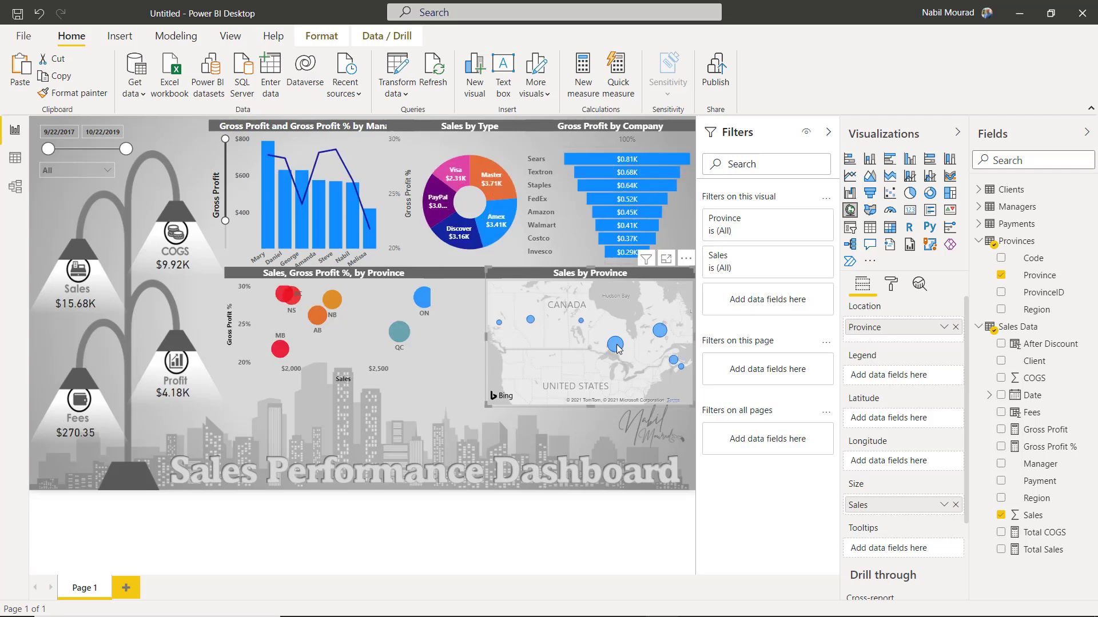
Test the date slicer with the range 5/24/2018 to 5/7/2019, and restore the full range 9/22/2017 to 10/22/2019.
left_click_drag(48, 150, 73, 149)
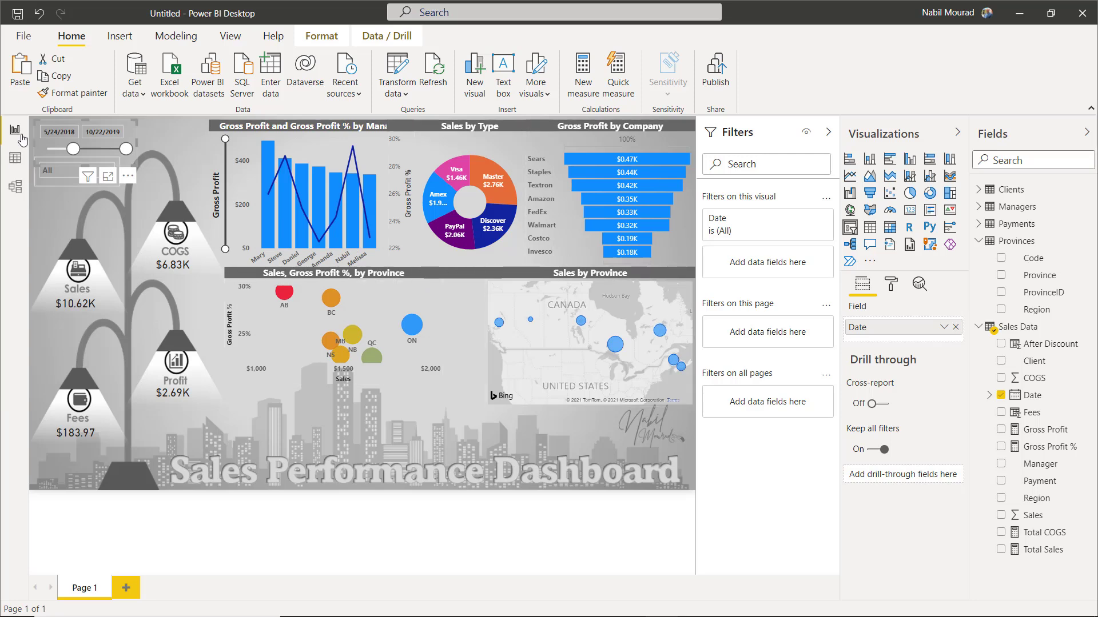
left_click_drag(126, 149, 108, 149)
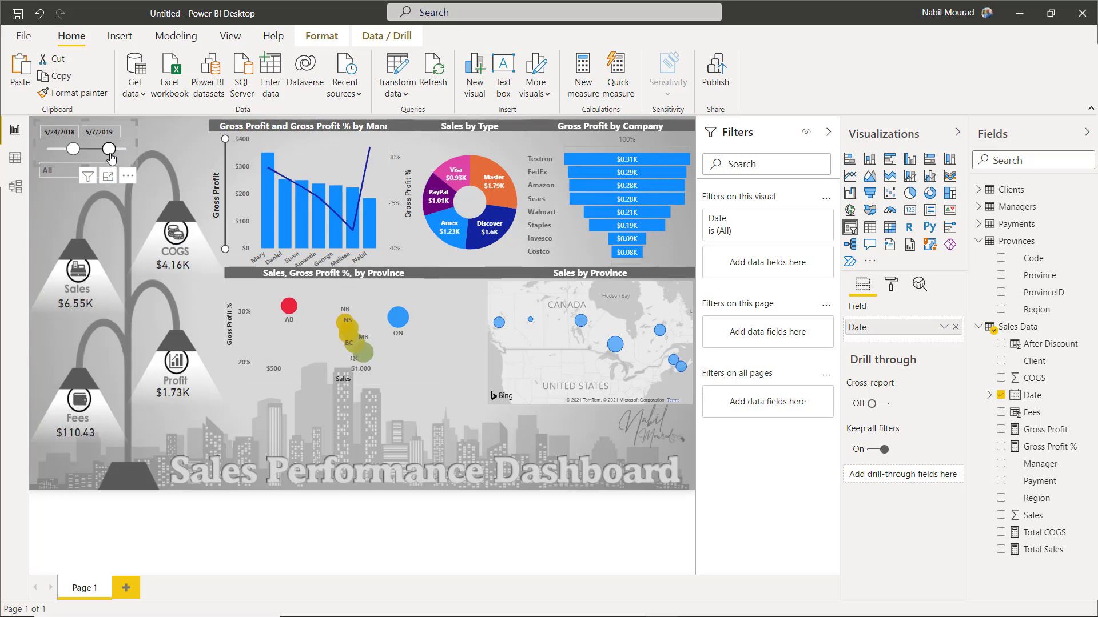
left_click_drag(72, 149, 40, 149)
left_click_drag(108, 150, 126, 148)
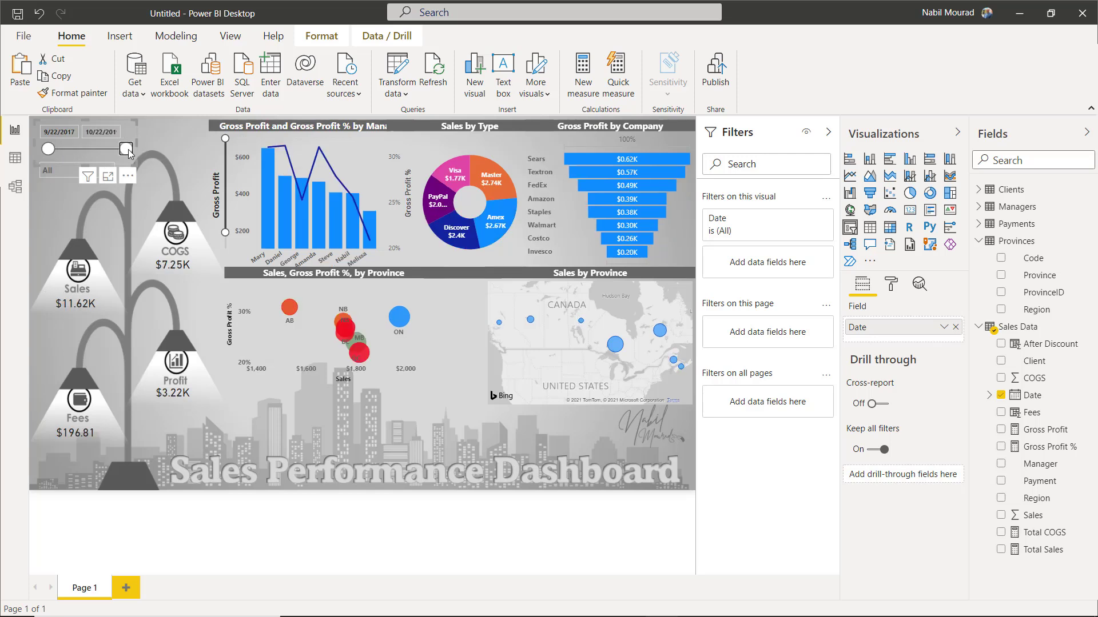
Test the Region slicer by filtering to Central and Prairies, and restore it to all regions.
left_click(63, 175)
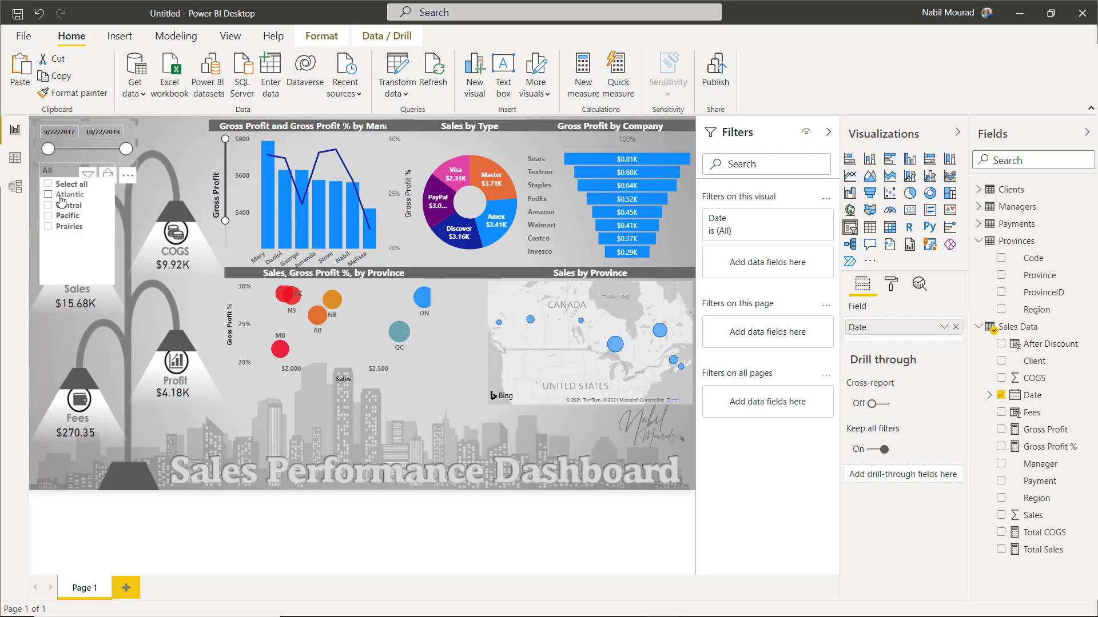
left_click(48, 205)
left_click(49, 227)
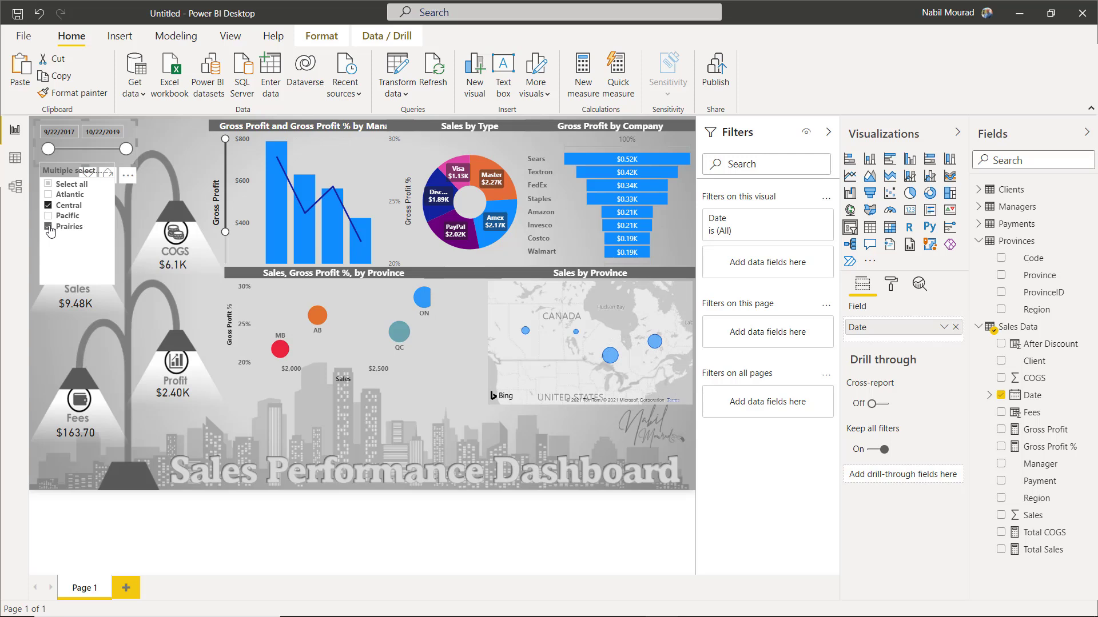
left_click(49, 184)
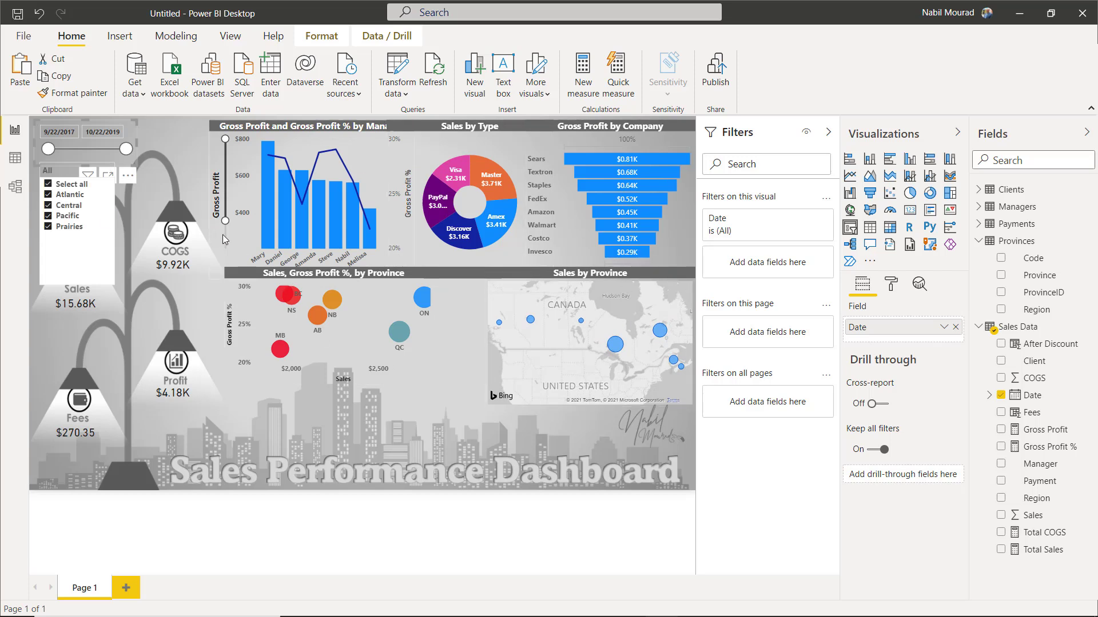
left_click(386, 312)
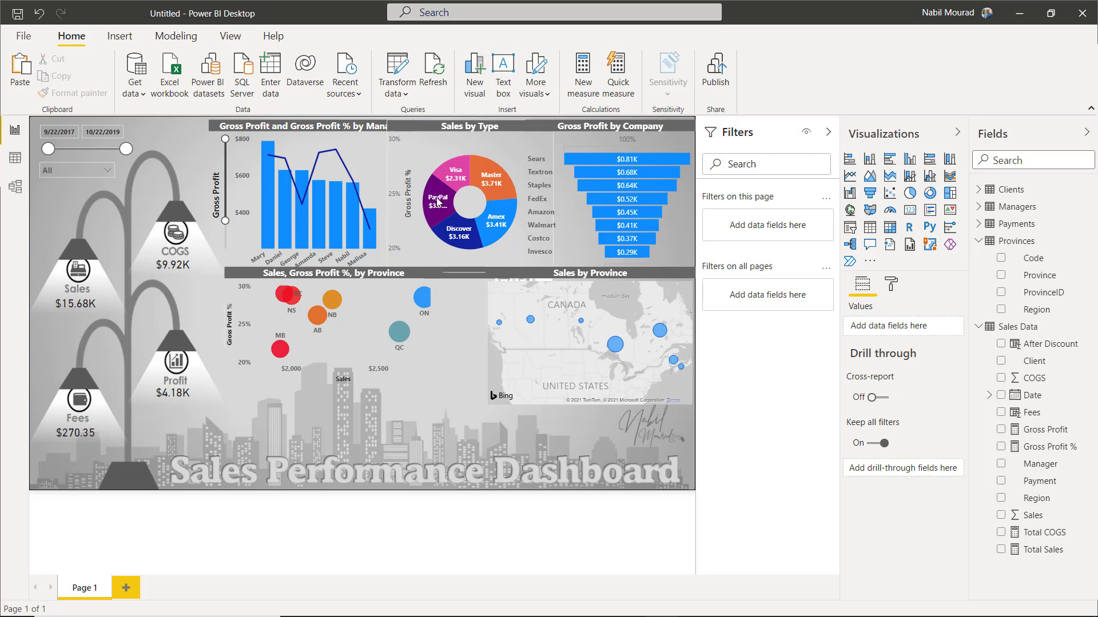
Add a new report page named Managers and rename Page 1 as Sales Report.
mouse_move(437, 201)
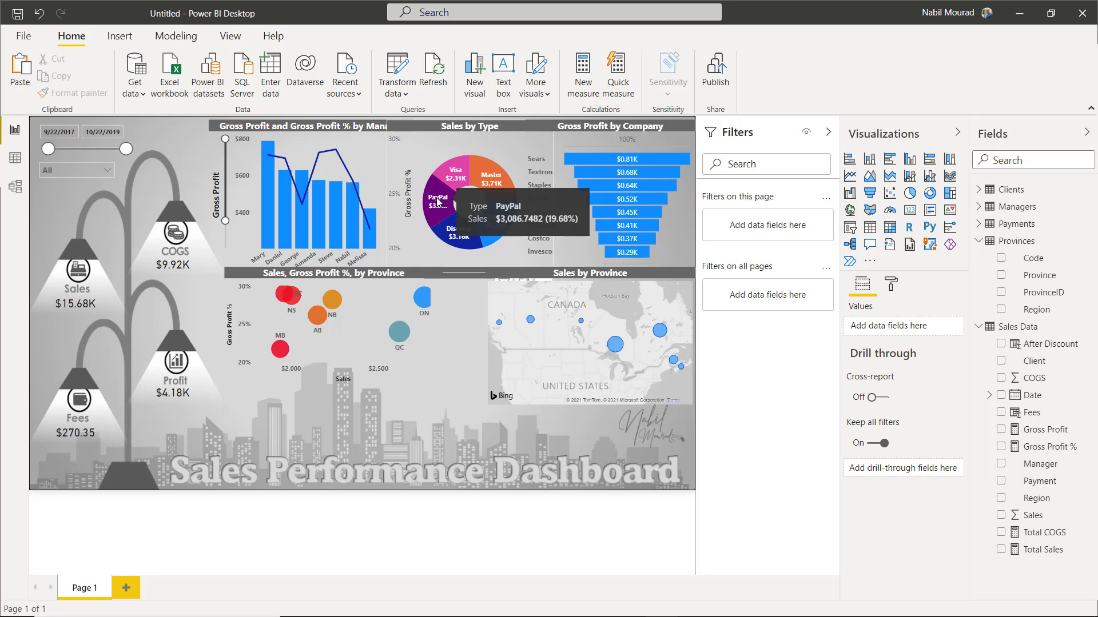
left_click(130, 586)
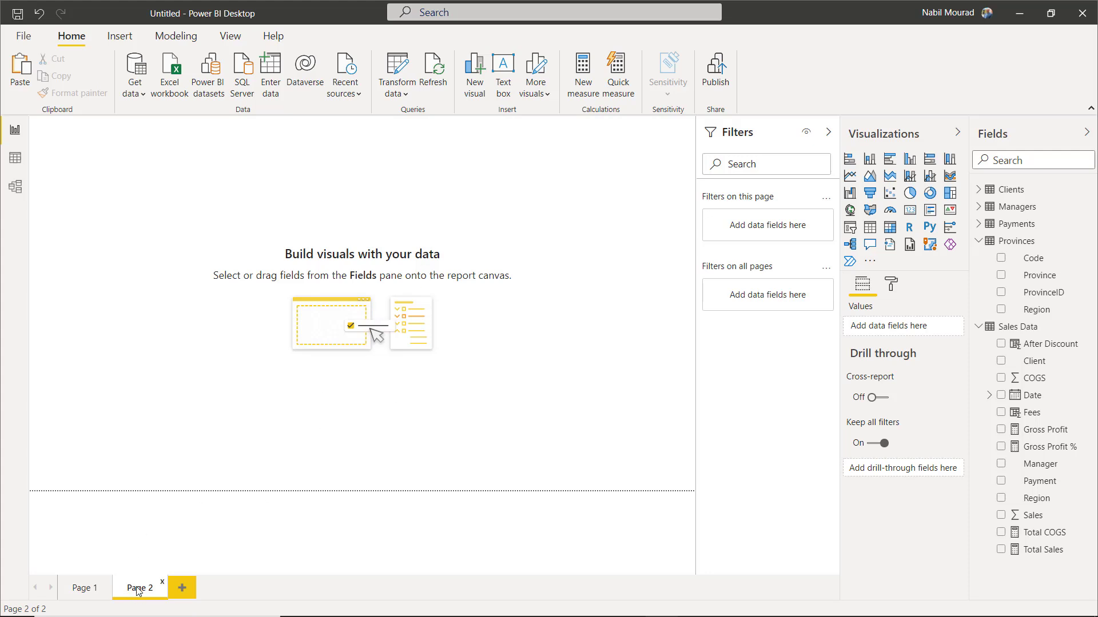
double_click(138, 589)
type("Managers")
key("Return")
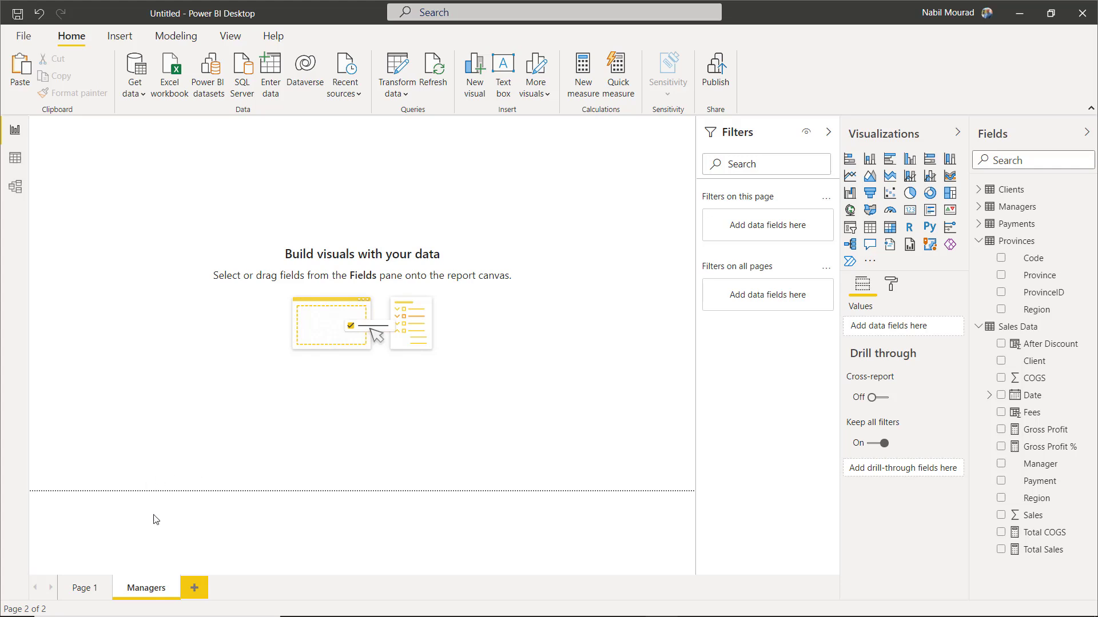
left_click(83, 588)
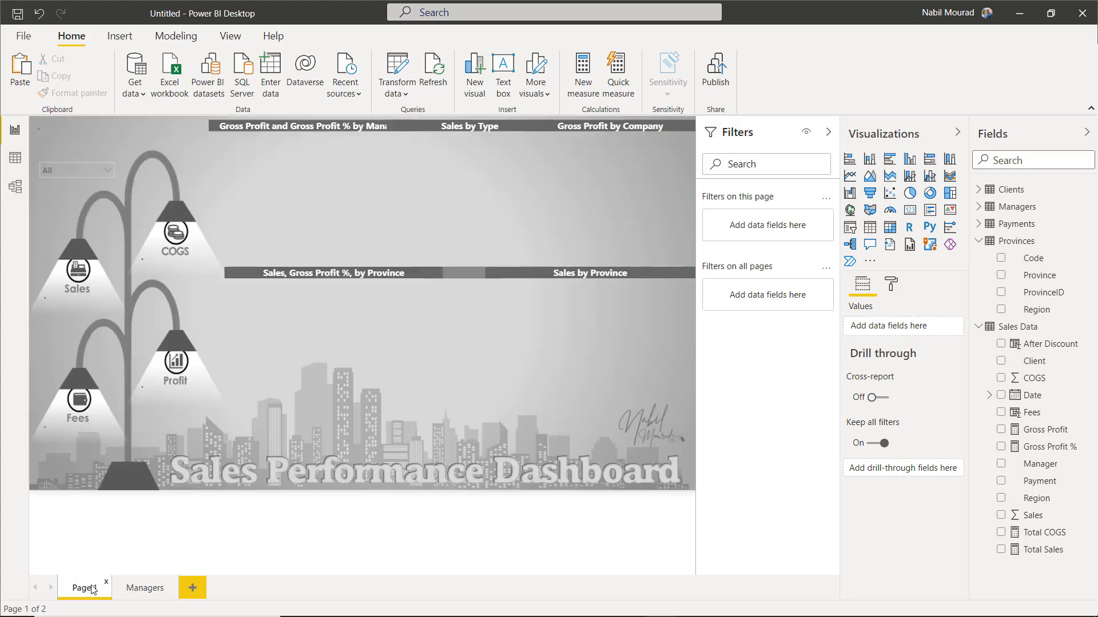
double_click(91, 590)
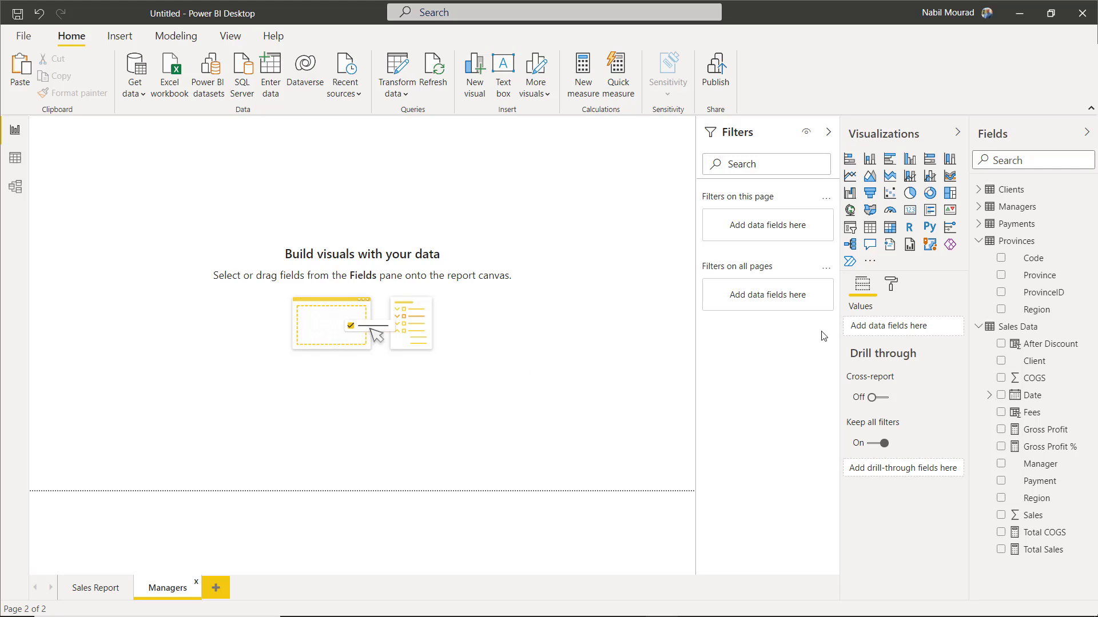
Set the Managers page size type to Tooltip and enable the page for use as a tooltip.
left_click(892, 284)
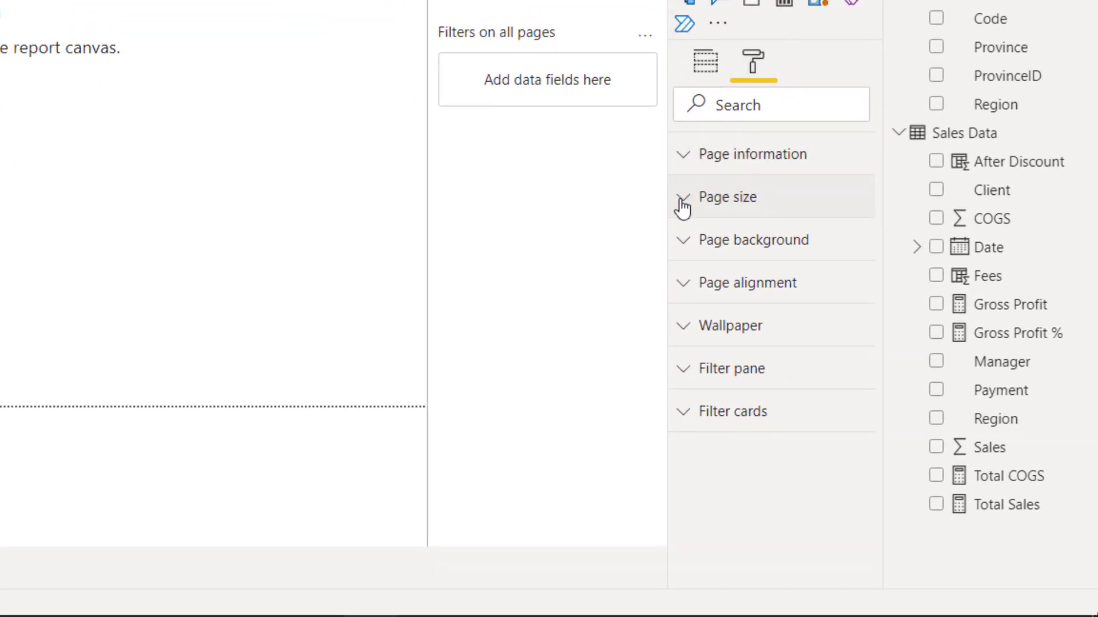
left_click(682, 205)
left_click(835, 269)
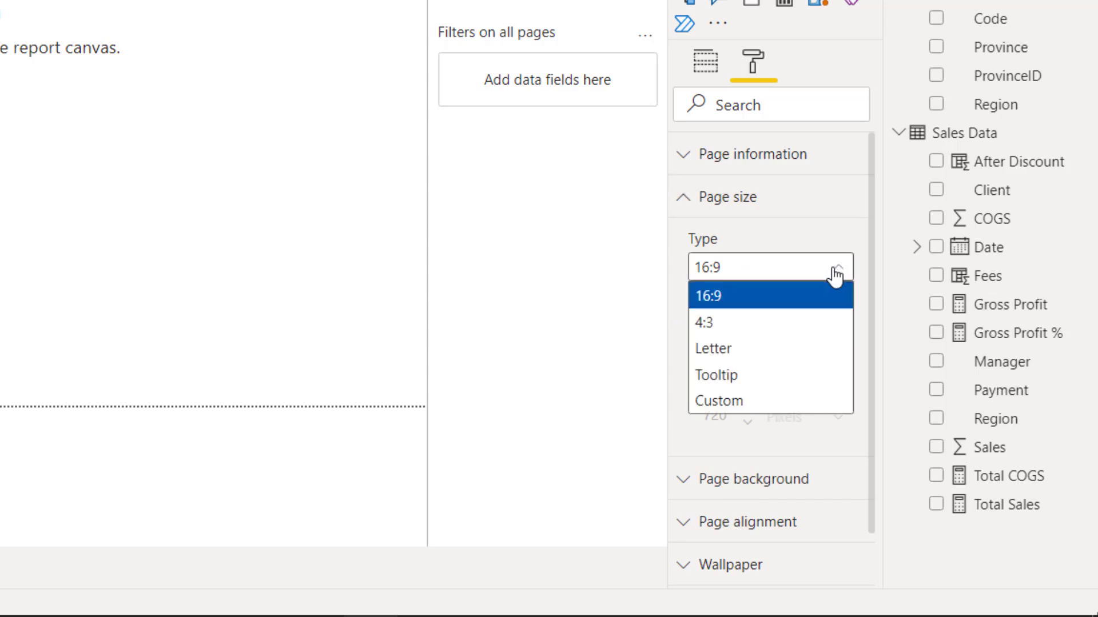
left_click(730, 383)
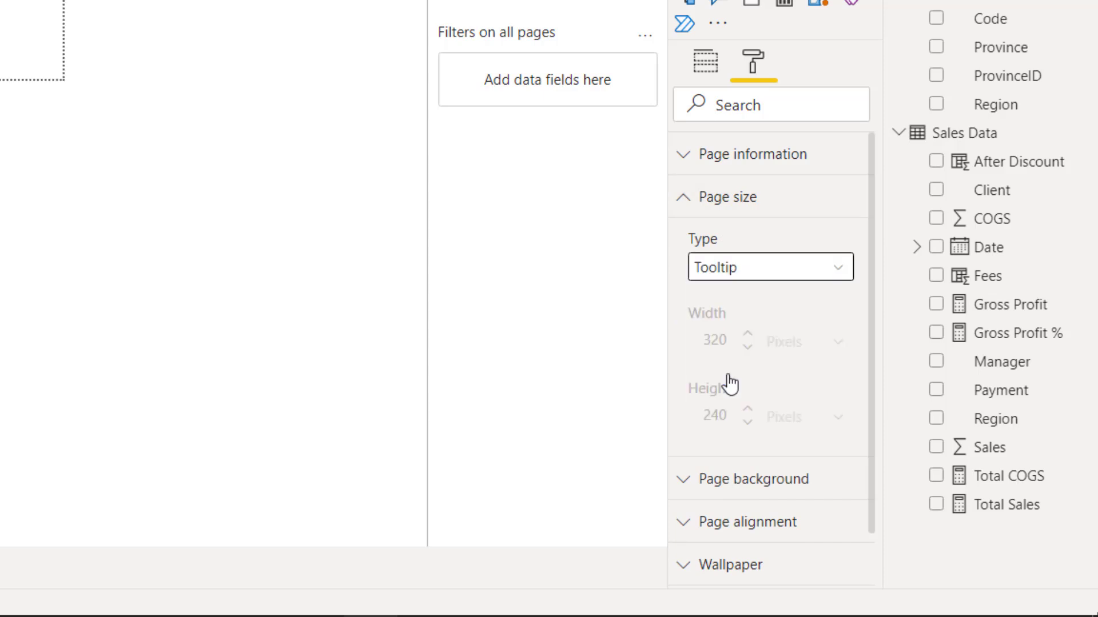
left_click(687, 164)
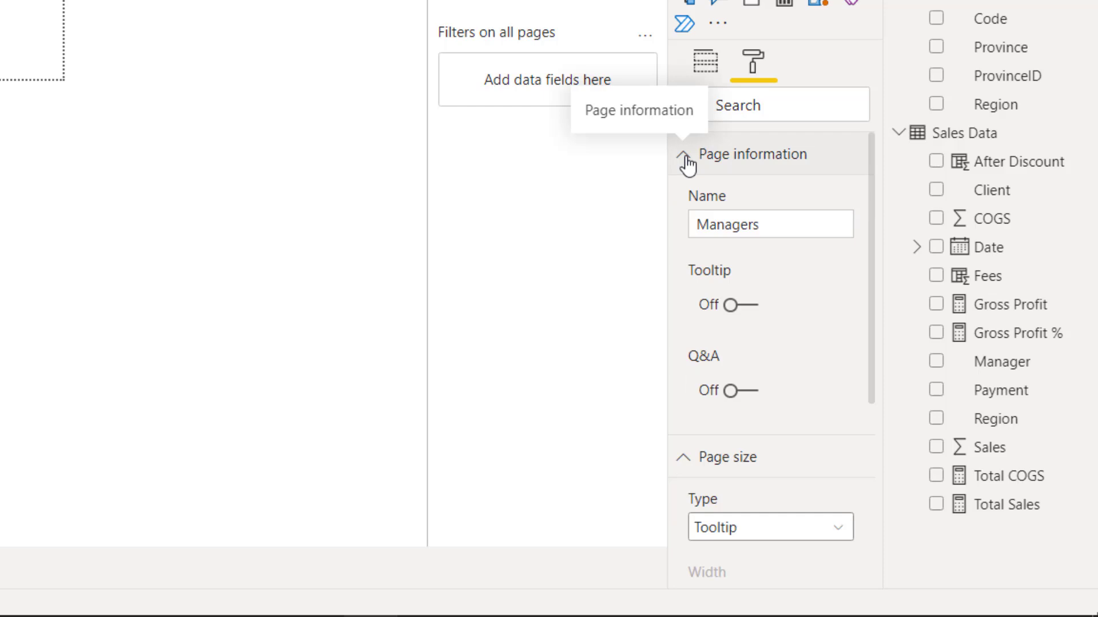
left_click(755, 309)
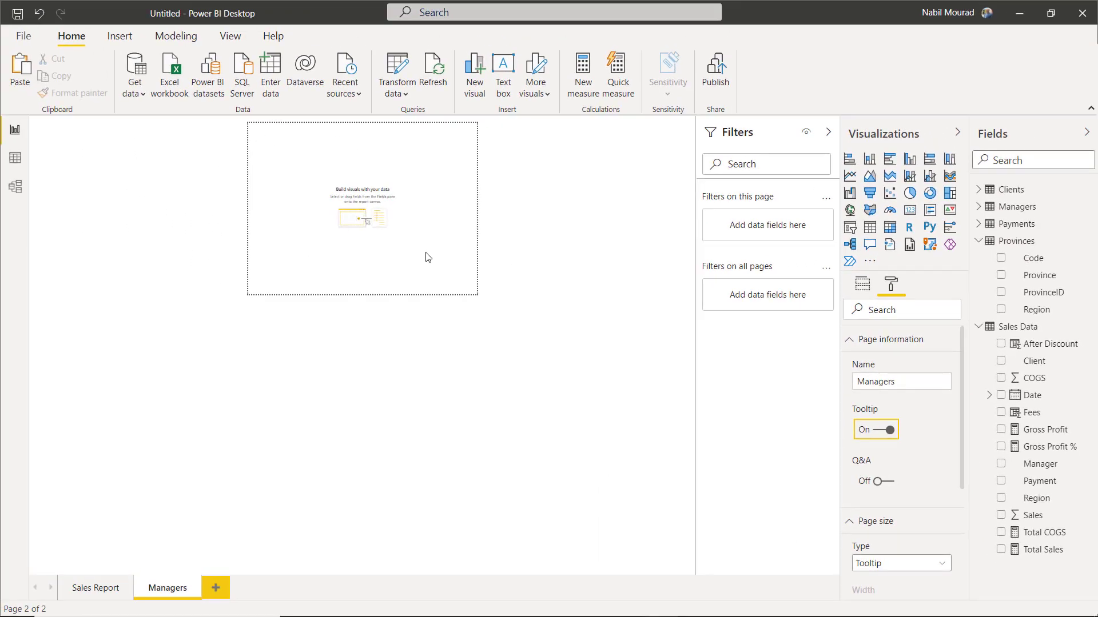
Add a stacked bar chart on the Managers page showing Sales by manager Name, filling the tooltip canvas.
left_click(849, 158)
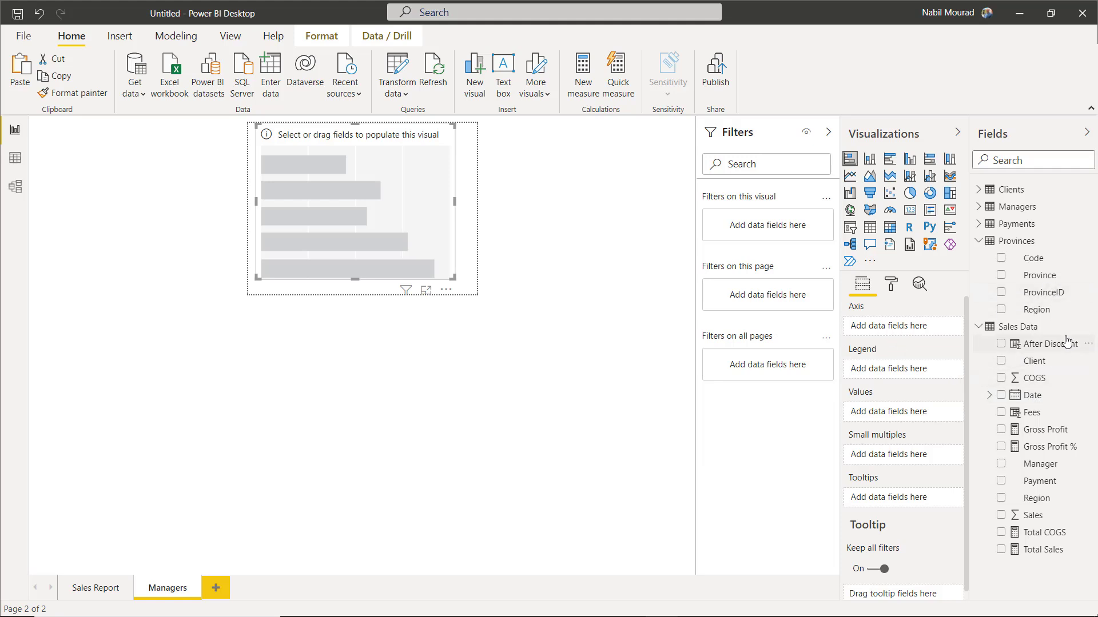
left_click(980, 207)
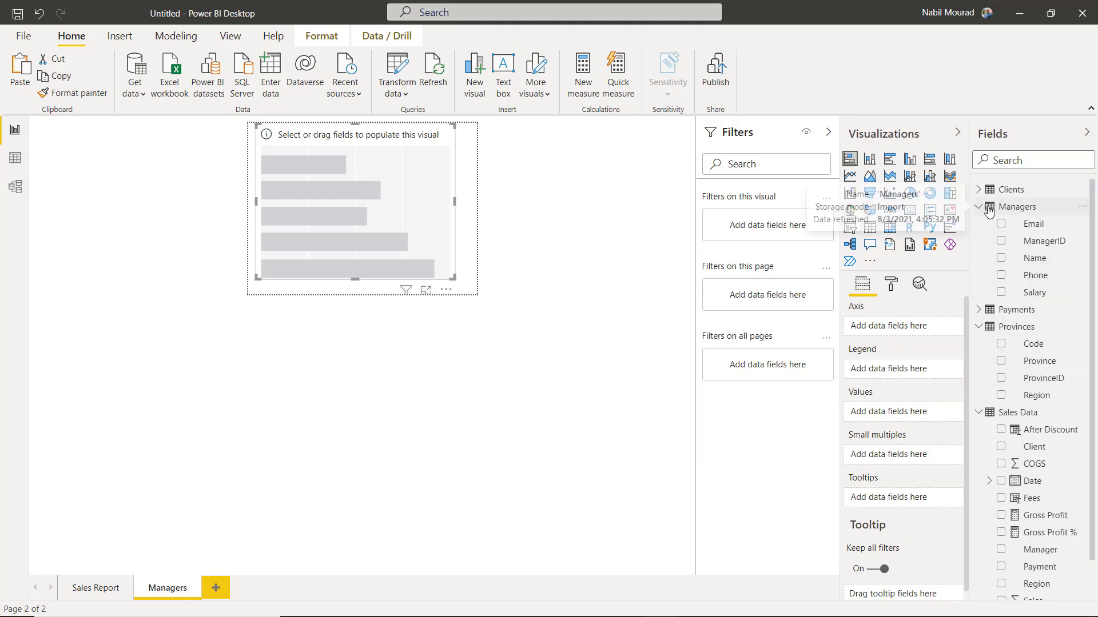
left_click(1000, 259)
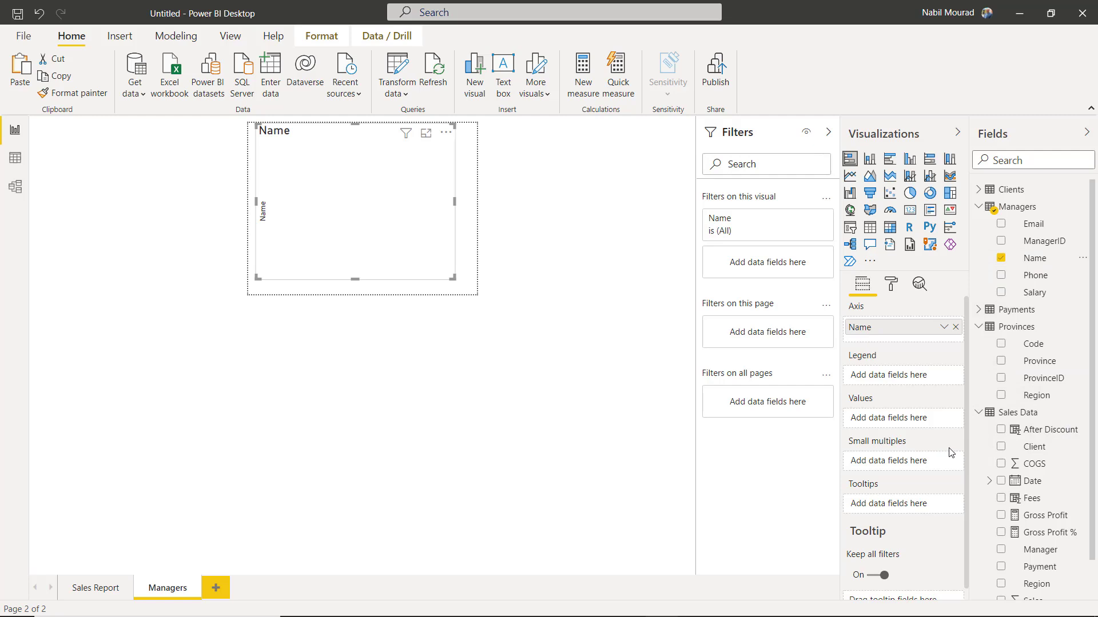
scroll(1004, 549, "down", 1)
left_click(1002, 557)
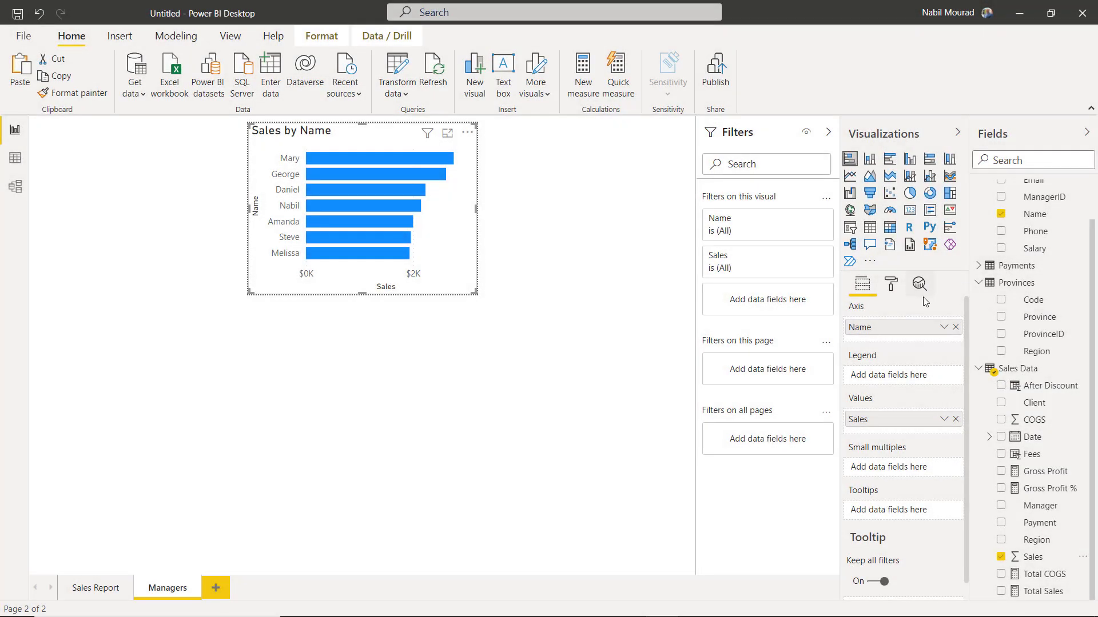
Set the font family of the bar chart's Y axis labels to Segoe UI Bold.
left_click(890, 284)
left_click(889, 360)
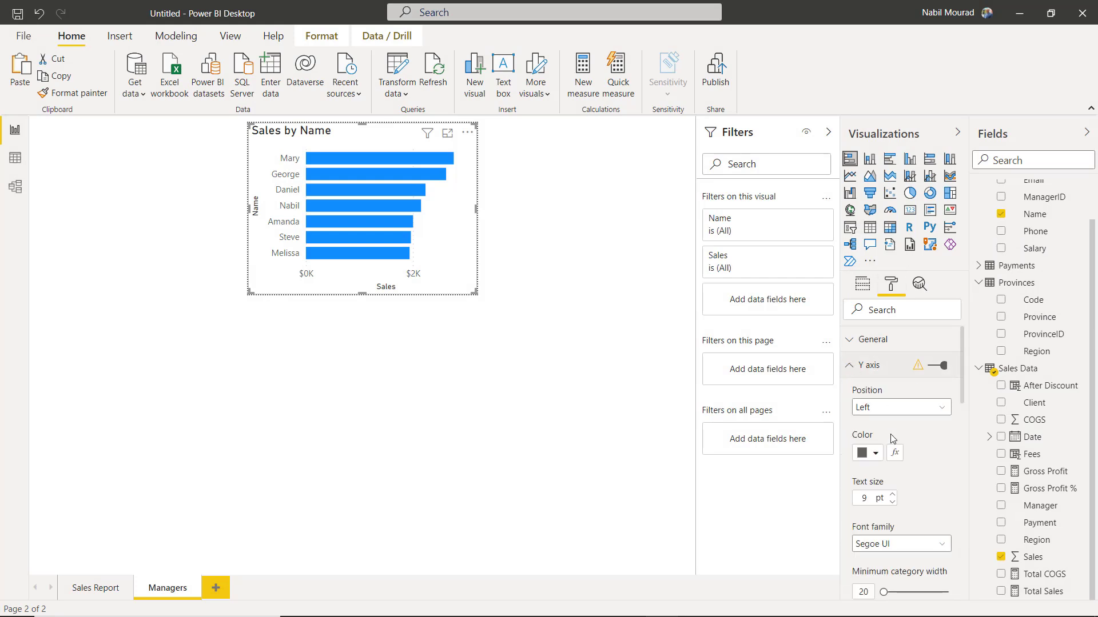
scroll(891, 355, "down", 3)
left_click(901, 400)
left_click(886, 419)
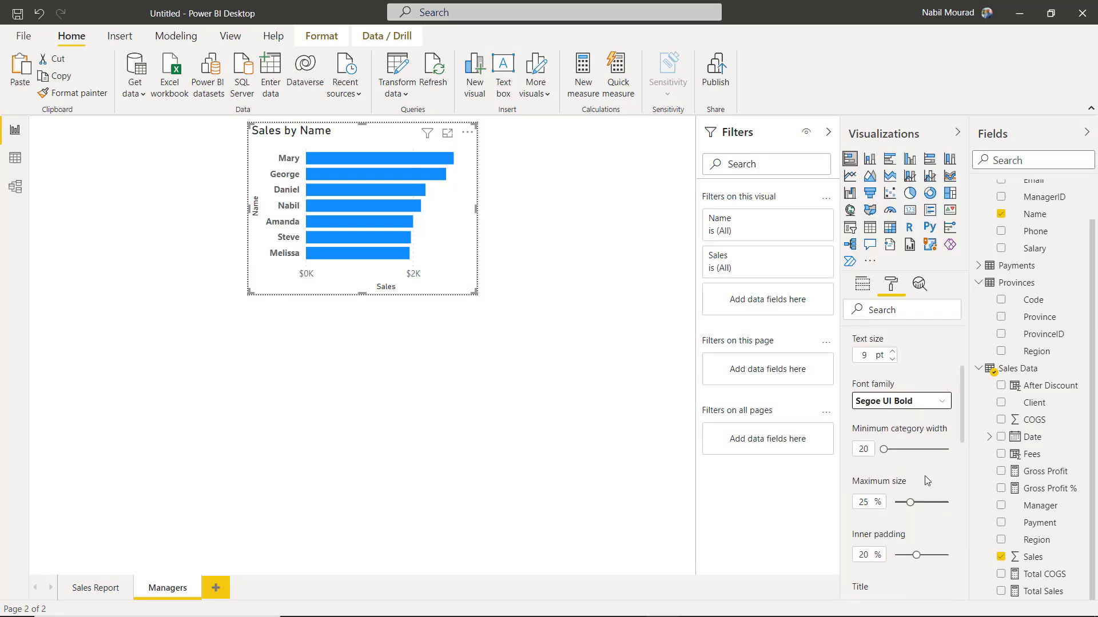
scroll(862, 367, "up", 3)
left_click(856, 370)
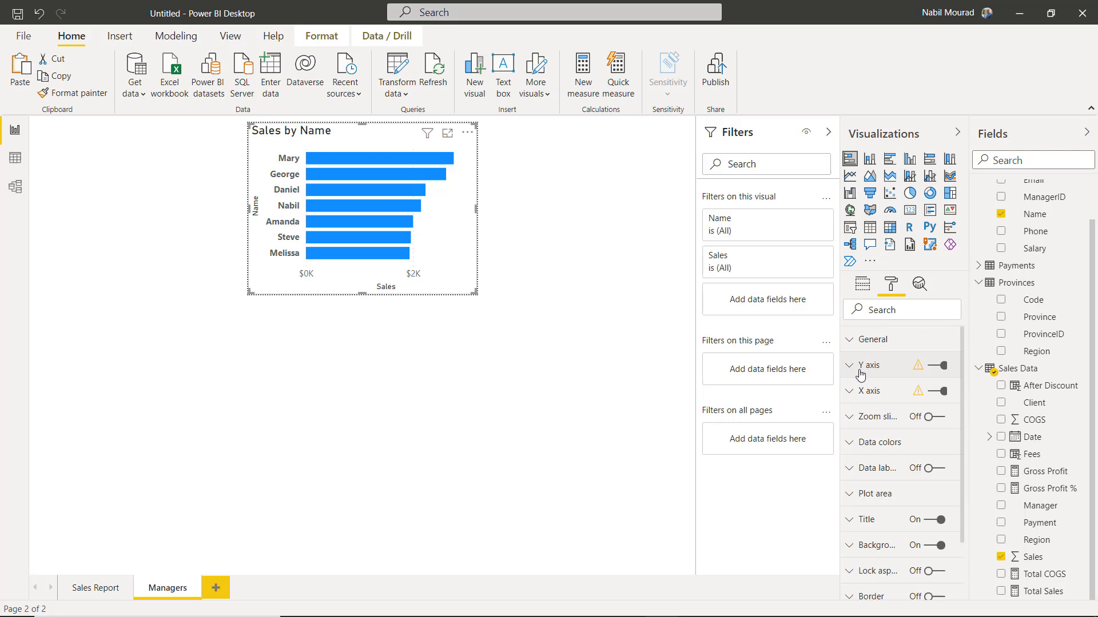
Turn on the bar chart's data labels for all bars and format them in 10 pt Segoe UI Bold.
left_click(937, 469)
left_click(853, 474)
scroll(868, 426, "down", 3)
left_click(875, 363)
left_click(874, 393)
scroll(874, 400, "down", 1)
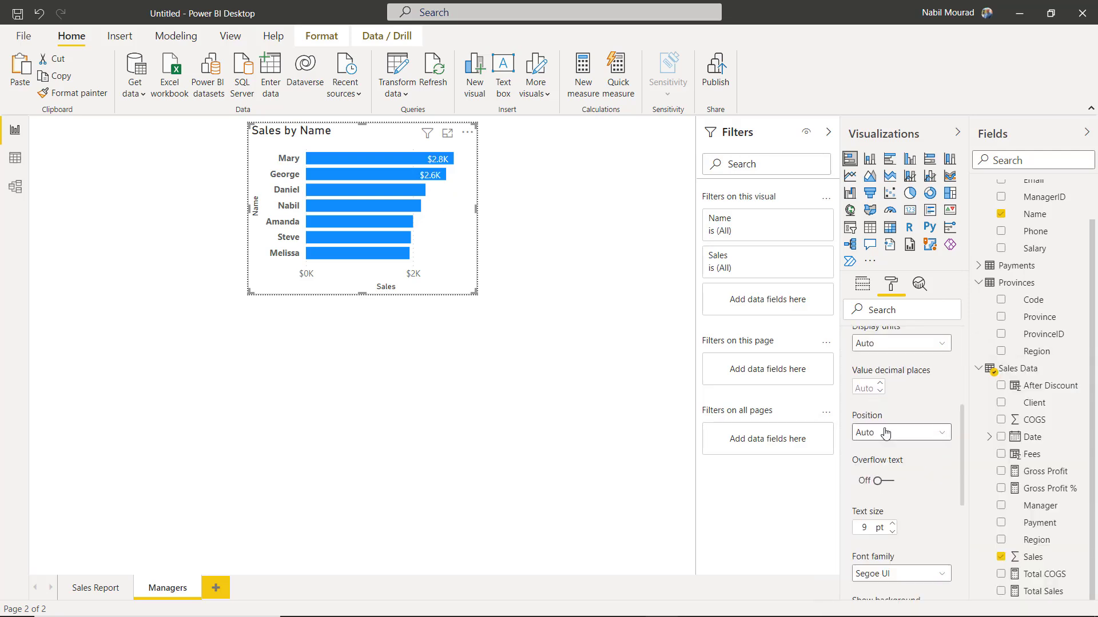
left_click(892, 524)
left_click(900, 573)
scroll(903, 526, "down", 5)
left_click(892, 457)
scroll(895, 469, "up", 2)
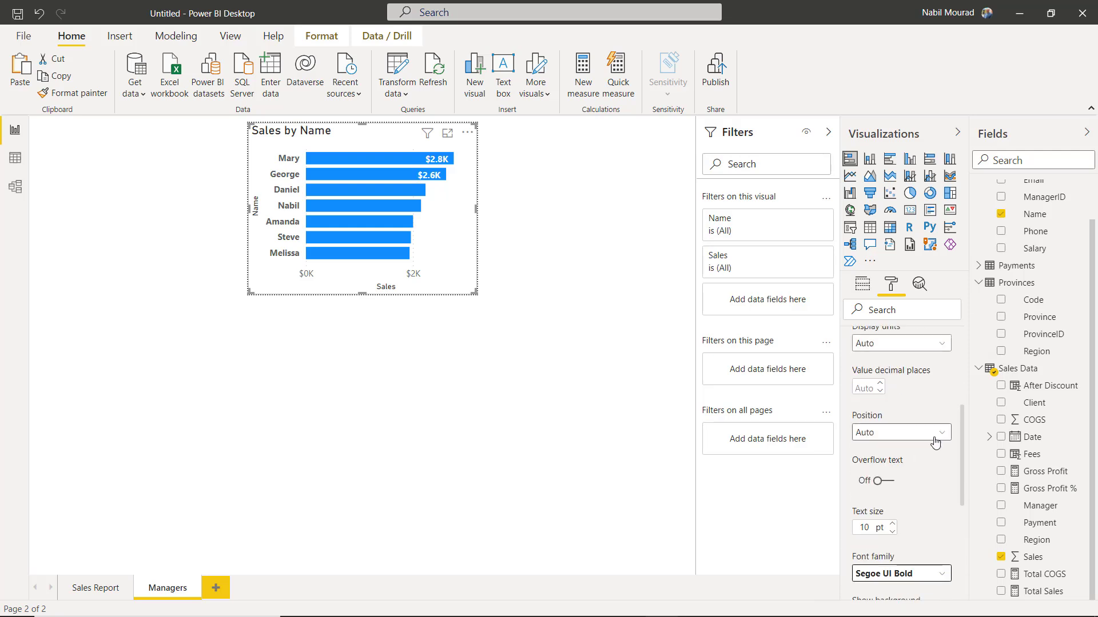
scroll(895, 468, "up", 3)
left_click(892, 397)
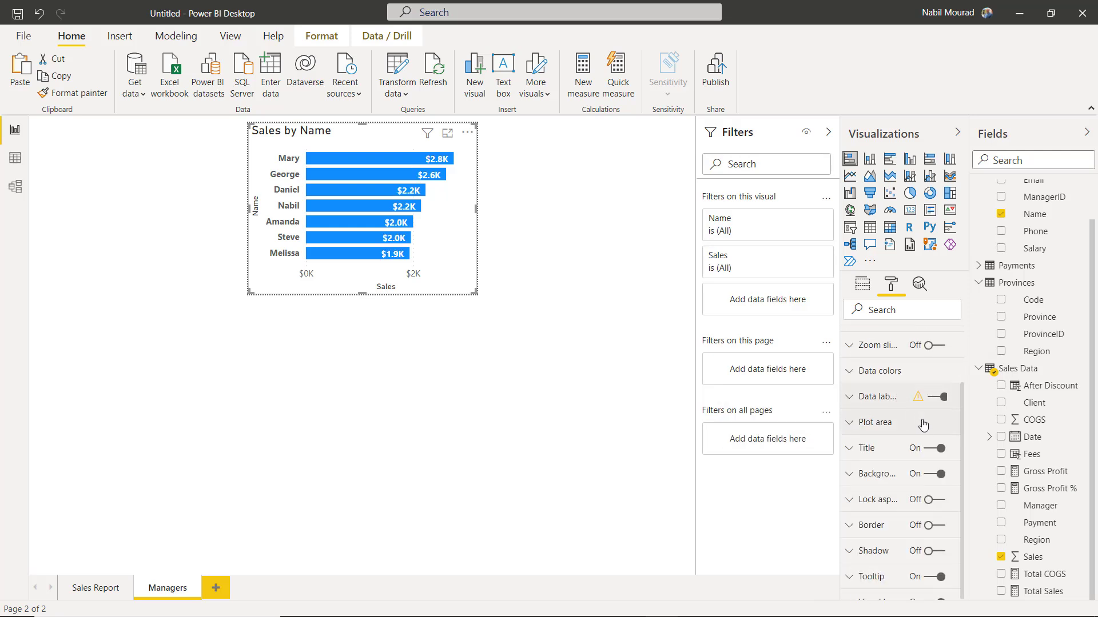
Change the bar chart's title text to Sales by Manager.
left_click(851, 453)
scroll(891, 457, "down", 1)
double_click(900, 419)
type("Manager")
Format the bar chart's title as white, centered Segoe UI Bold text on a dark gray background.
left_click(875, 516)
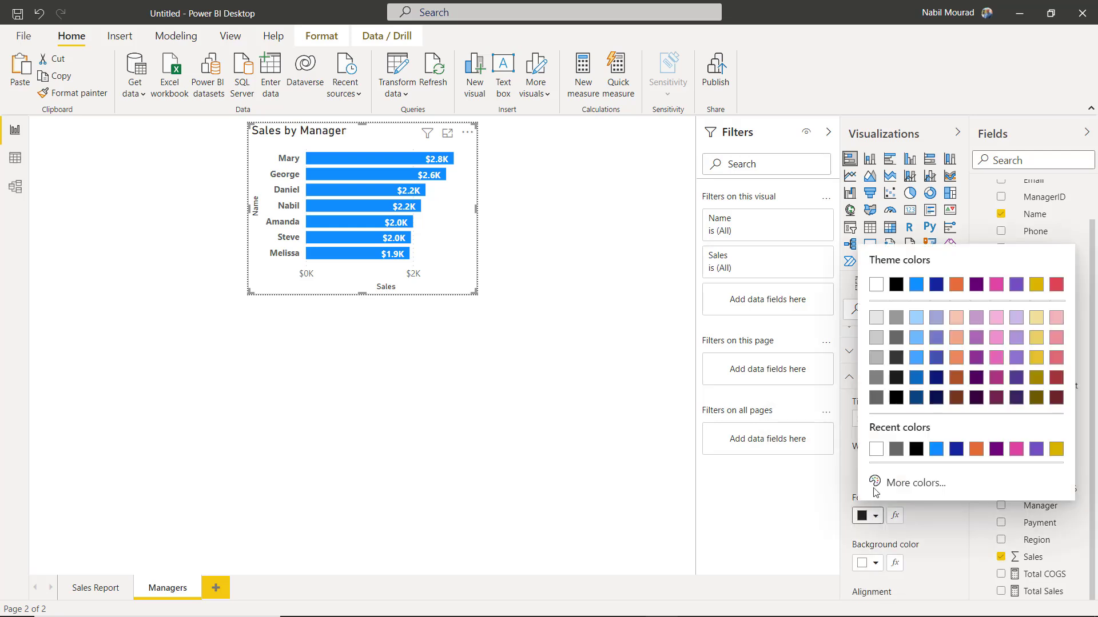
left_click(876, 286)
left_click(875, 563)
left_click(896, 349)
scroll(901, 457, "down", 1)
left_click(880, 470)
left_click(900, 557)
scroll(915, 463, "down", 3)
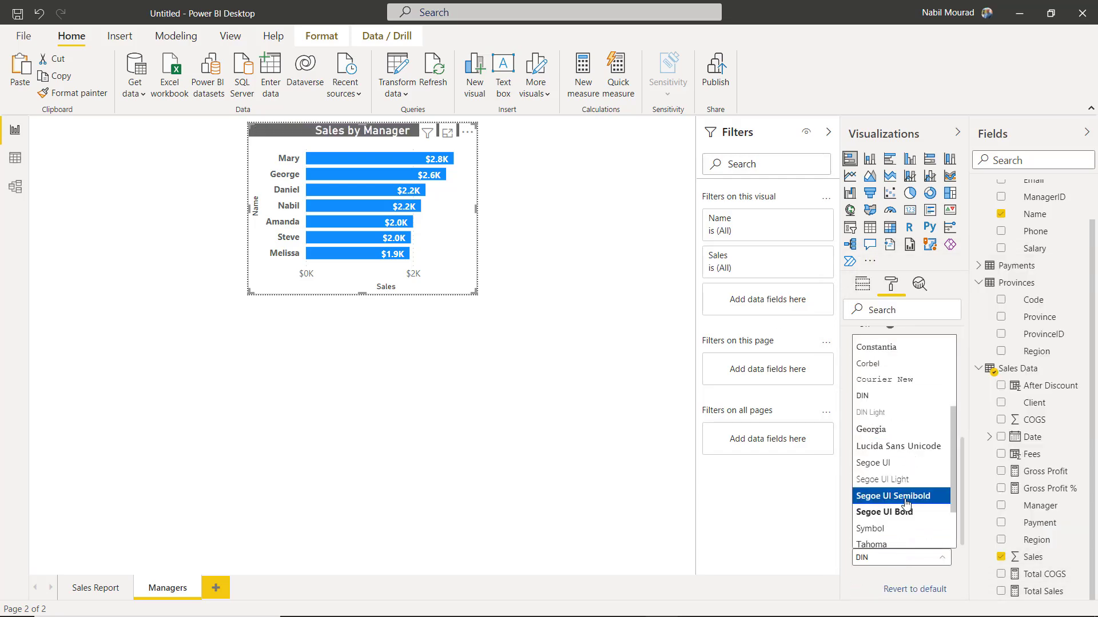
left_click(892, 506)
left_click(600, 372)
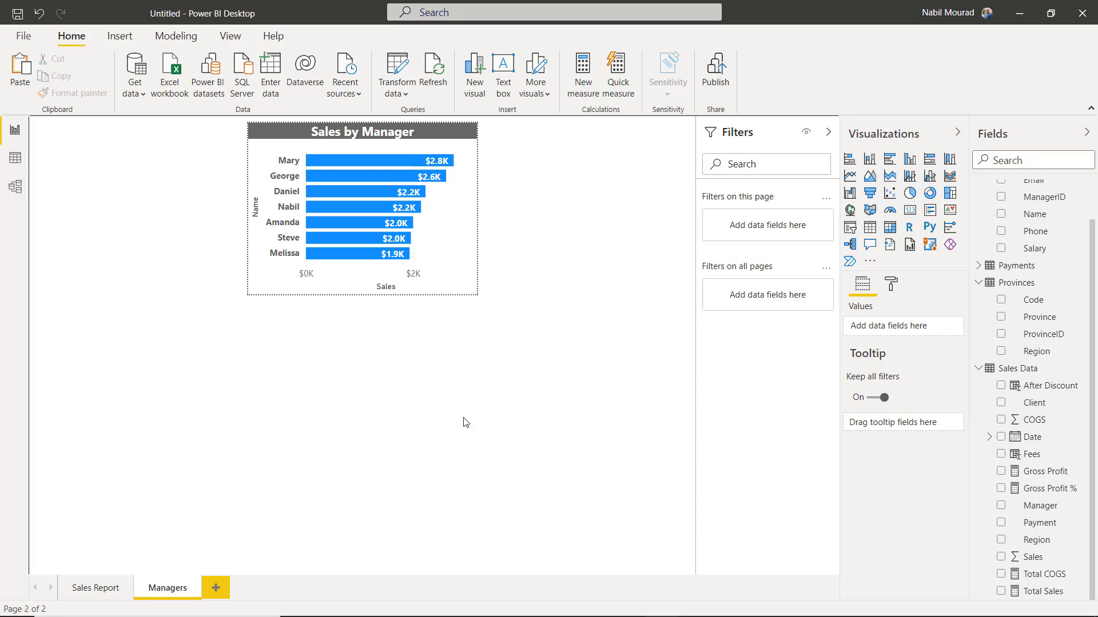
Assign the Managers page as the tooltip of the Sales by Type donut chart on the Sales Report page, and preview it on the slices.
left_click(95, 589)
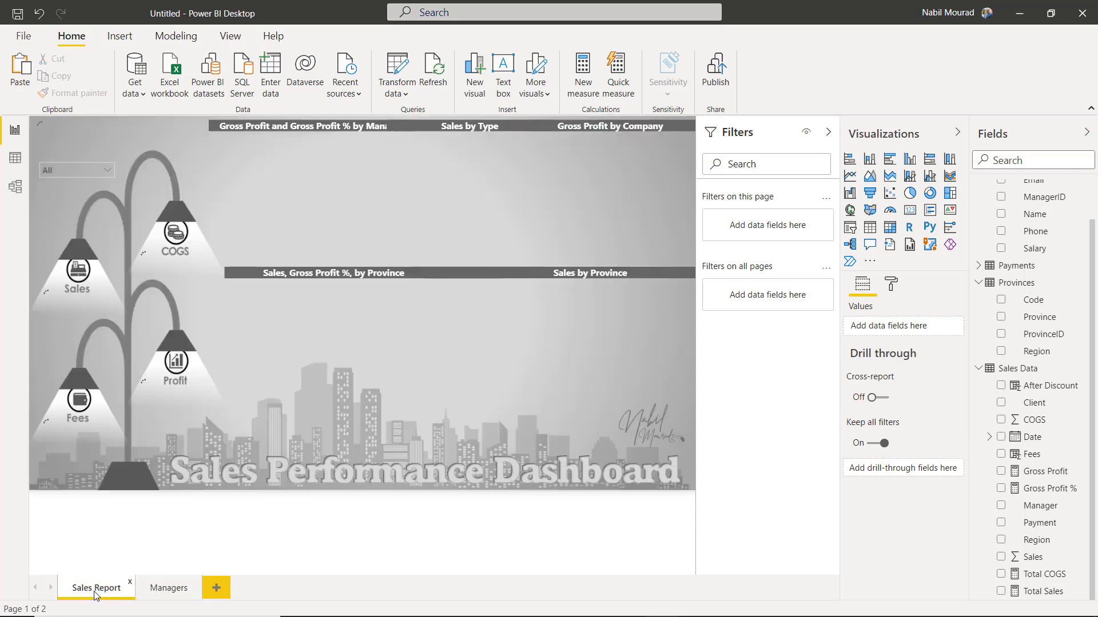
left_click(508, 144)
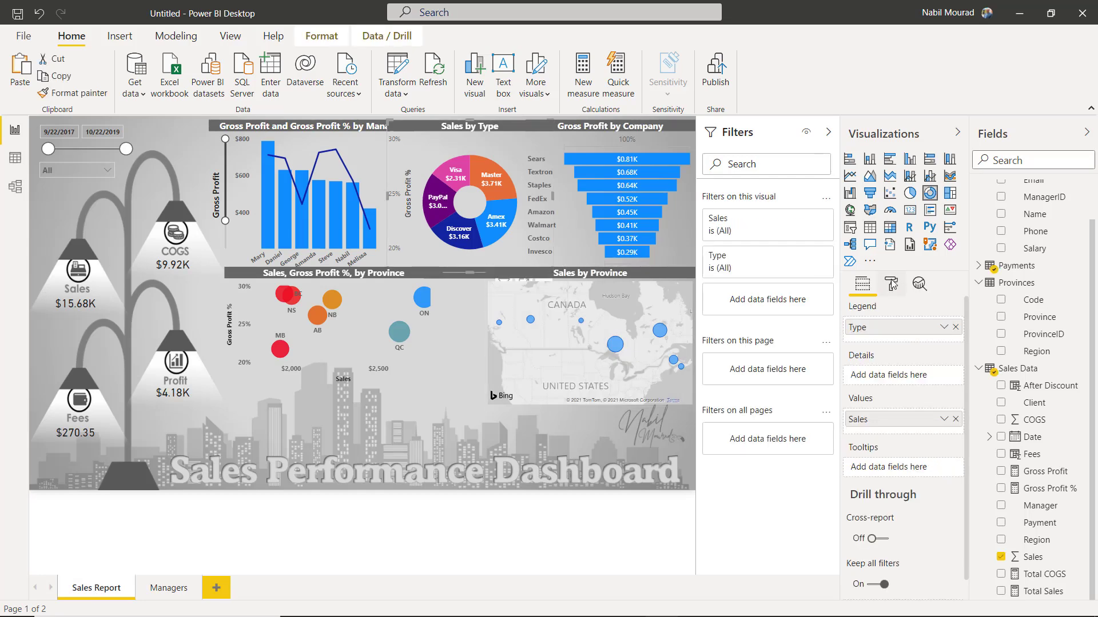
left_click(891, 284)
scroll(888, 405, "down", 1)
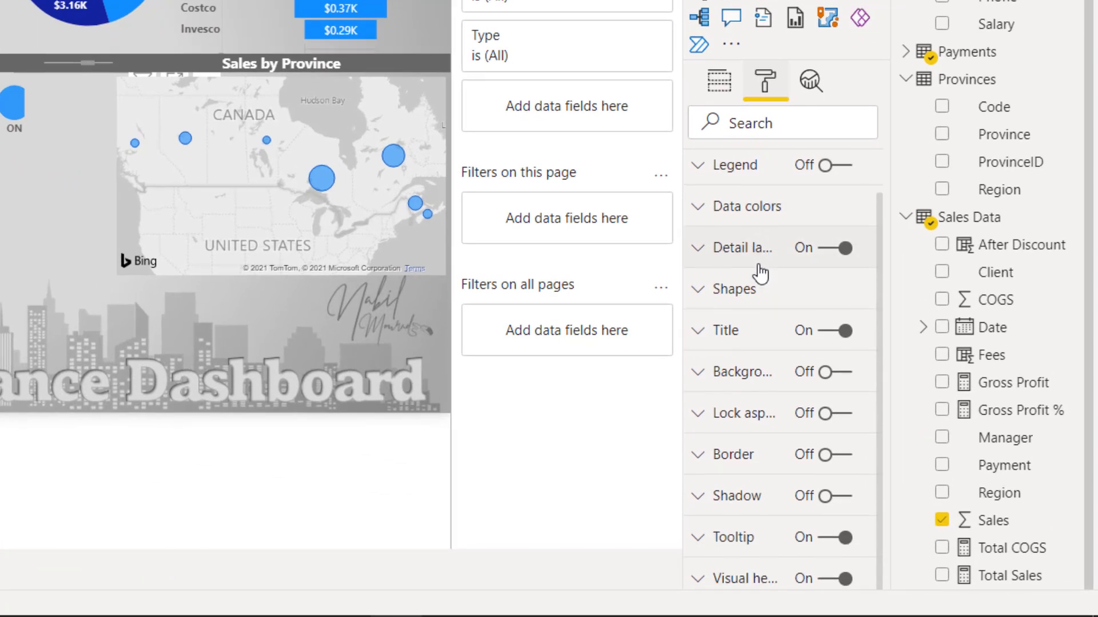
left_click(698, 537)
scroll(718, 448, "down", 8)
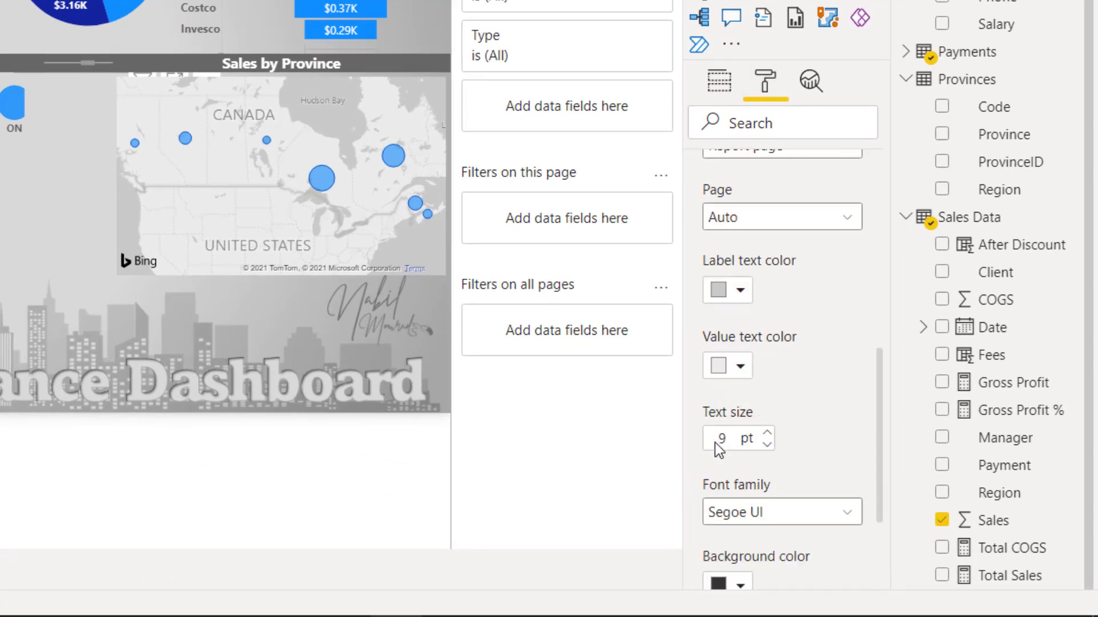
left_click(848, 218)
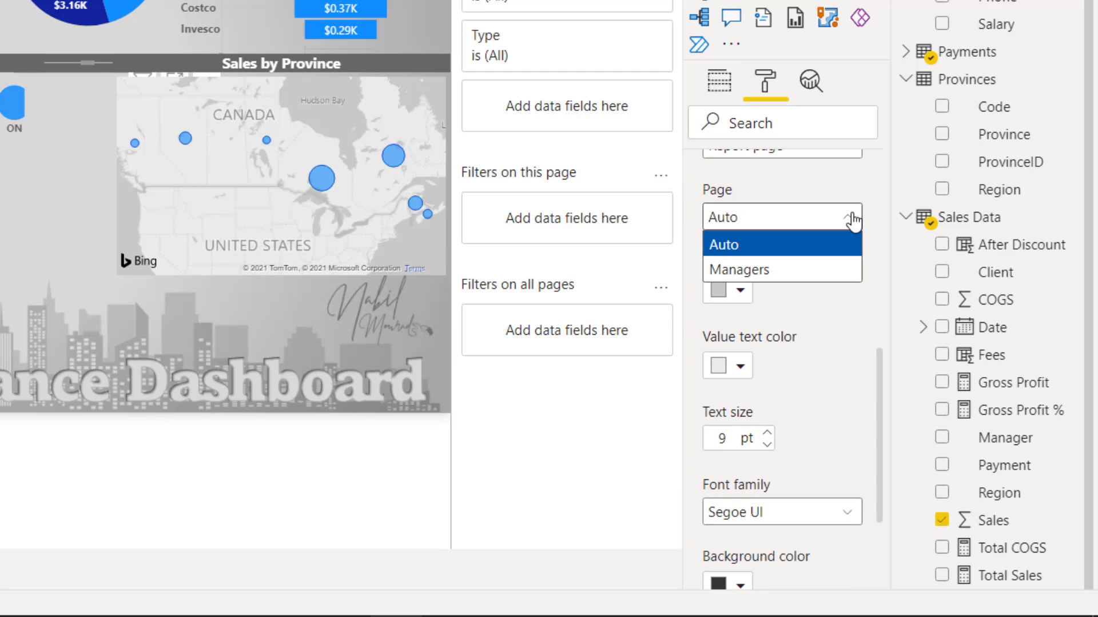
left_click(775, 273)
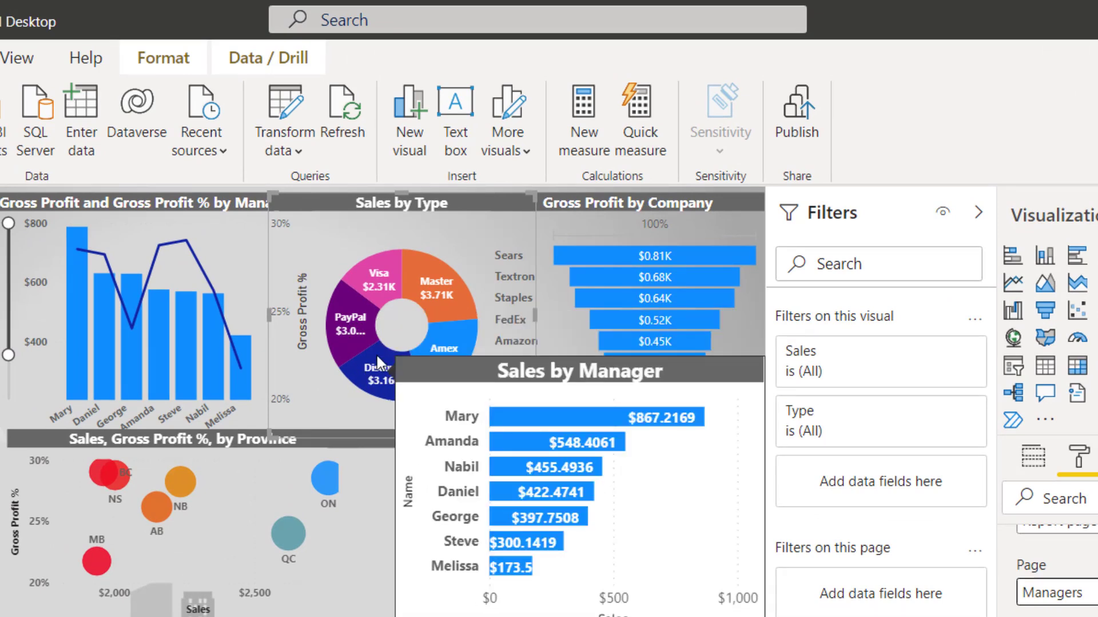
mouse_move(376, 286)
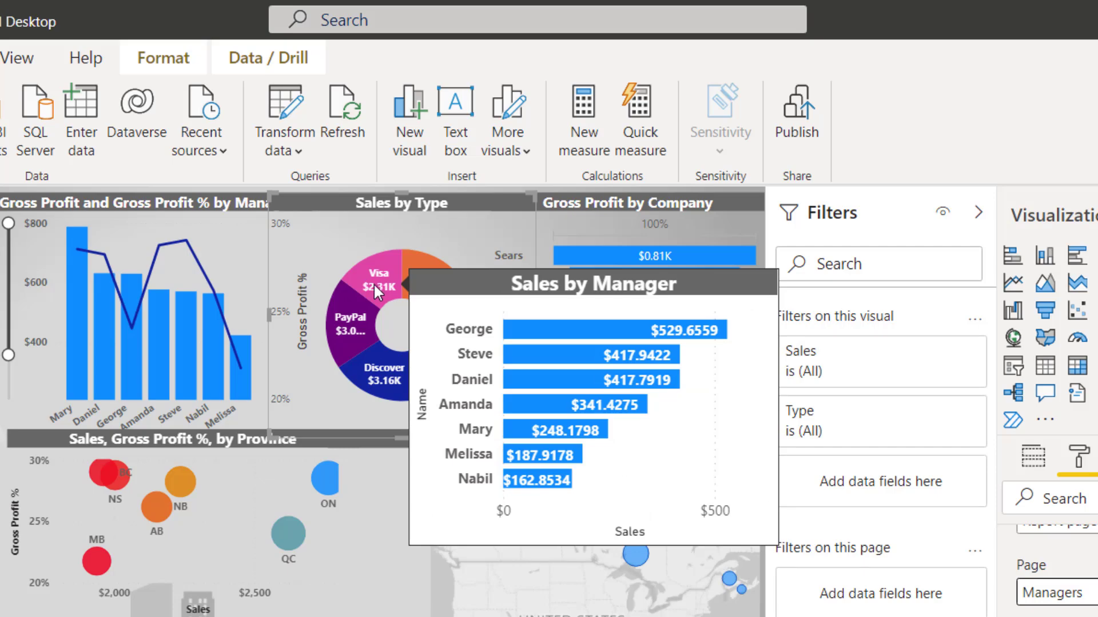
mouse_move(352, 317)
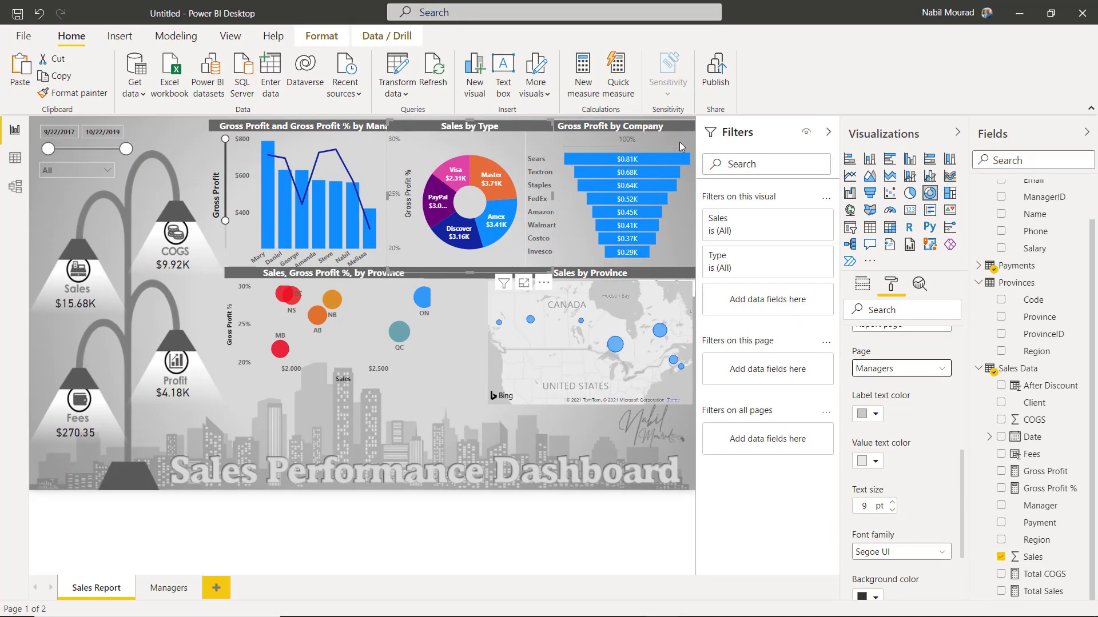
Assign the Managers page as the tooltip of the Gross Profit by Company funnel chart and preview it on a bar.
left_click(680, 147)
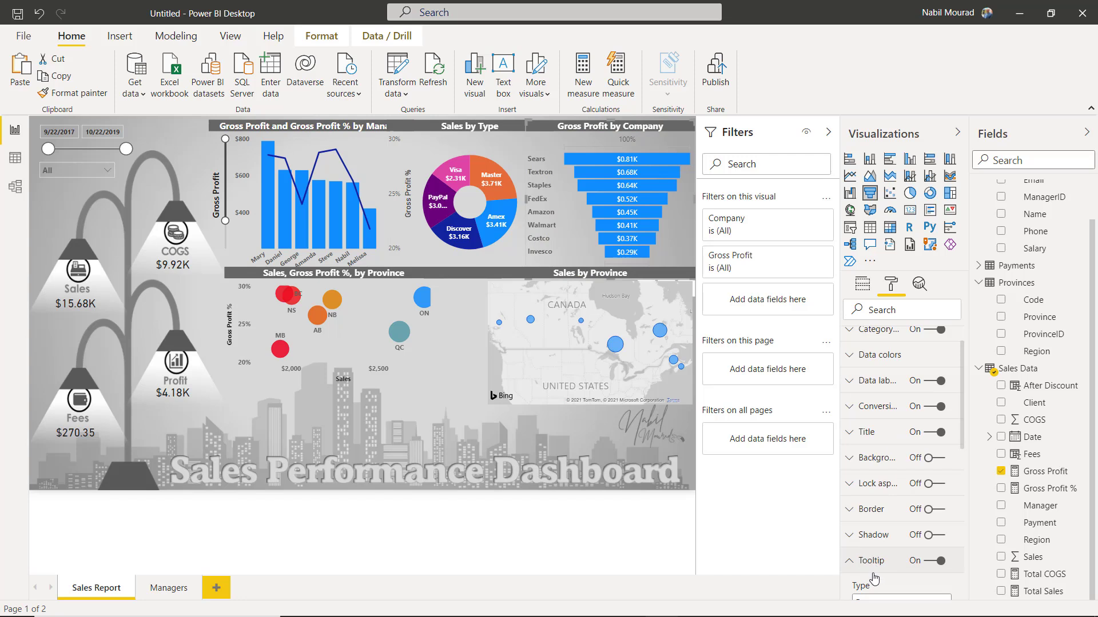
scroll(872, 558, "down", 3)
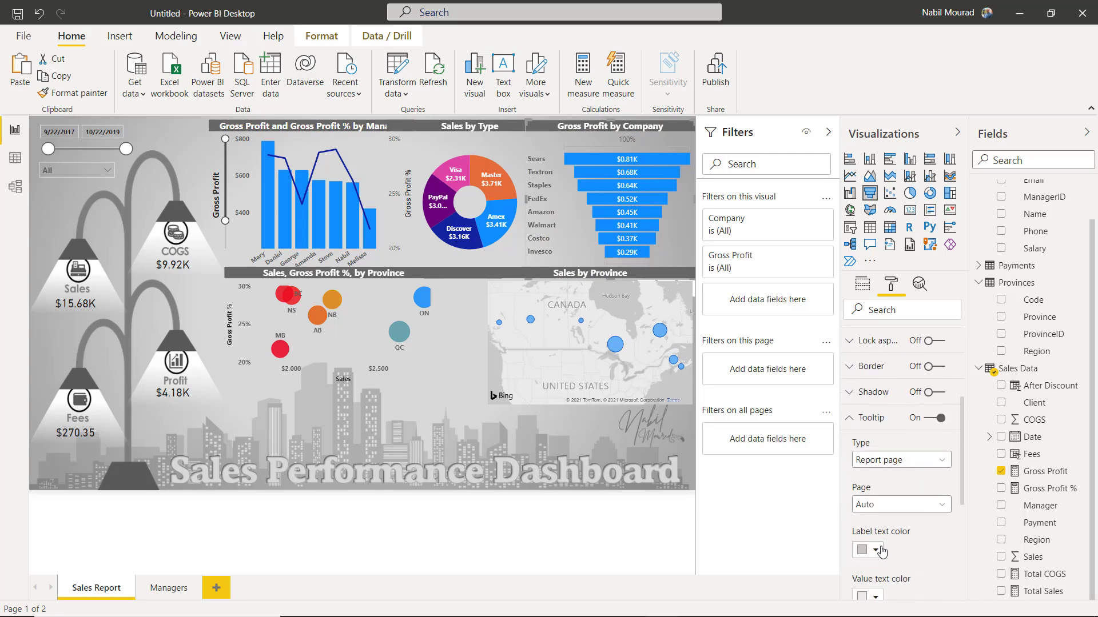
left_click(944, 509)
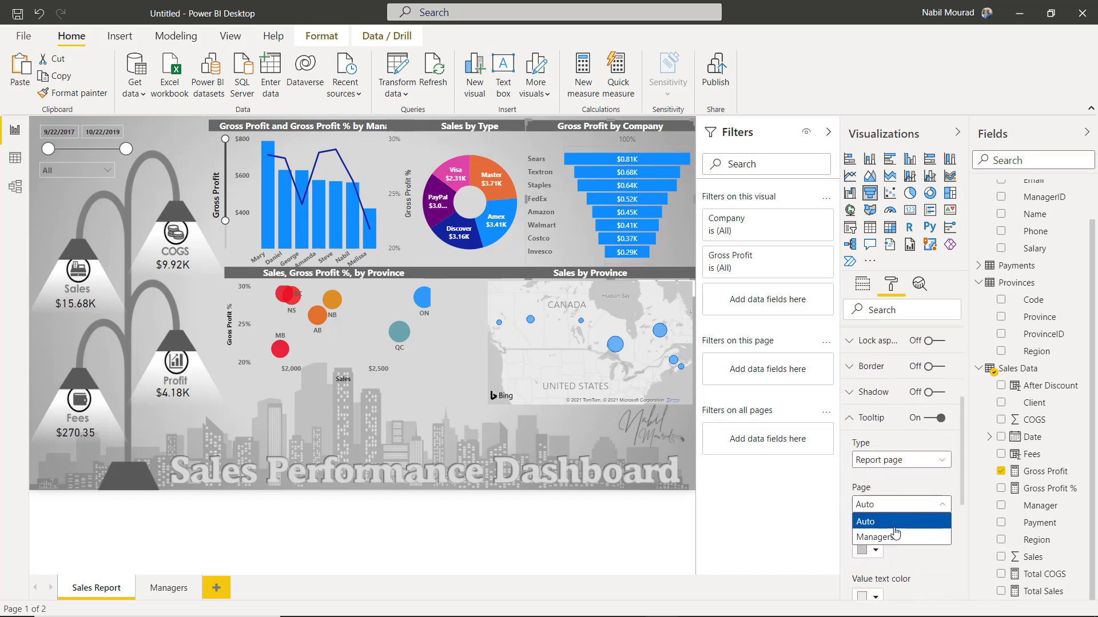
left_click(875, 537)
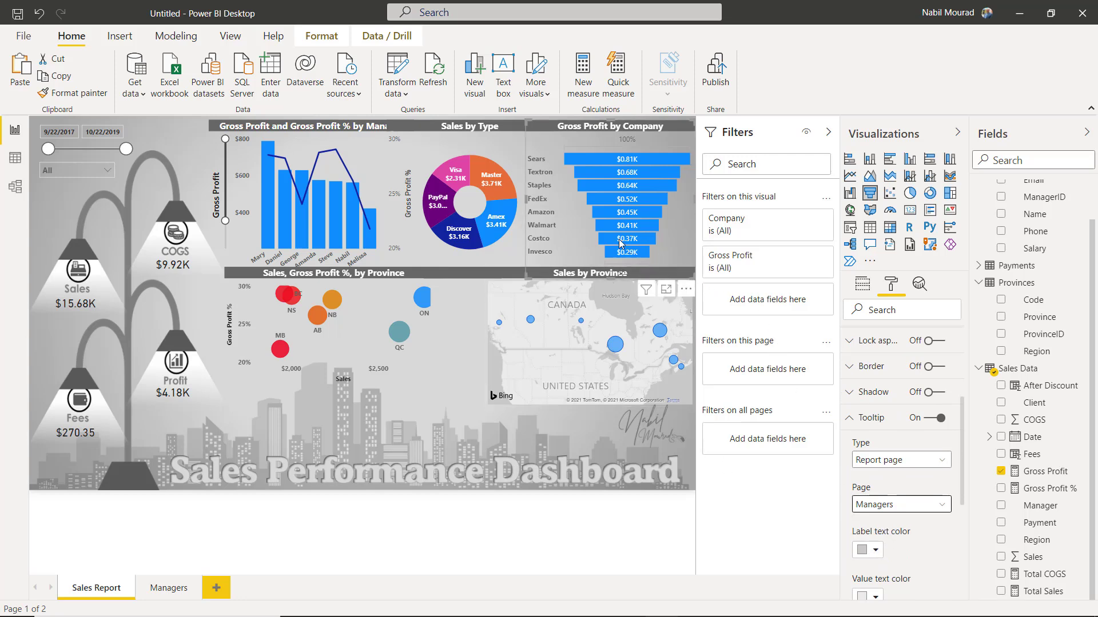
mouse_move(613, 240)
Hide the Managers page from the report.
left_click(177, 593)
right_click(179, 594)
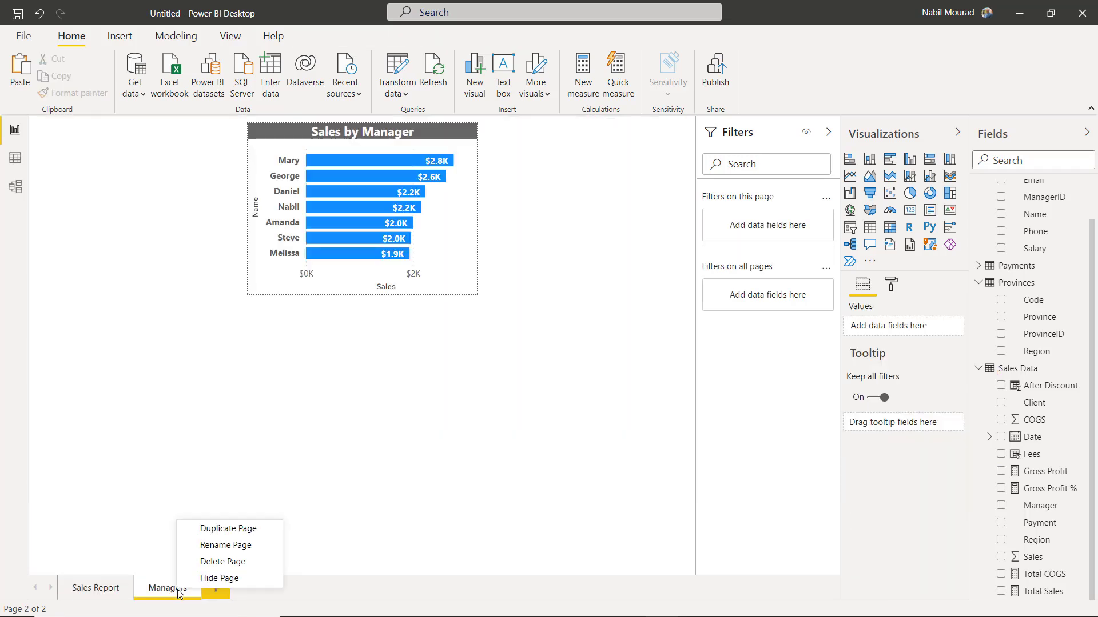
left_click(218, 579)
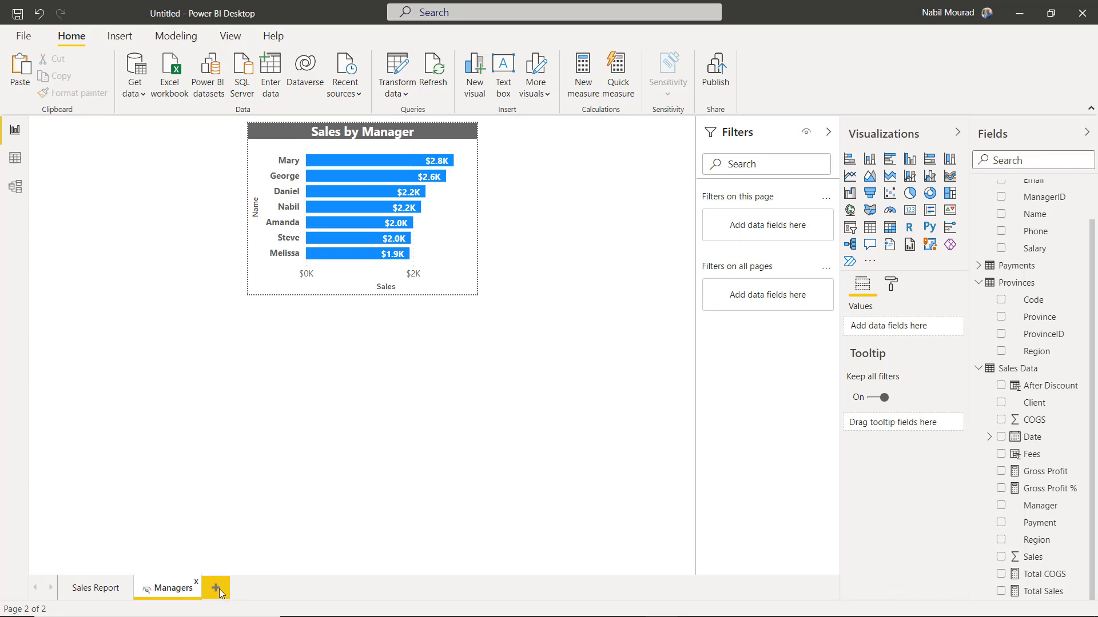
Add a new report page named KPI.
left_click(216, 589)
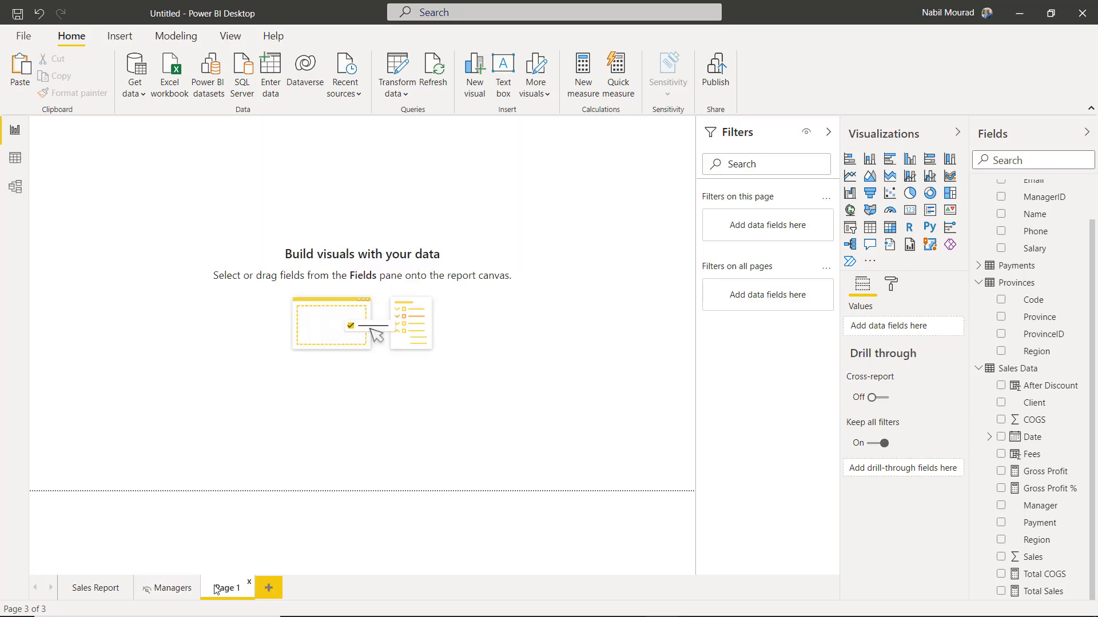
double_click(220, 590)
type("KPI")
key("Return")
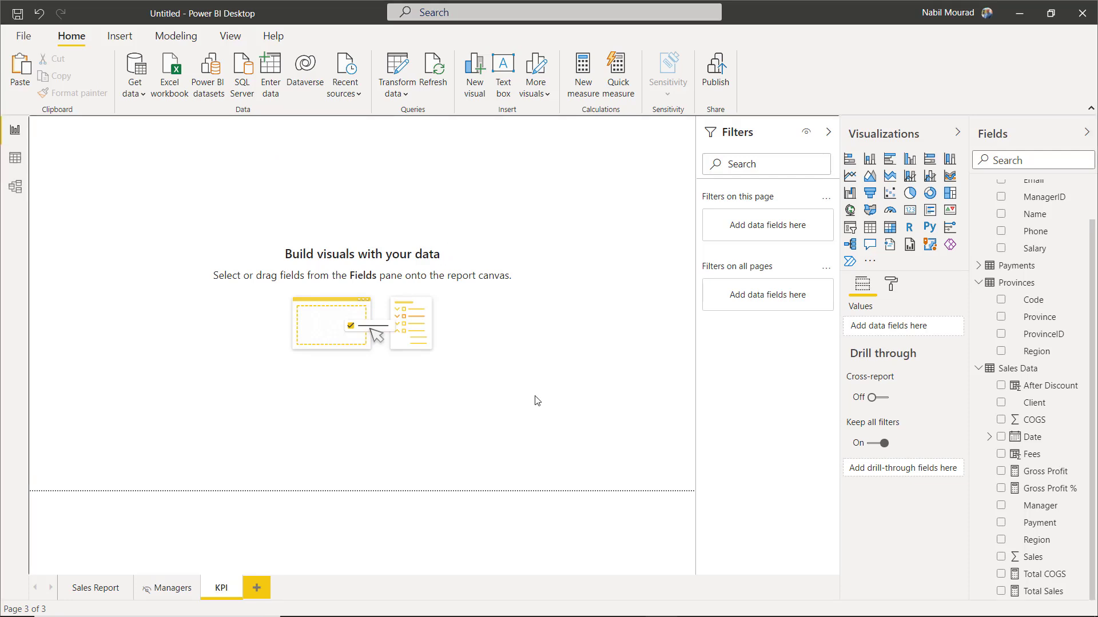
Add Label Background.jpg as the background image of the KPI page.
left_click(891, 284)
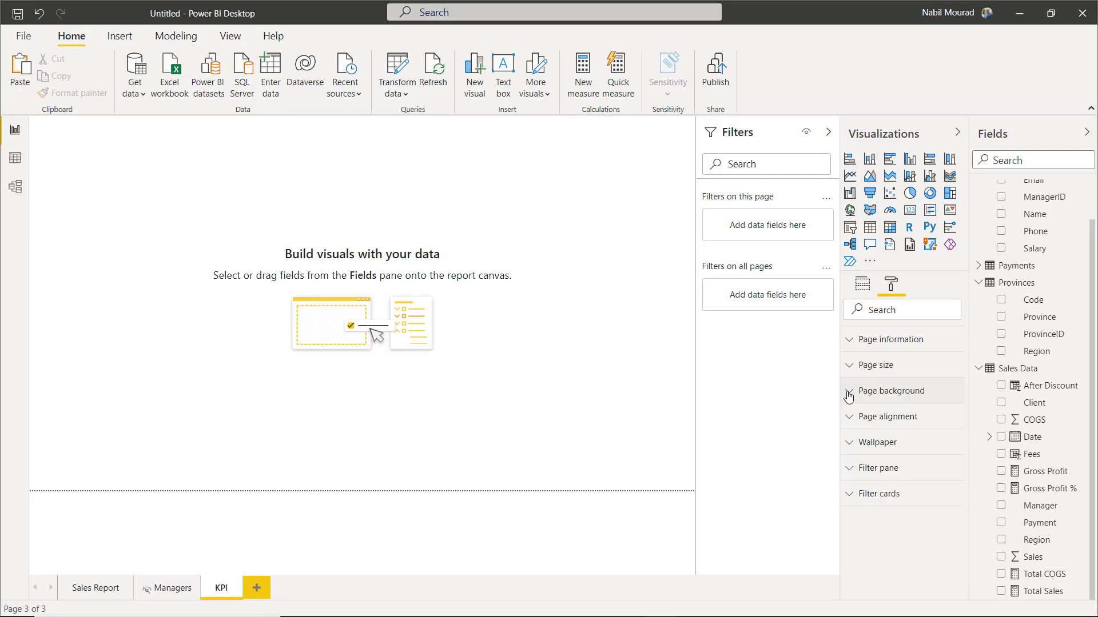
left_click(851, 392)
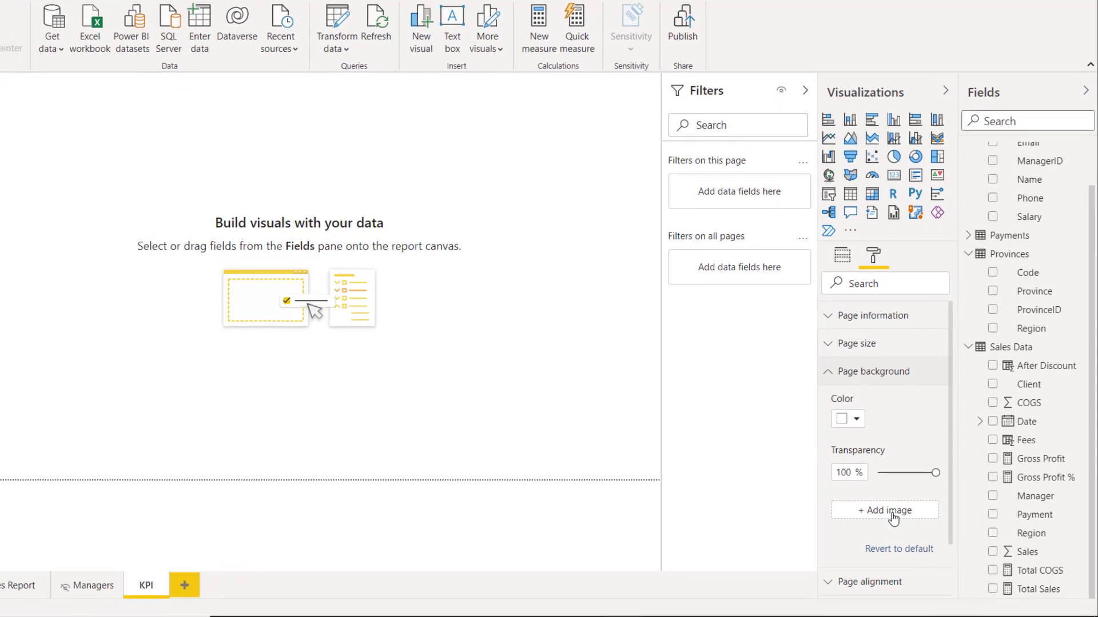
left_click(909, 524)
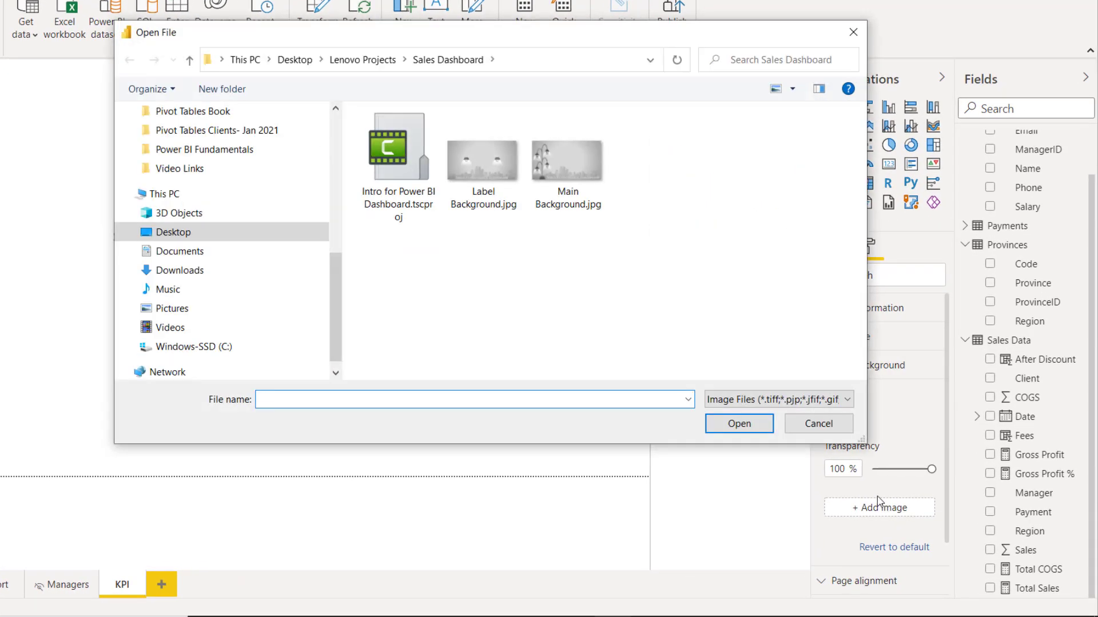
left_click(481, 171)
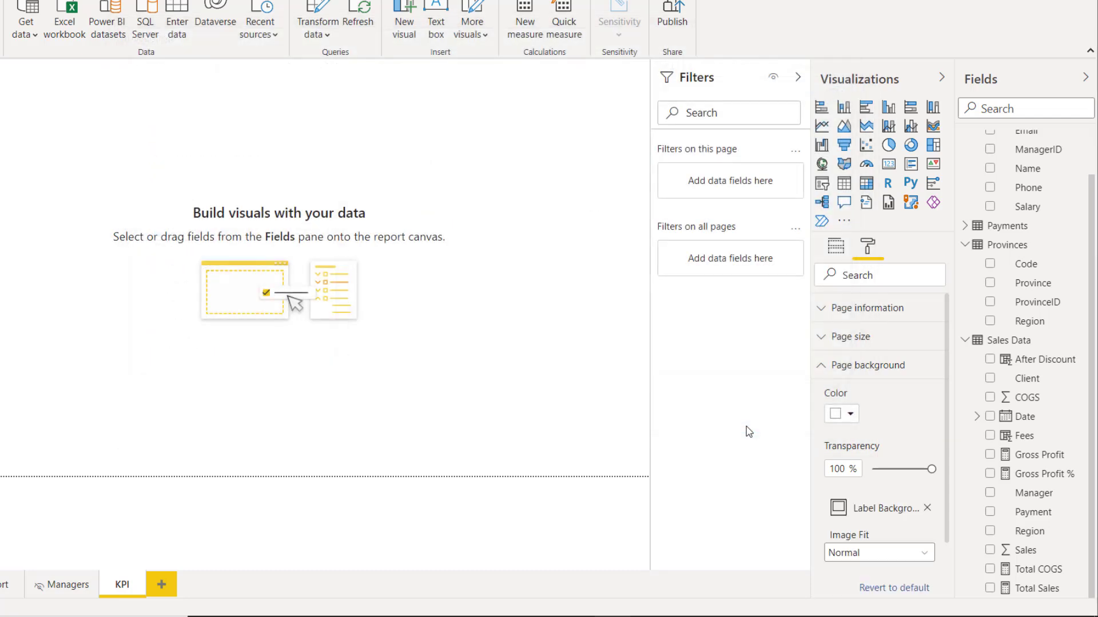
Set the page background's image fit to Fit and lower its transparency to reveal the image.
left_click(927, 553)
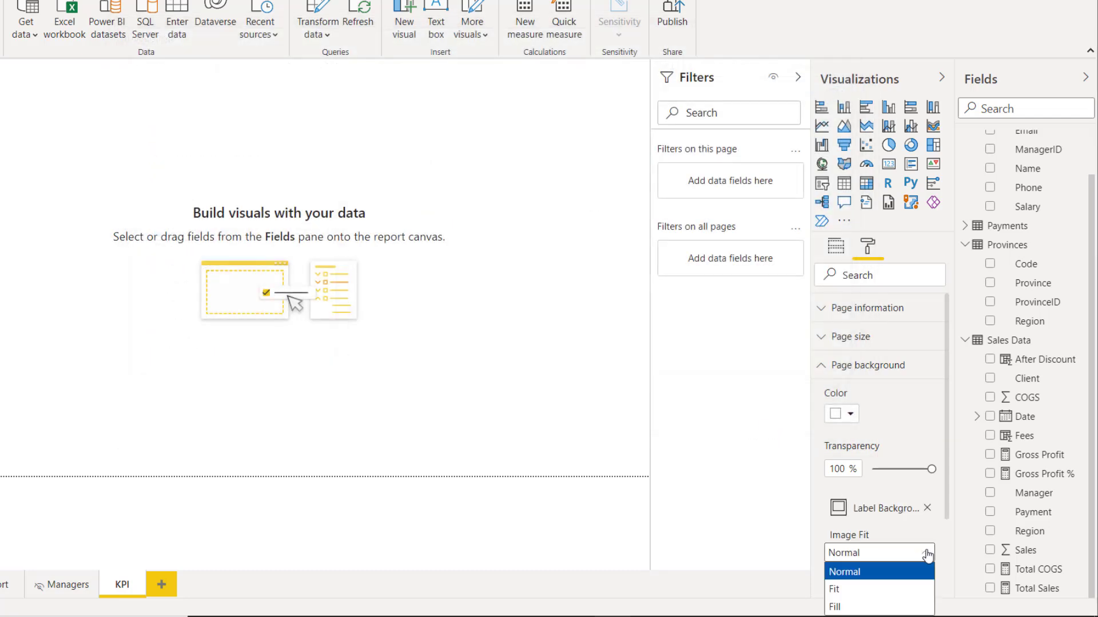
left_click(835, 590)
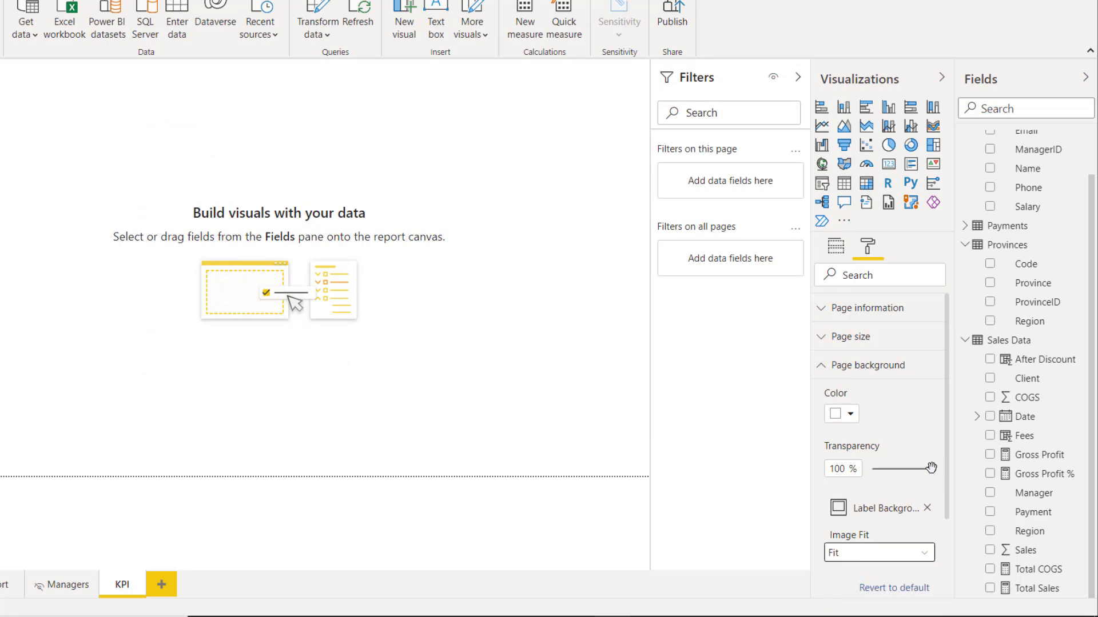
left_click_drag(927, 469, 859, 472)
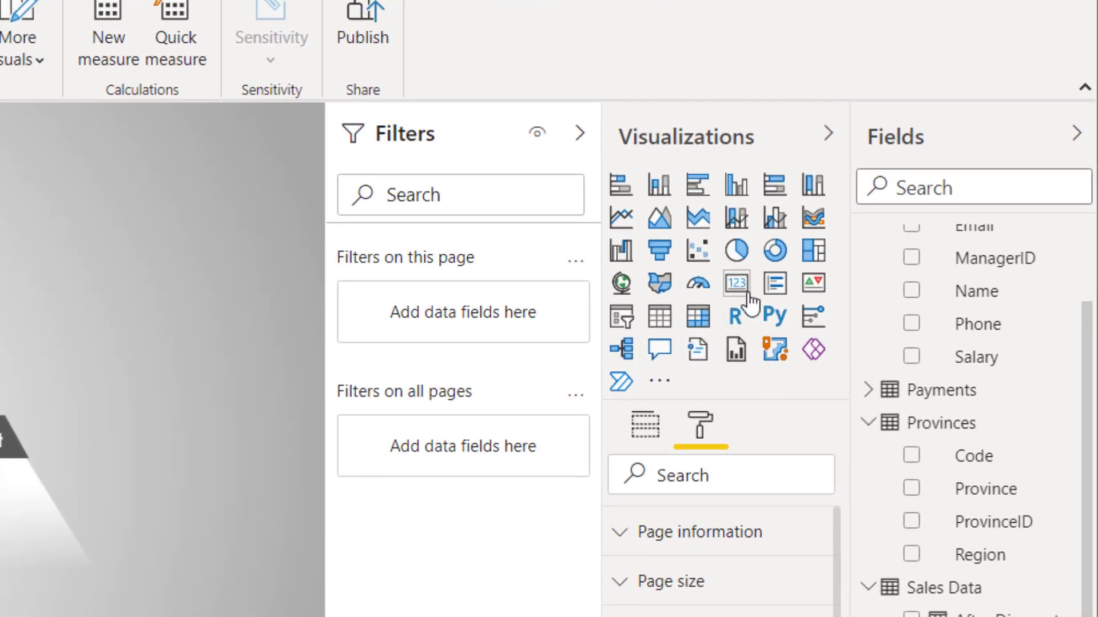
Insert a matrix visual with Region and Province from the Provinces table as its rows, Province below Region.
left_click(697, 325)
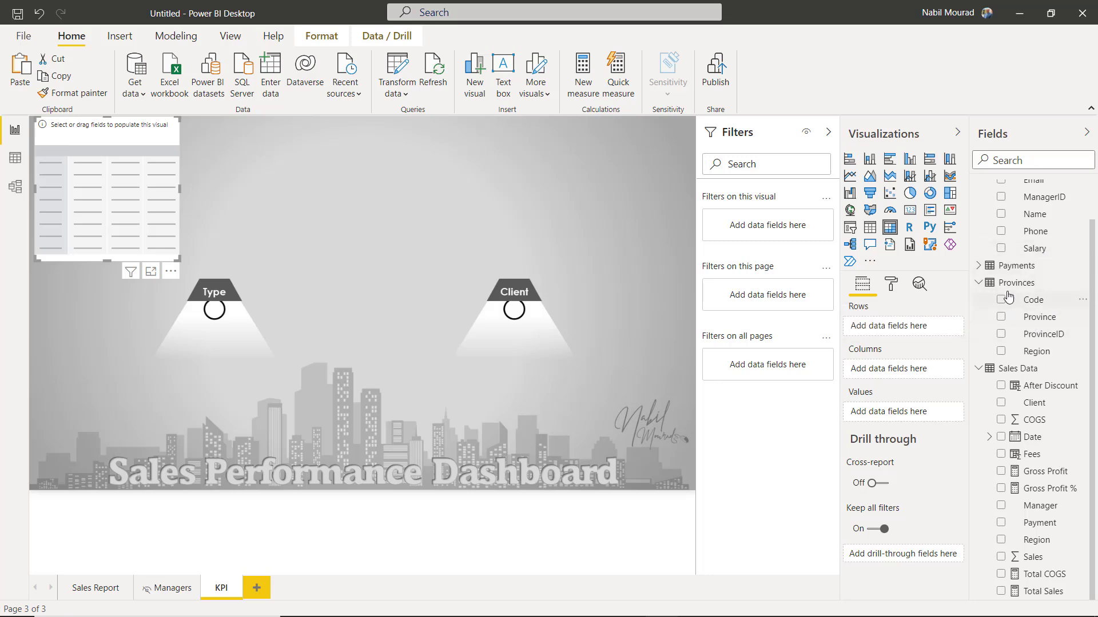
left_click(1001, 352)
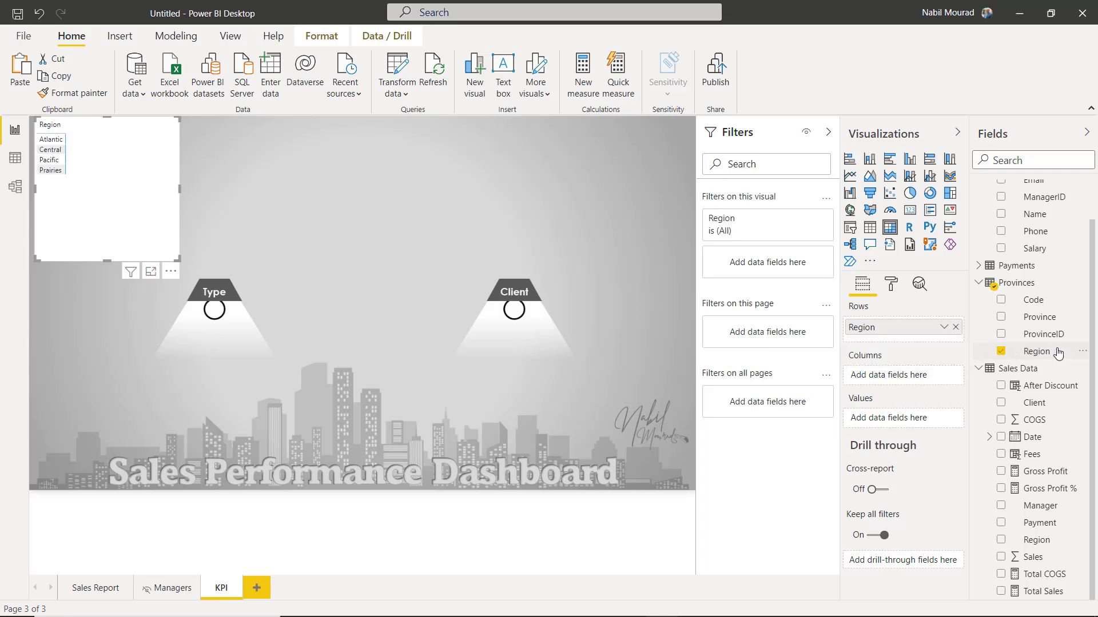
left_click(1001, 317)
left_click_drag(884, 384, 917, 350)
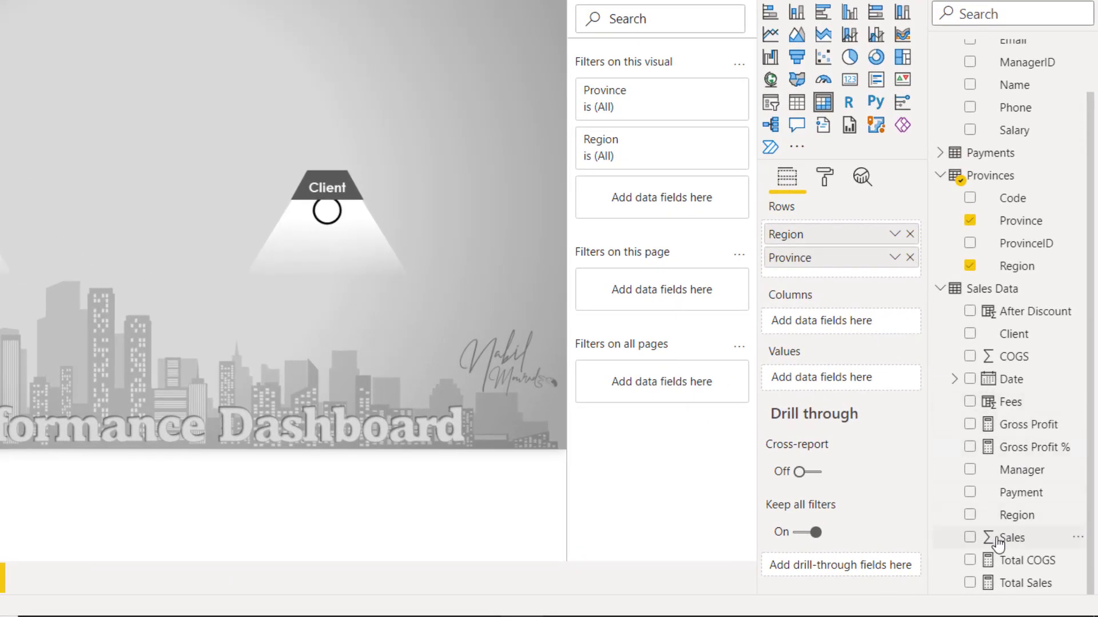
Add Sales, COGS, After Discount, Fees, Gross Profit and Gross Profit % as matrix values, and widen the matrix above the Type and Client lamps.
left_click(970, 537)
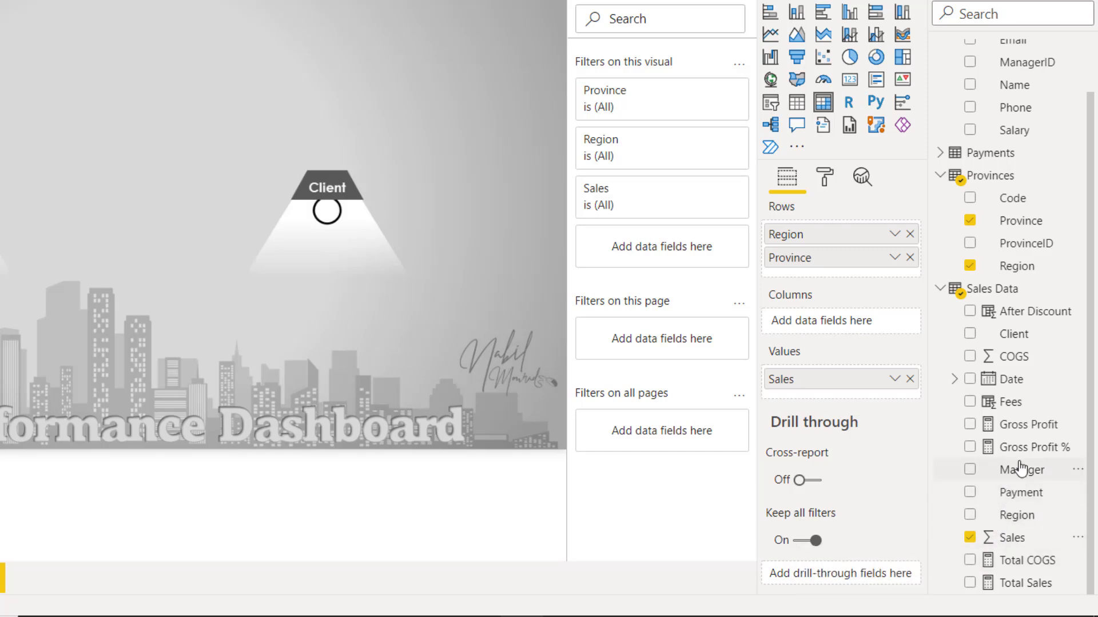
left_click(970, 356)
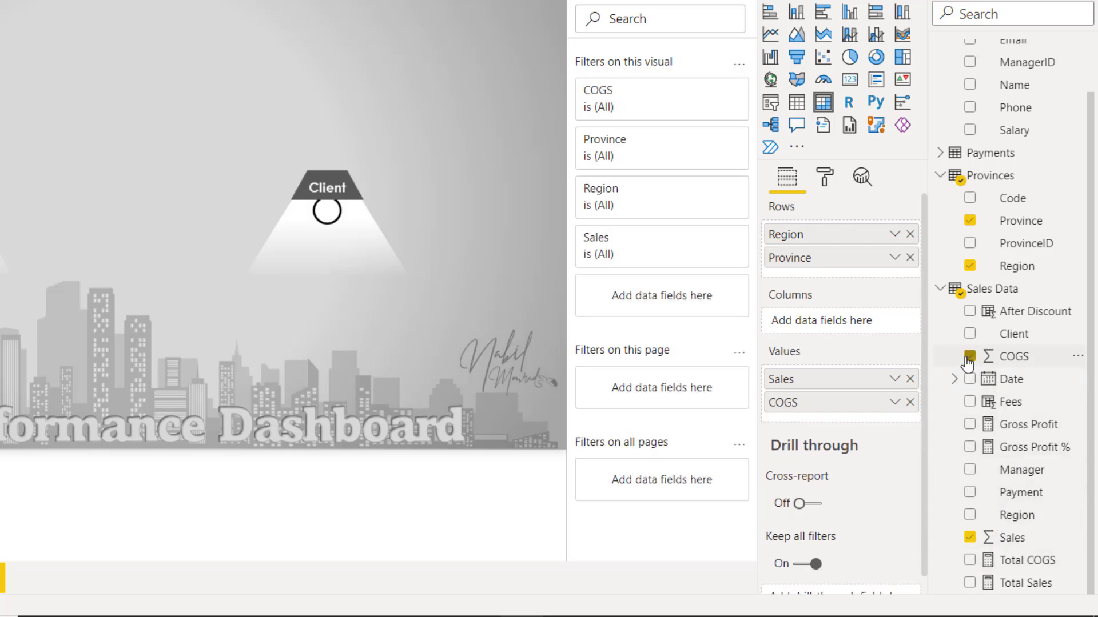
left_click(970, 311)
left_click(970, 402)
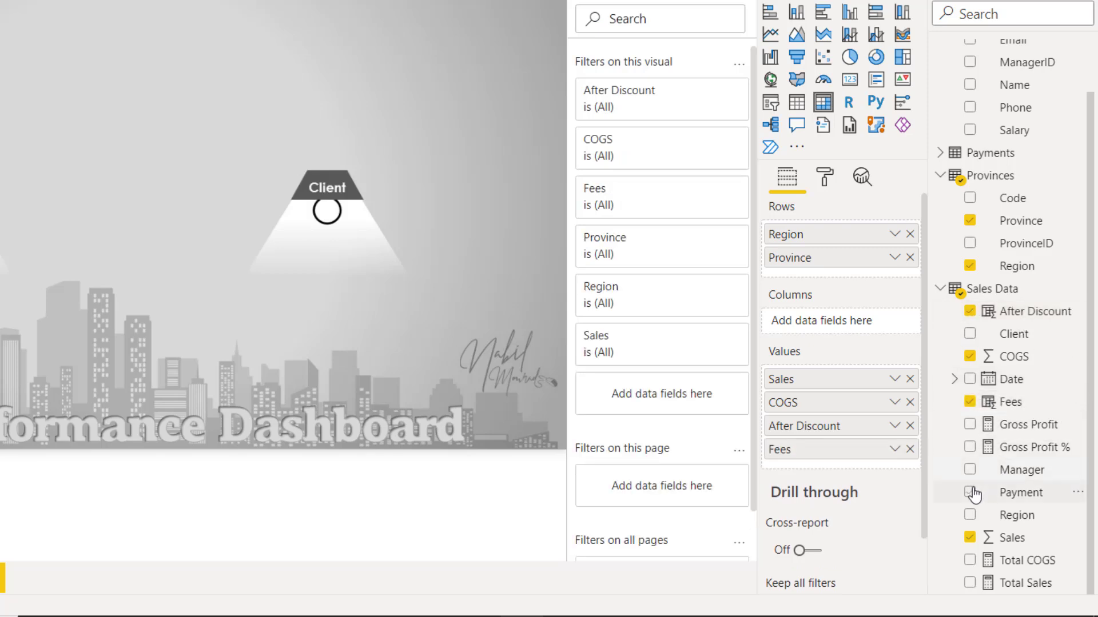
left_click(969, 424)
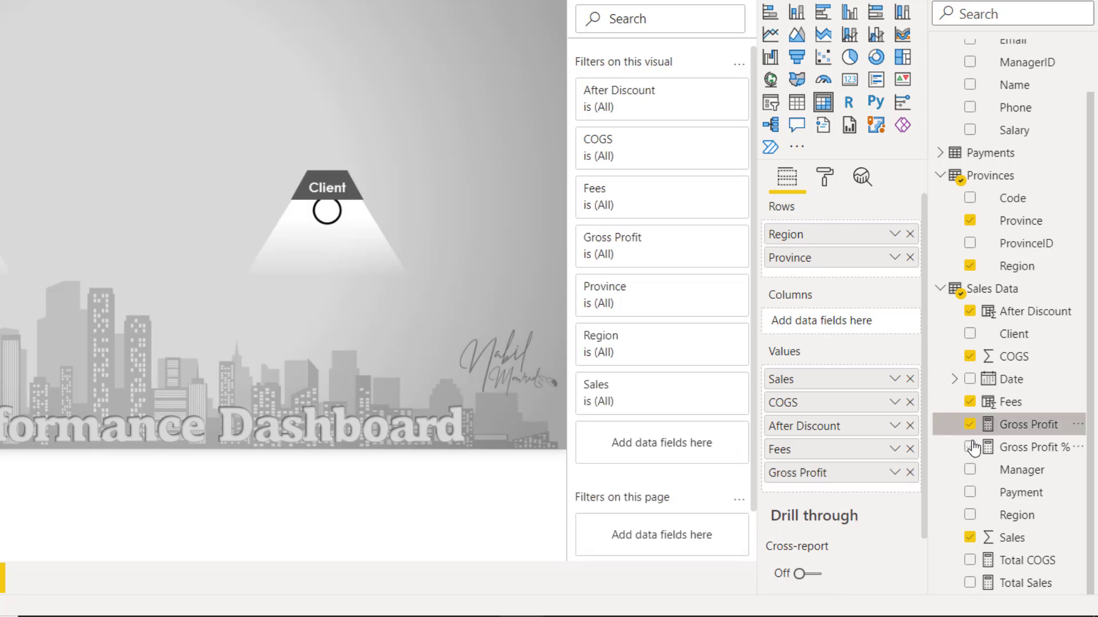
left_click(970, 447)
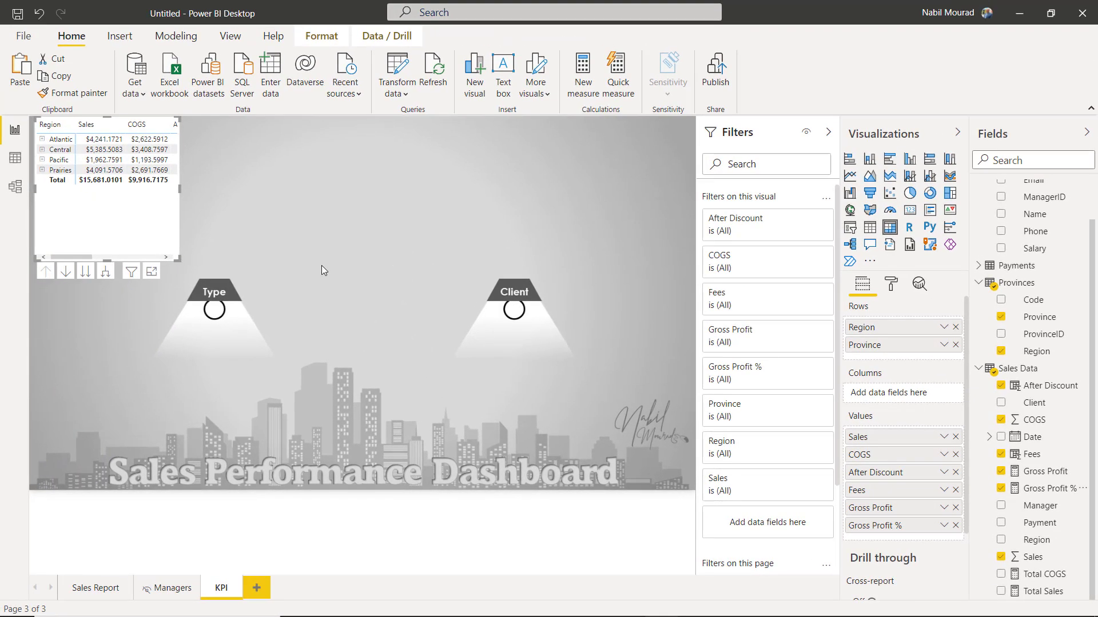
left_click_drag(321, 265, 656, 279)
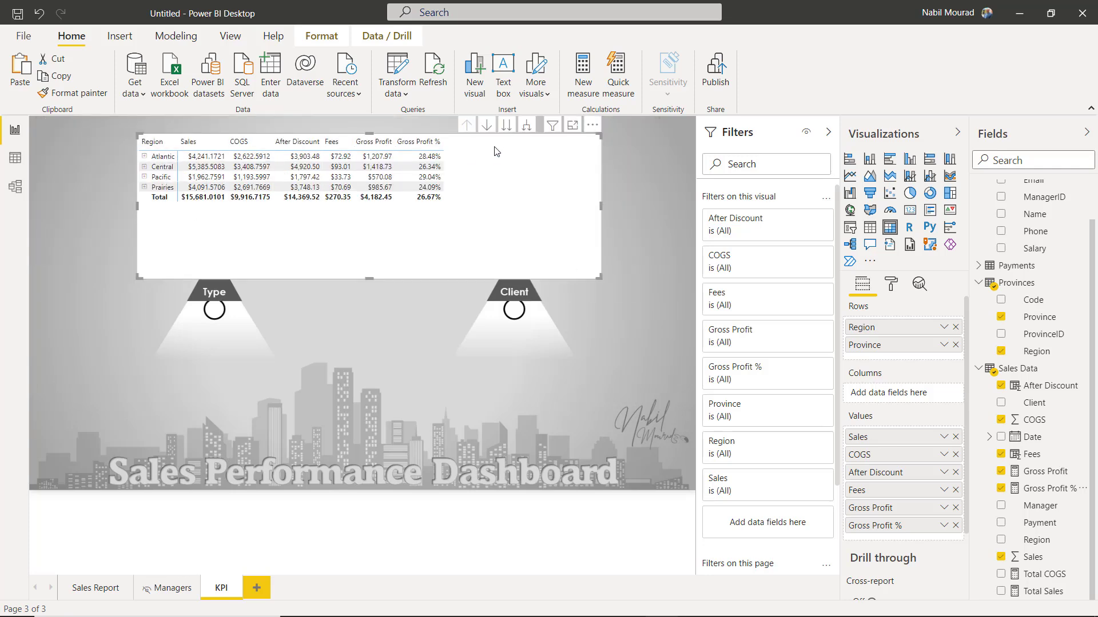
Expand all matrix rows down to the province level and turn off the stepped layout of the row headers.
left_click(529, 127)
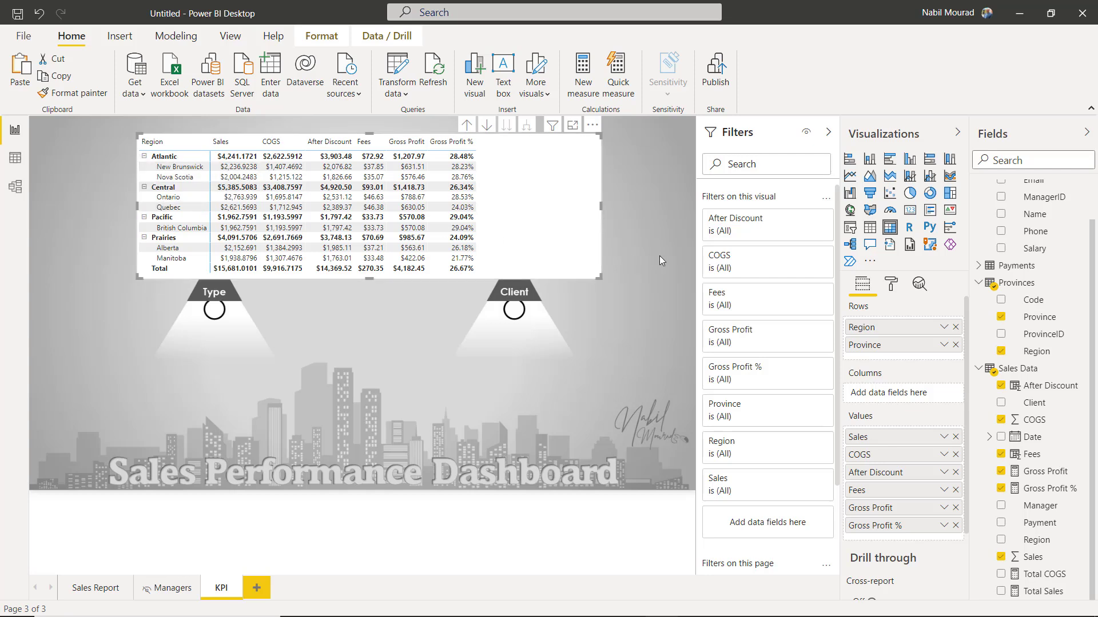
left_click(891, 285)
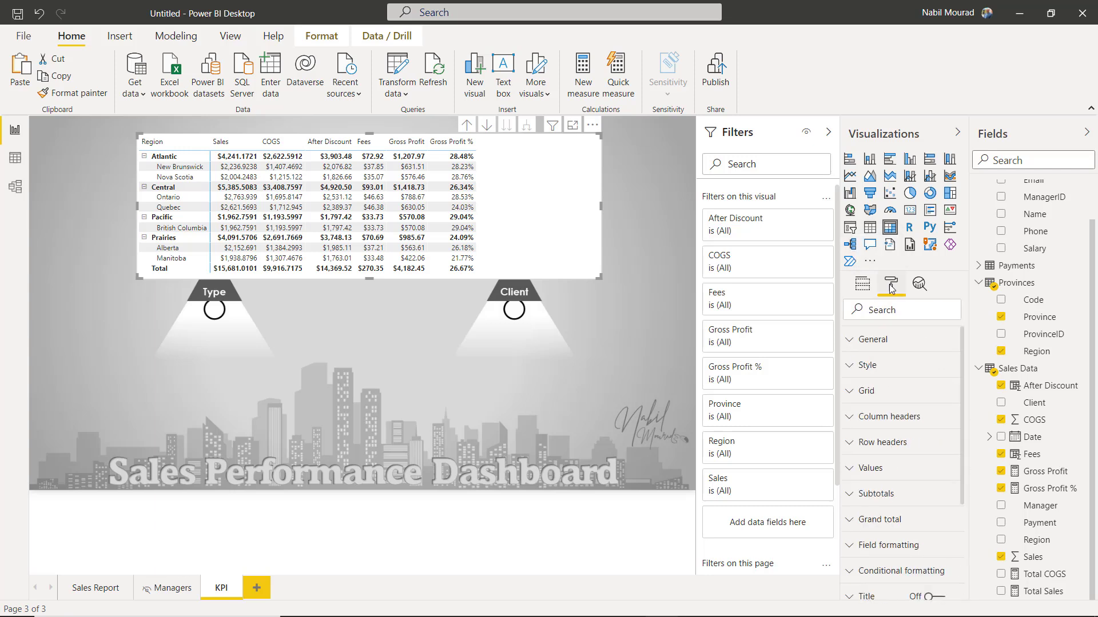
left_click(855, 444)
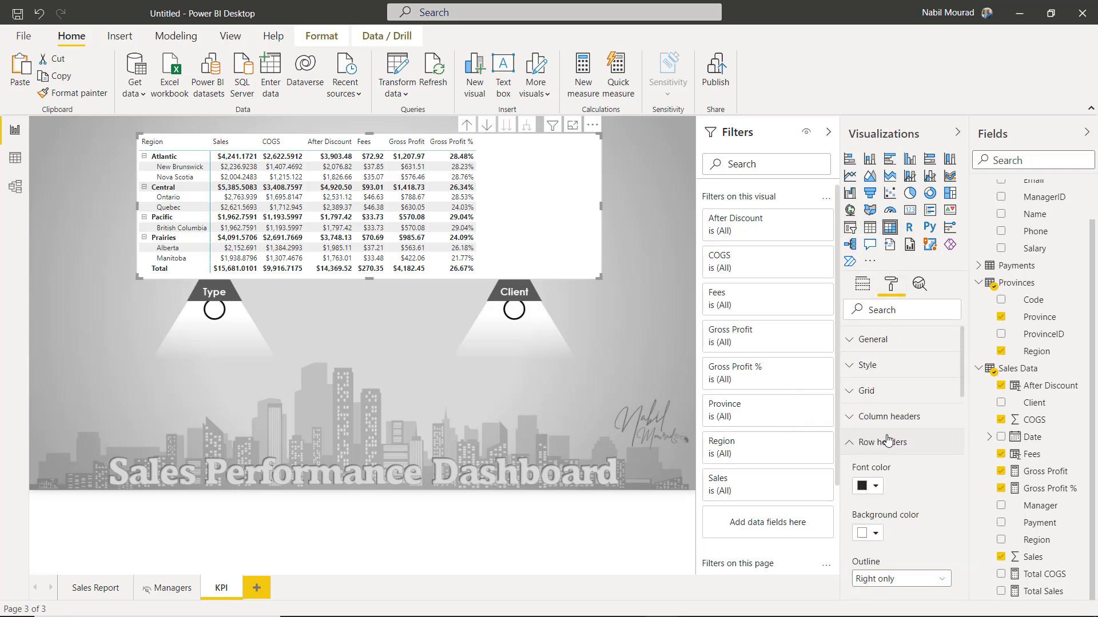
scroll(887, 443, "down", 1)
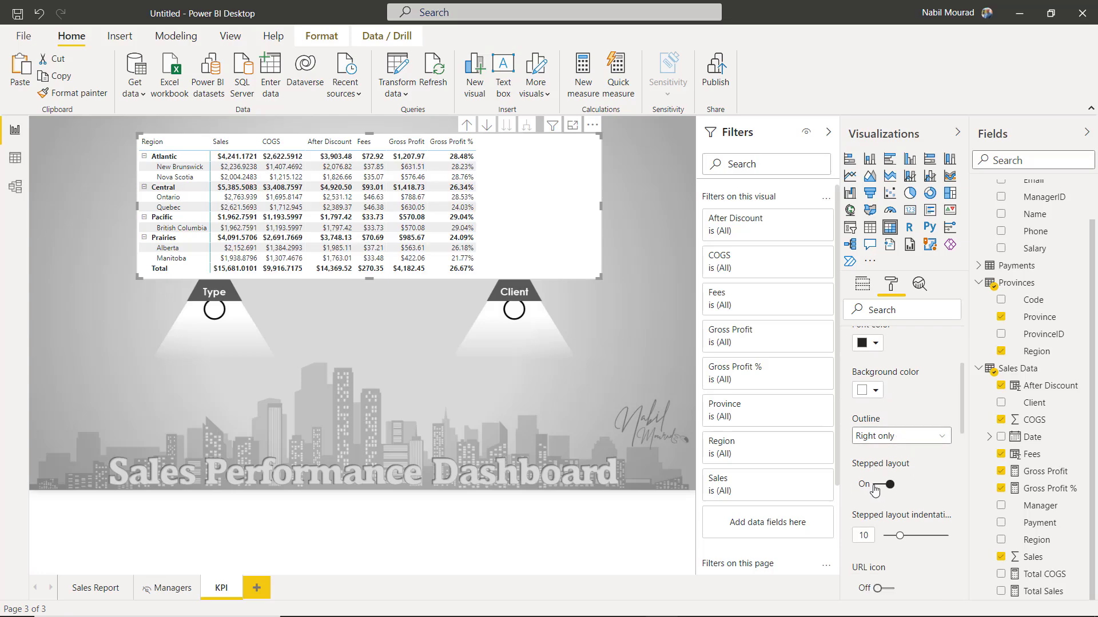
left_click(874, 486)
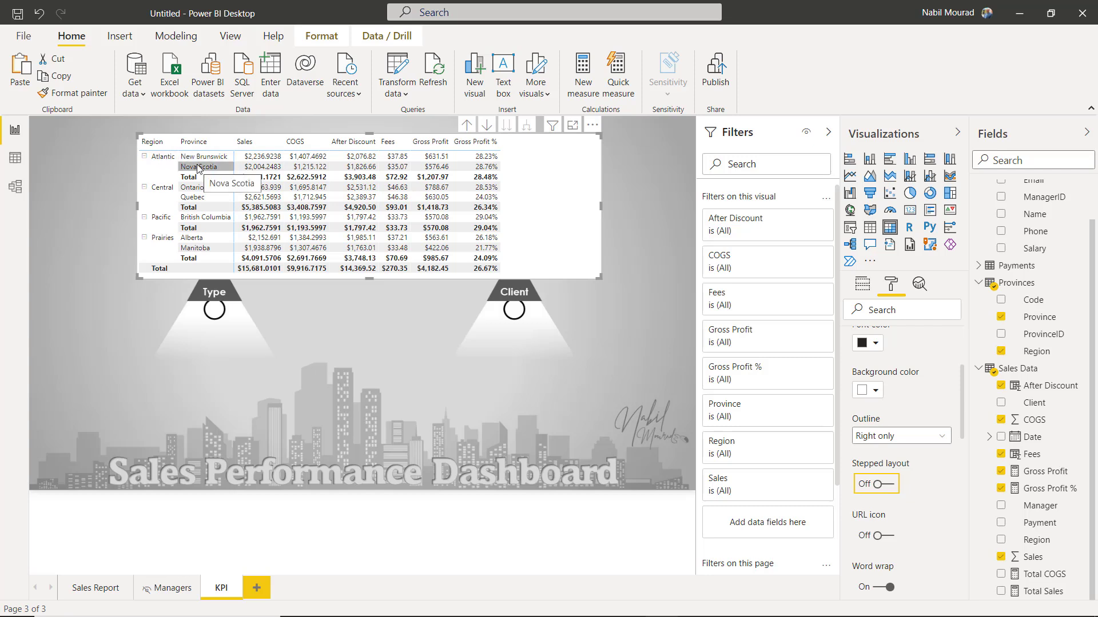
Preview the Bold header style on the matrix, and set its style to Minimal.
left_click(846, 368)
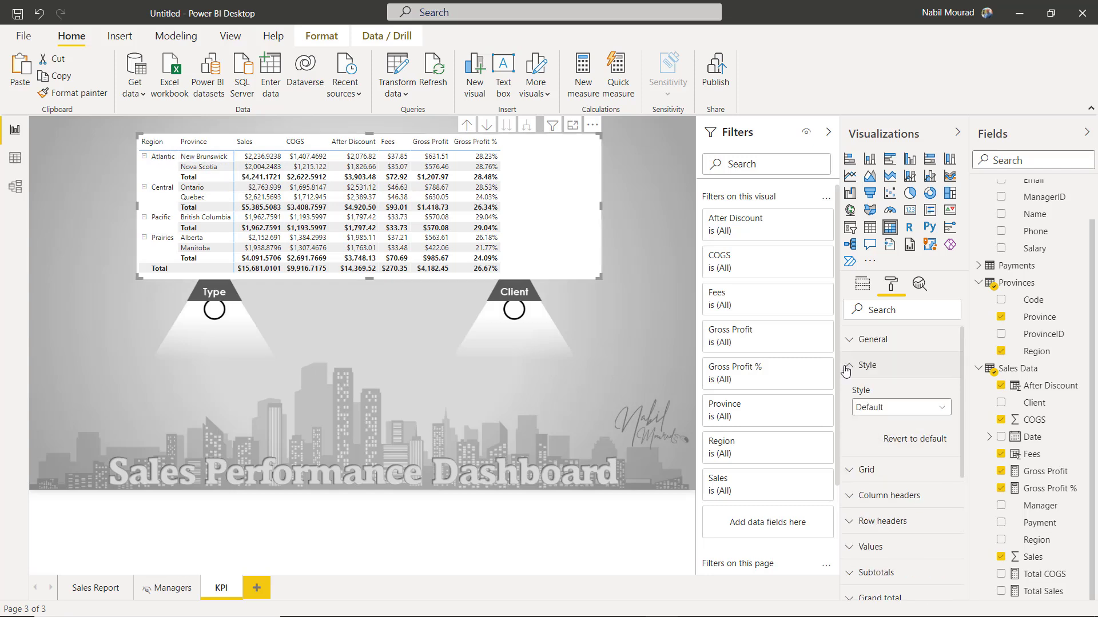
left_click(937, 408)
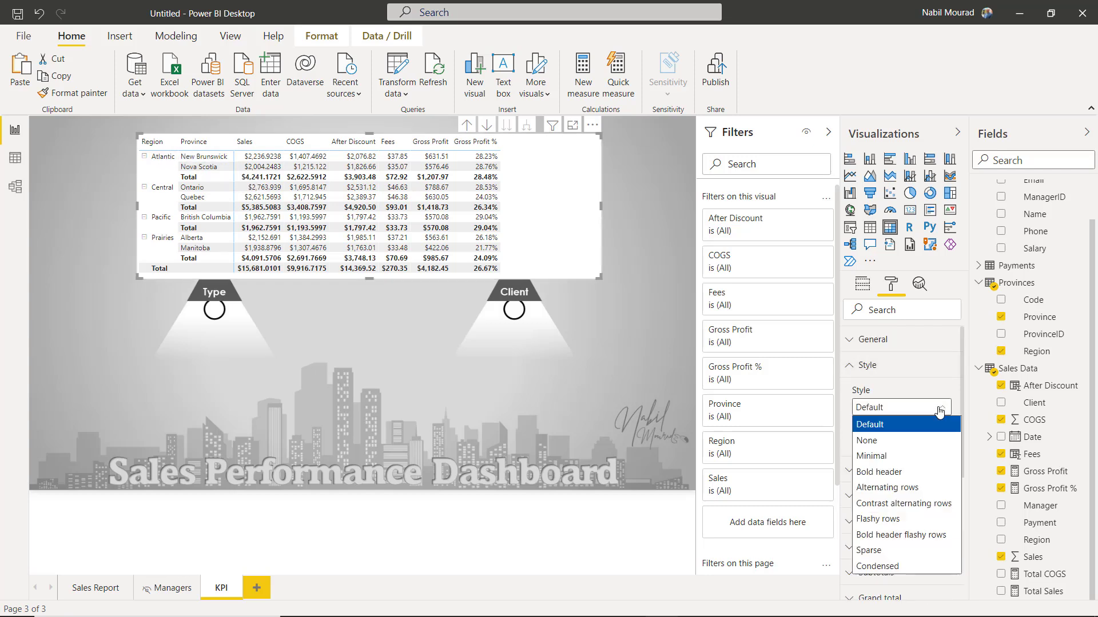
left_click(886, 473)
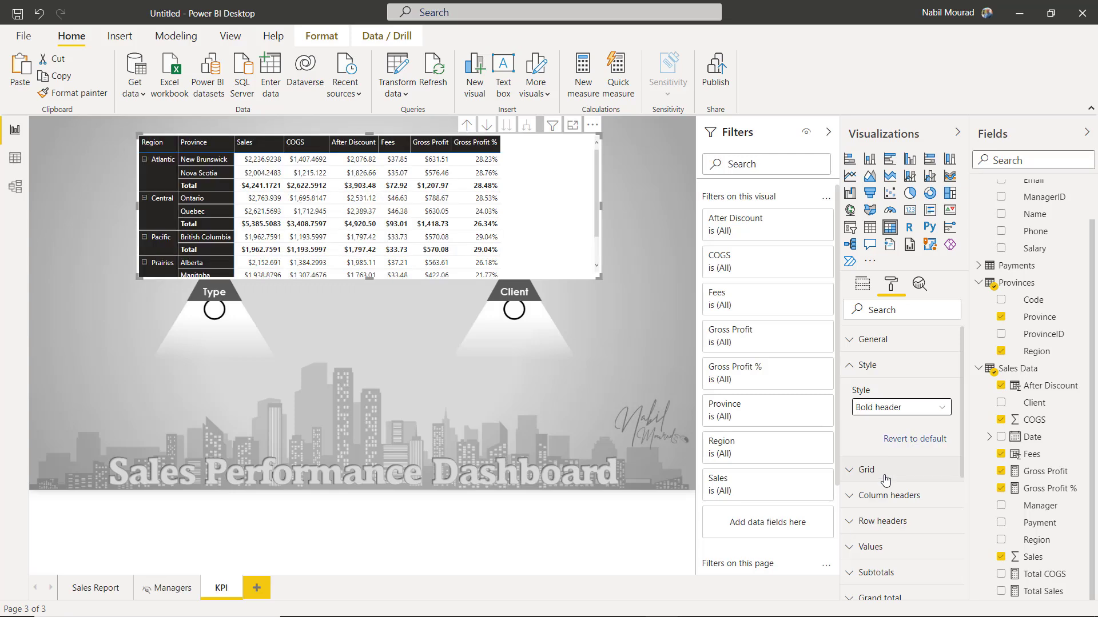
left_click(938, 408)
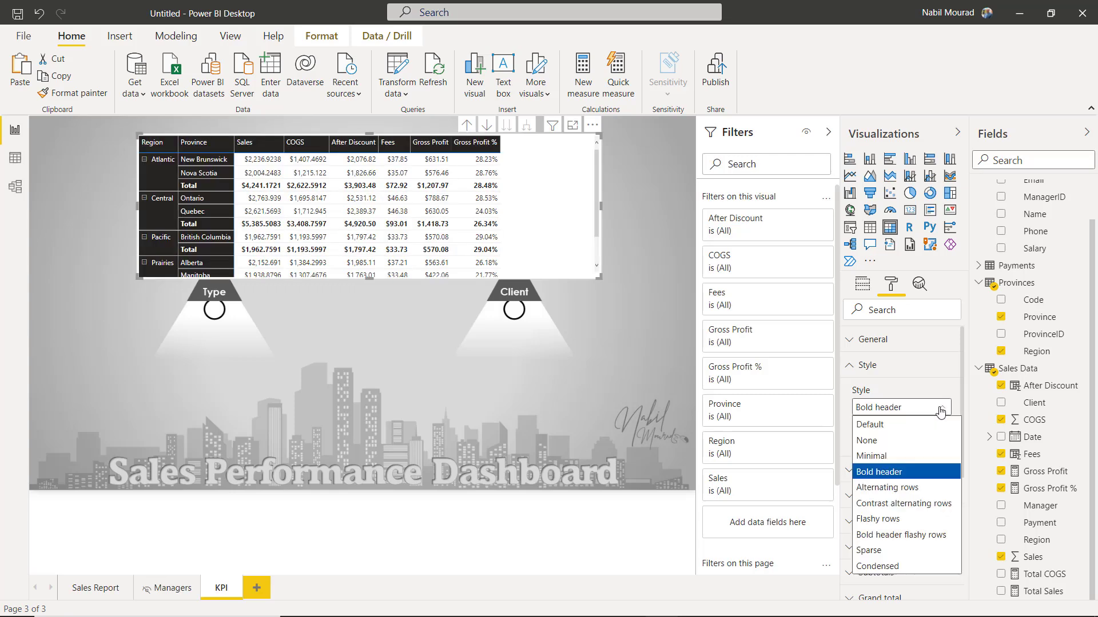
left_click(888, 456)
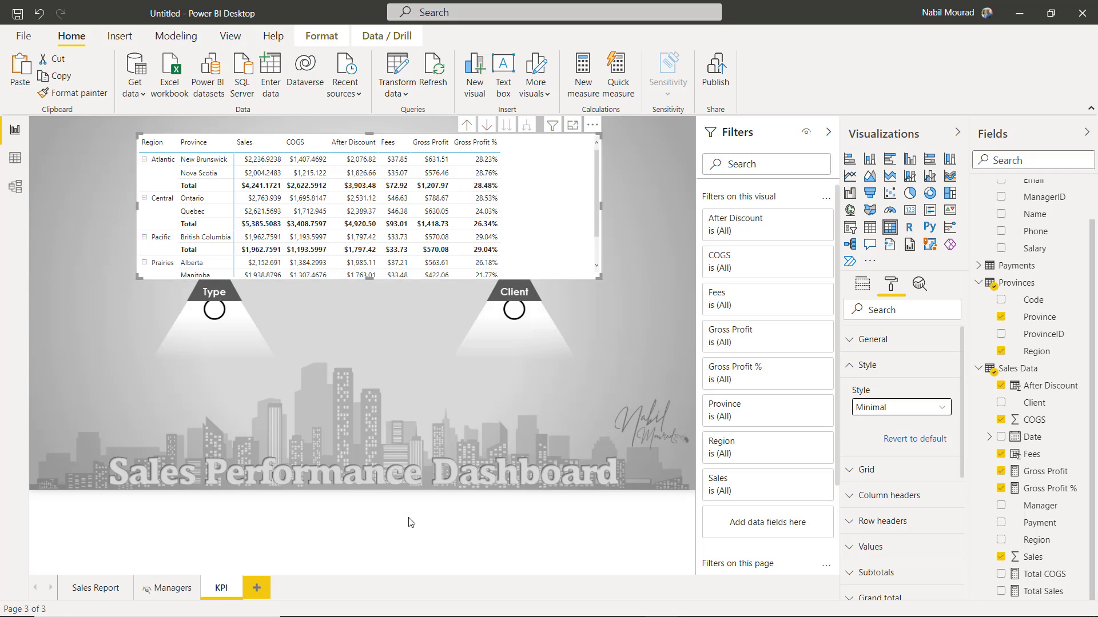
left_click(435, 561)
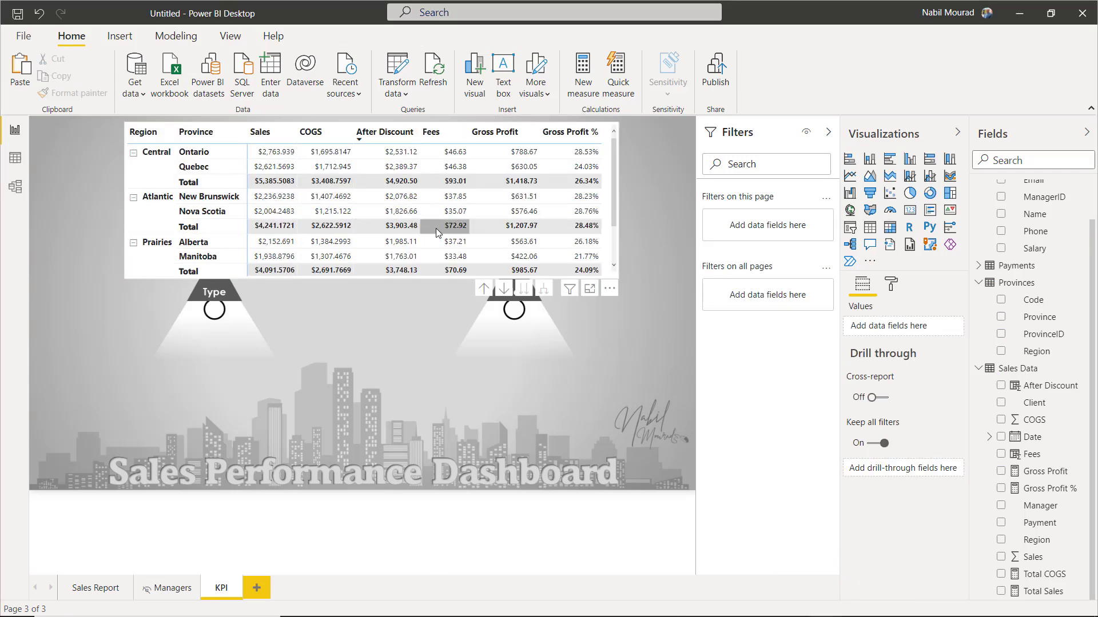
left_click(201, 132)
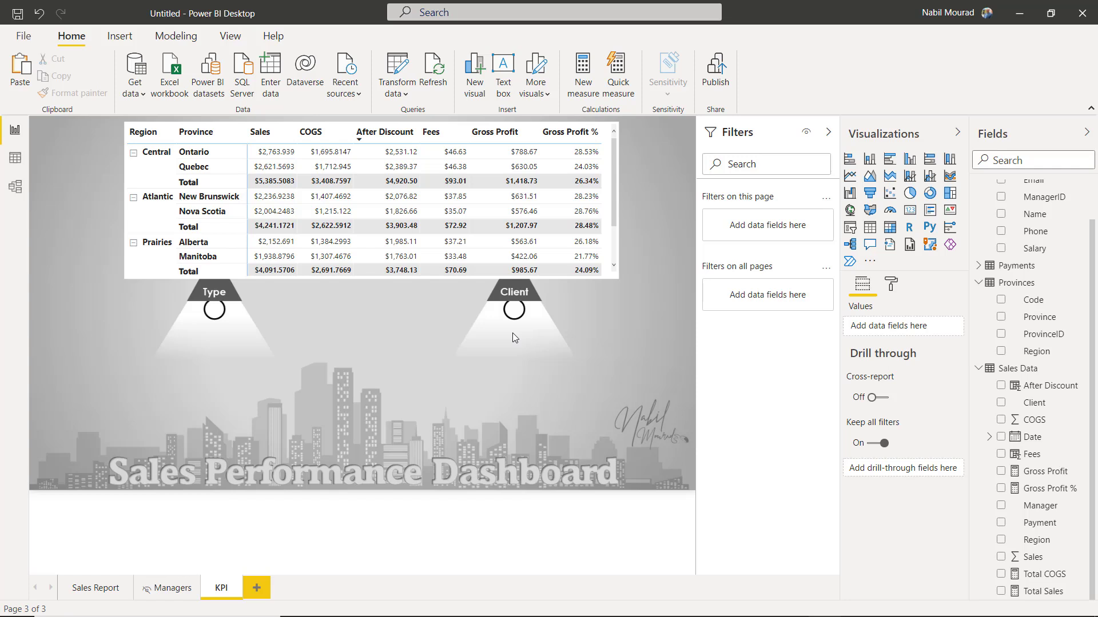
Add a slicer for the Type field of the Payments table below the Type lamp and turn off its slicer header.
left_click(850, 228)
left_click(979, 309)
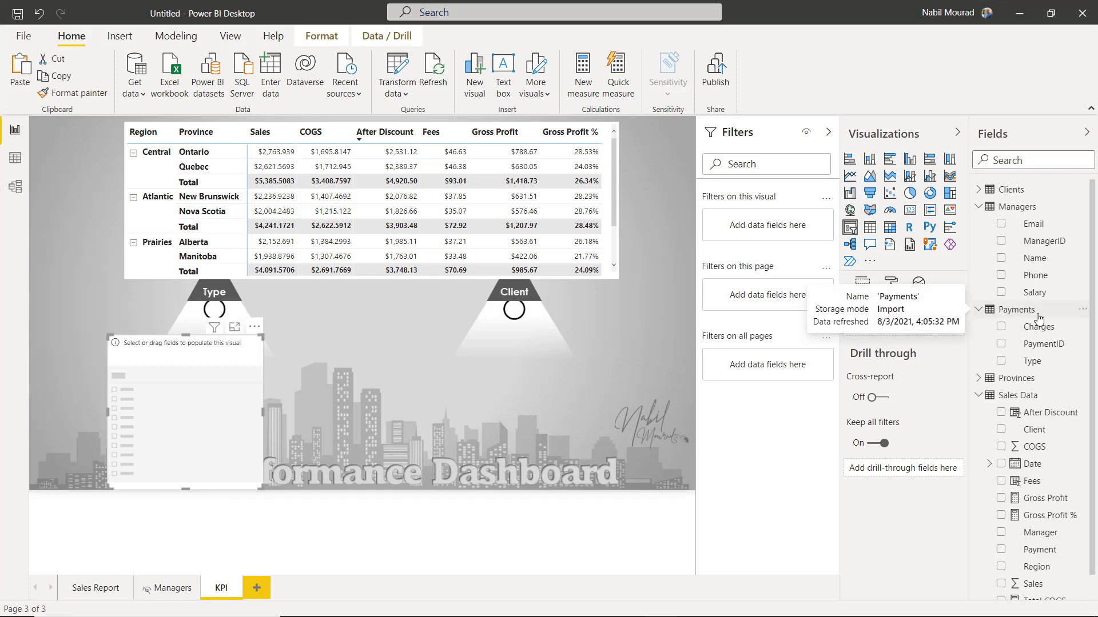
left_click(1002, 361)
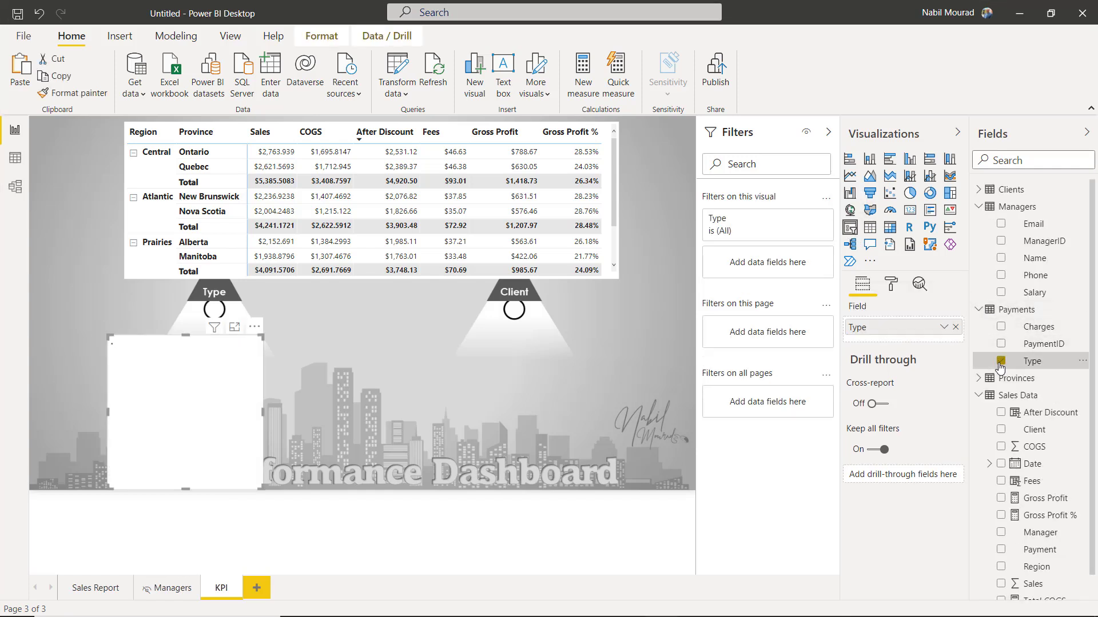
left_click(890, 284)
left_click(929, 391)
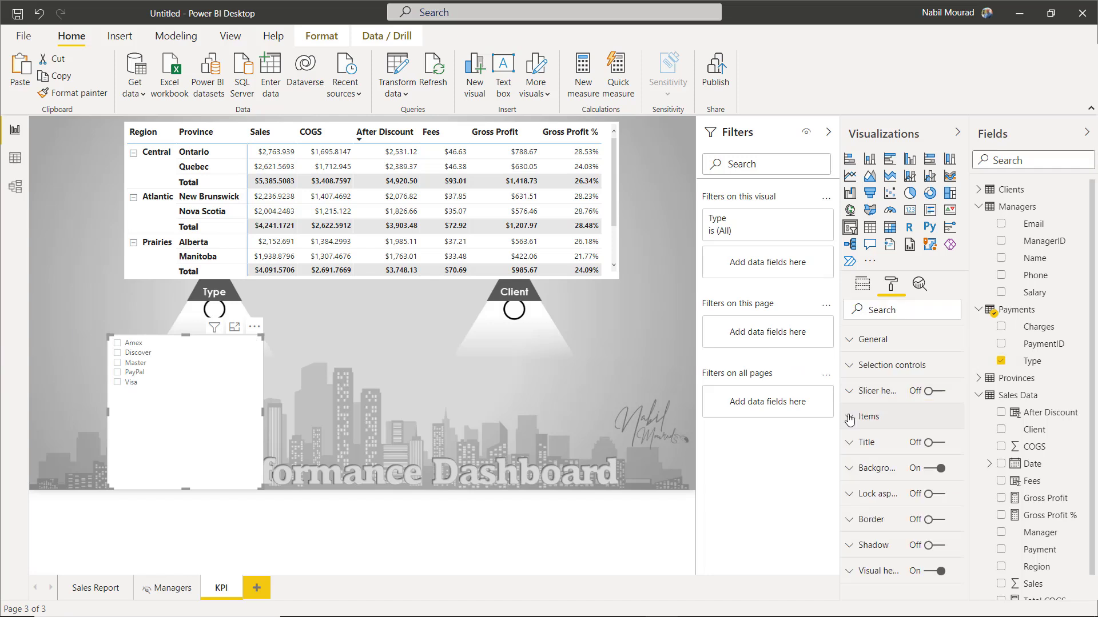
Set the Type slicer items' font color to black and their text size to 12 pt.
left_click(869, 416)
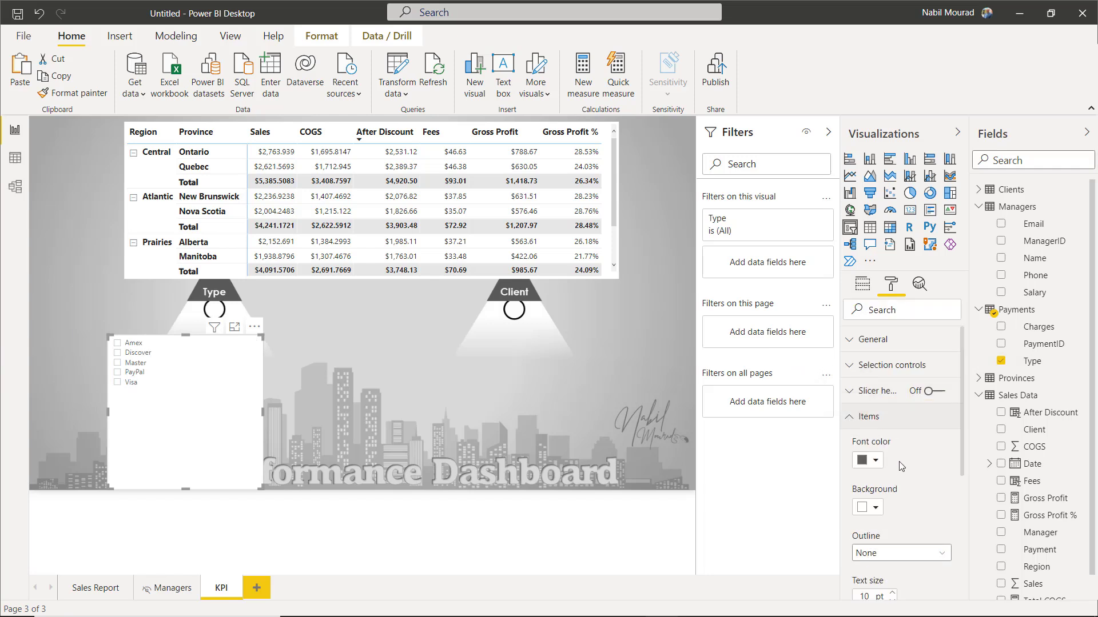
left_click(873, 462)
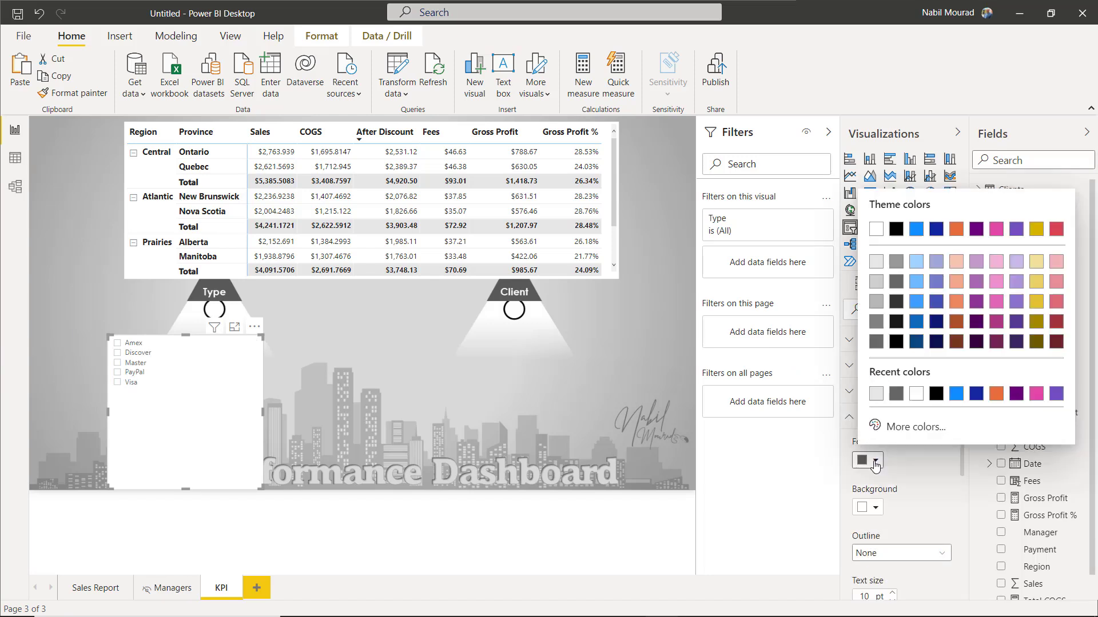
left_click(895, 230)
scroll(910, 463, "down", 3)
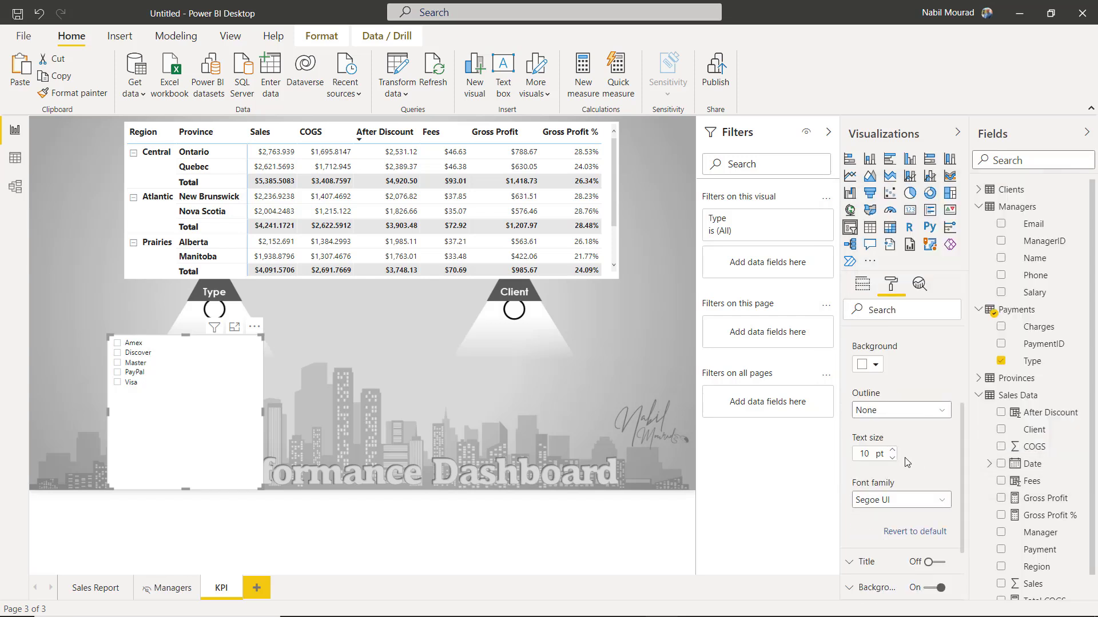
left_click(893, 451)
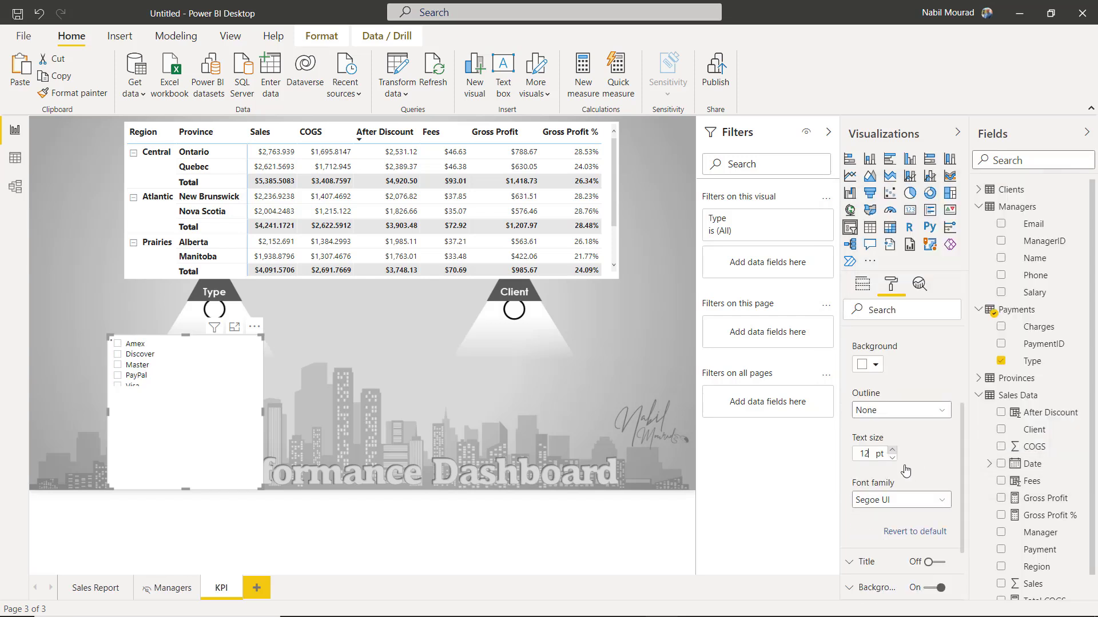
Set the Type slicer items' font family to Segoe UI Bold.
left_click(938, 501)
scroll(911, 432, "down", 5)
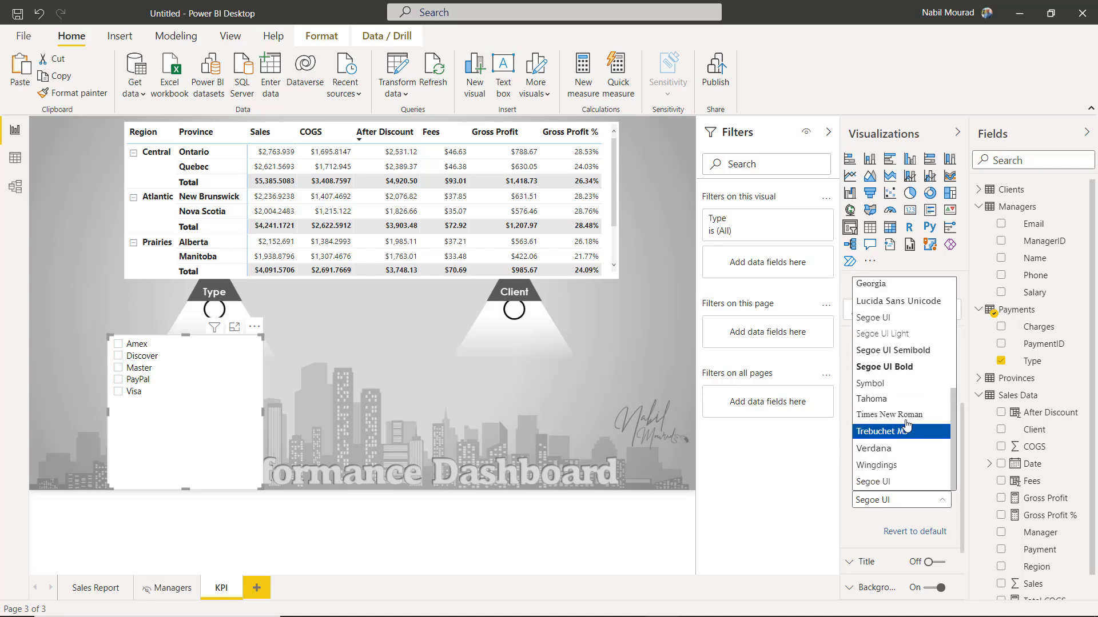
left_click(887, 371)
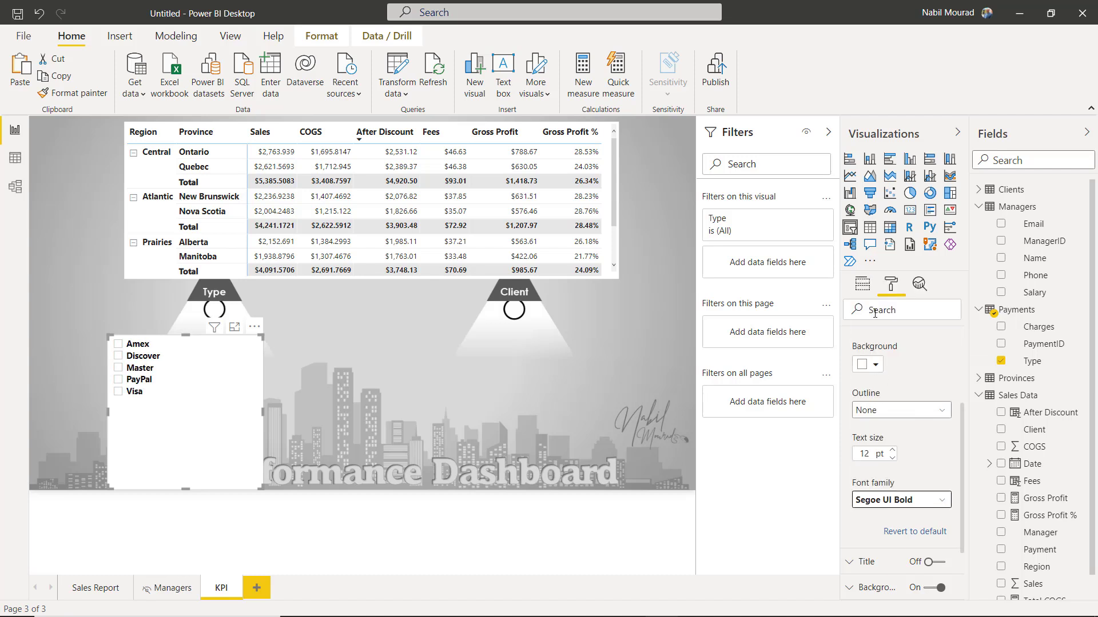
scroll(883, 372, "up", 3)
left_click(885, 418)
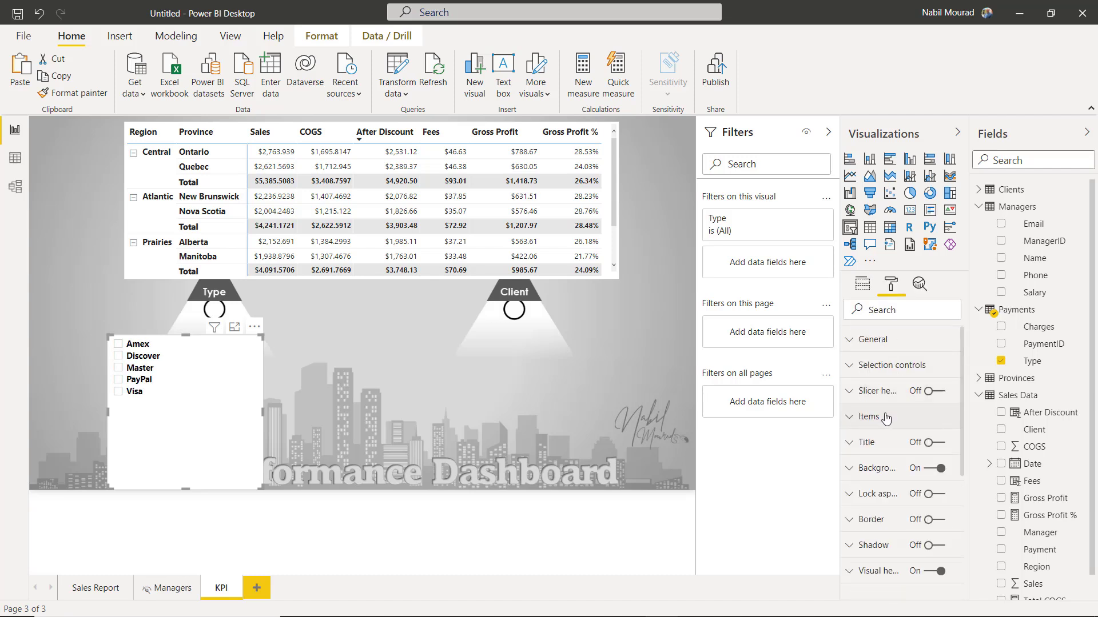
Convert the Type slicer to a dropdown with its slicer header enabled only for the conversion, and reduce its height to fit the dropdown.
left_click(927, 391)
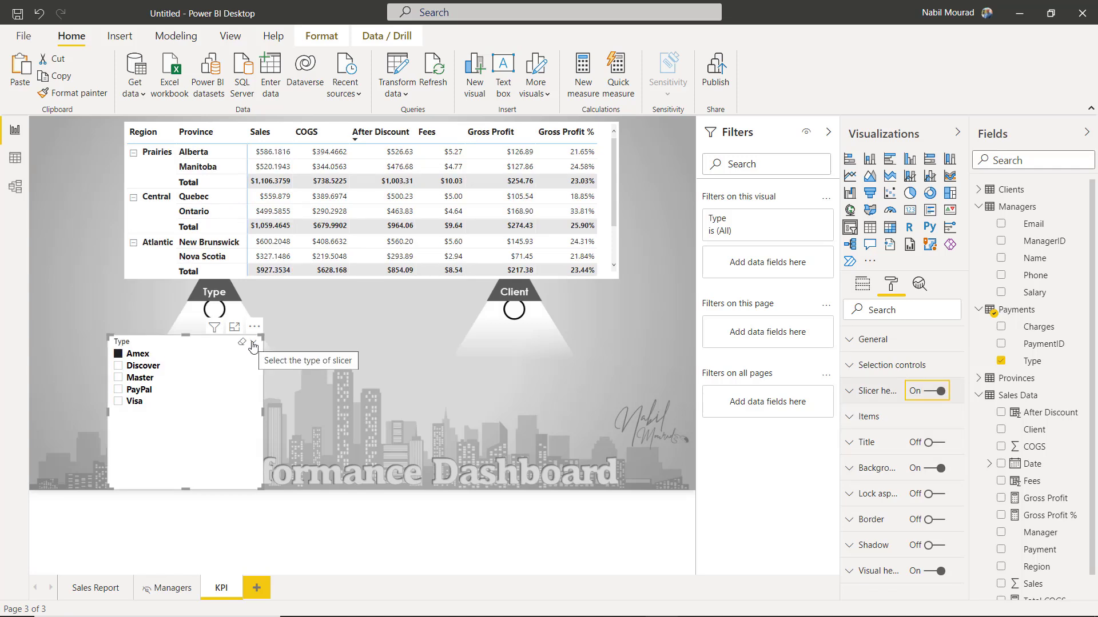
left_click(253, 344)
left_click(273, 327)
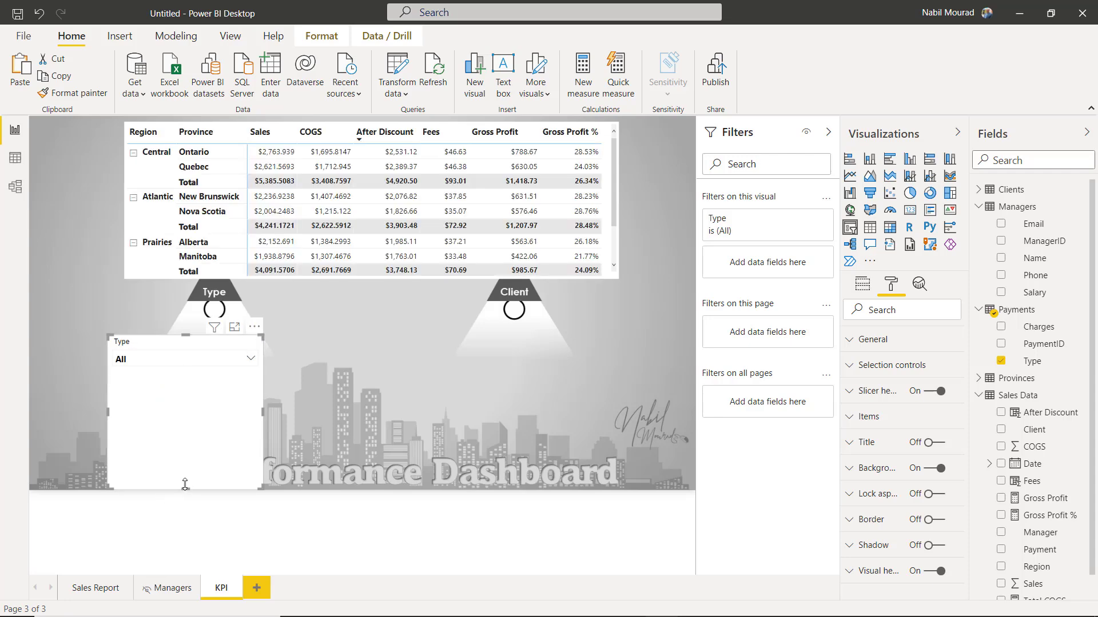
left_click_drag(185, 487, 185, 371)
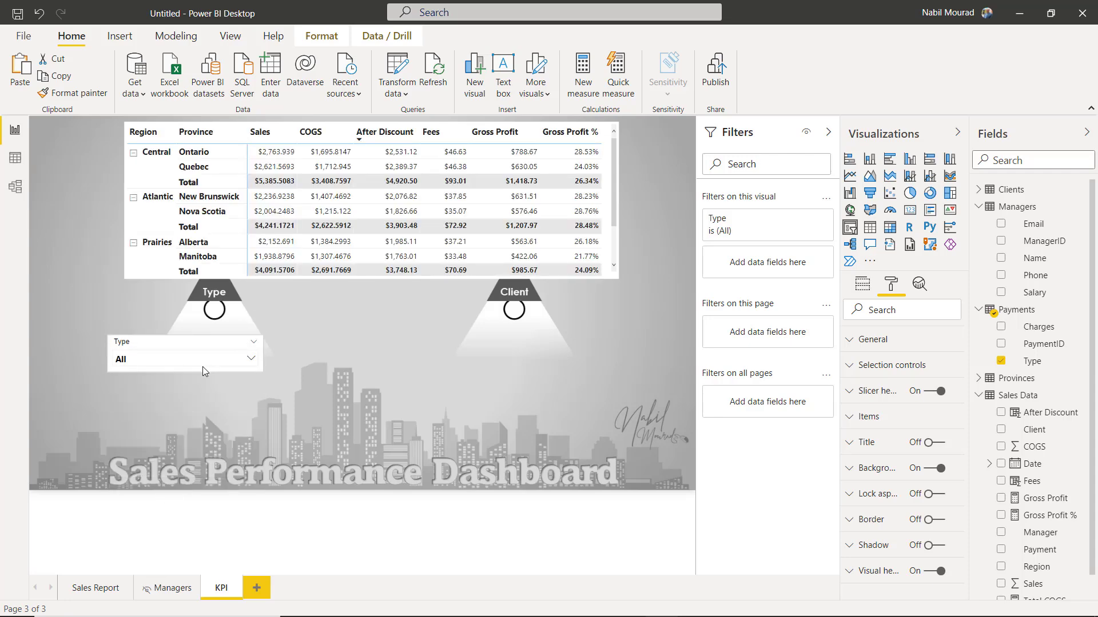
left_click(926, 393)
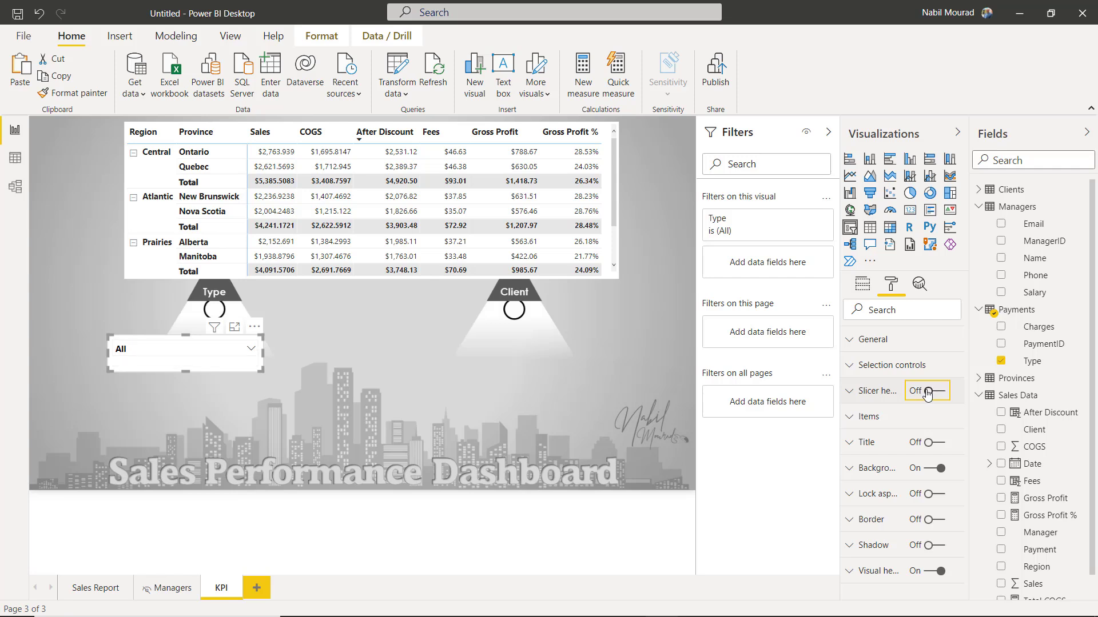
Turn off the Type slicer's background and narrow and position it to fit within the Type lamp's light beam.
left_click(927, 468)
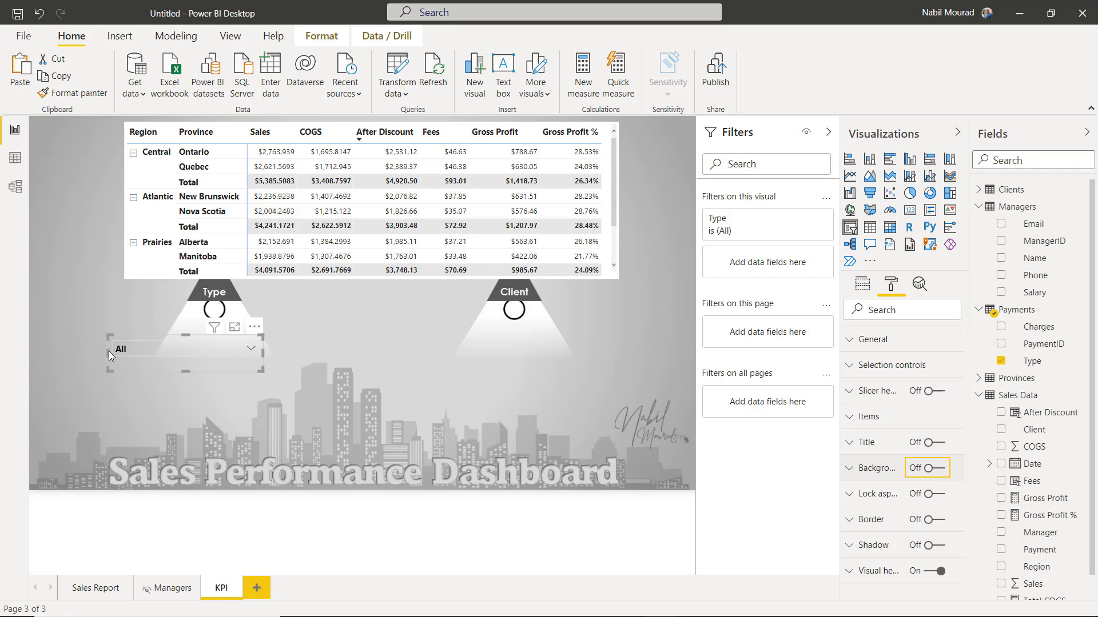
left_click_drag(106, 350, 190, 339)
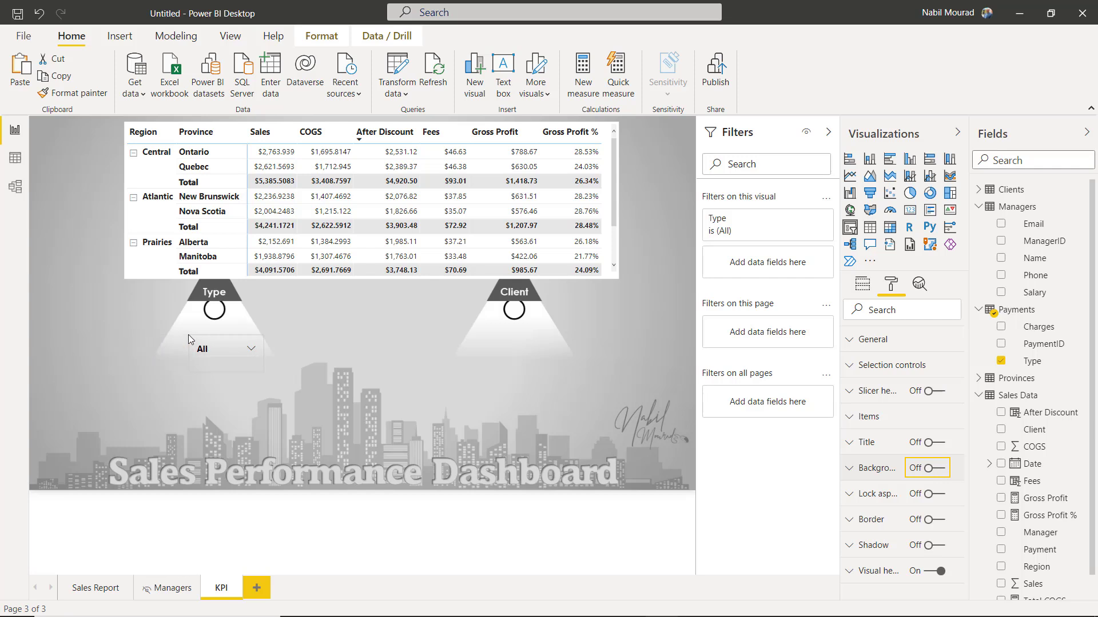
left_click(235, 338)
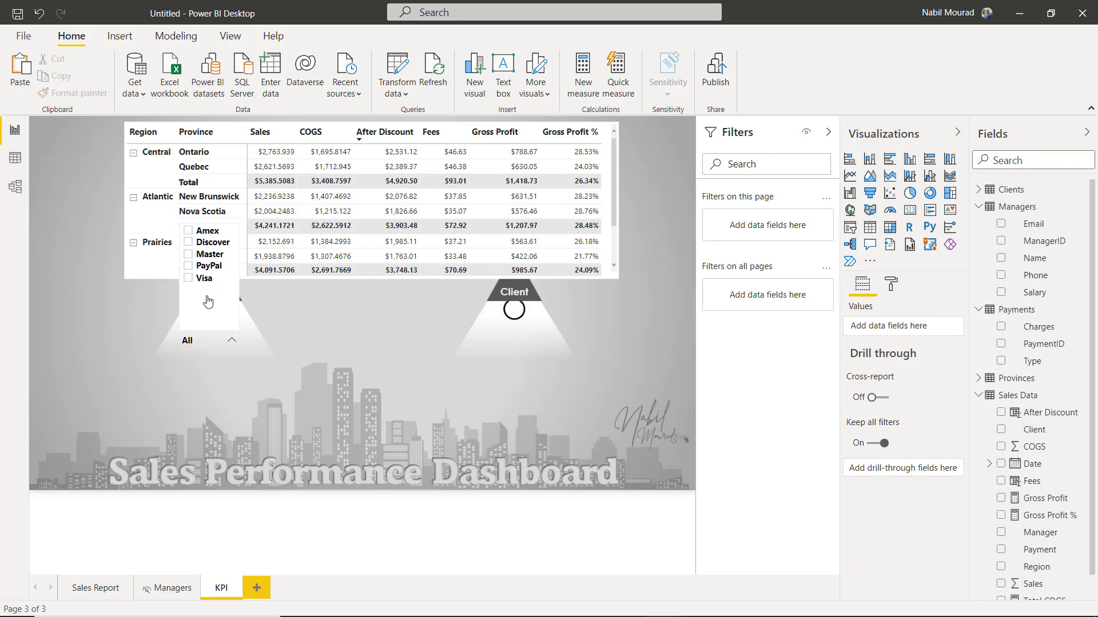
left_click(256, 344)
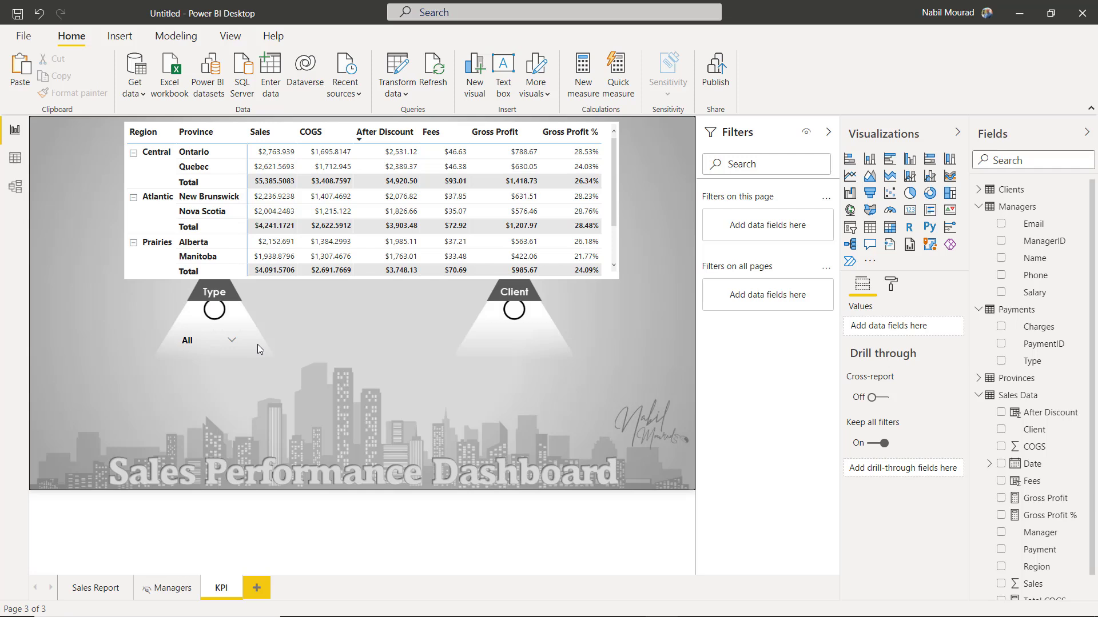
In the Type slicer's selection controls, turn off Multi-select with CTRL and turn on the "Select all" option.
left_click(893, 286)
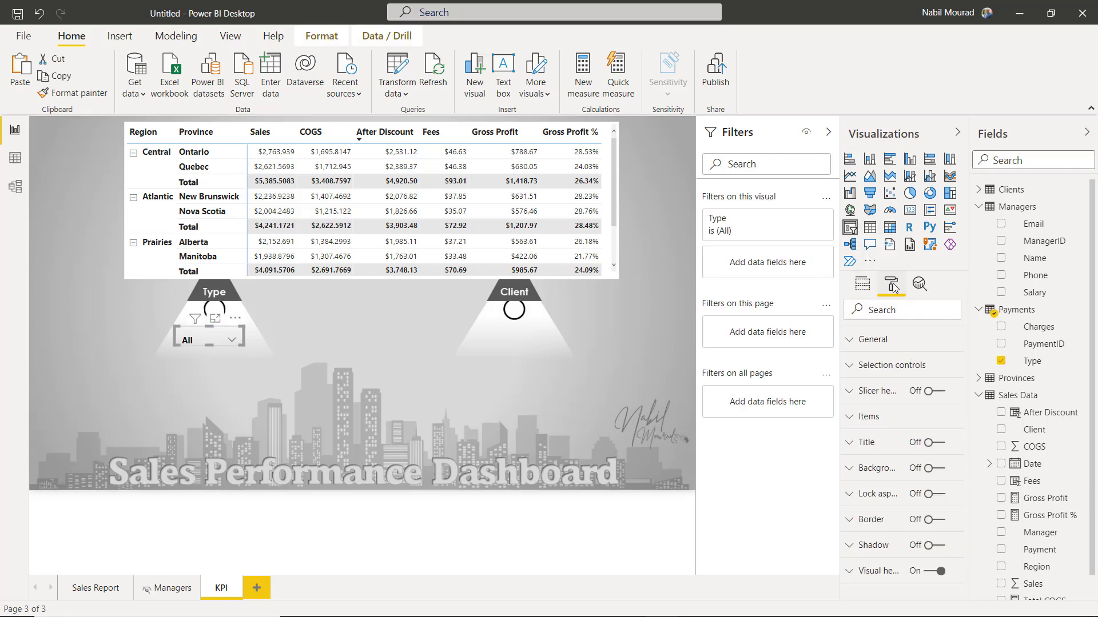
left_click(850, 366)
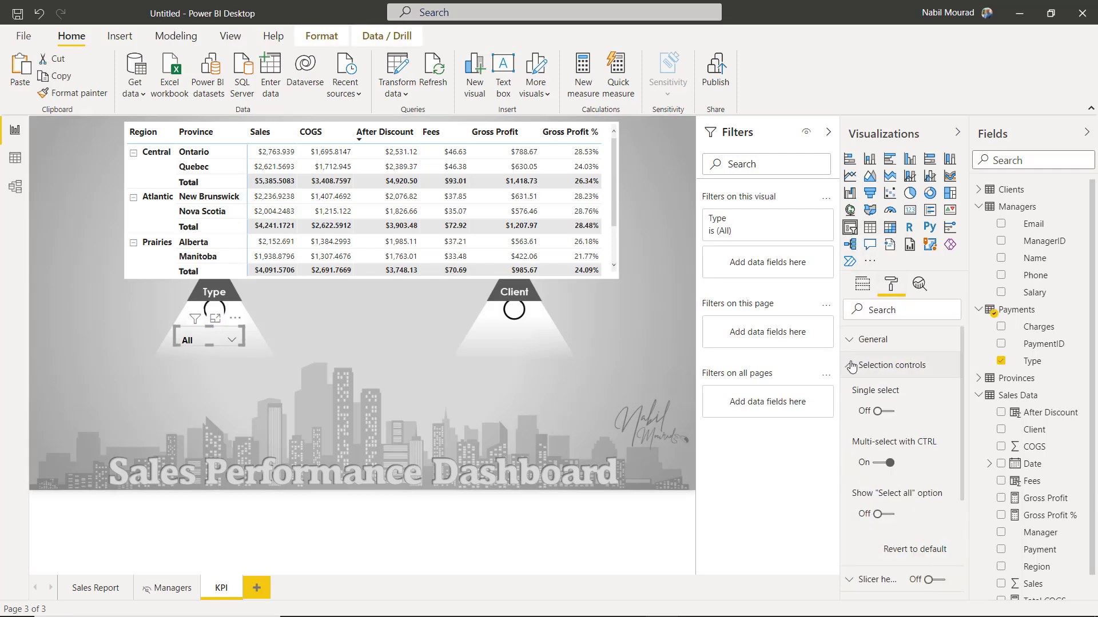
left_click(879, 466)
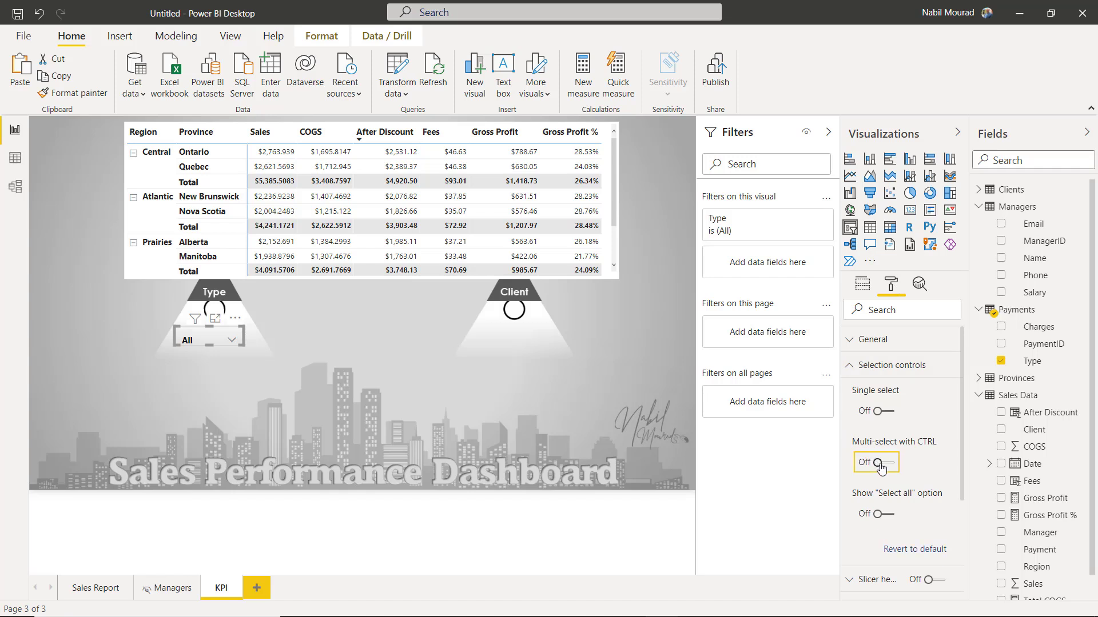
left_click(892, 516)
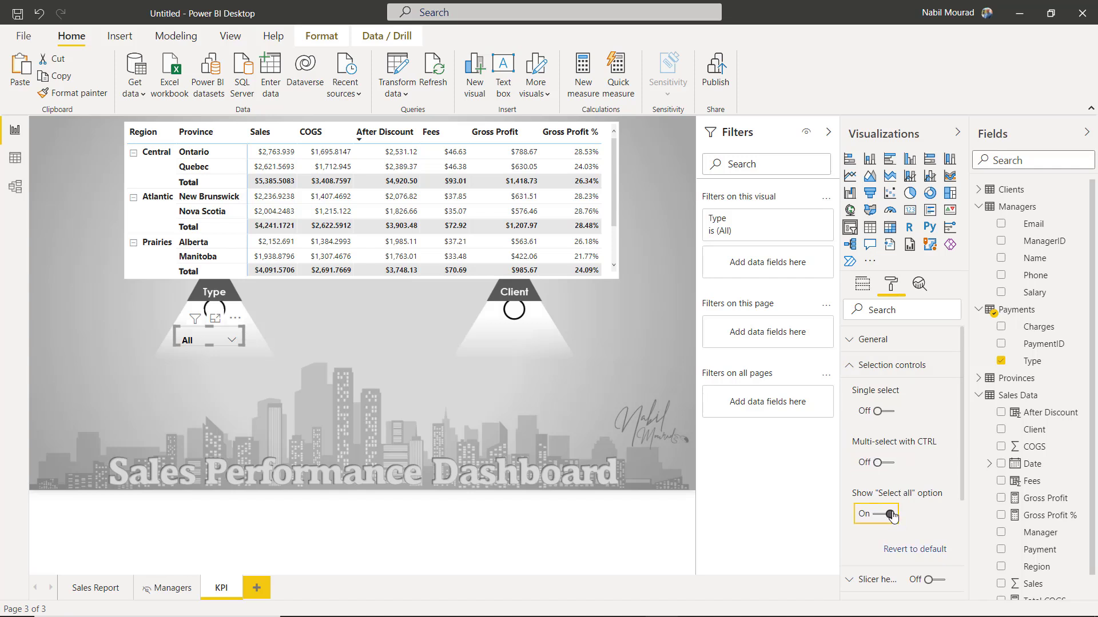
left_click(263, 340)
Test the Type slicer by filtering the matrix to PayPal and Master, and reselect all types.
left_click(234, 340)
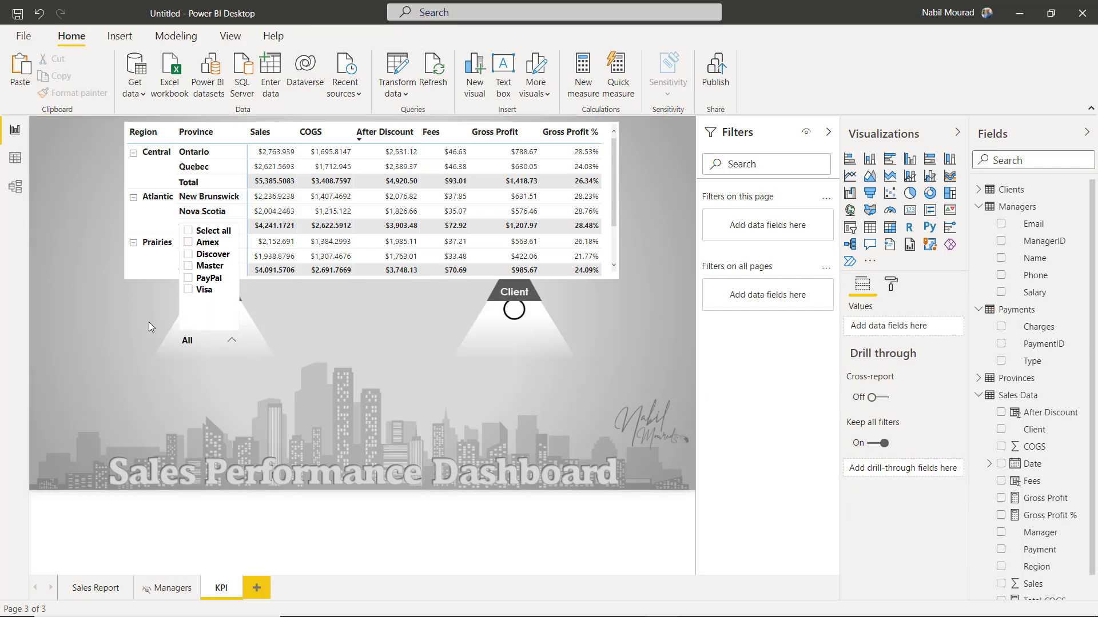
left_click(189, 279)
left_click(188, 266)
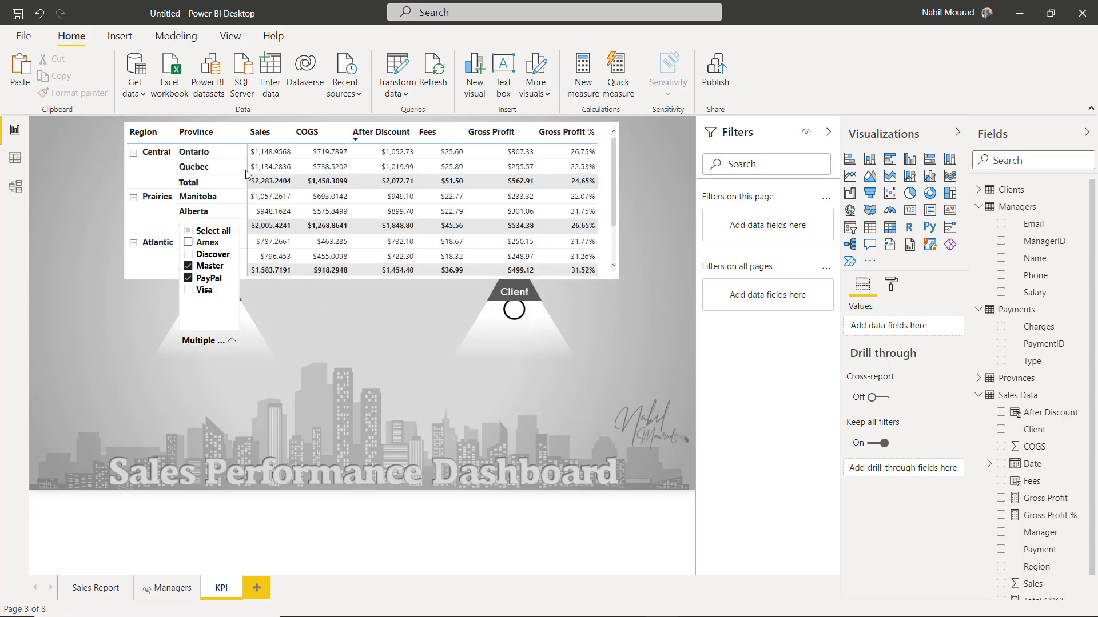
left_click(294, 319)
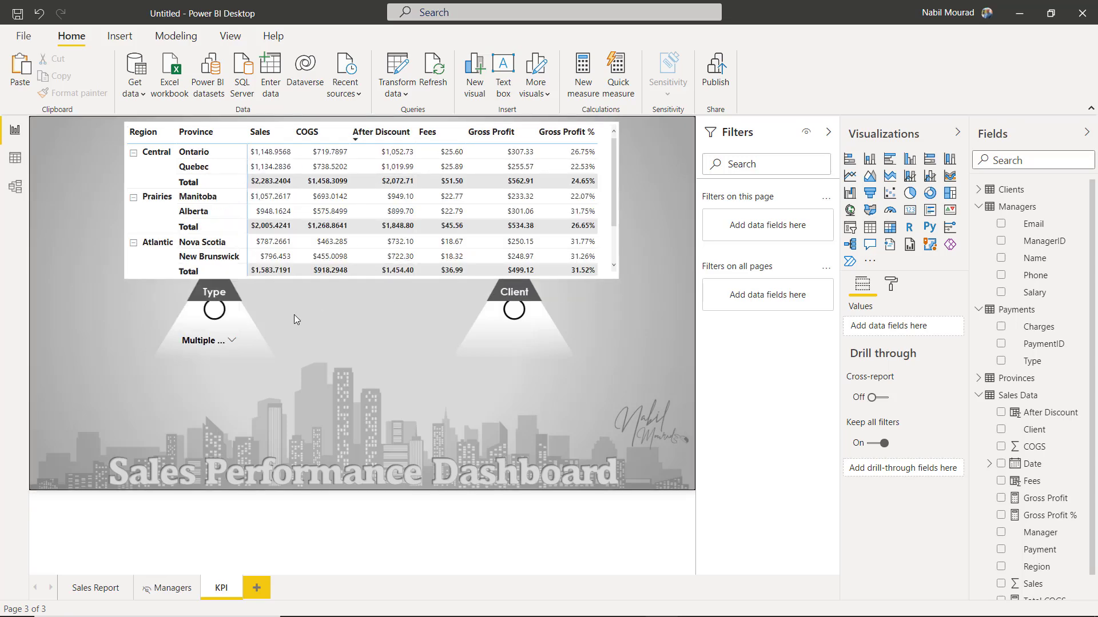
left_click(231, 341)
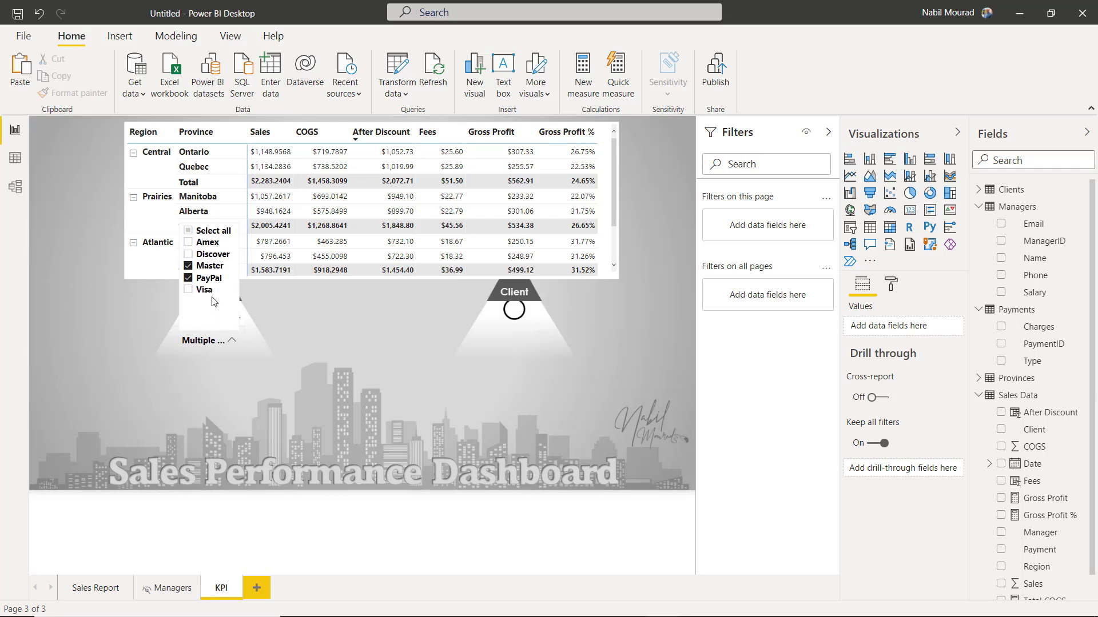
left_click(189, 232)
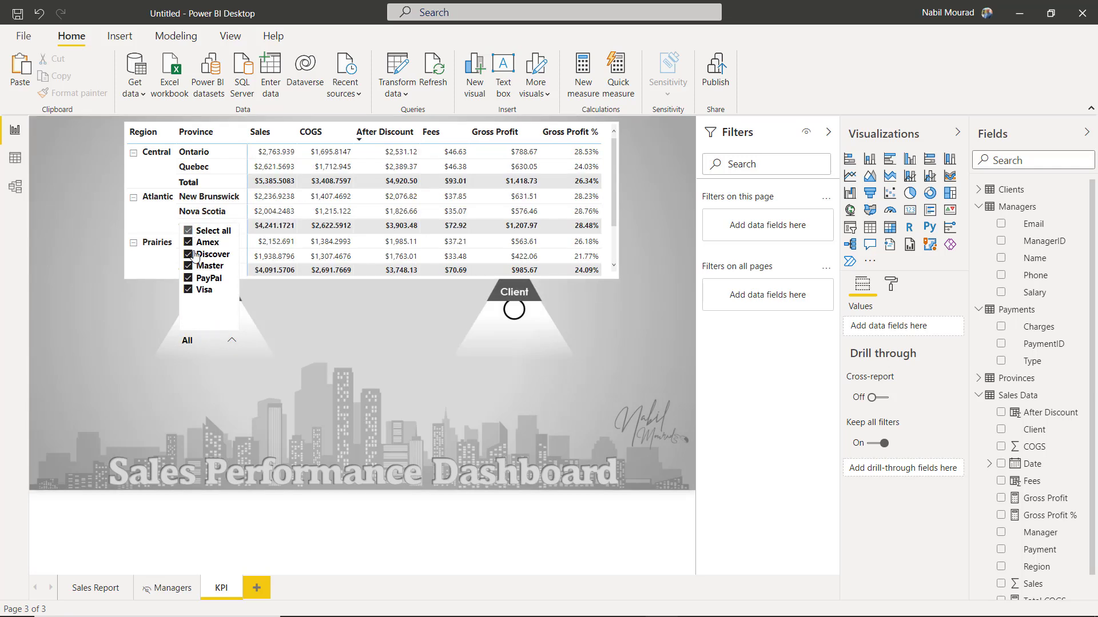
left_click(306, 324)
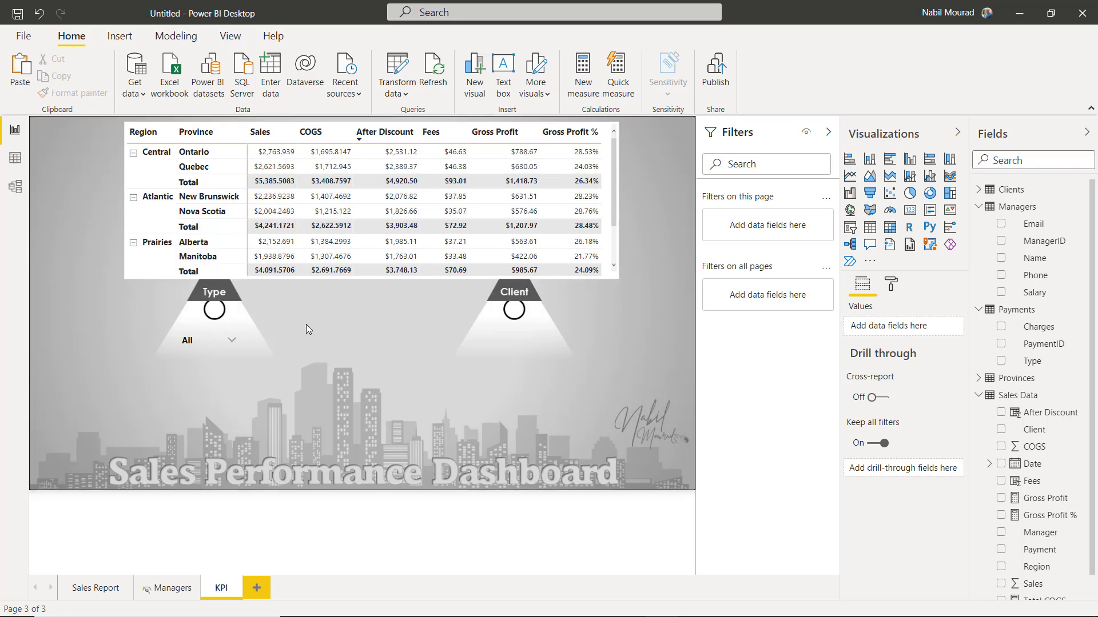
Duplicate the Type slicer and place the copy under the Client lamp.
left_click(231, 340)
left_click(240, 335)
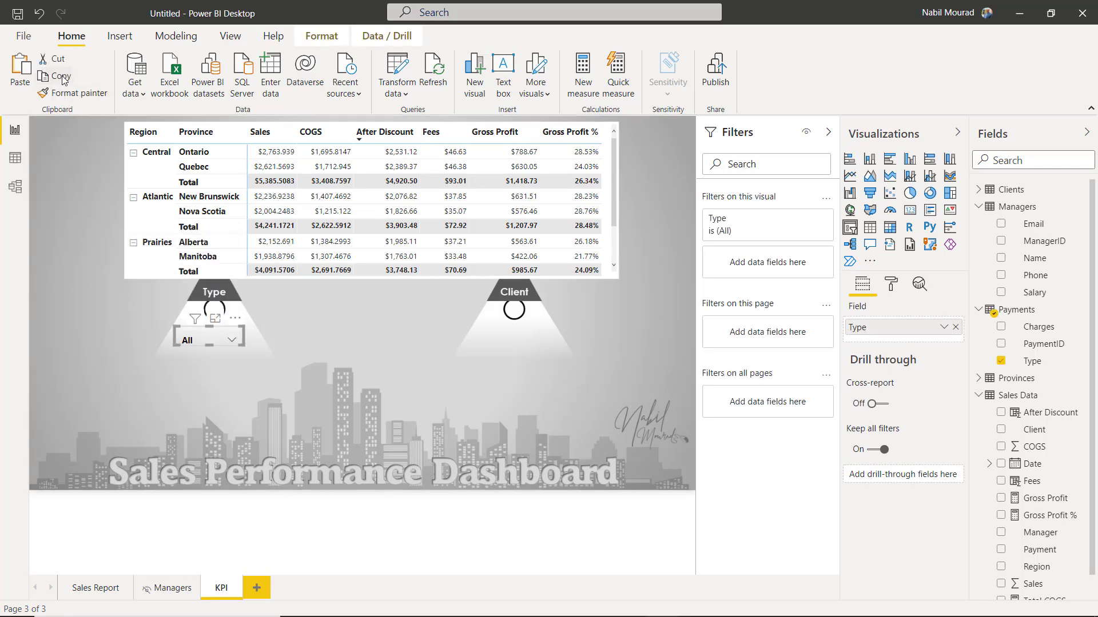
left_click(24, 65)
left_click_drag(247, 340, 542, 332)
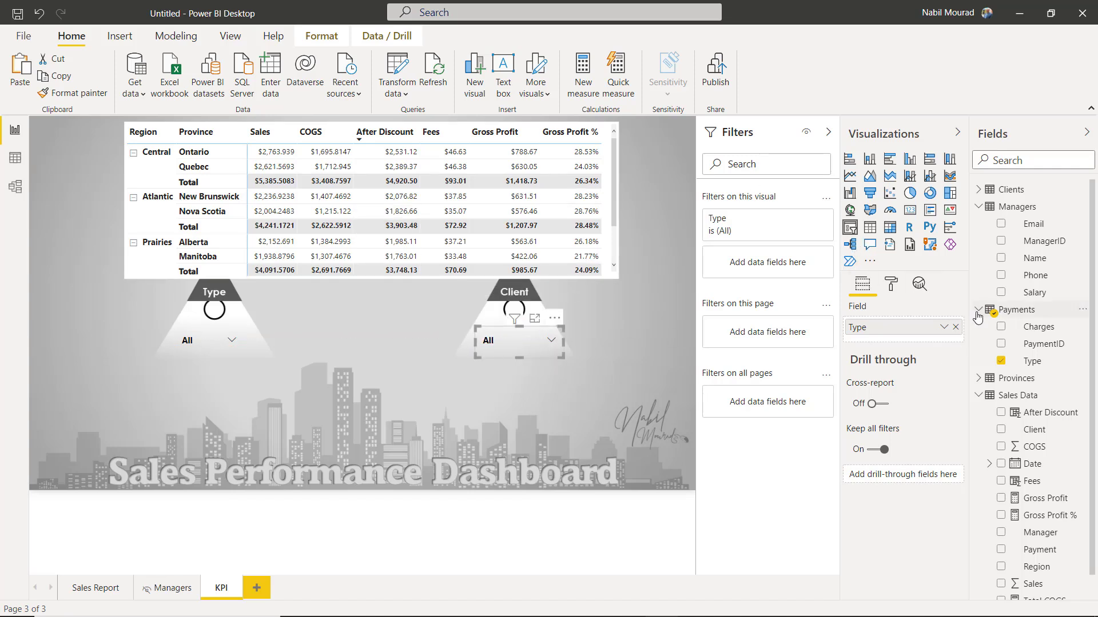
Replace the Type field of the copied slicer with the Company field from the Clients table.
left_click(978, 189)
left_click_drag(1041, 224, 897, 358)
left_click(955, 327)
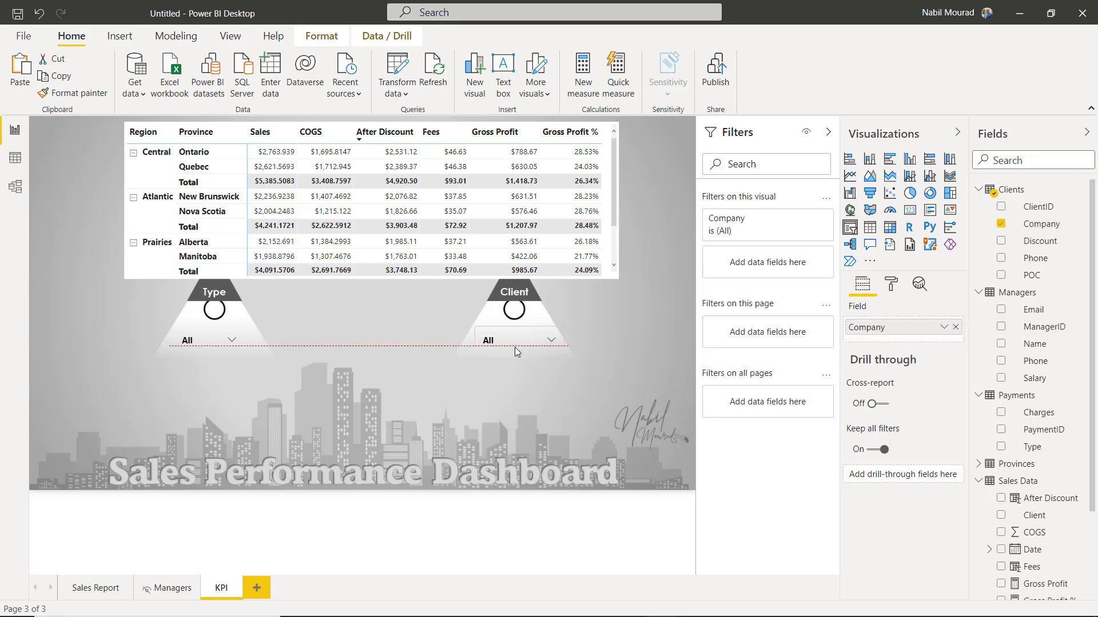
Test the Client slicer by filtering the matrix to Amazon and Costco, and reselect all companies.
left_click(547, 342)
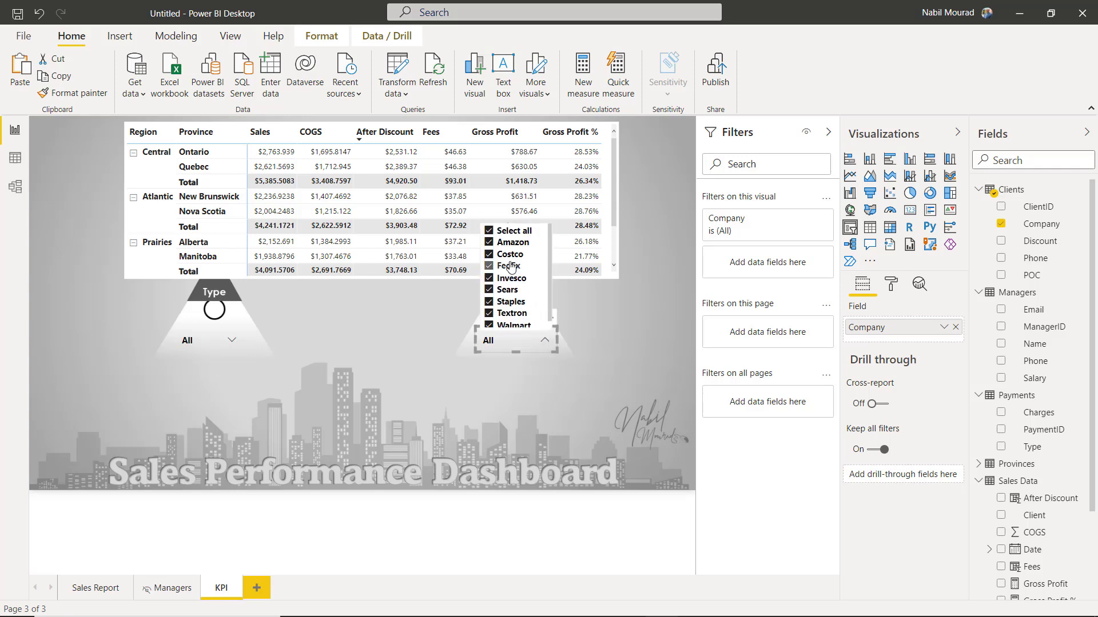
left_click(489, 232)
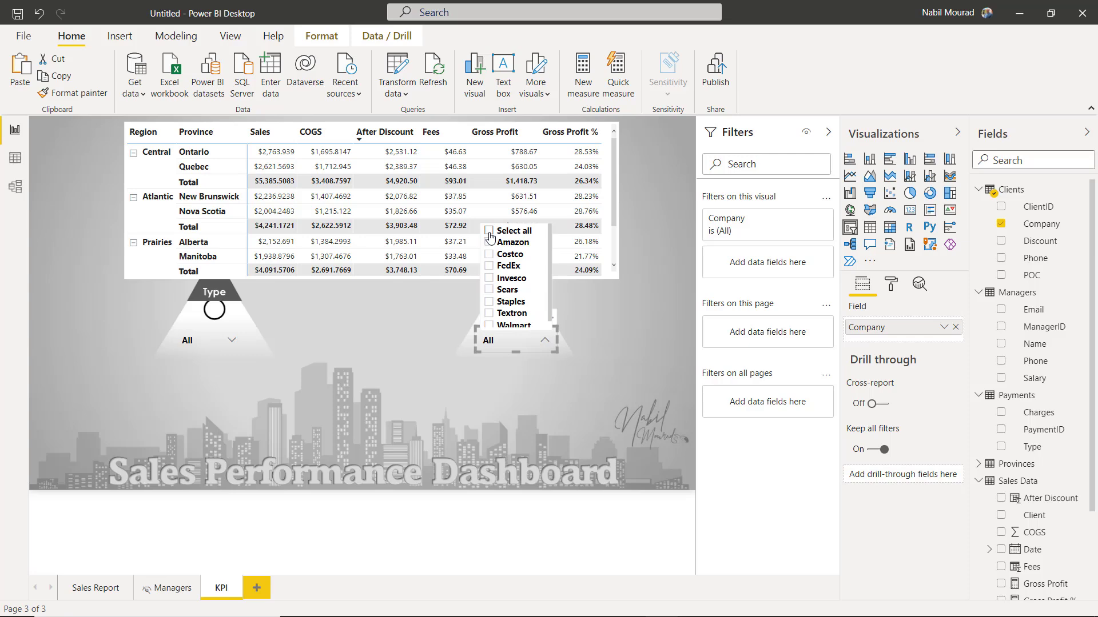
left_click(490, 243)
left_click(490, 254)
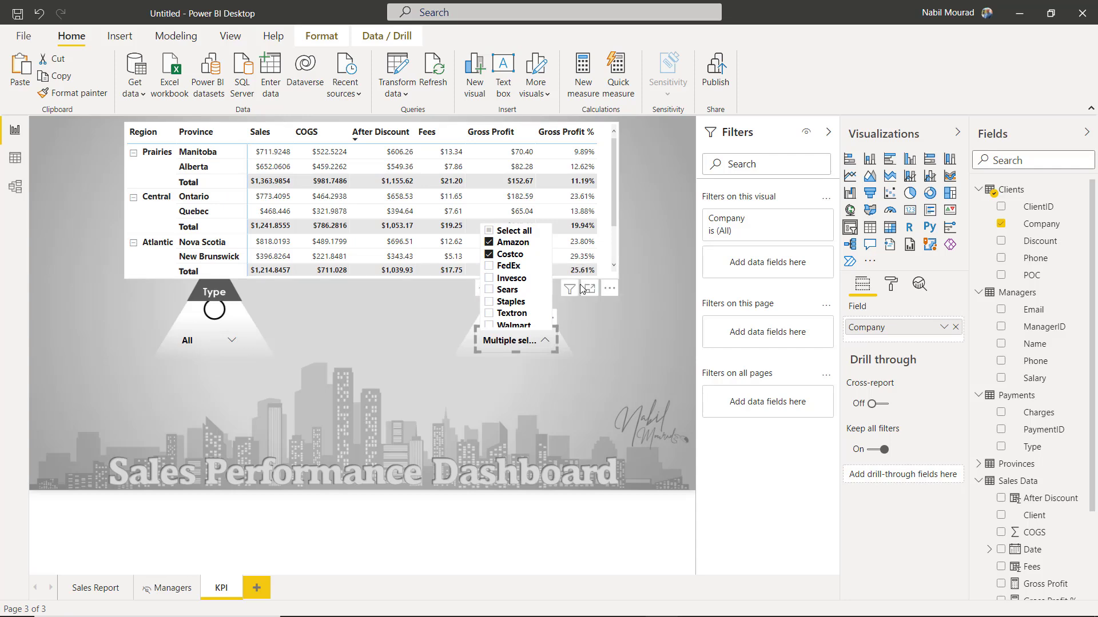
left_click(487, 252)
left_click(489, 251)
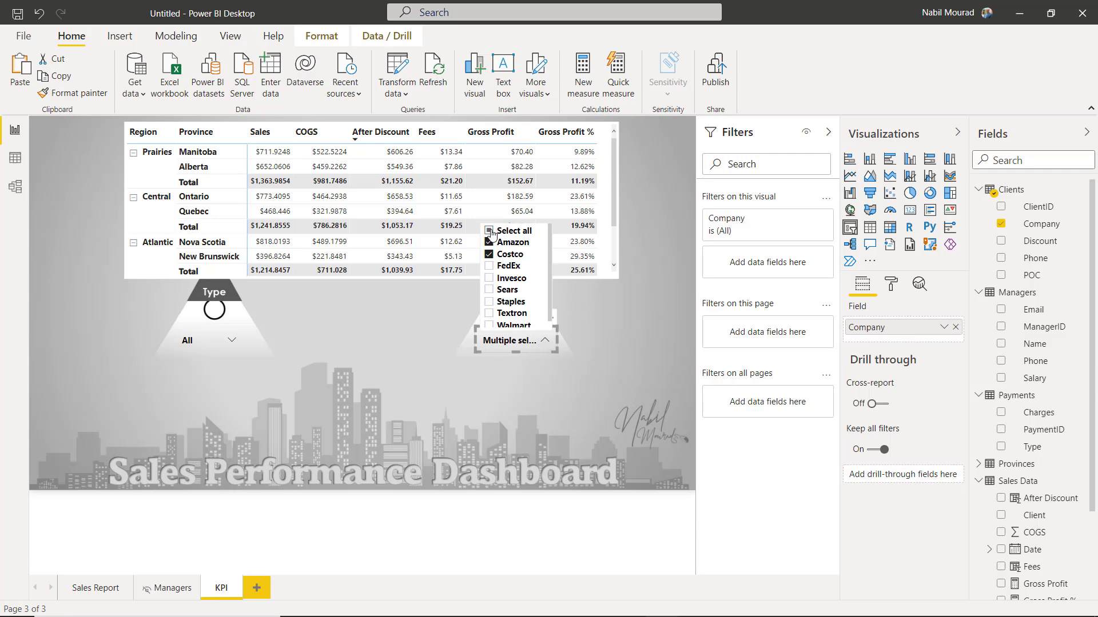
left_click(488, 231)
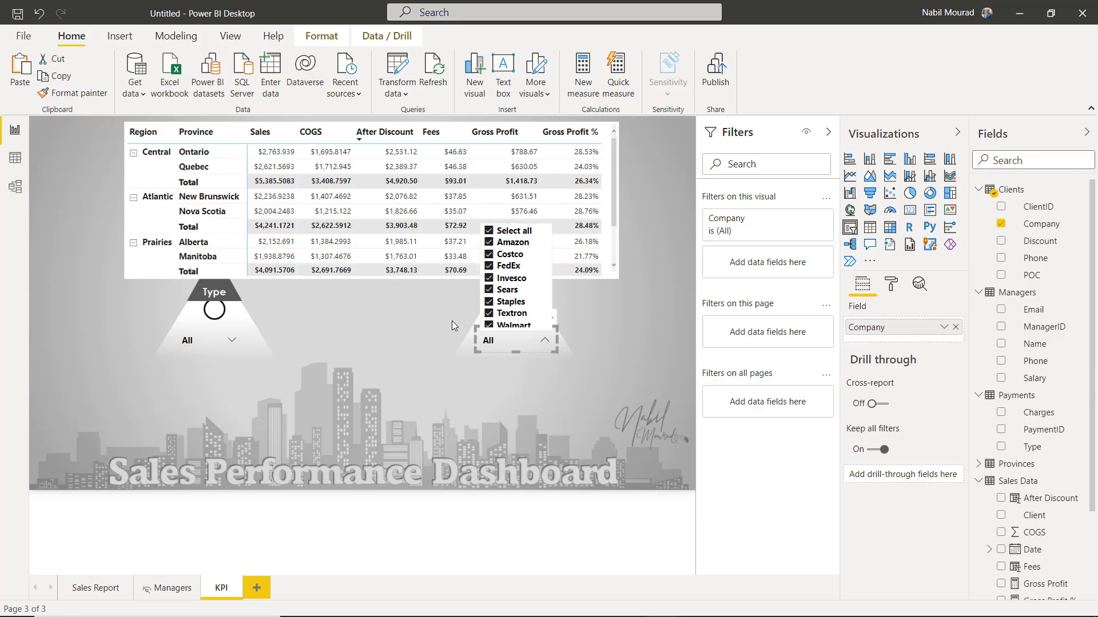
left_click(610, 318)
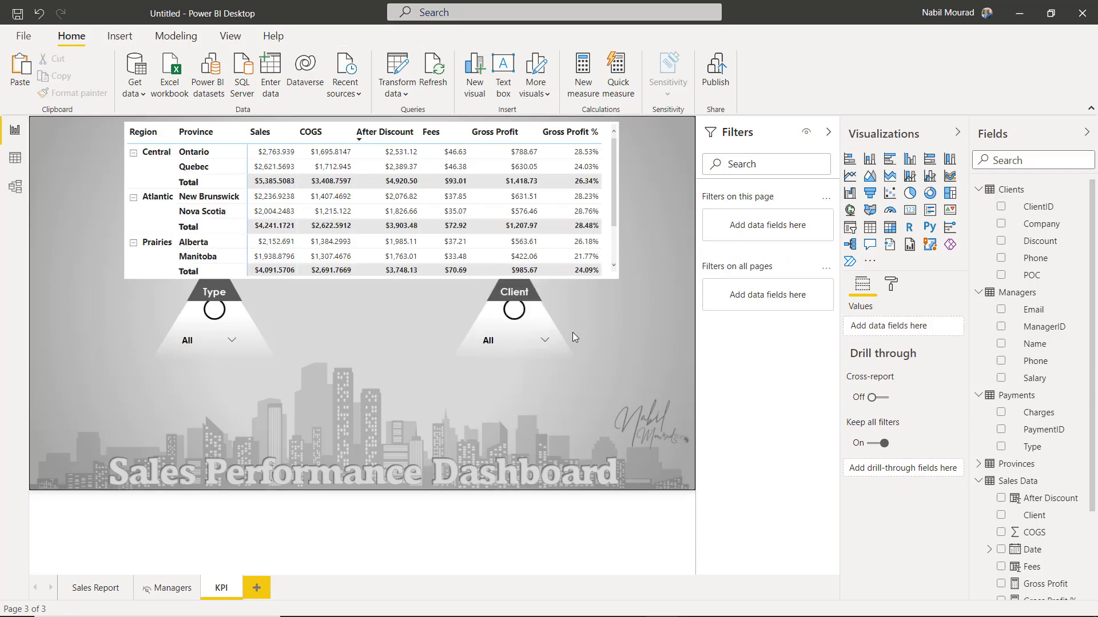
Check the Sales by Manager tooltip on the Sales Report page's Sales by Type chart and return to the KPI page.
left_click(94, 595)
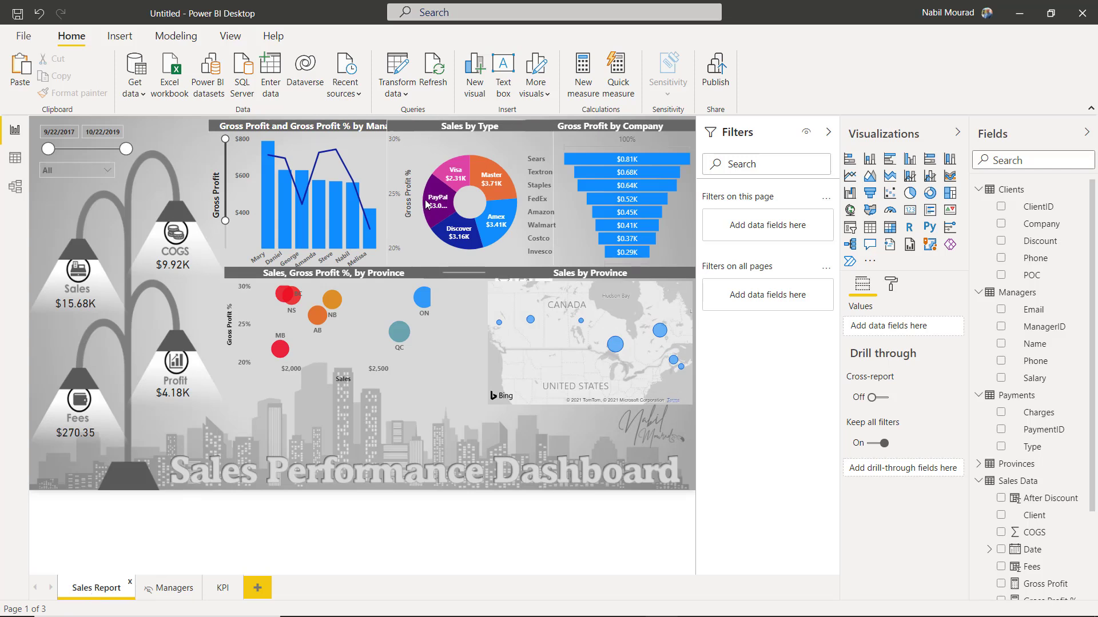
mouse_move(437, 201)
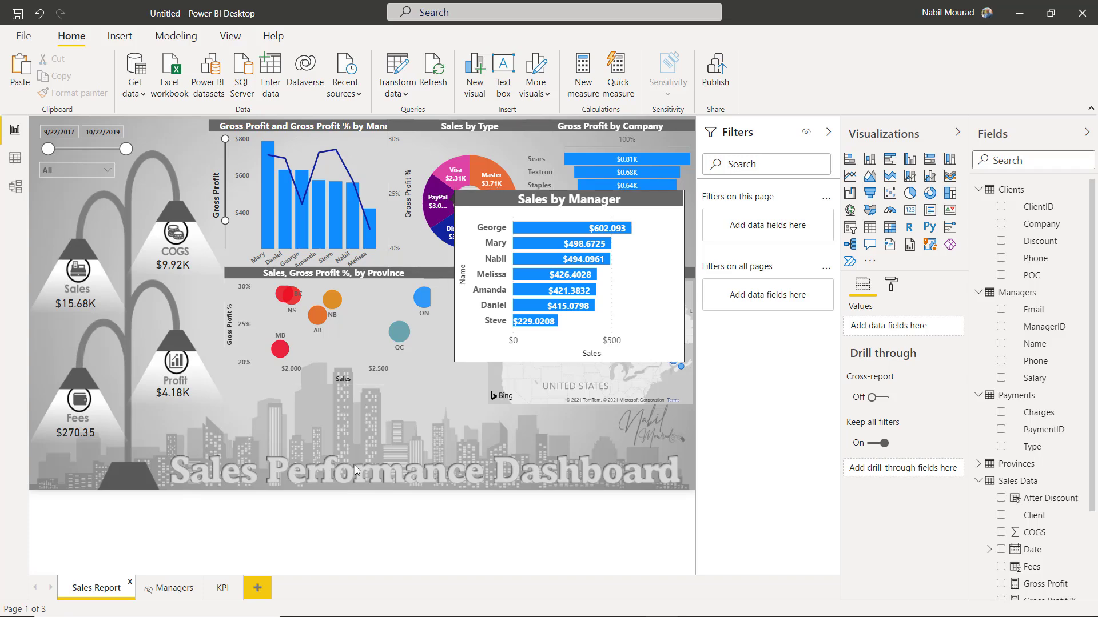
left_click(223, 589)
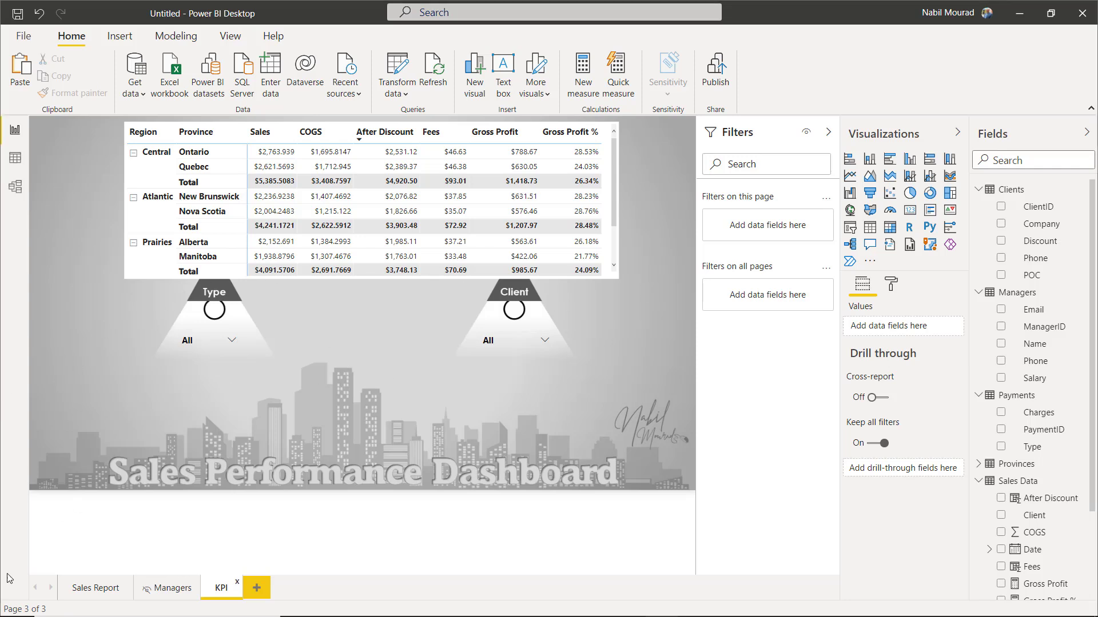
Display the Sales Report page and save the file as Sales Report in the Sales Dashboard folder.
left_click(107, 591)
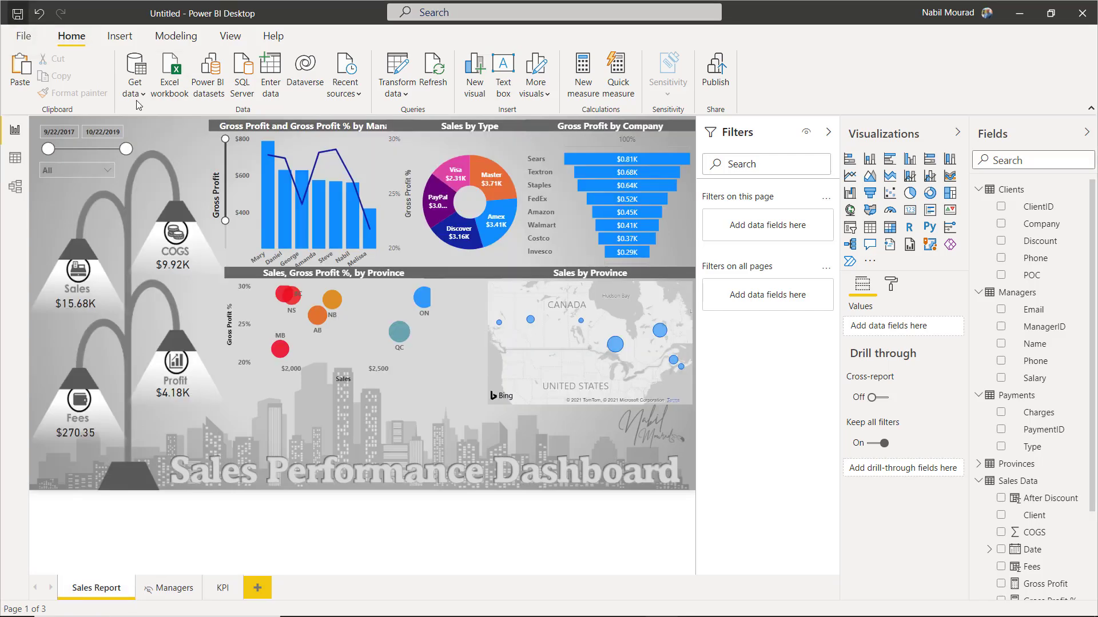
key("ctrl+s")
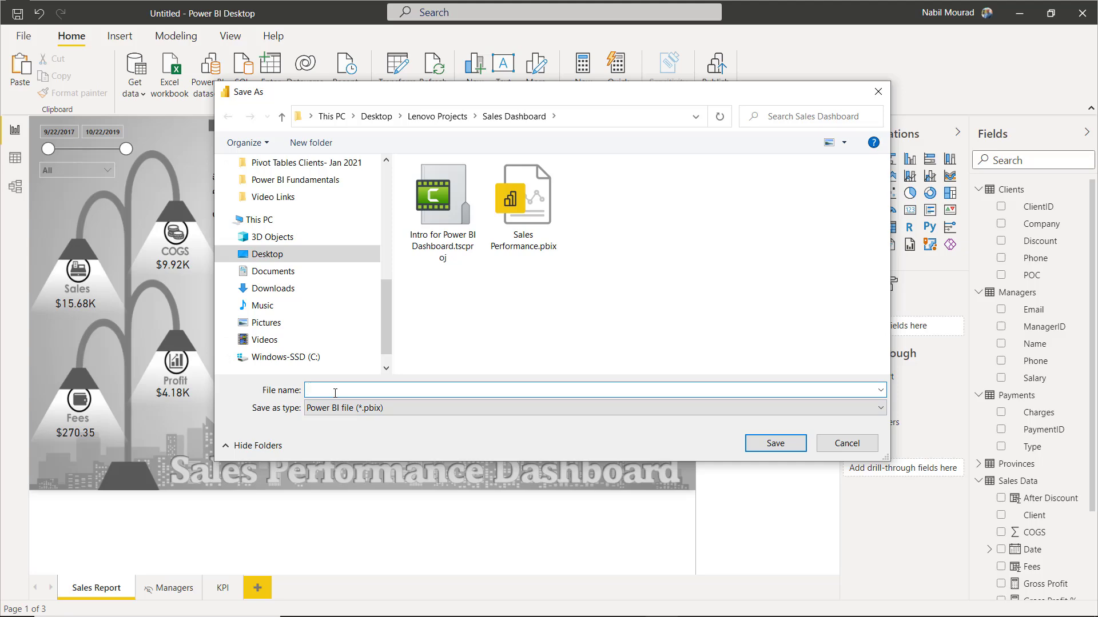
type("Sales Report")
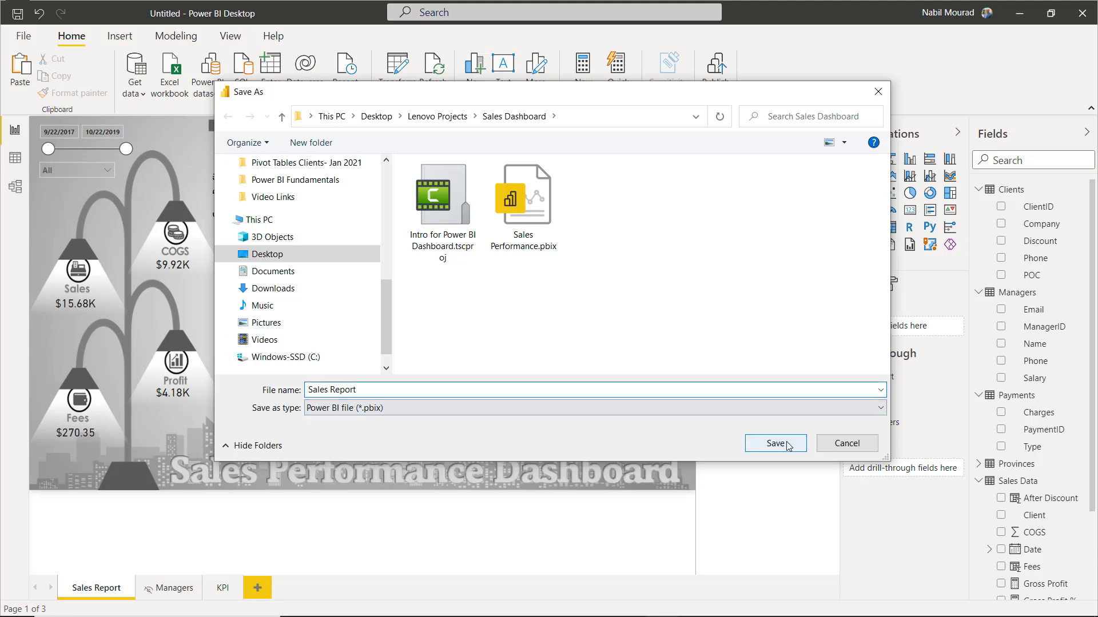
left_click(786, 443)
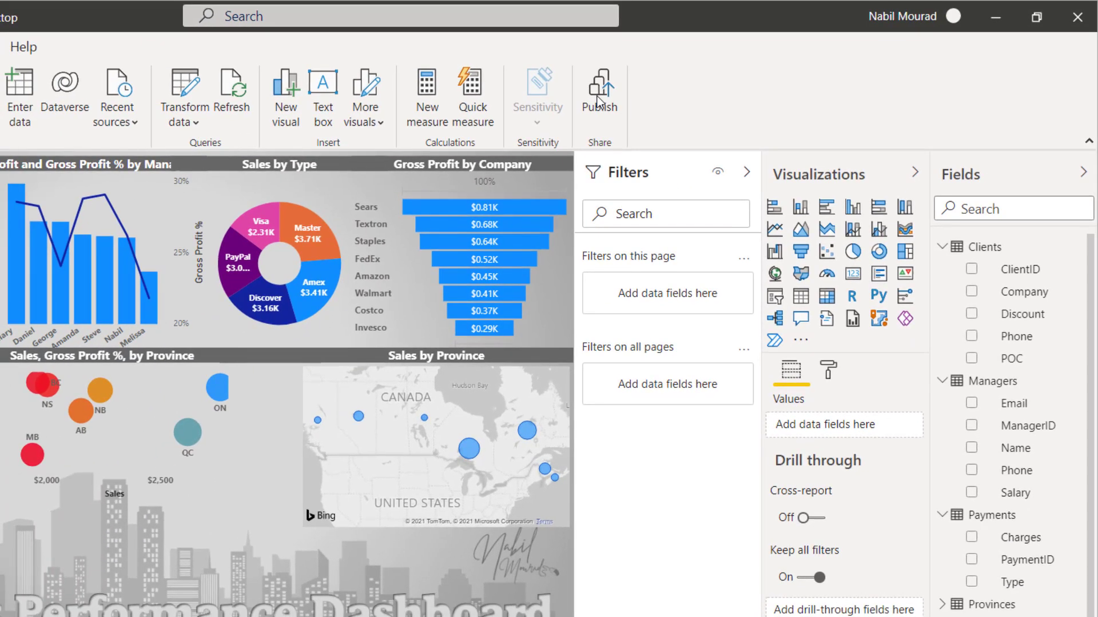
Publish the report to My workspace and open the published Sales Report.pbix in the Power BI service.
left_click(598, 103)
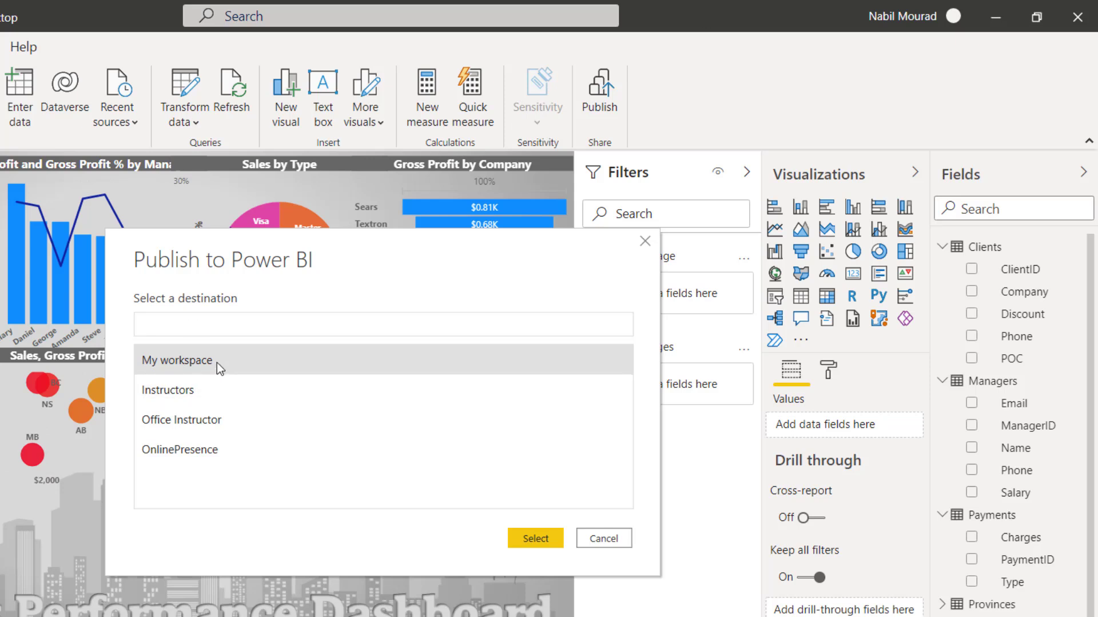
left_click(538, 539)
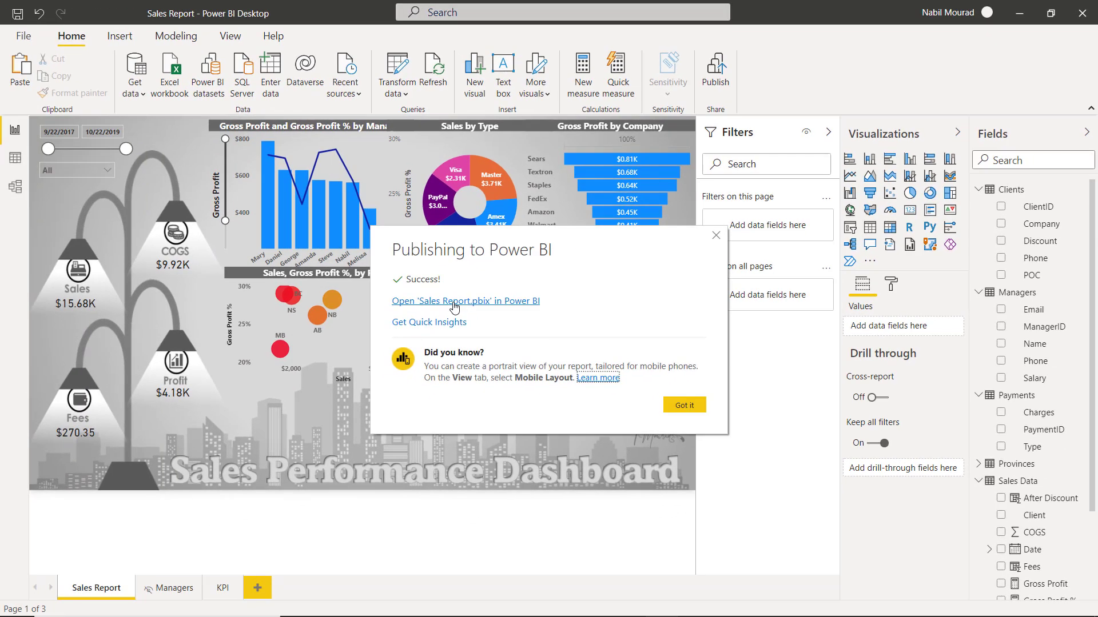
left_click(455, 305)
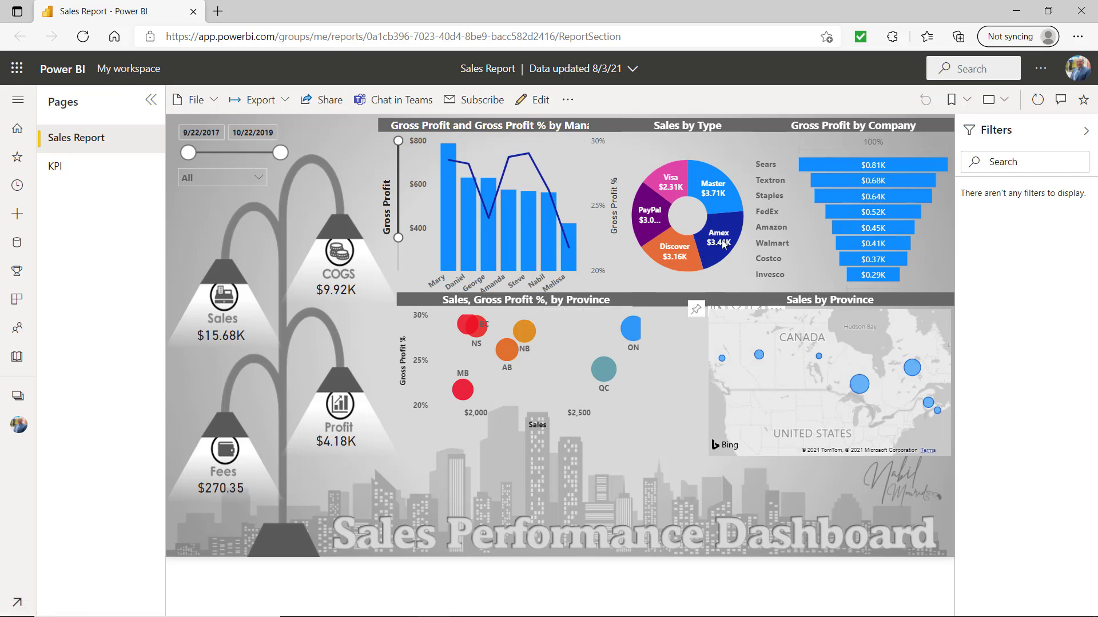
Check the Sales by Manager tooltip and test cross-filtering with the Amex slice and the ON bubble, clearing each selection.
mouse_move(727, 239)
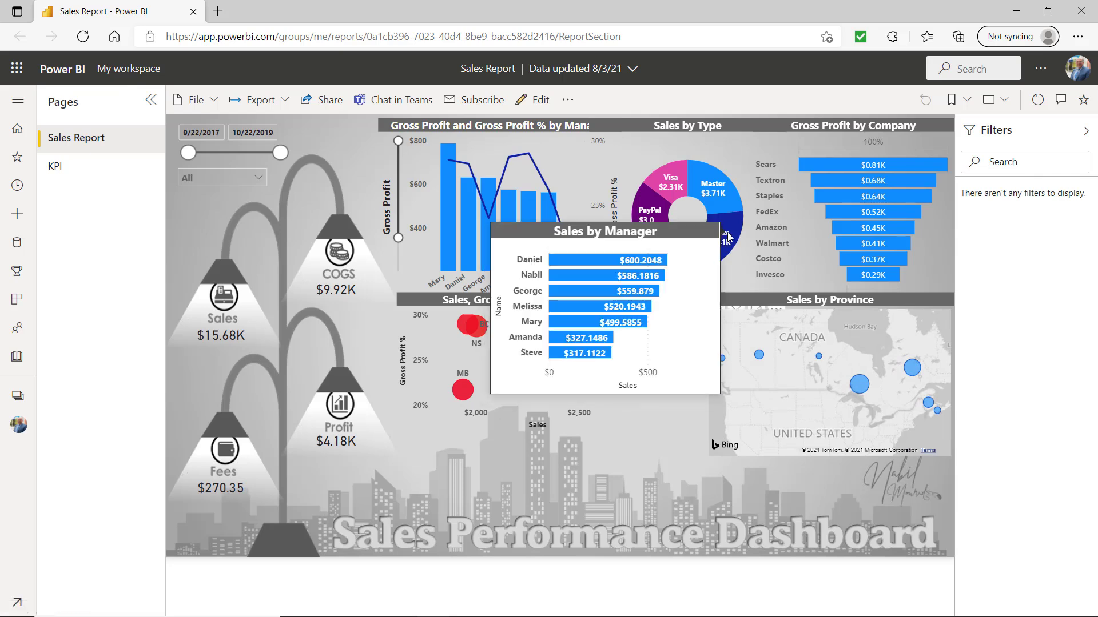
left_click(727, 236)
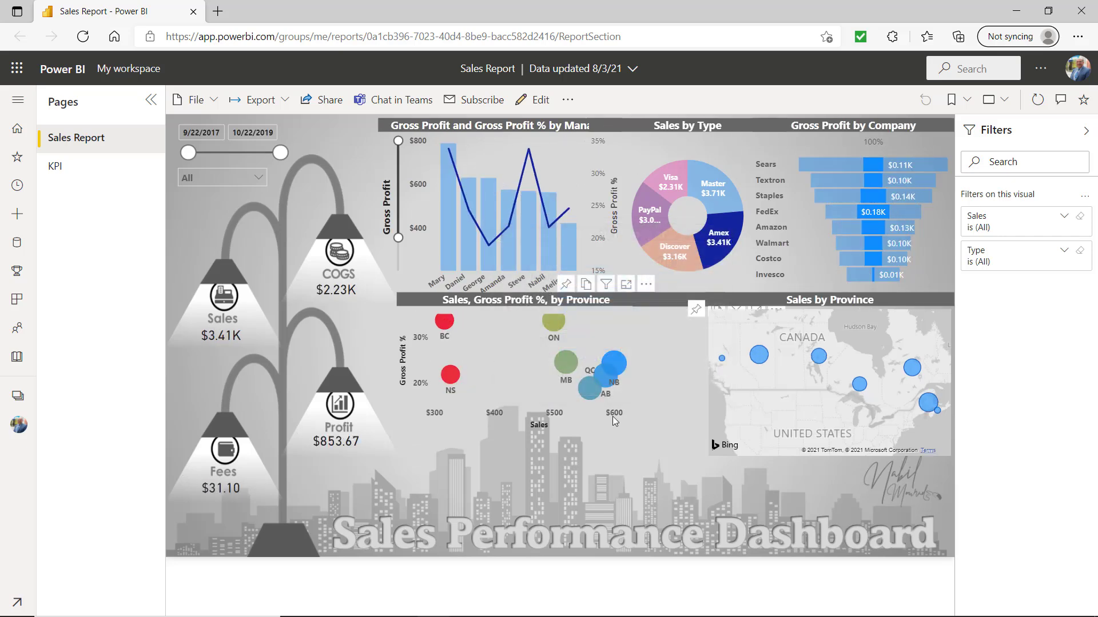
left_click(734, 233)
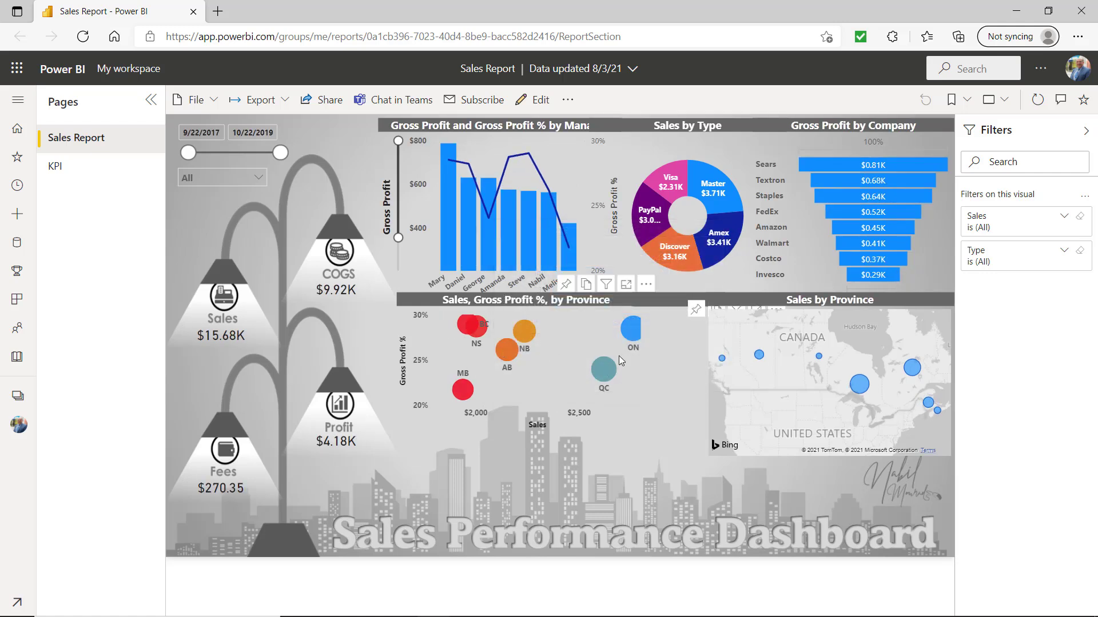
left_click(632, 329)
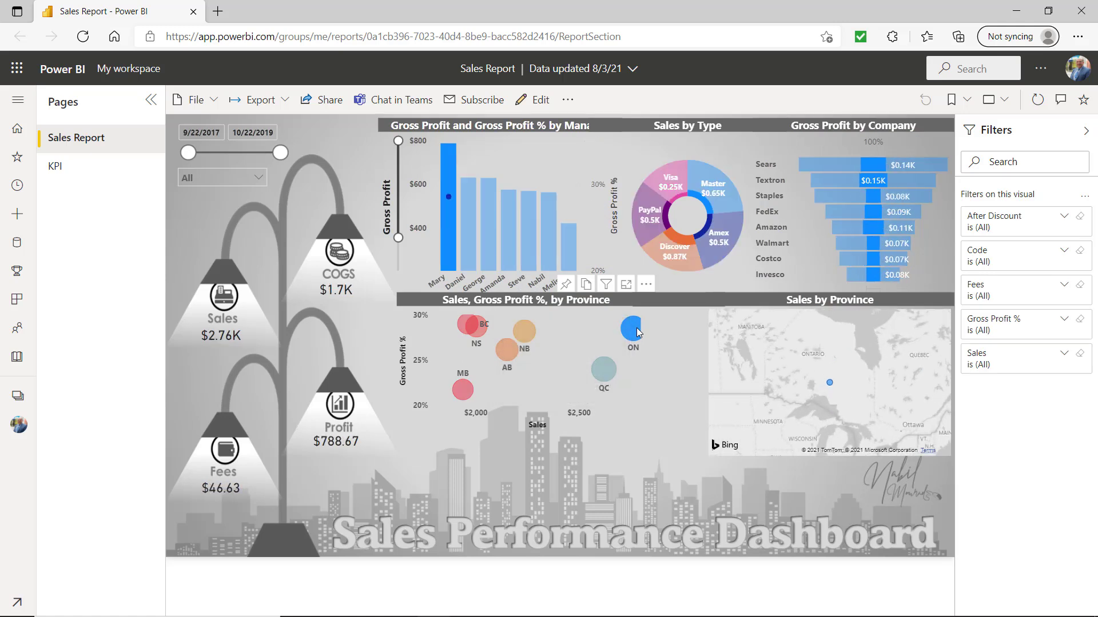
left_click(638, 331)
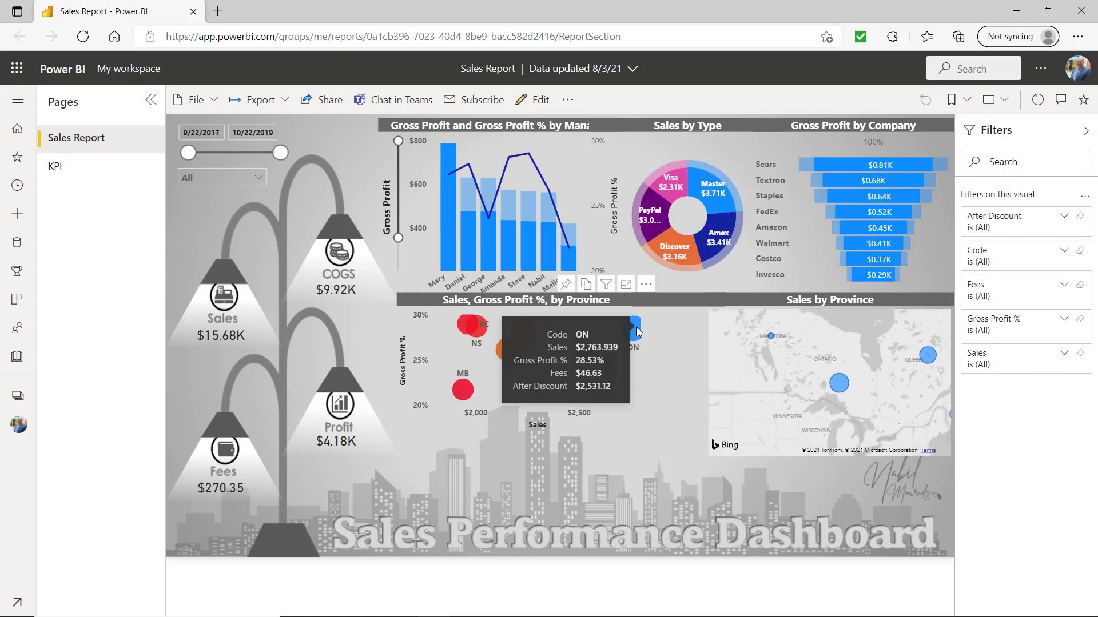
mouse_move(641, 330)
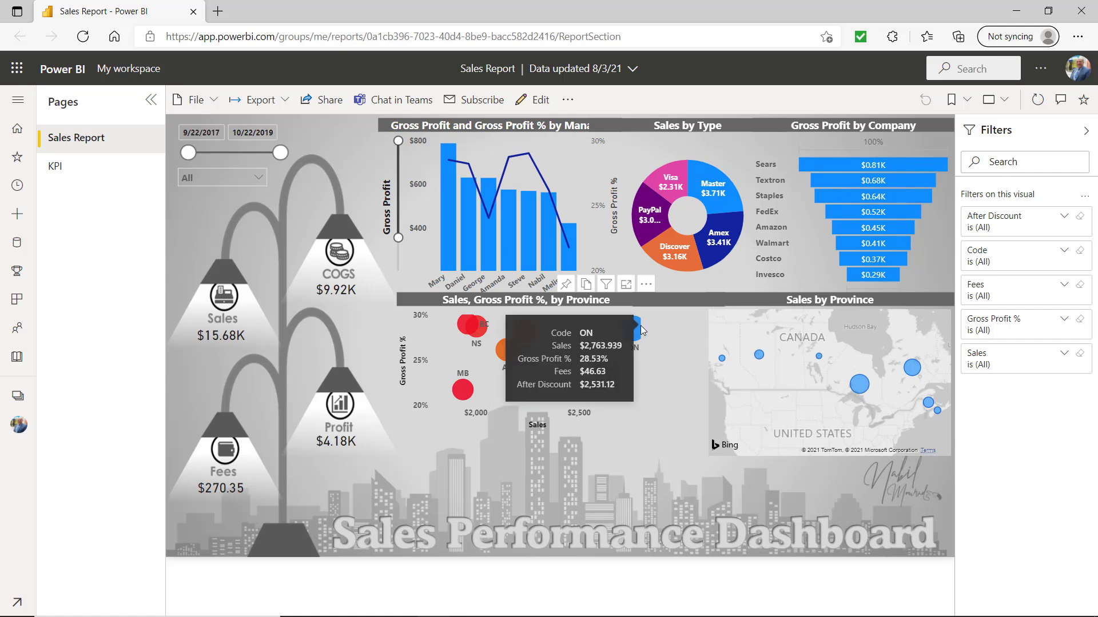
Test the date slicer with a 3/5/2018 start and the region slicer with Central and Prairies, restoring both to the full range.
left_click_drag(187, 159, 207, 163)
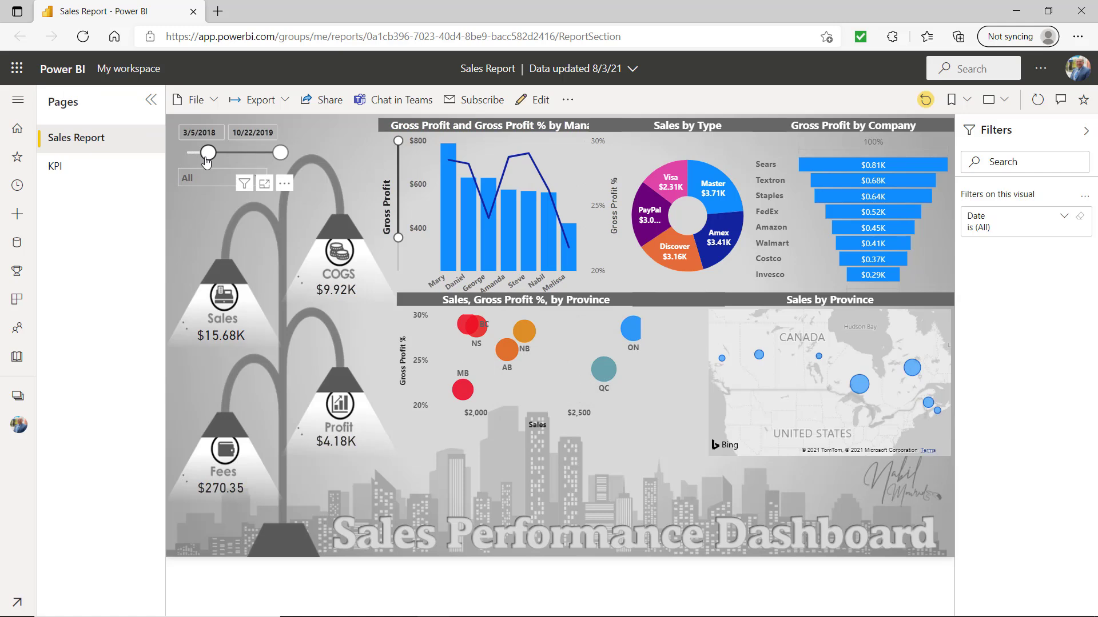
left_click_drag(206, 162, 188, 160)
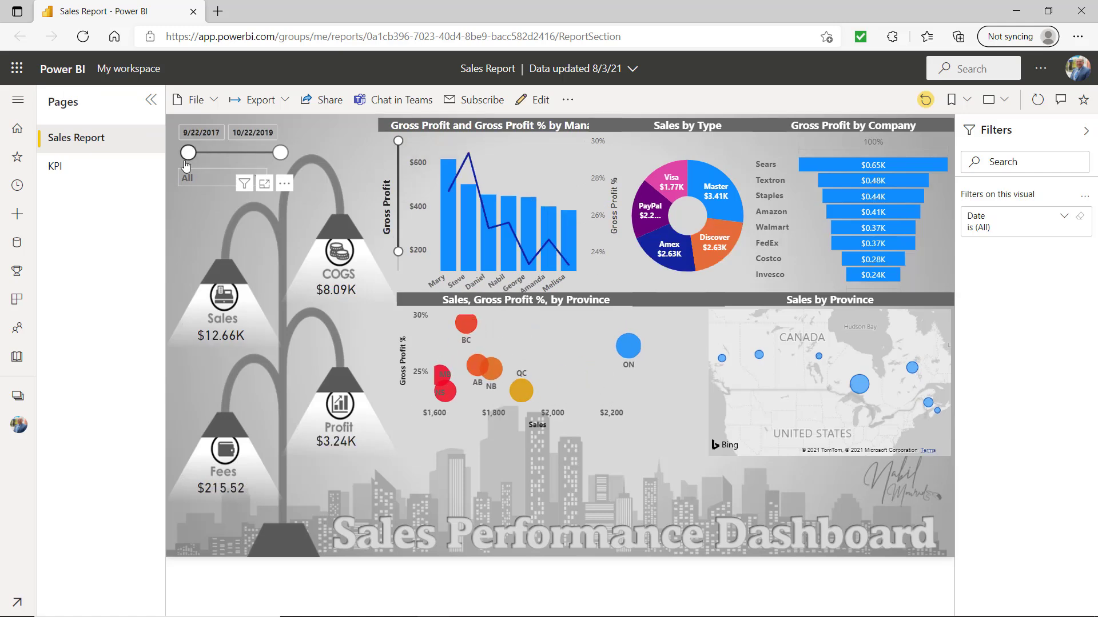
left_click(207, 179)
left_click(194, 197)
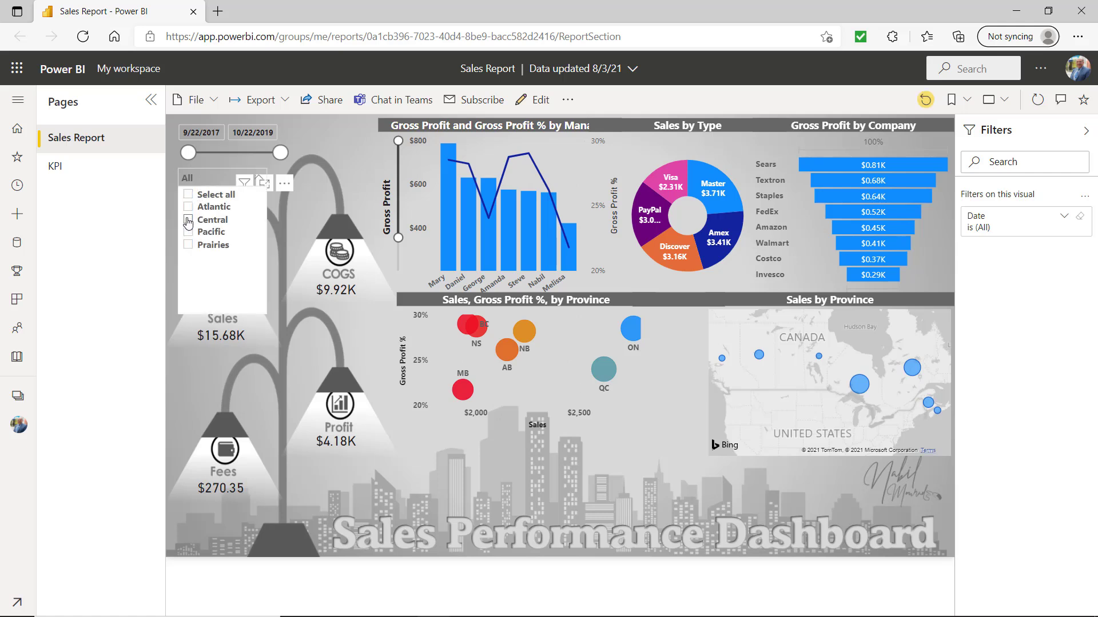
left_click(189, 221)
left_click(188, 245)
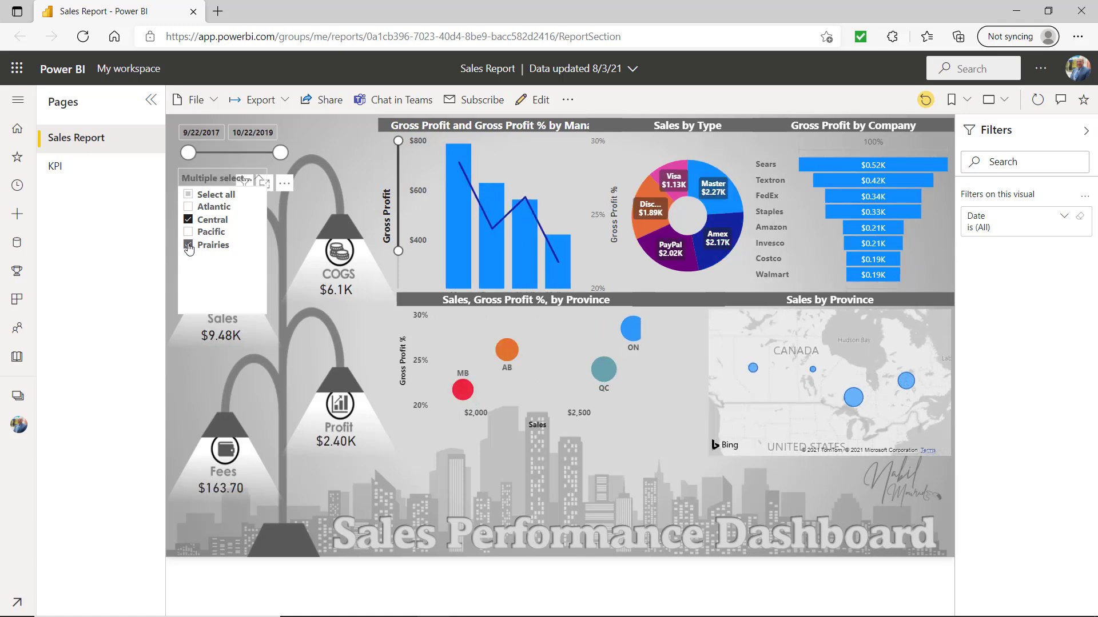
left_click(189, 195)
left_click(344, 132)
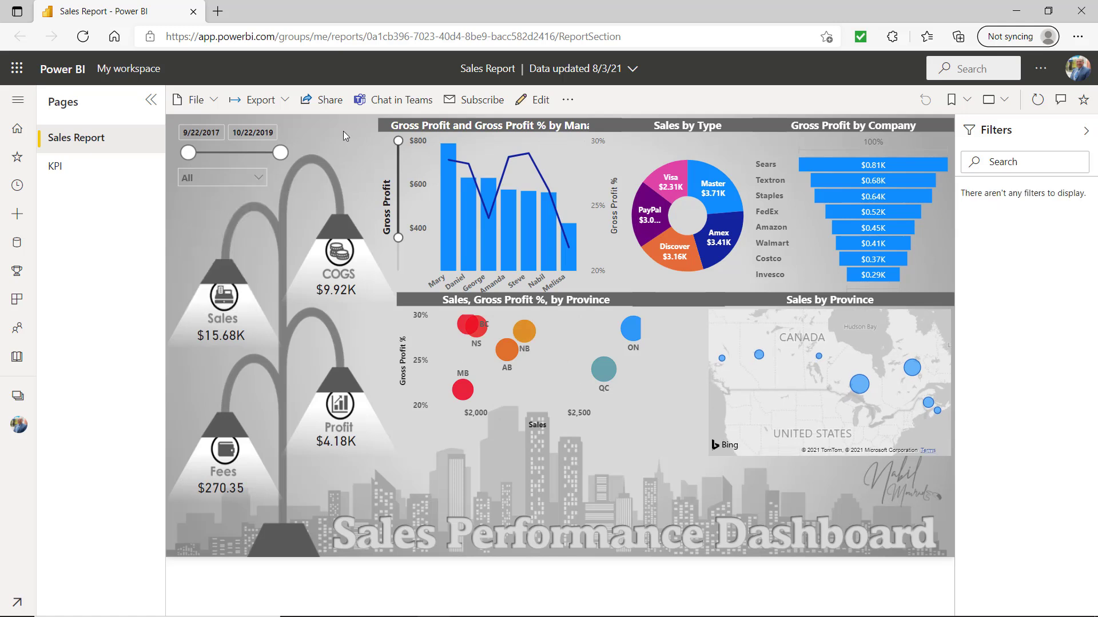
Filter the matrix on the published KPI page to the Visa payment type.
left_click(57, 168)
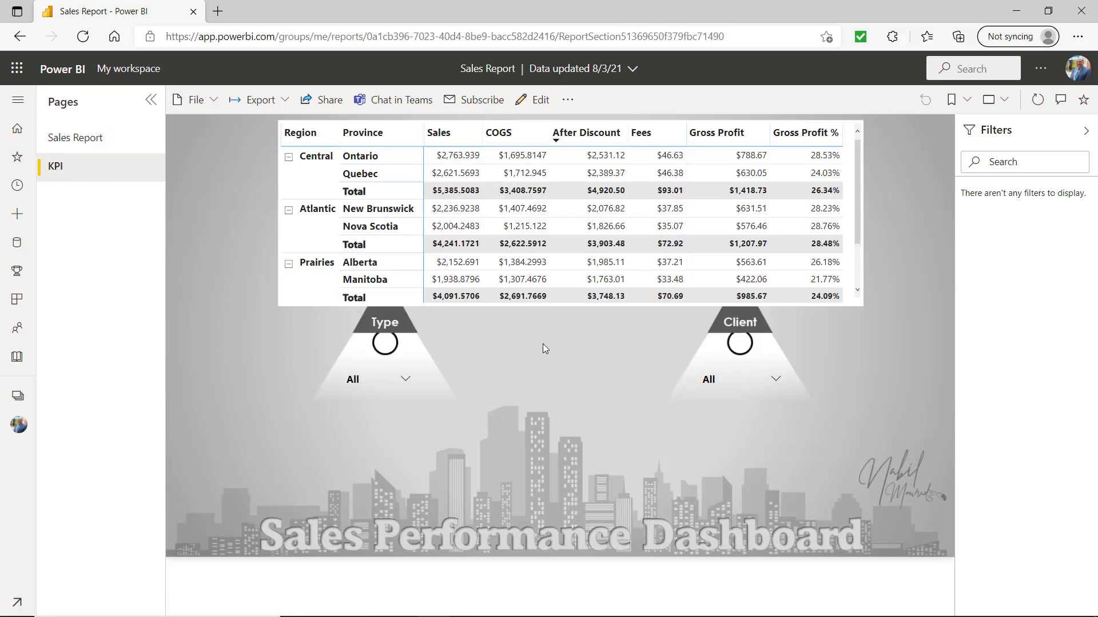
left_click(406, 380)
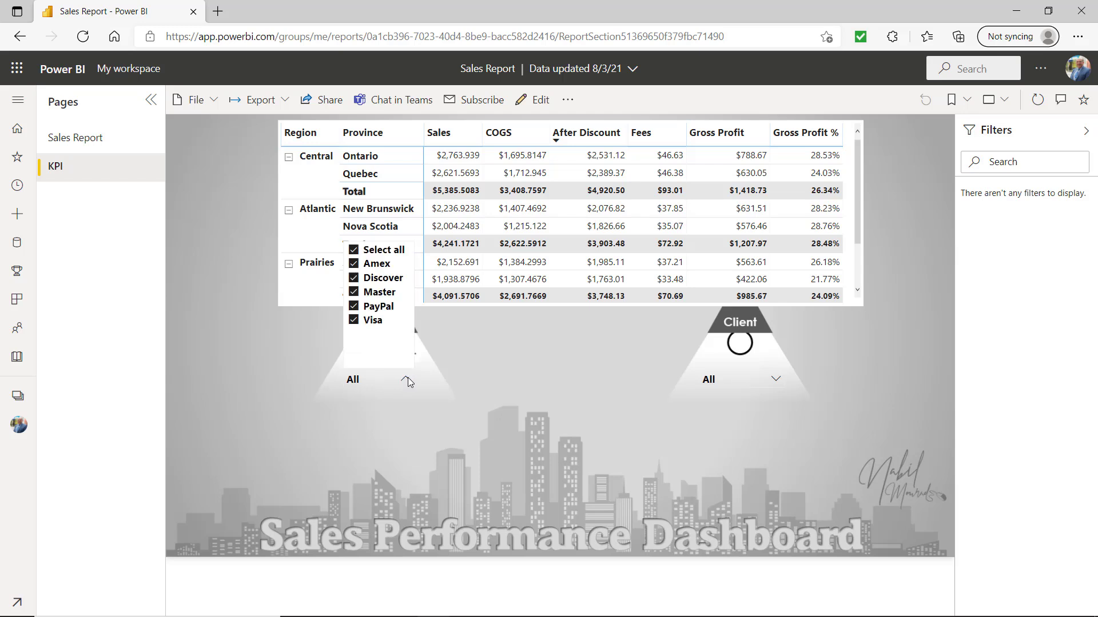
left_click(355, 252)
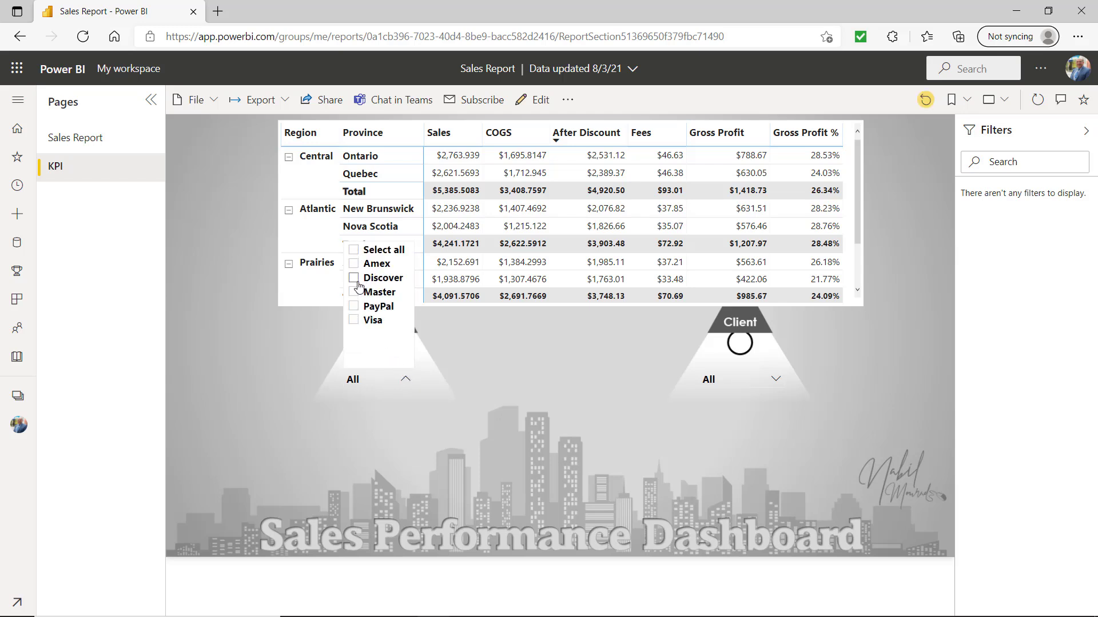
left_click(354, 321)
left_click(530, 375)
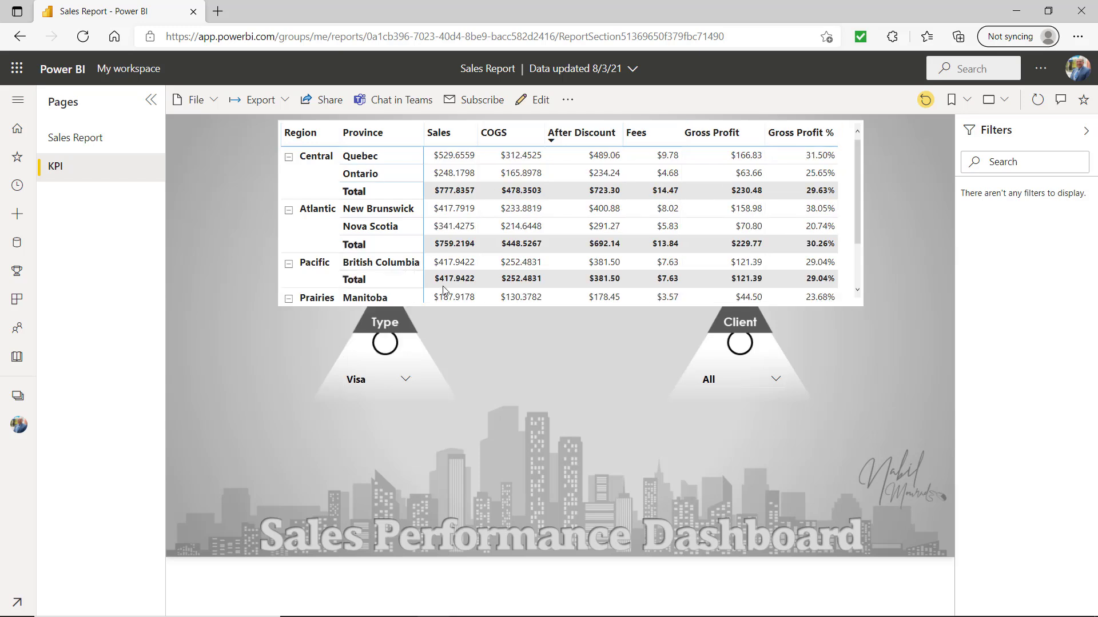
Filter the KPI matrix to the client Staples.
left_click(774, 379)
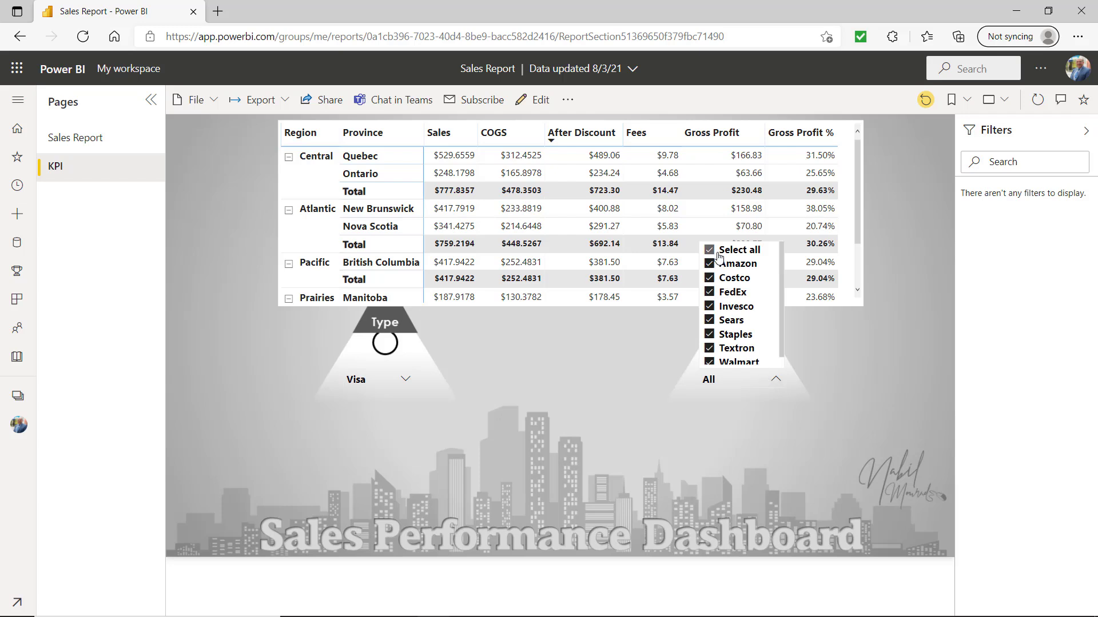
left_click(709, 252)
left_click(709, 315)
left_click(709, 335)
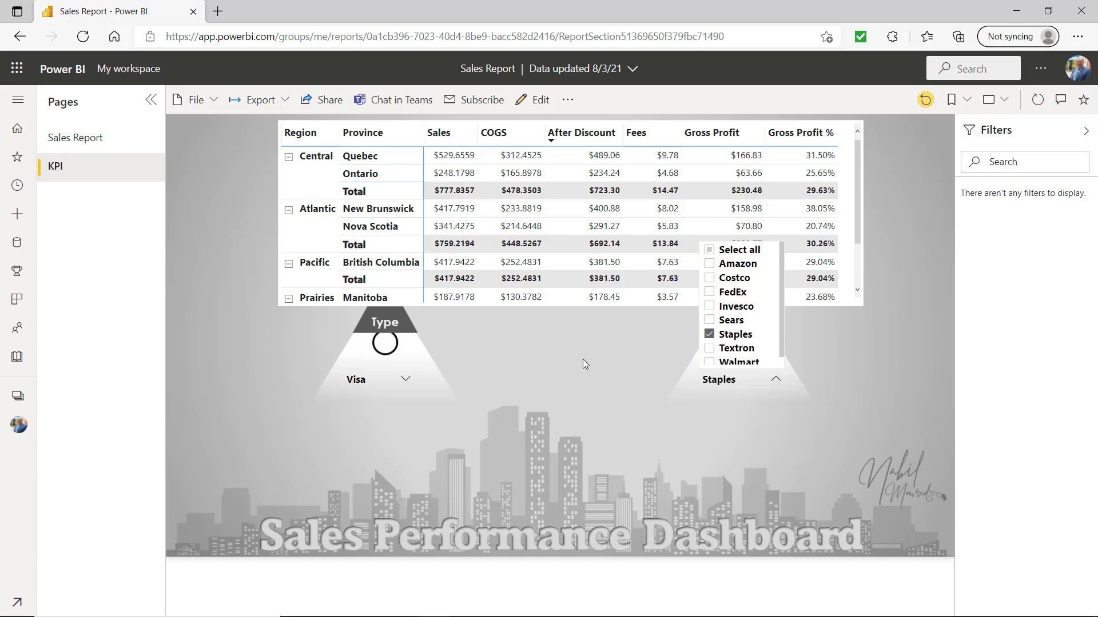
left_click(557, 345)
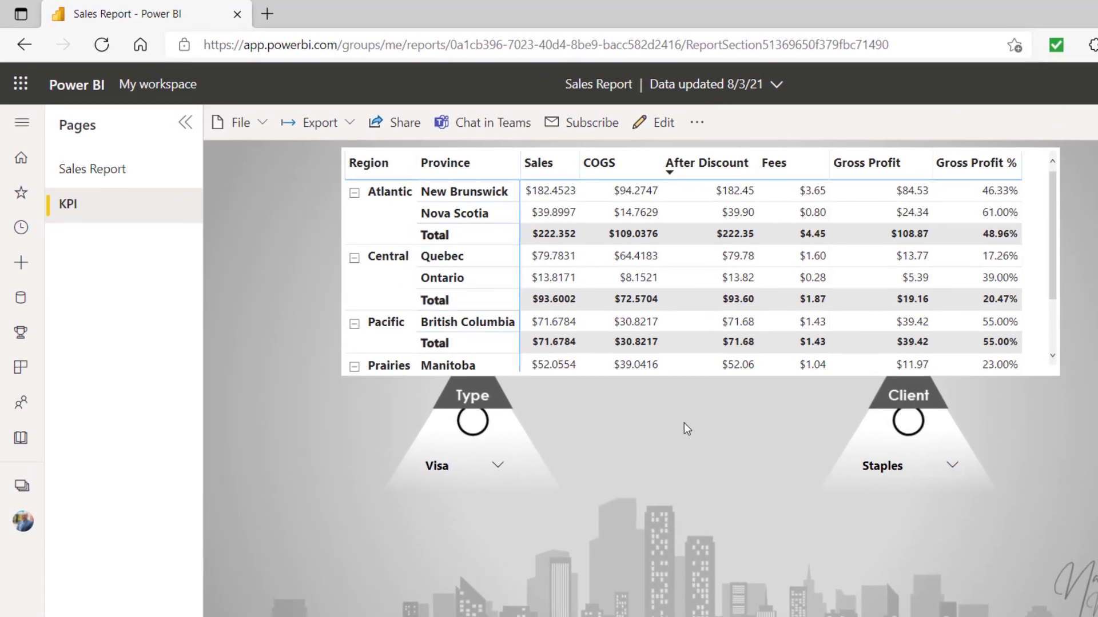
Look over the report's sharing options and its editing view, and return to reading view on the Sales Report page without saving.
left_click(411, 127)
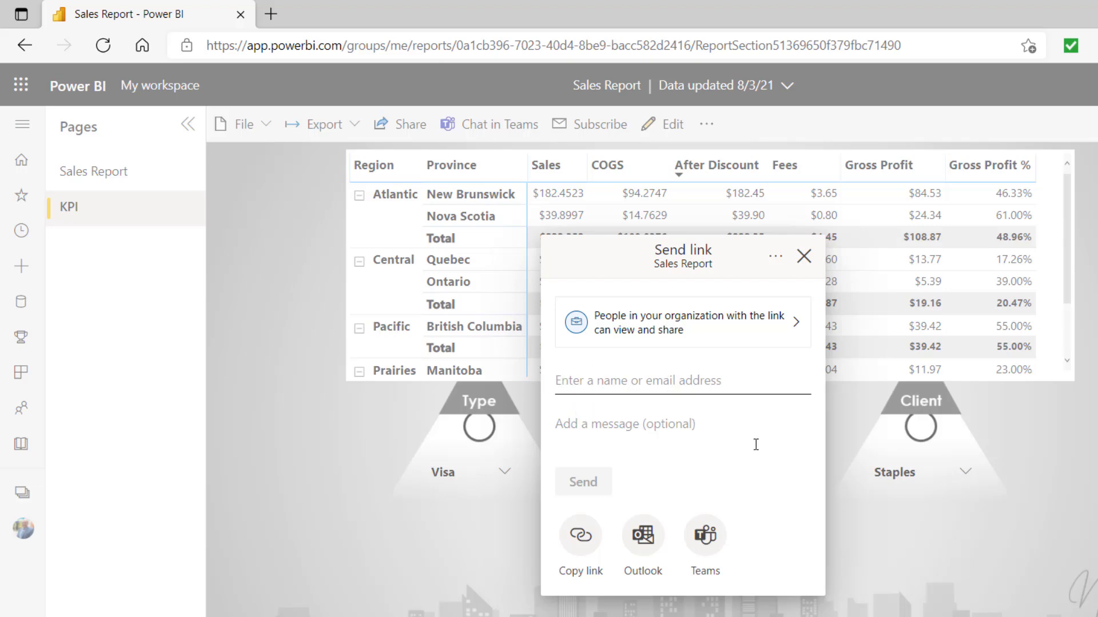
left_click(803, 256)
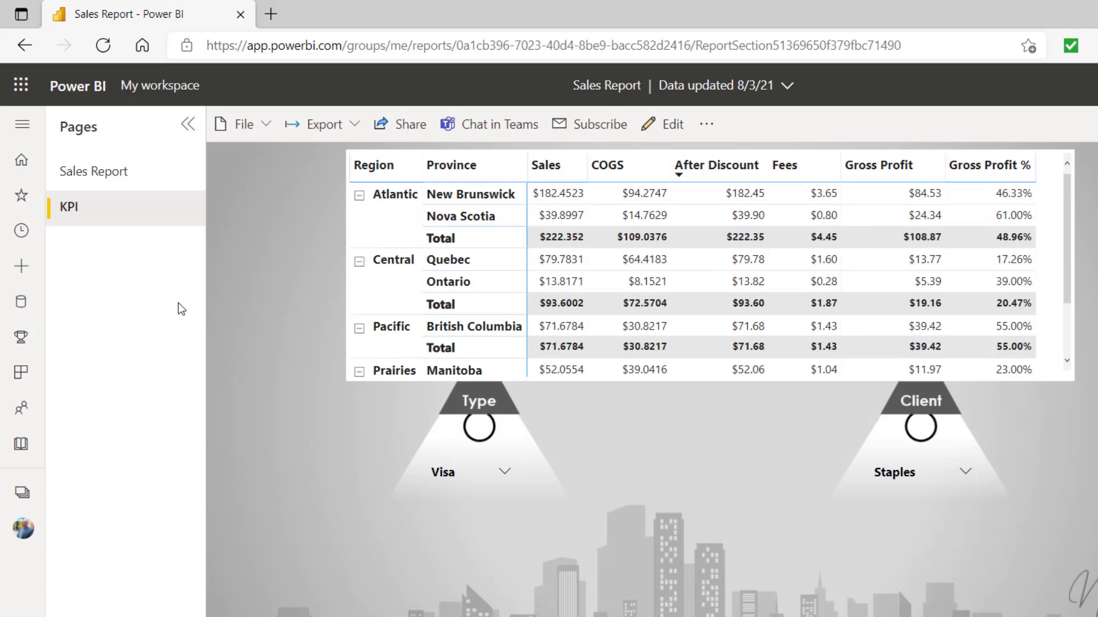
left_click(668, 125)
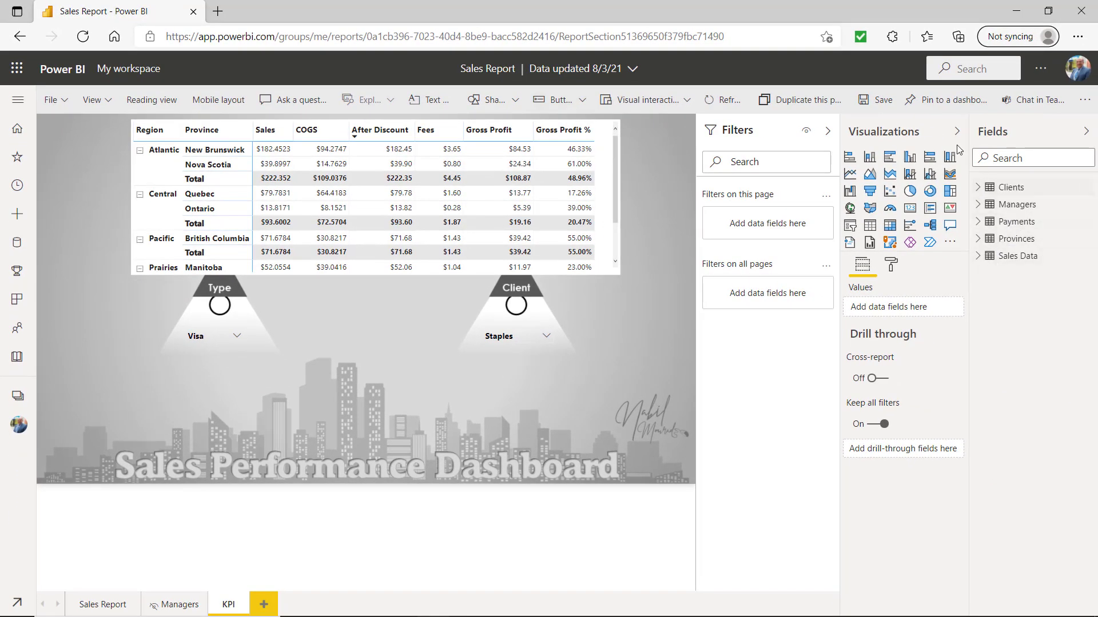
left_click(828, 131)
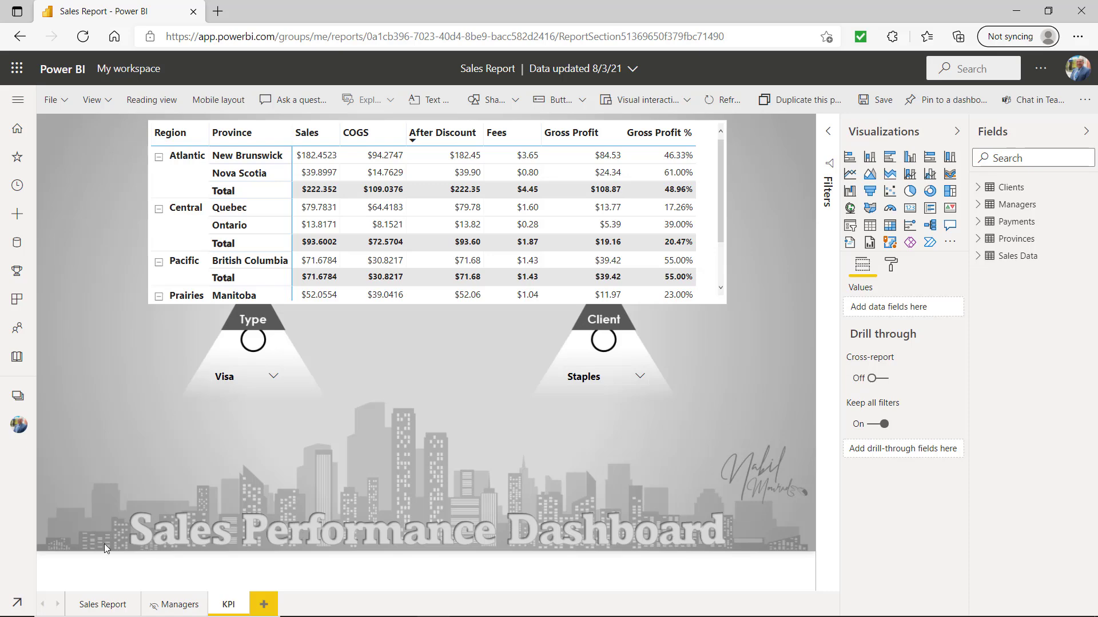
left_click(101, 604)
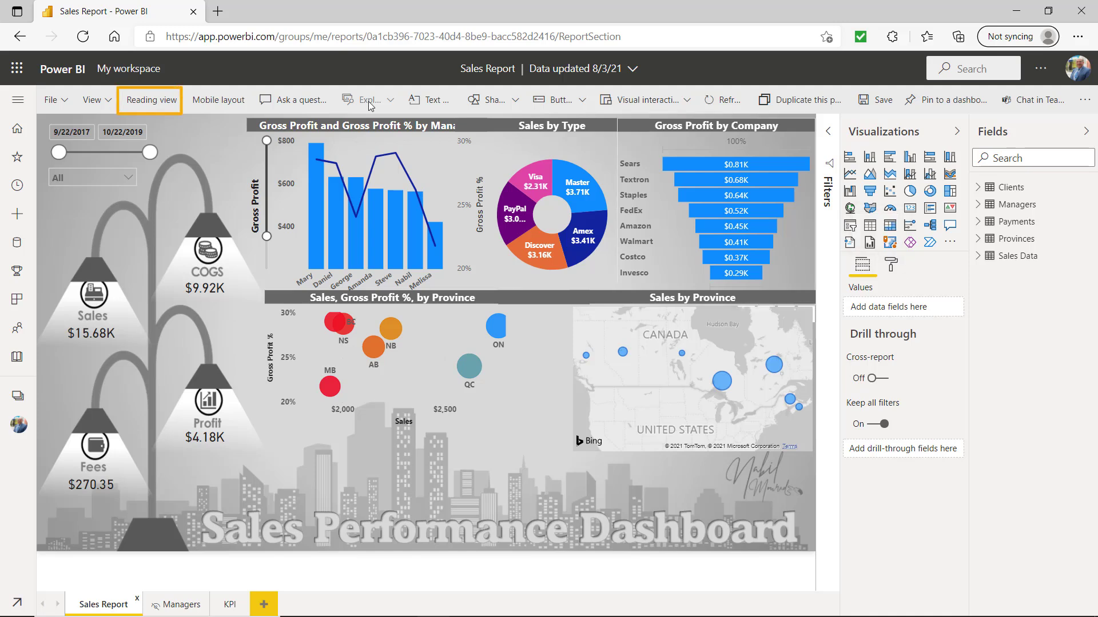
left_click(153, 101)
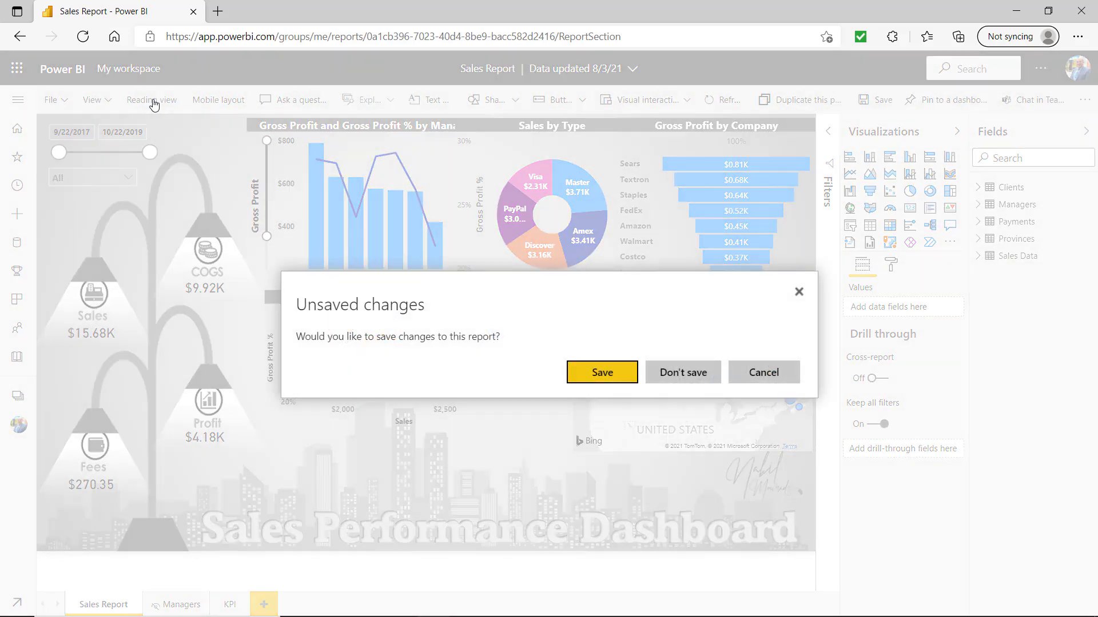
left_click(680, 372)
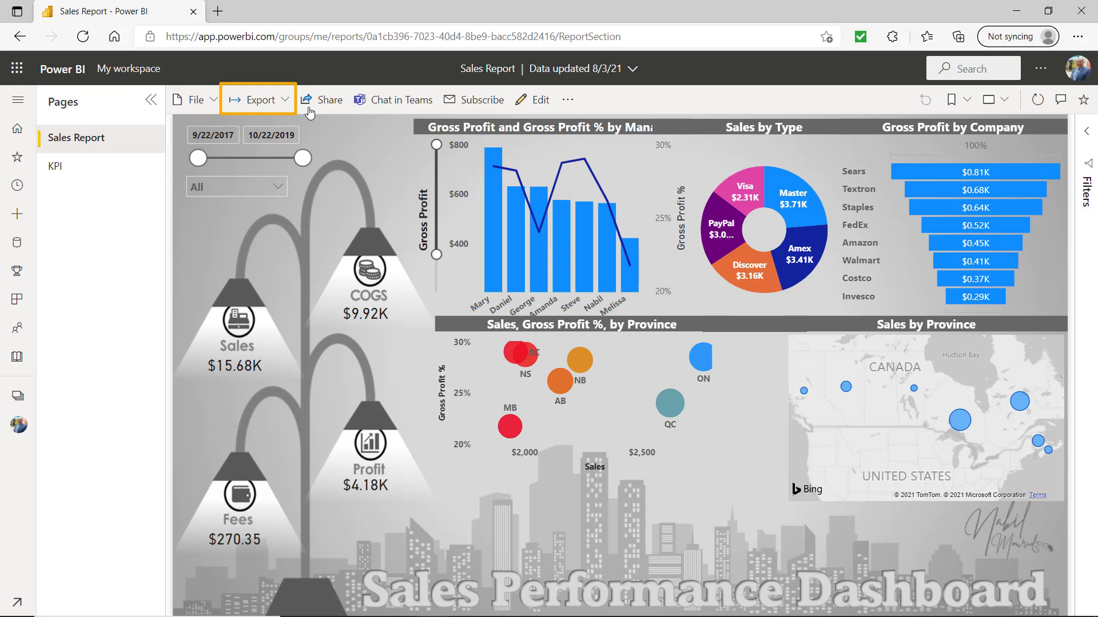
Check which export formats are available for the published report.
left_click(285, 101)
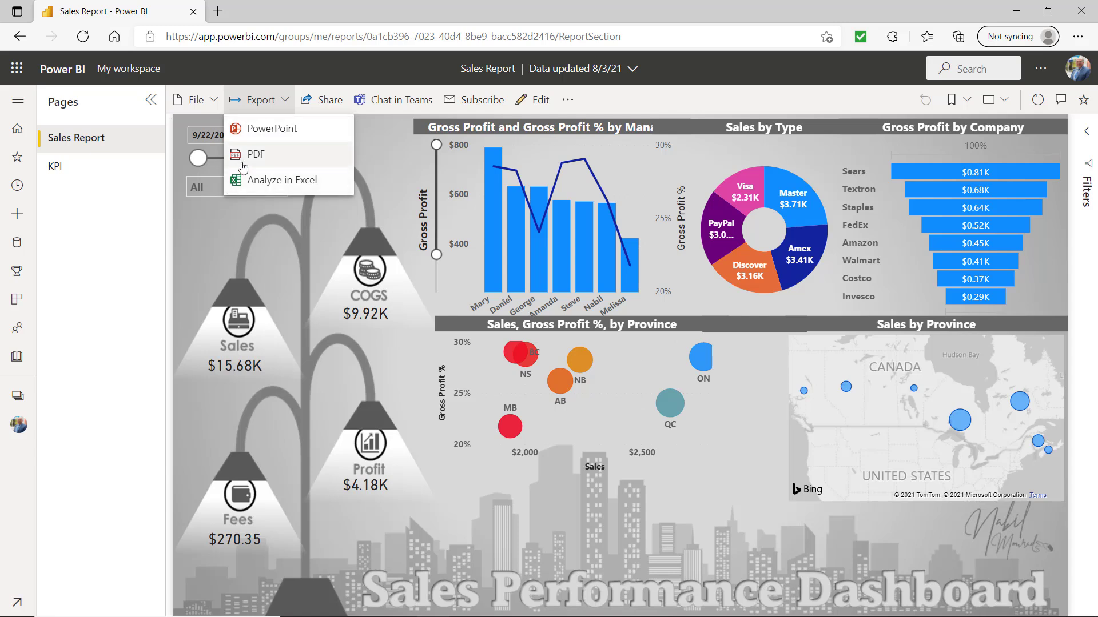
left_click(122, 222)
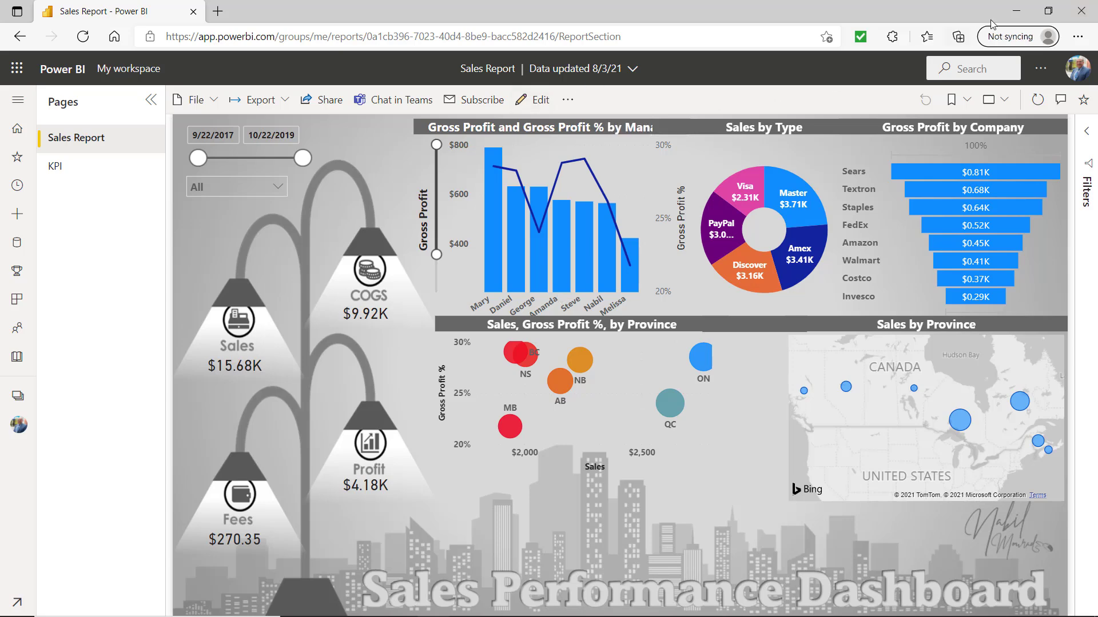
Close the published report, return to Power BI Desktop, dismiss the publishing message and collapse the Filters pane.
left_click(1075, 11)
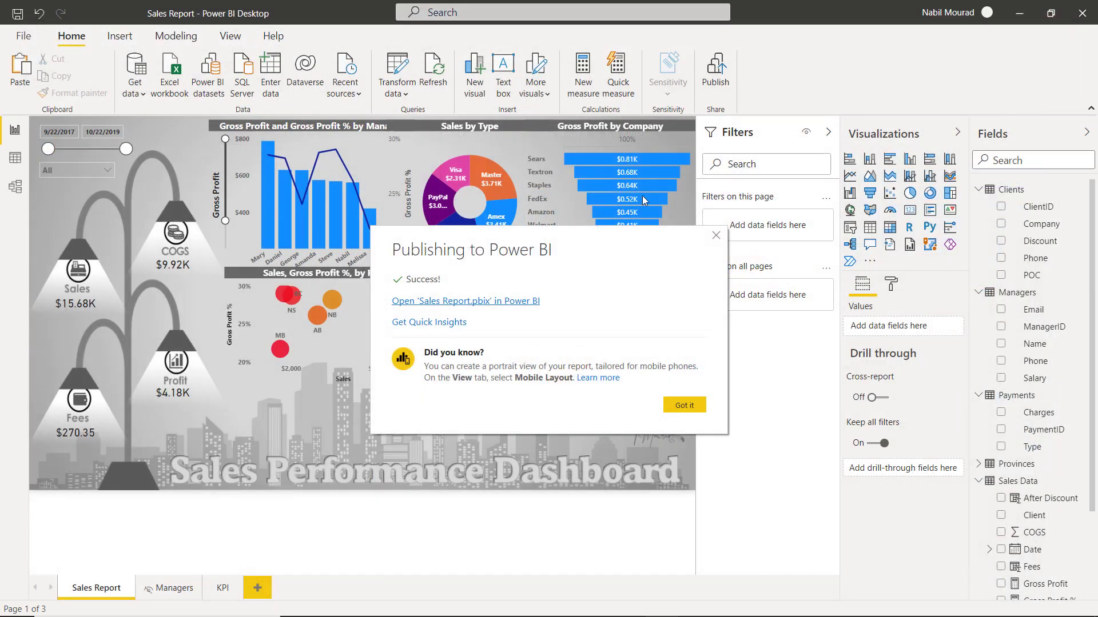
left_click(689, 406)
left_click(827, 132)
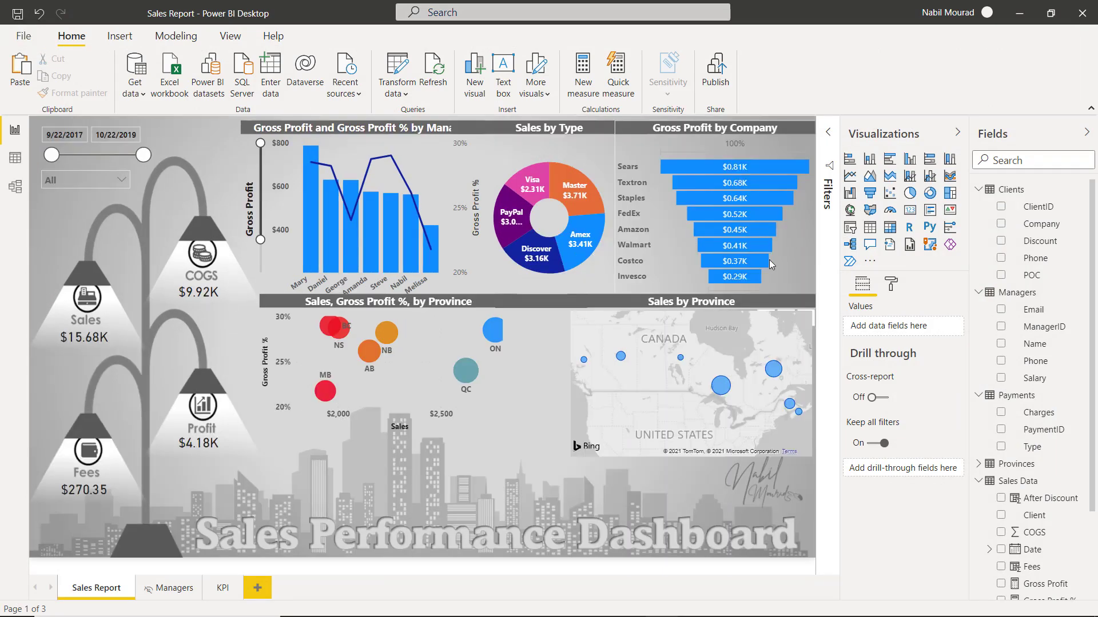